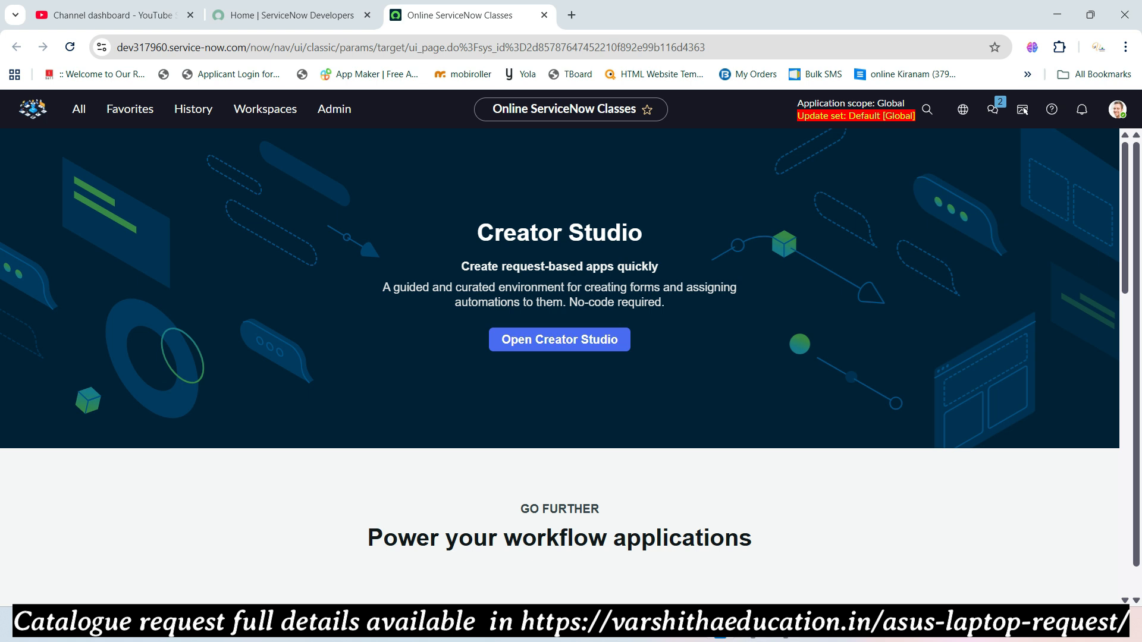
- Open a new Microsoft Edge window from the taskbar
left_click(660, 640)
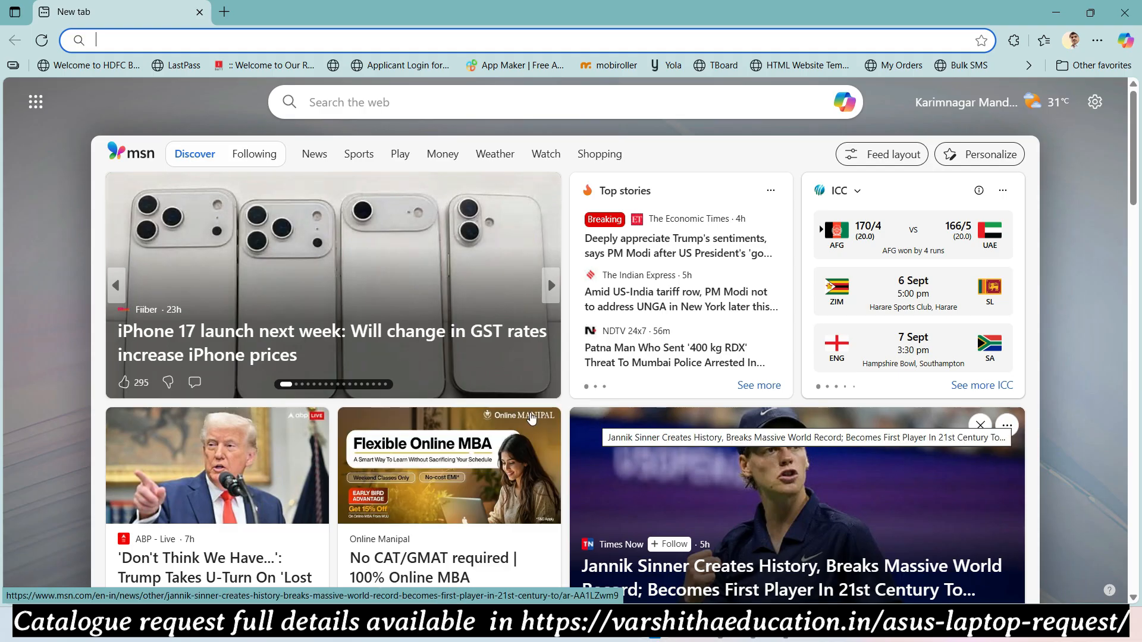
type("www.va")
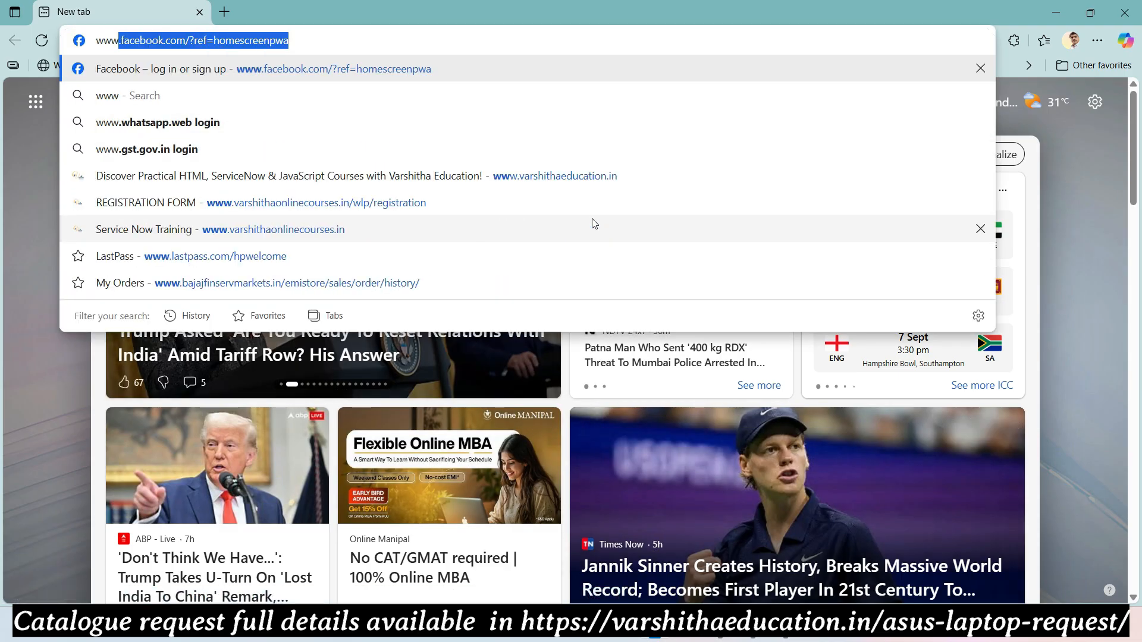
type("rs")
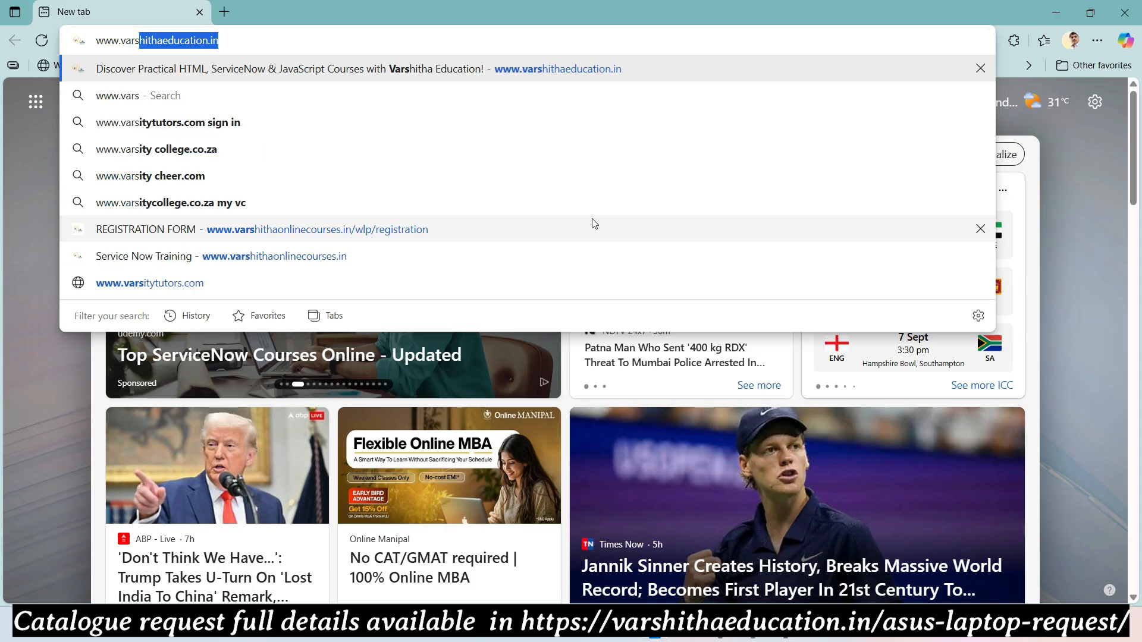
type("hithaeducation.in")
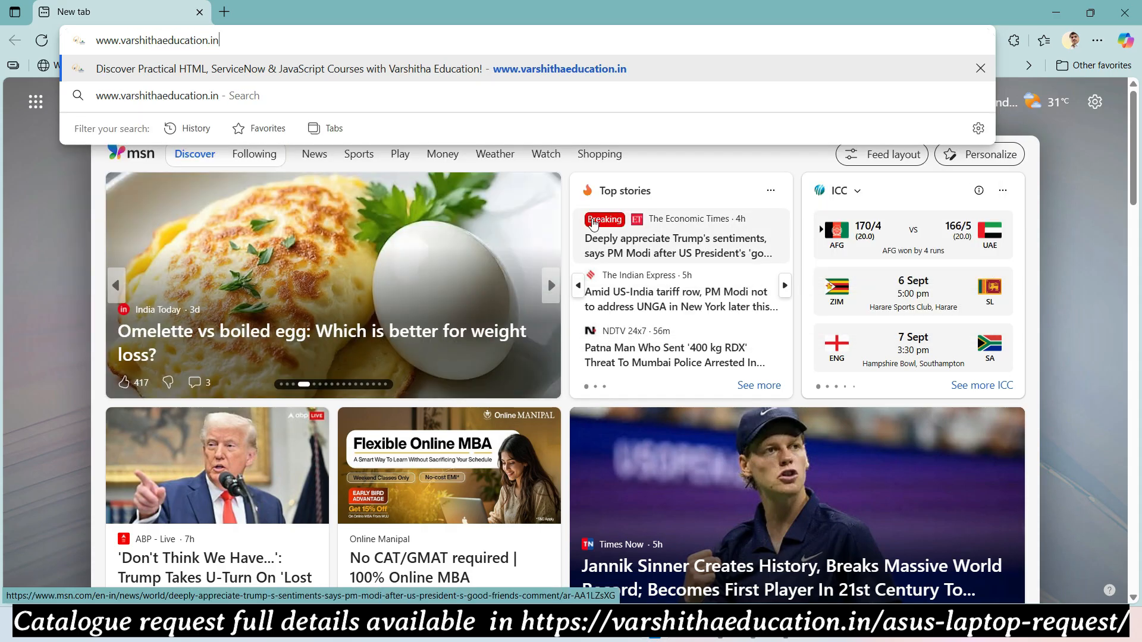
key("Return")
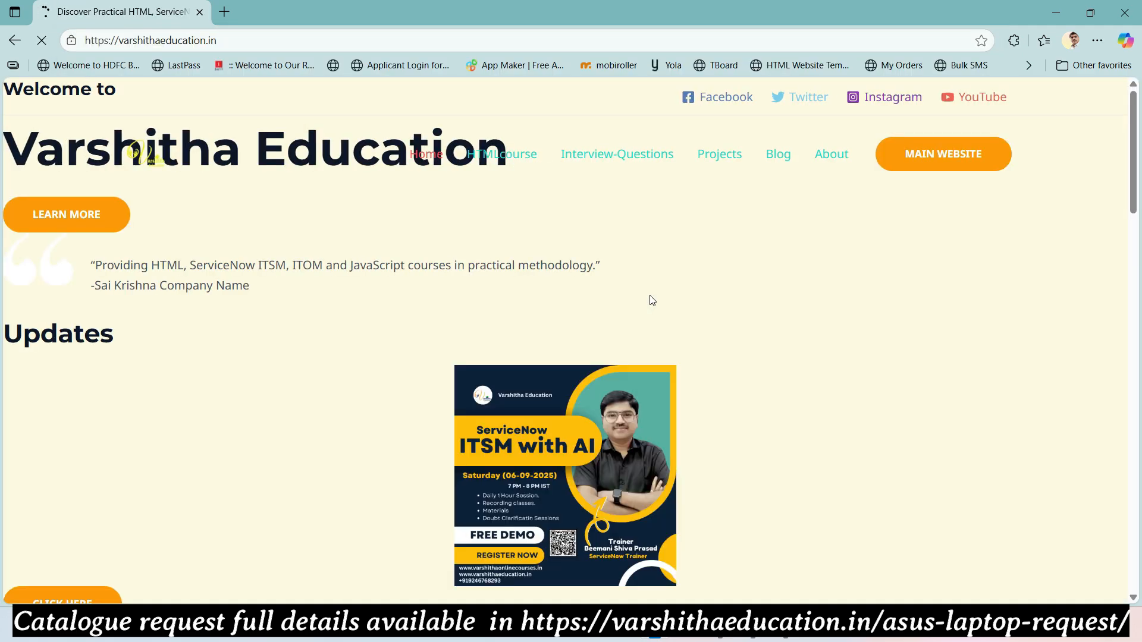
- From the Blog page, open the 'Asus Laptop Request Workflow on e-commerce Platform' post
left_click(777, 158)
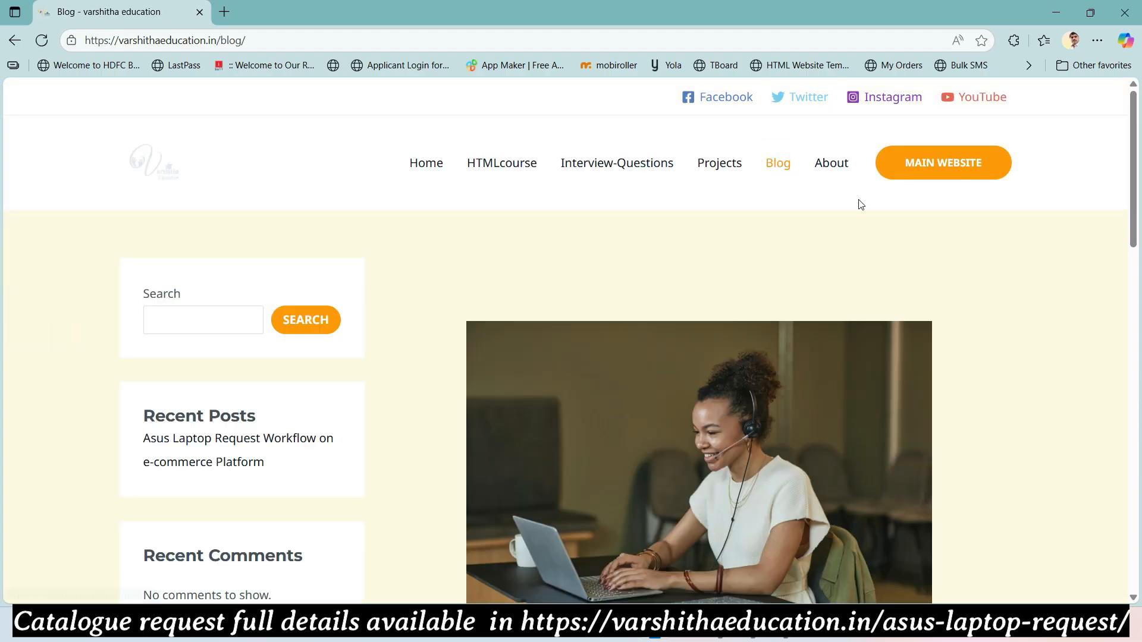
scroll(664, 231, "down", 1)
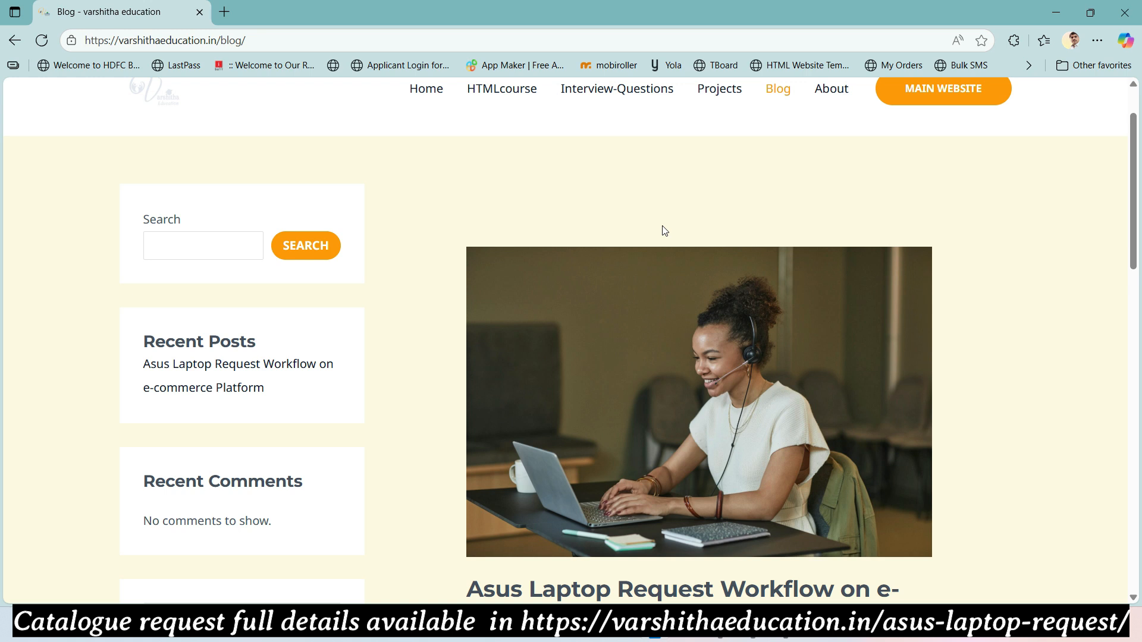
scroll(663, 231, "down", 5)
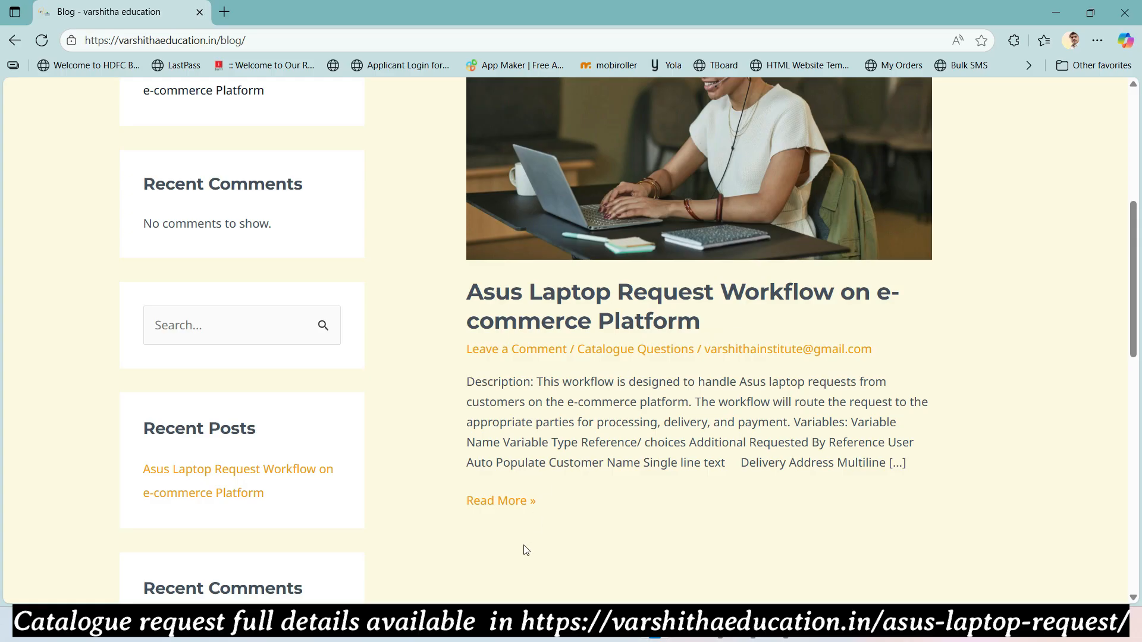
left_click(519, 504)
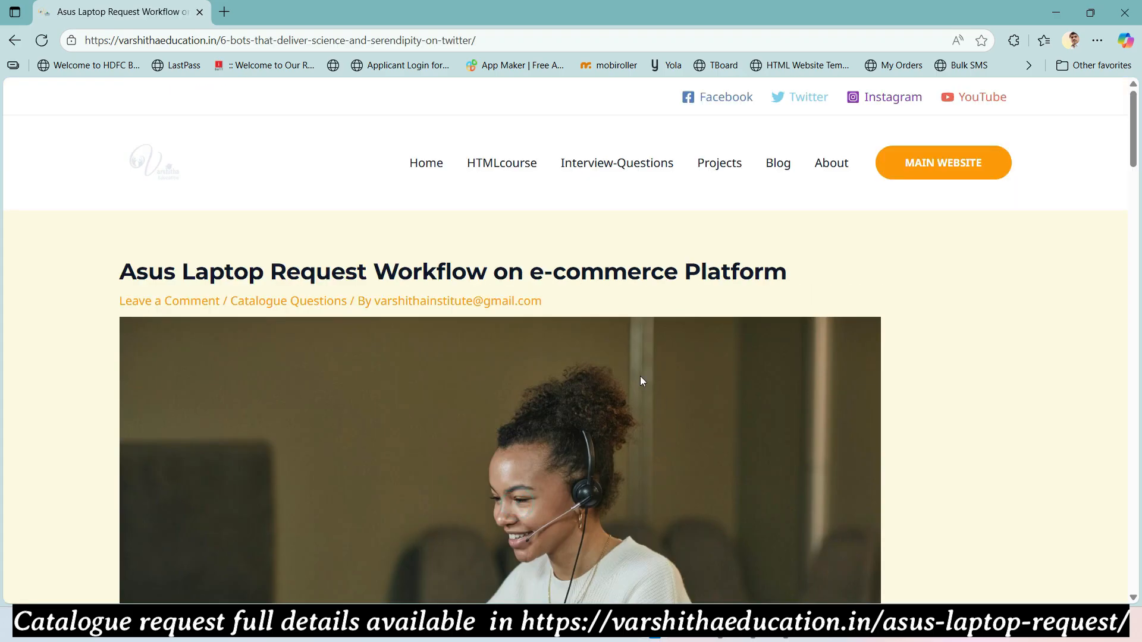
- Review the post's Variables table of laptop request fields, then switch back to ServiceNow
scroll(640, 376, "down", 2)
scroll(636, 355, "down", 7)
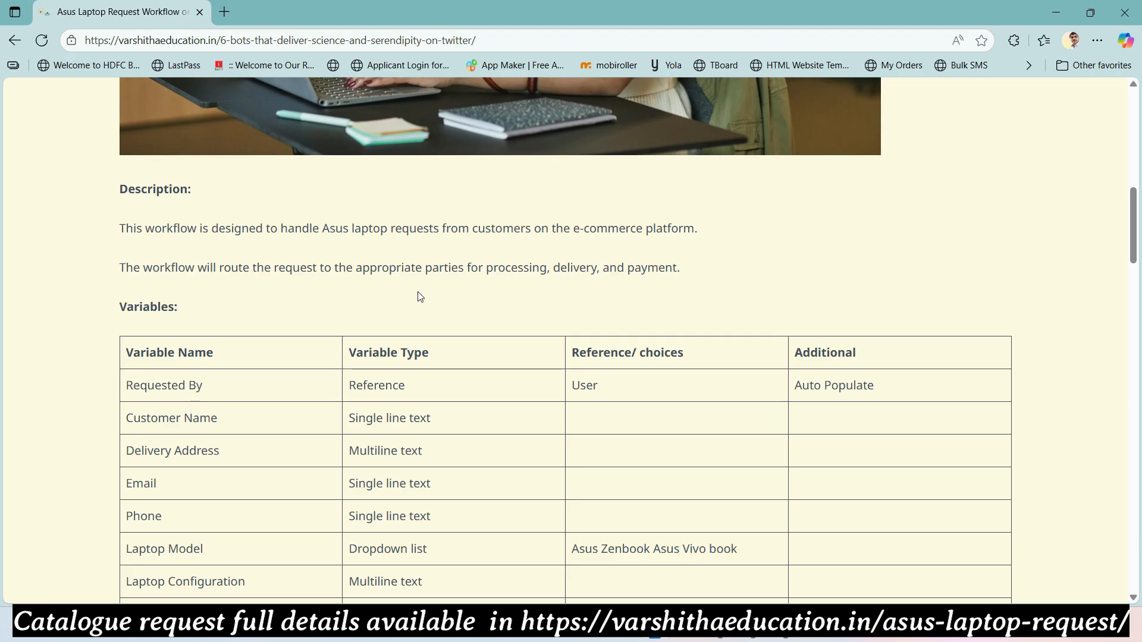
scroll(430, 283, "down", 2)
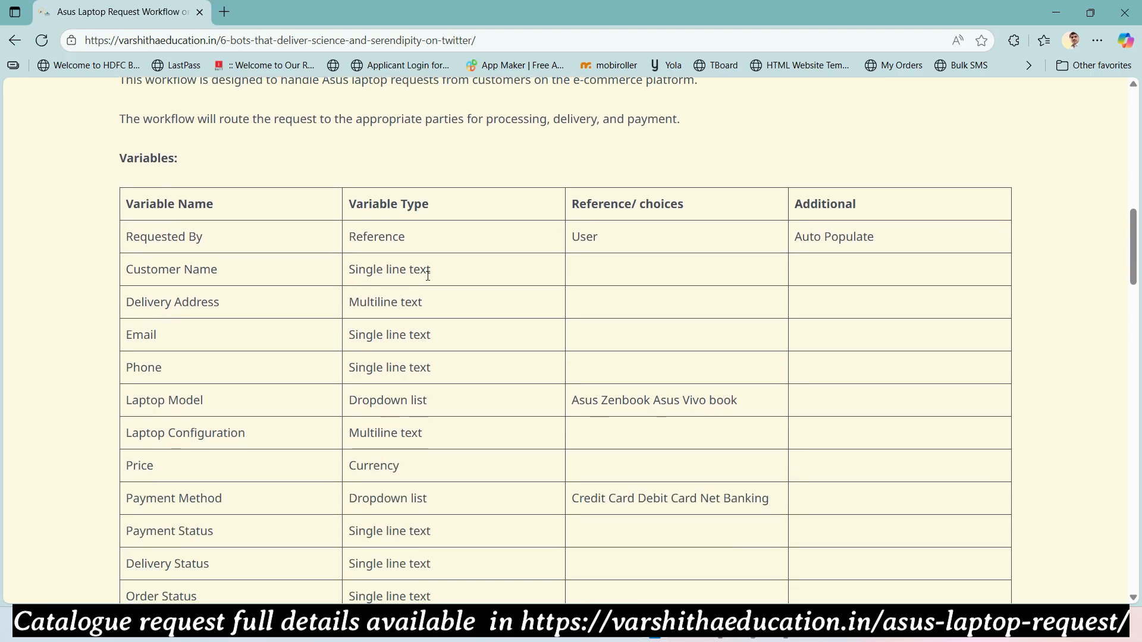
scroll(428, 274, "down", 1)
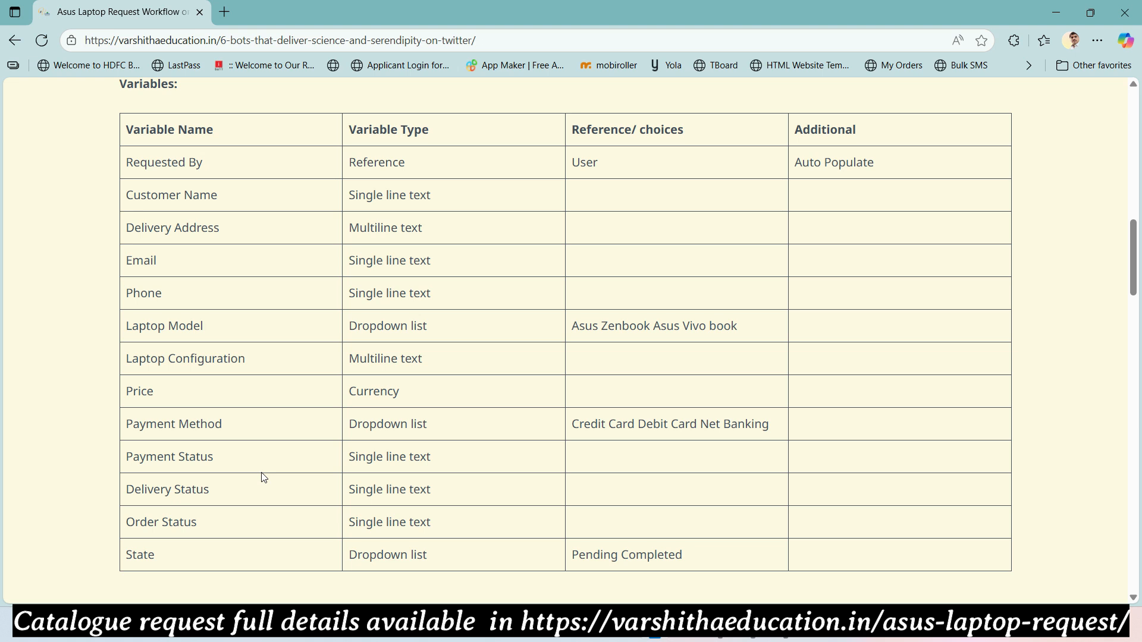
key("alt+Tab")
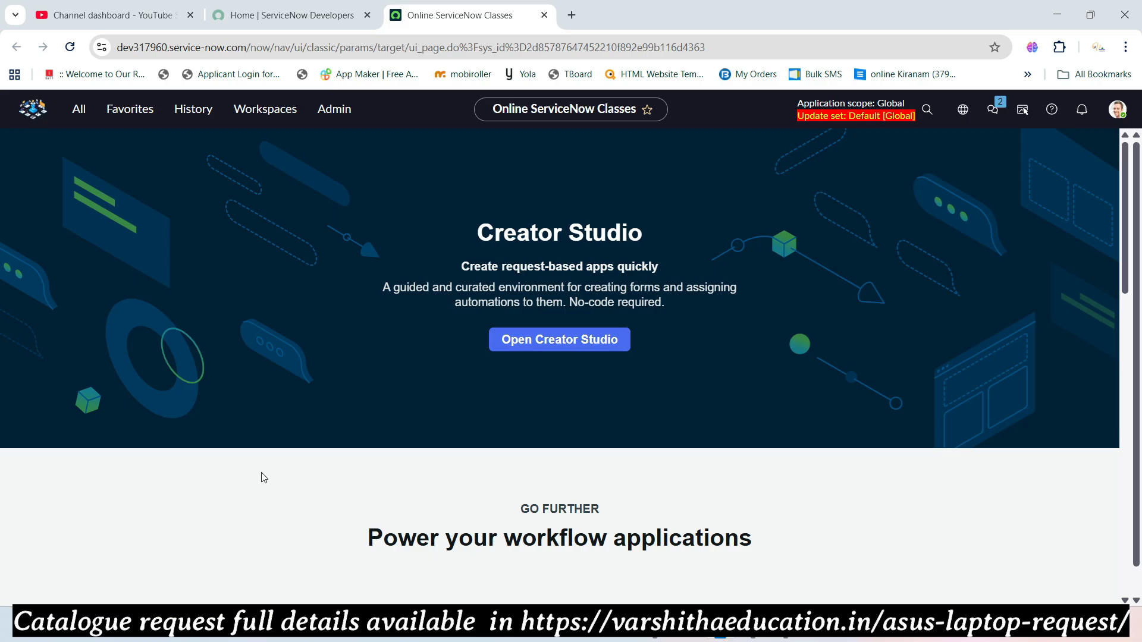
- Filter the All menu for 'local update set' and open Local Update Sets
left_click(80, 112)
type("lo")
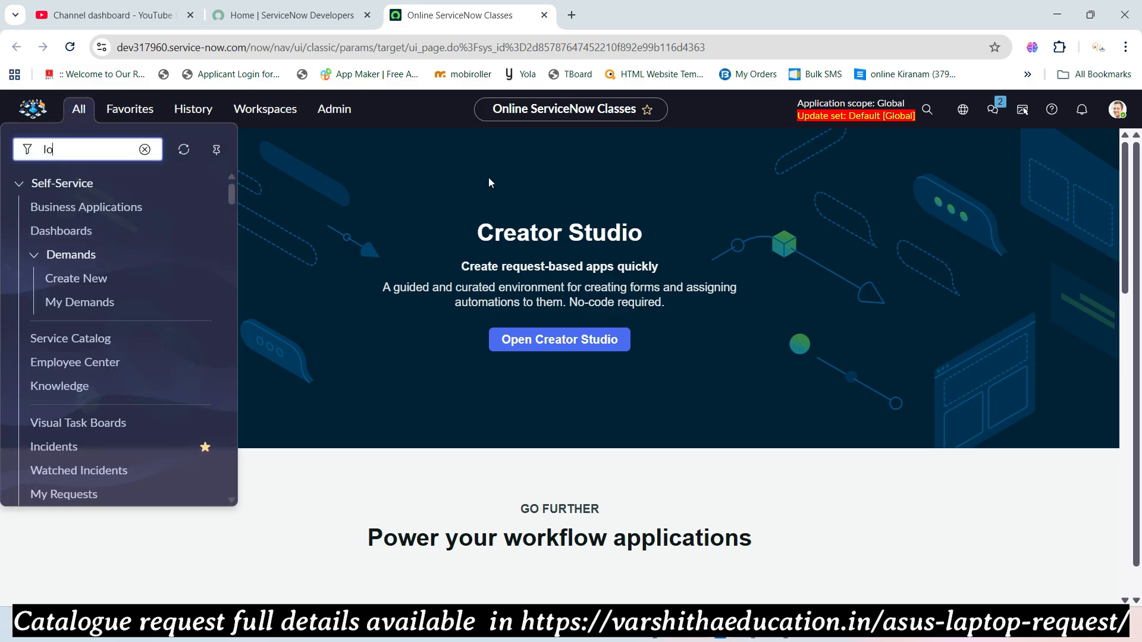
type("cal update set")
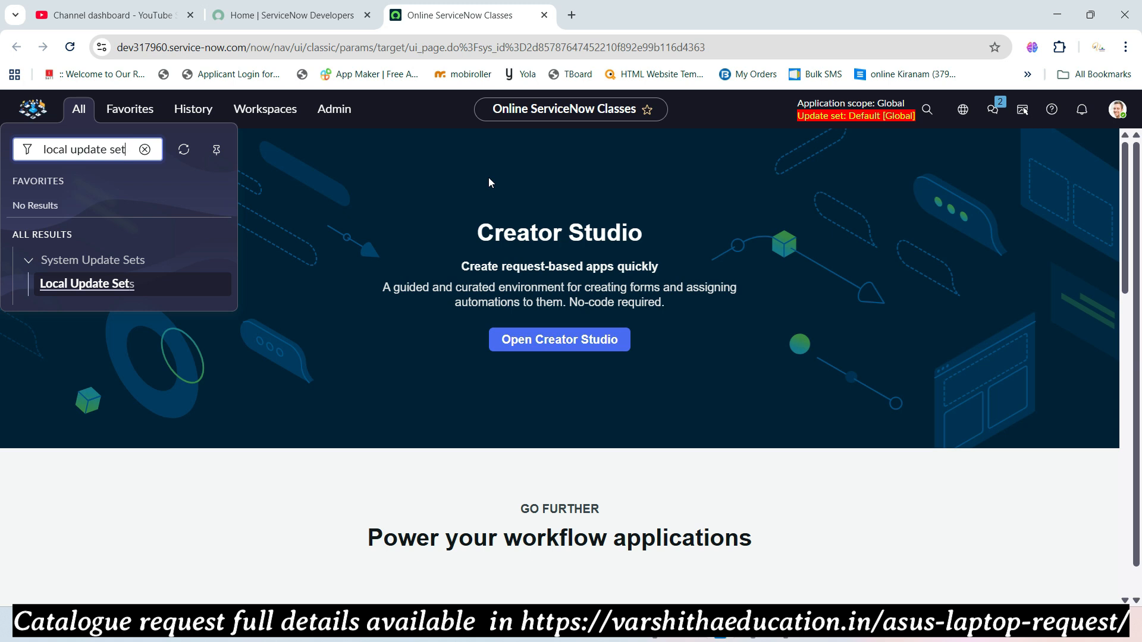
left_click(116, 282)
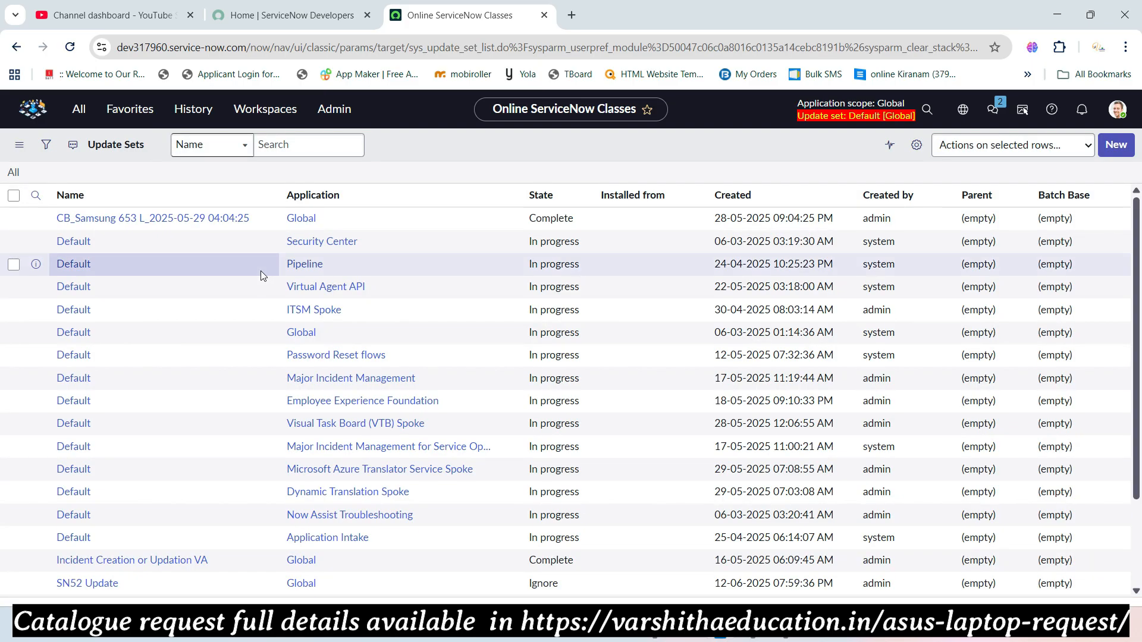
- Start a new update set and name it 'Asus Laptop Request'
left_click(1116, 148)
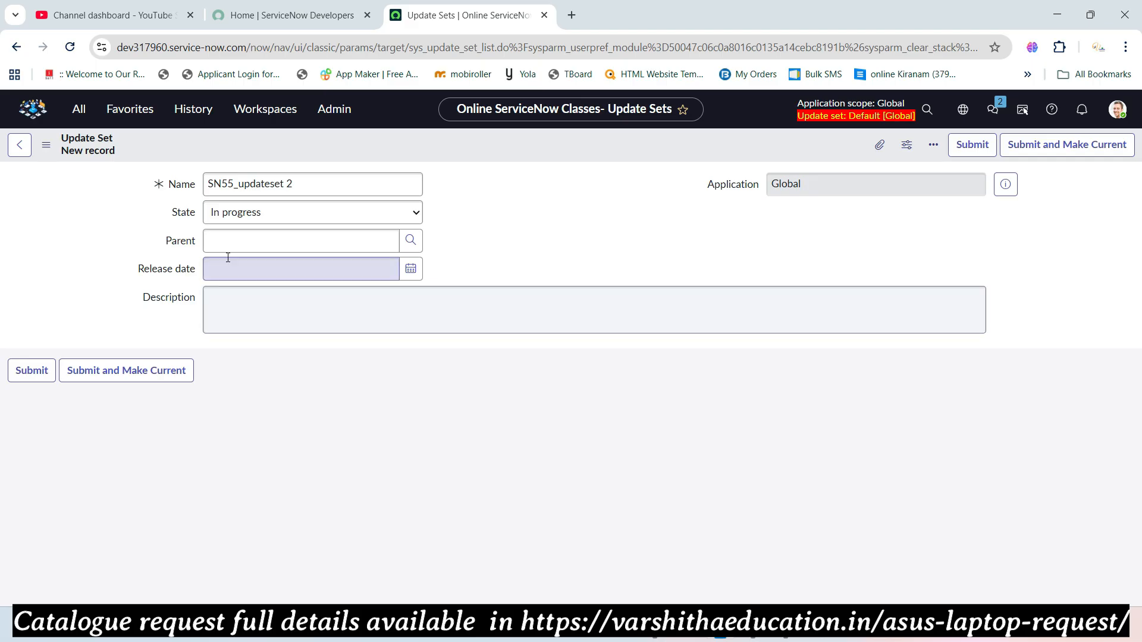
left_click(302, 187)
triple_click(301, 187)
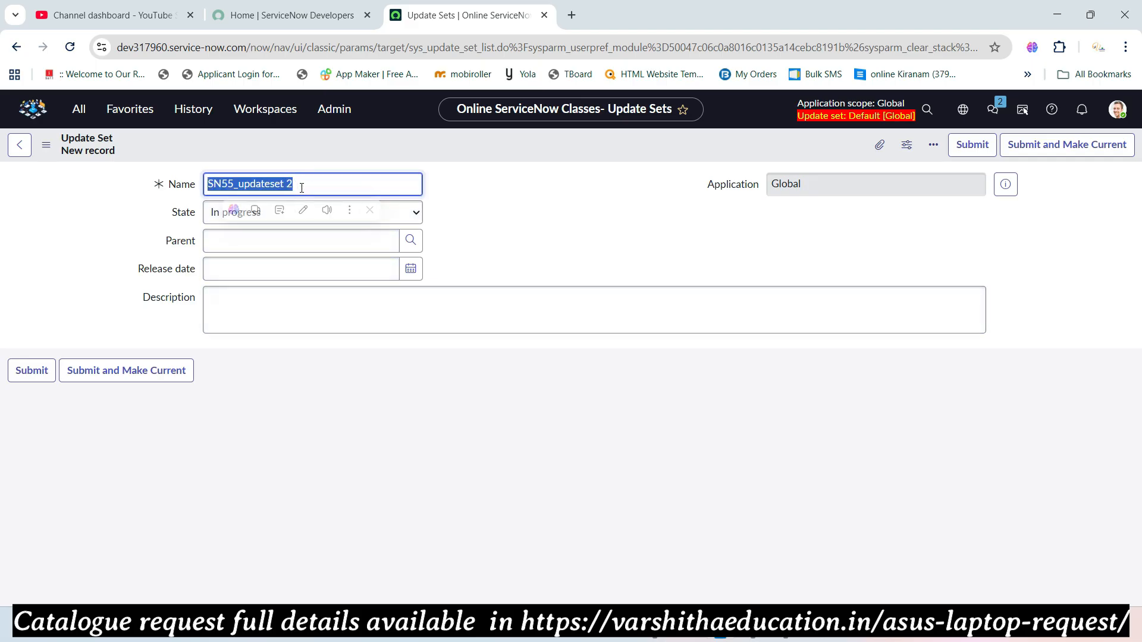
type("Asus Laptop Request")
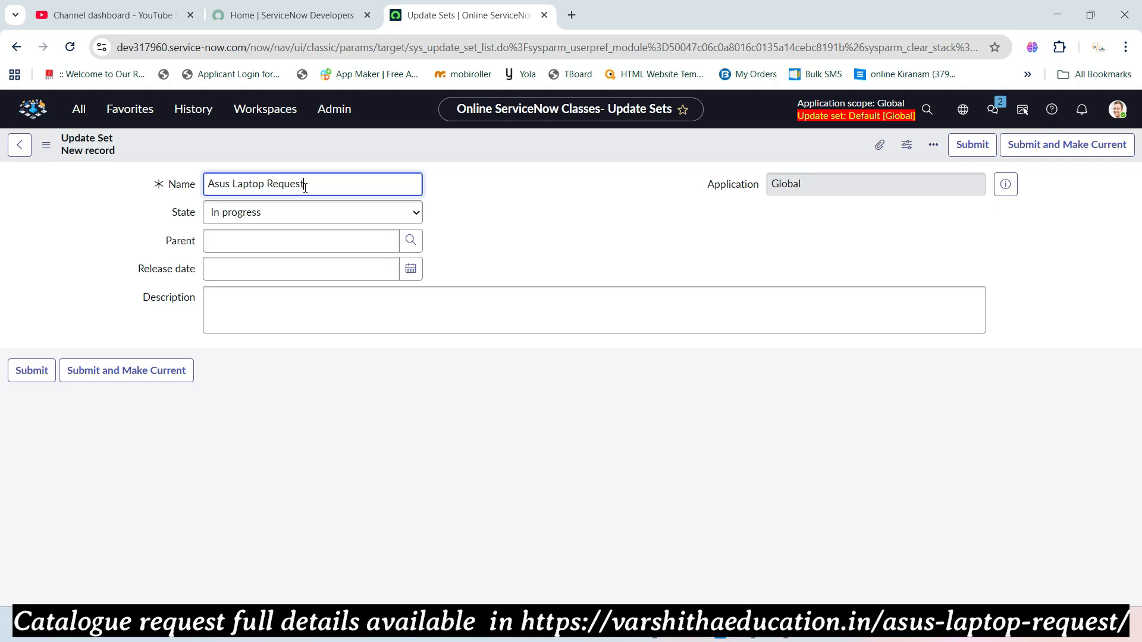
left_click(521, 228)
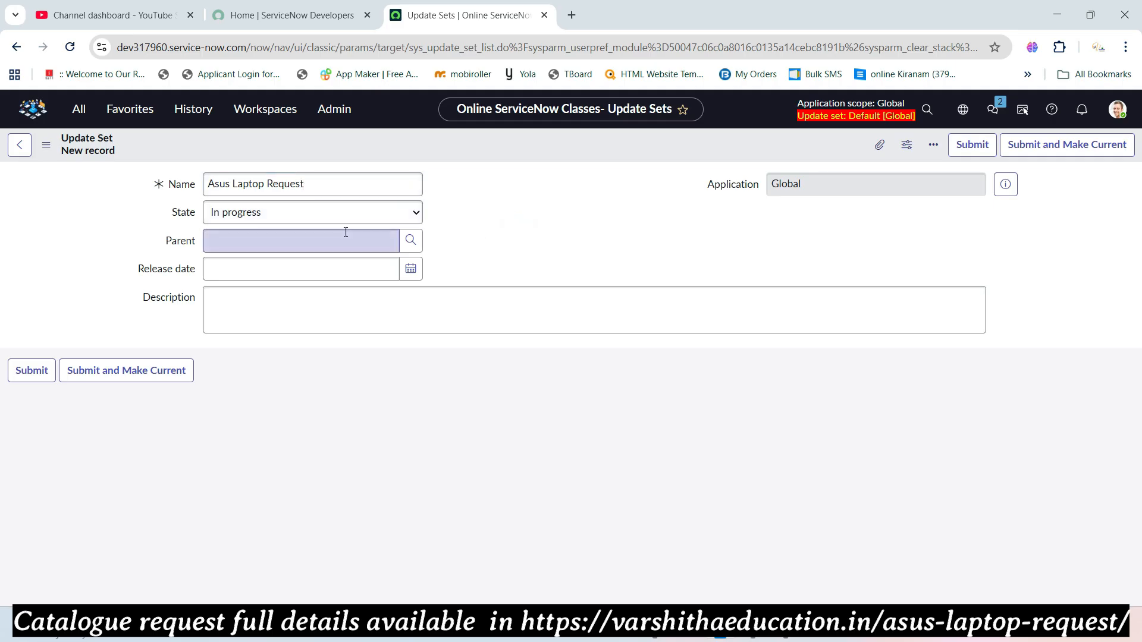
- Save it with Submit and Make Current, then open the Asus Laptop Request record
left_click(1035, 150)
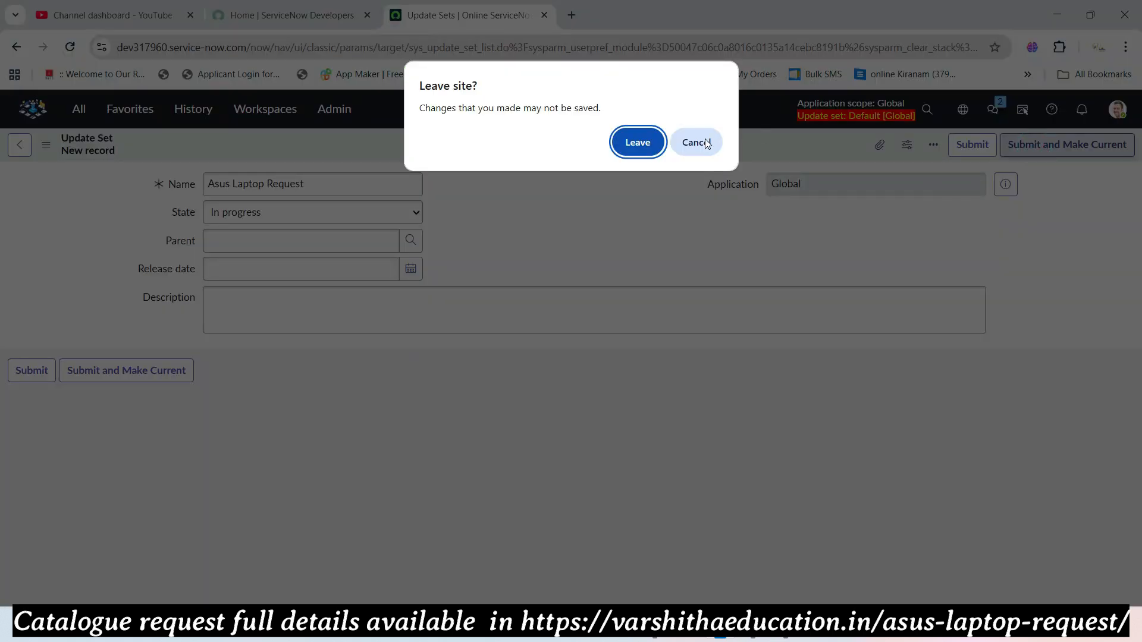
left_click(716, 146)
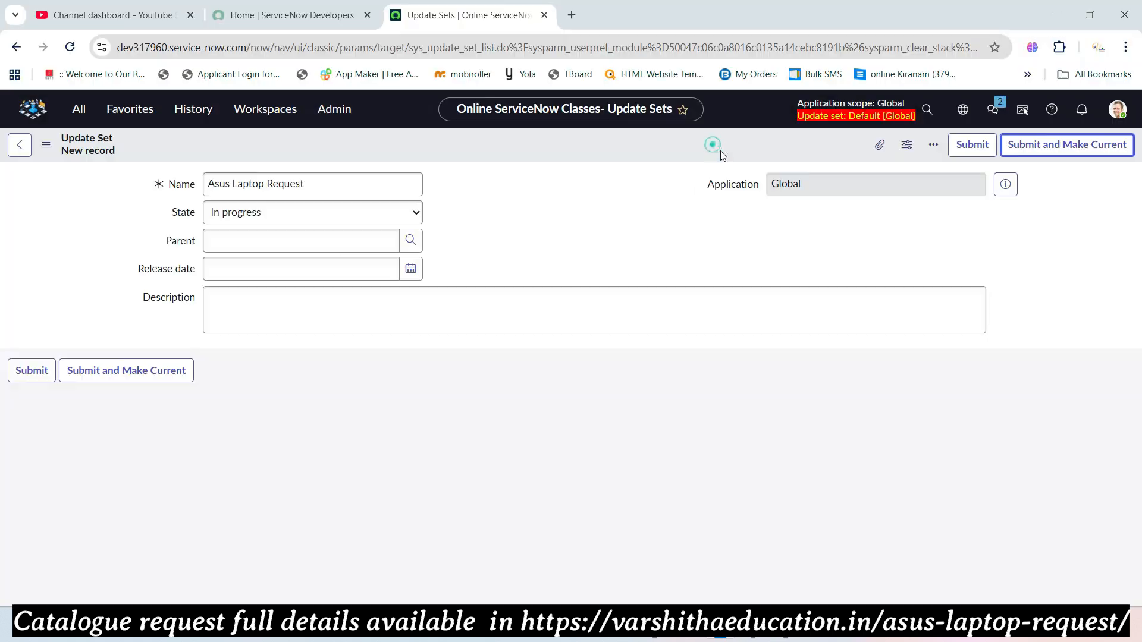
left_click(1017, 152)
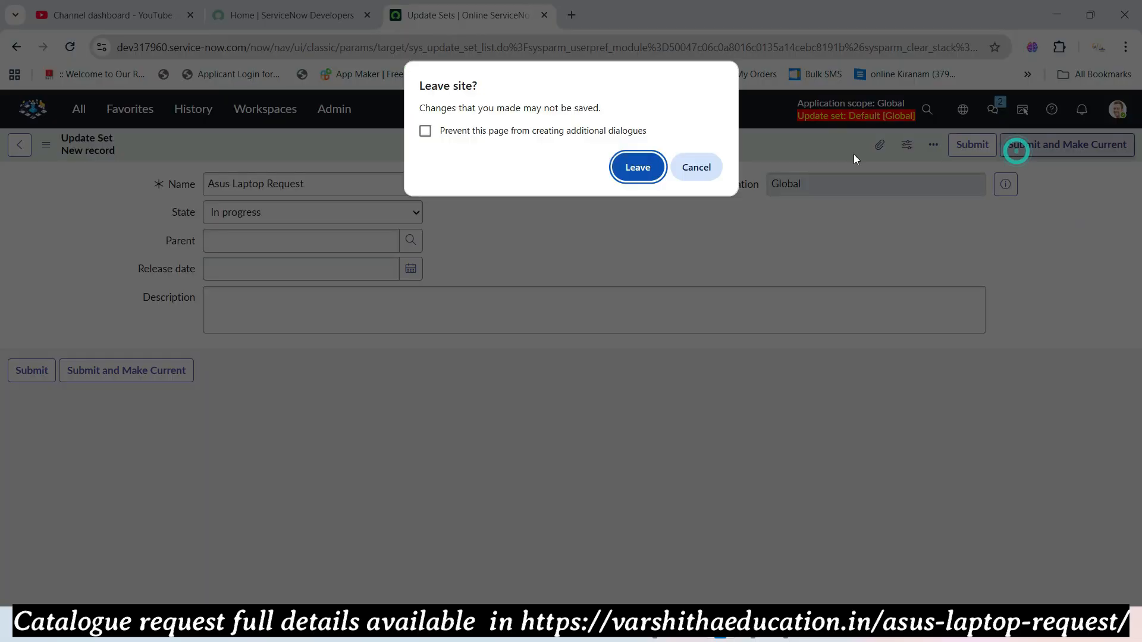
left_click(654, 168)
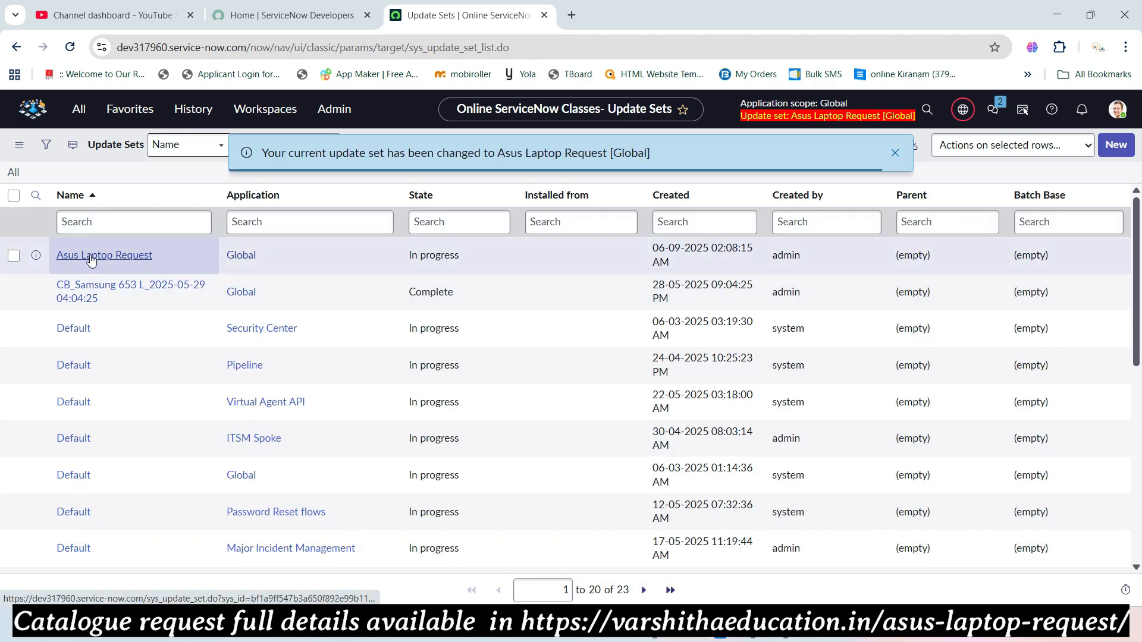
left_click(92, 256)
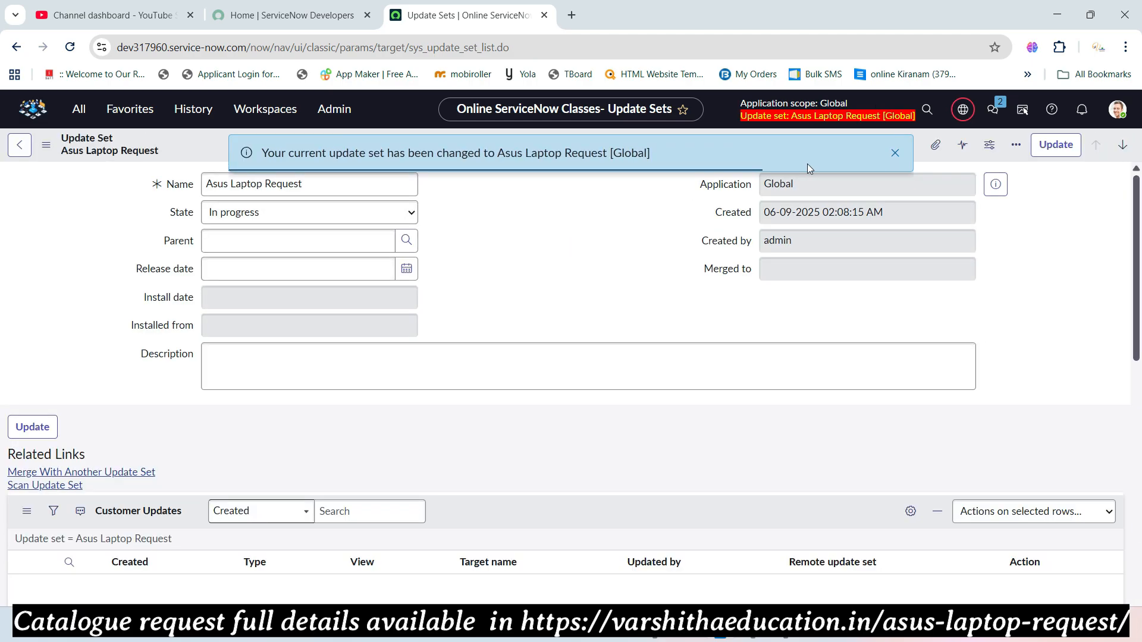
- Filter the navigator for 'maintain items' and open Catalog Definitions > Maintain Items
left_click(895, 153)
scroll(571, 279, "down", 3)
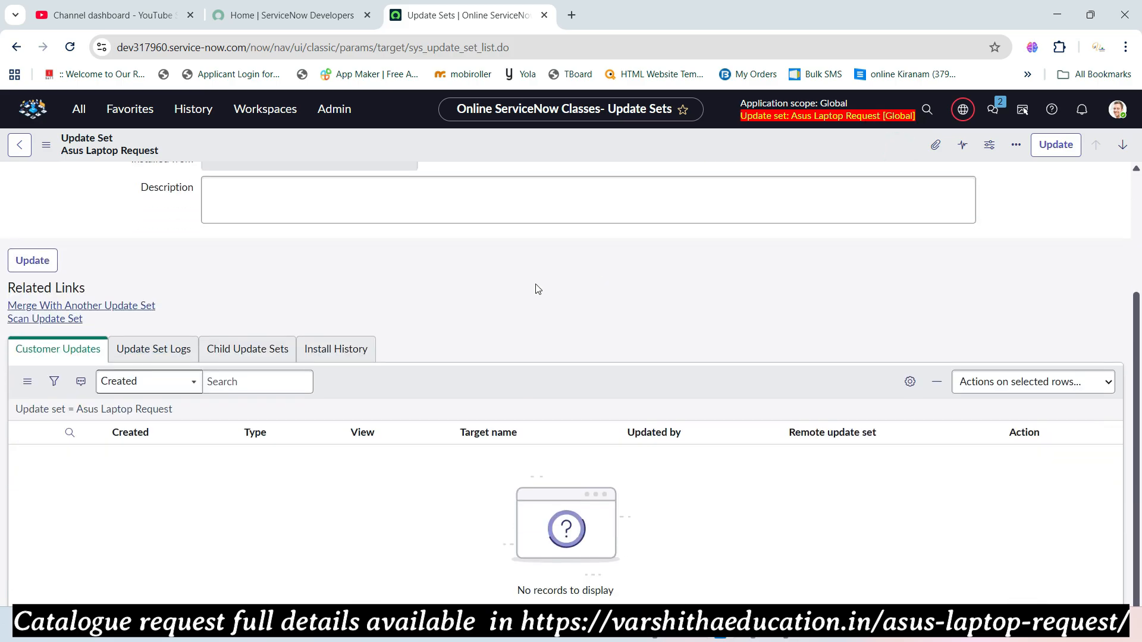
scroll(663, 326, "up", 3)
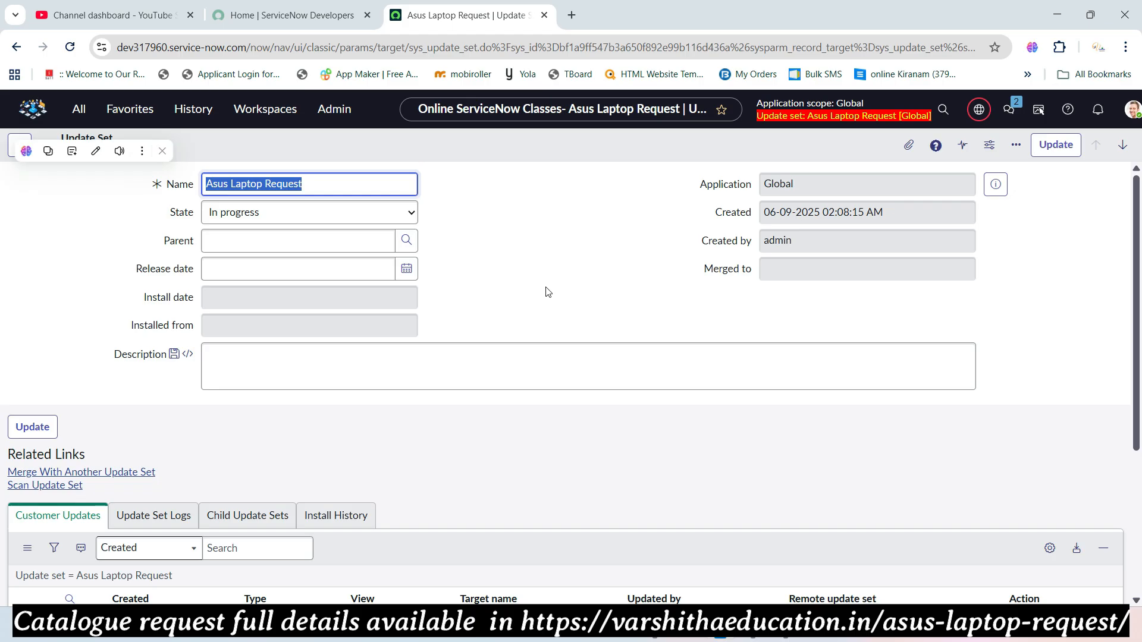
left_click(79, 109)
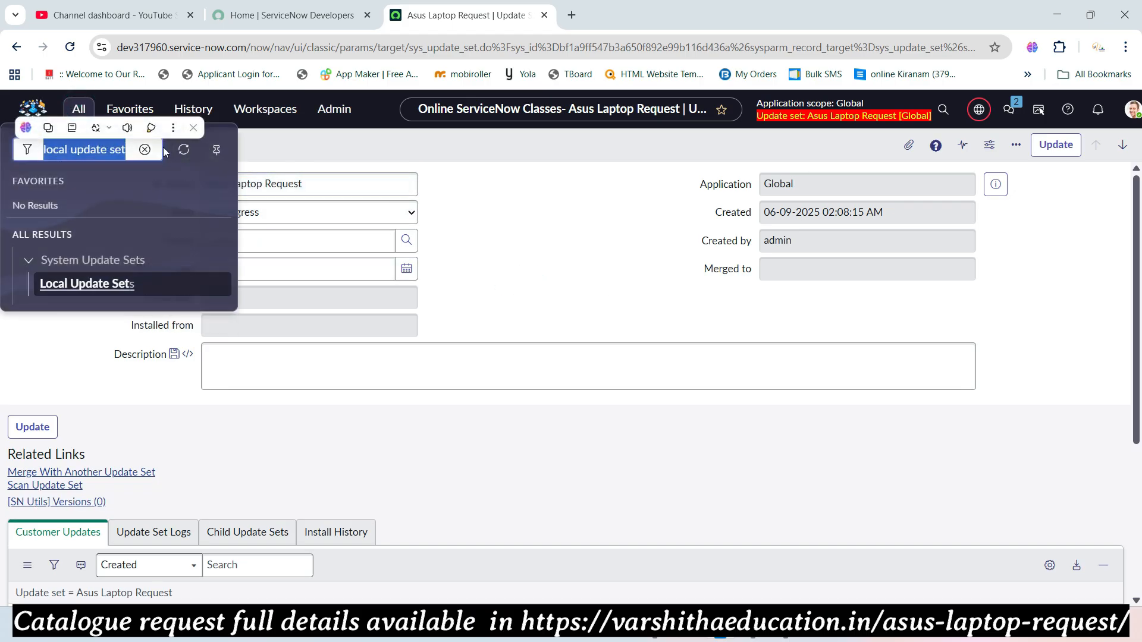
left_click(144, 150)
left_click(546, 217)
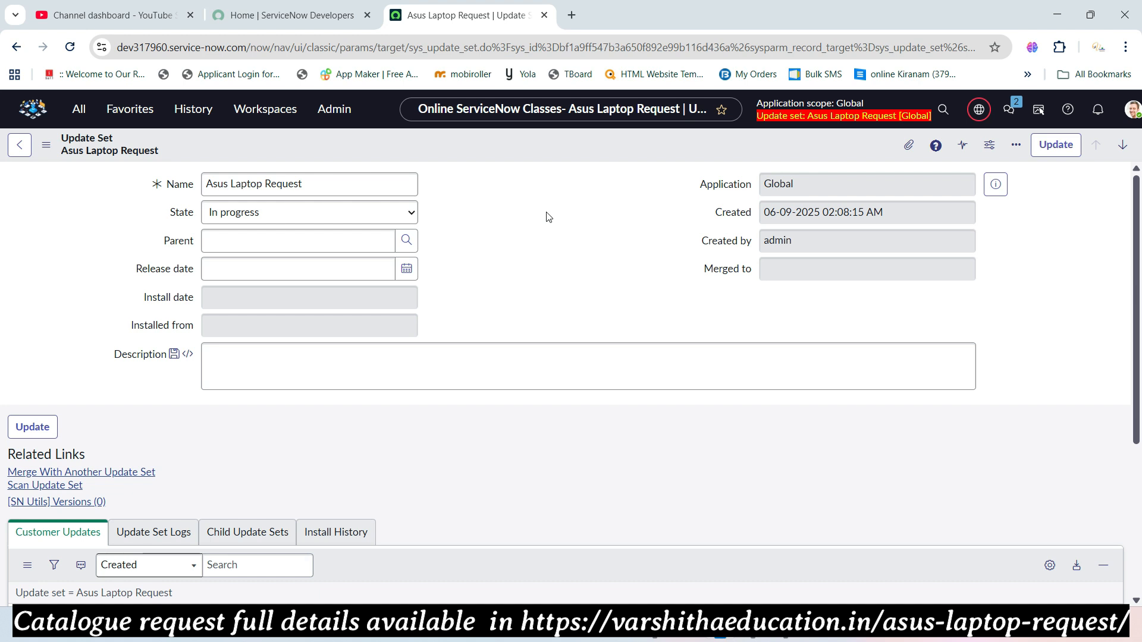
left_click(78, 113)
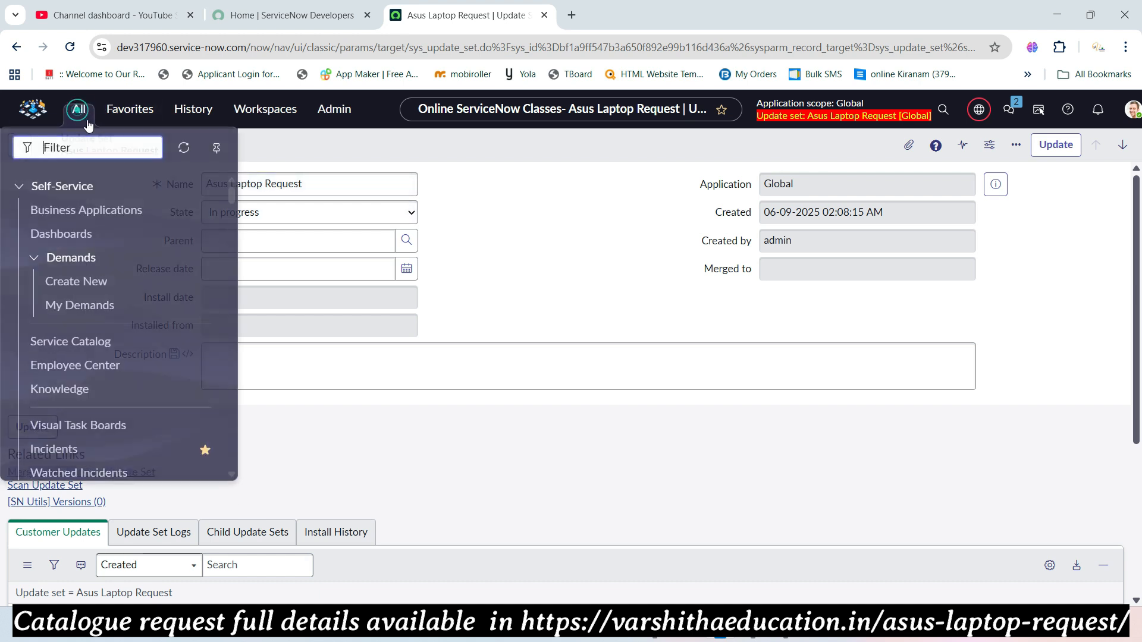
type("main t")
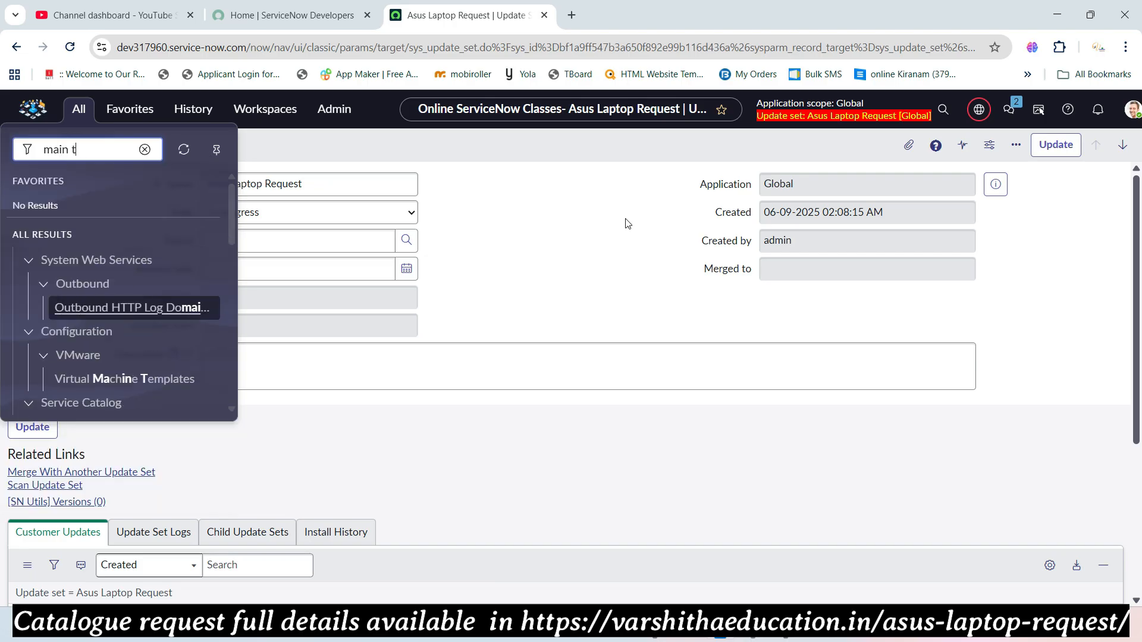
key("BackSpace")
key("BackSpace")
type("tain ")
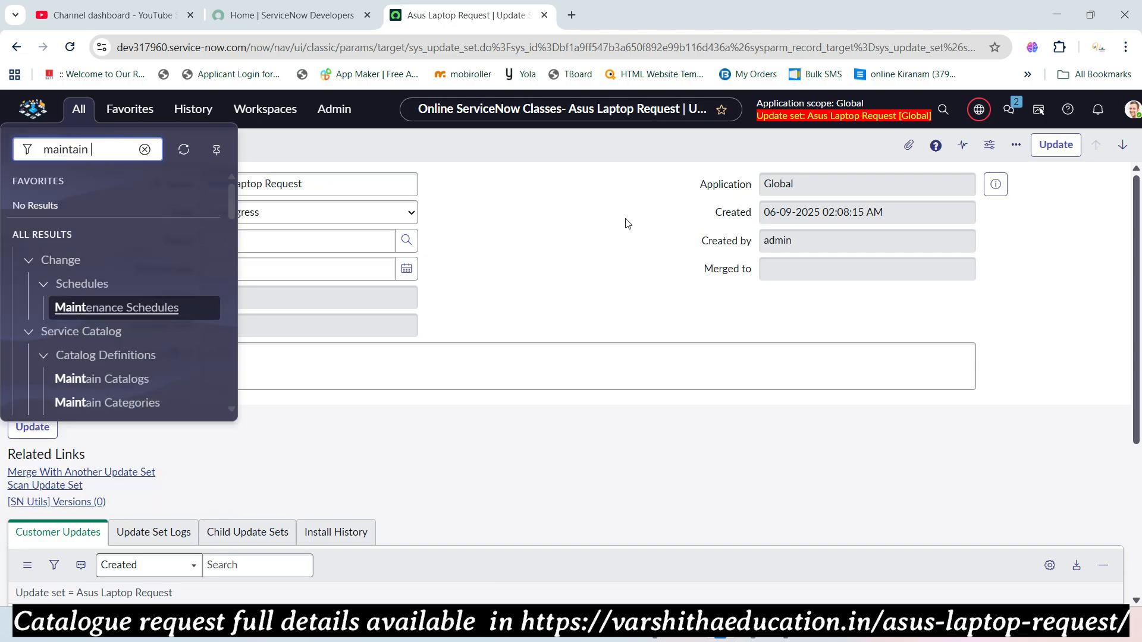
type("items")
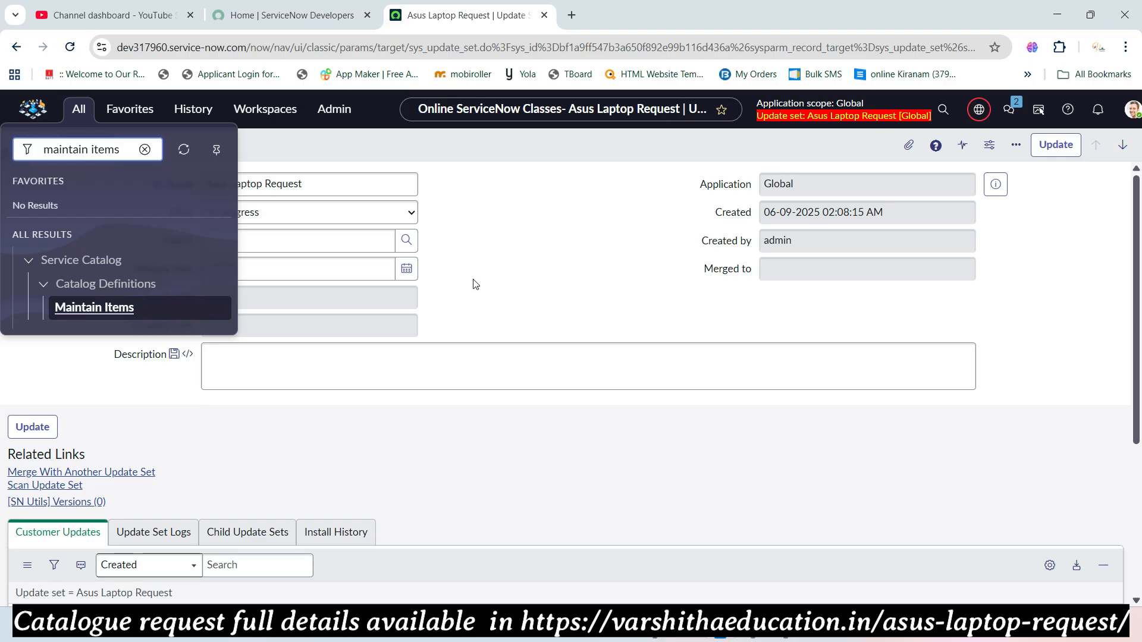
left_click(114, 309)
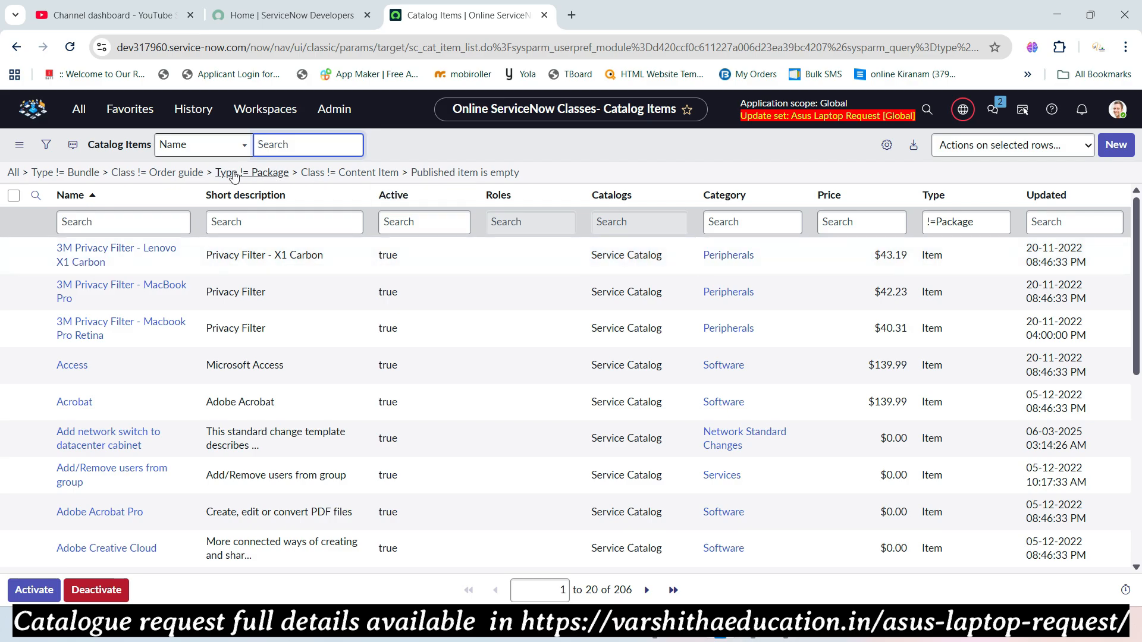
- Create a new catalog item, dismiss the Catalog Builder banner, and name it 'Asus Laptop Request'
left_click(1130, 146)
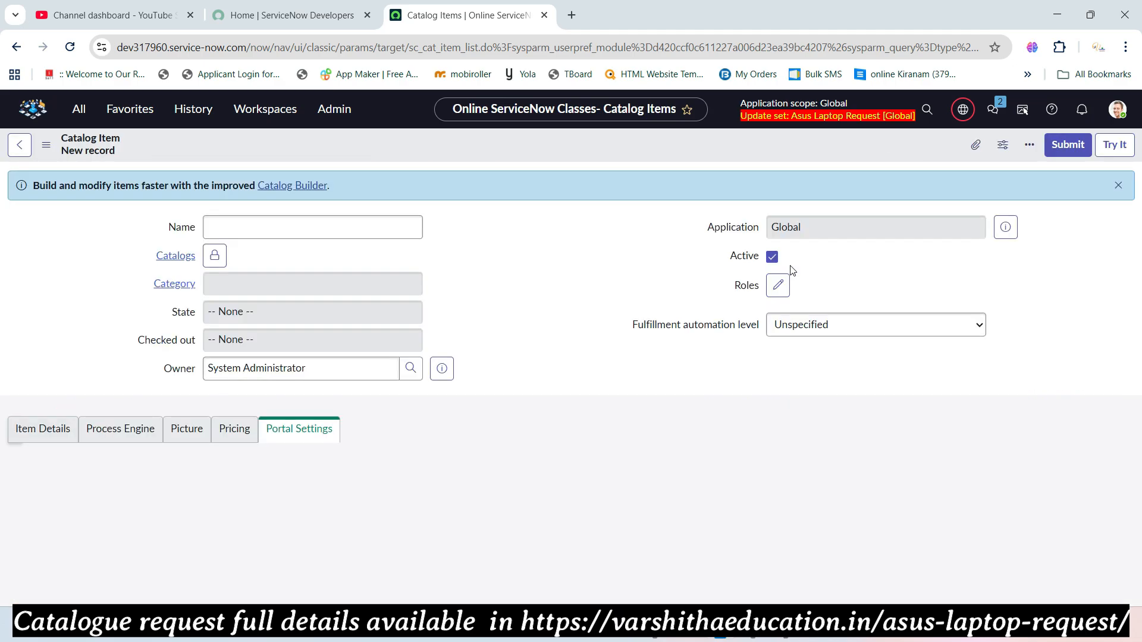
left_click(1118, 185)
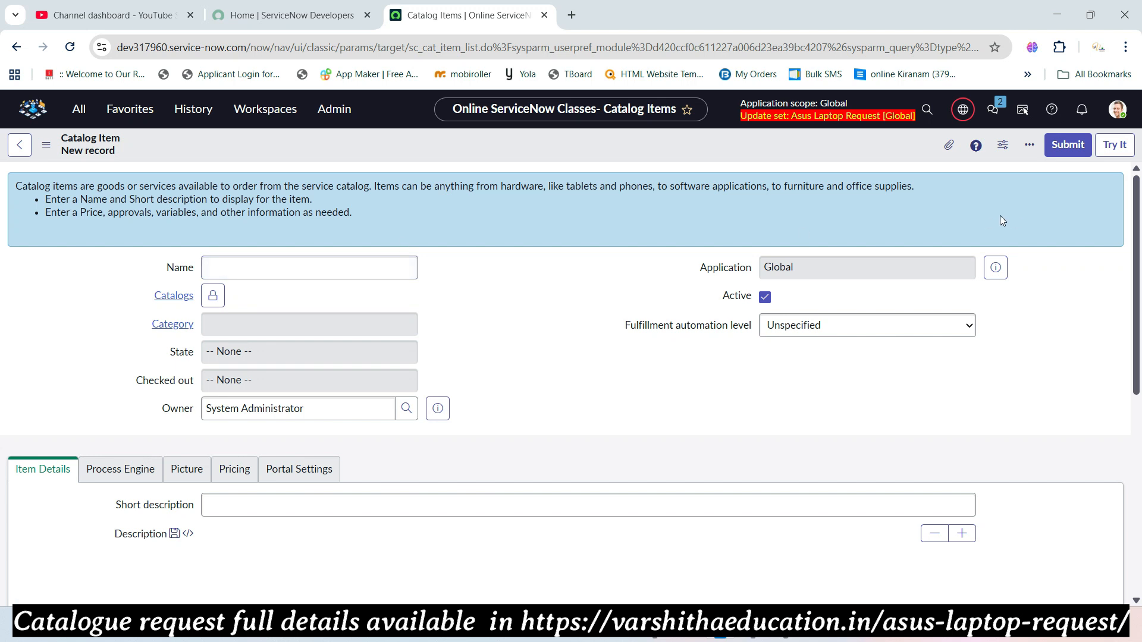
left_click(327, 270)
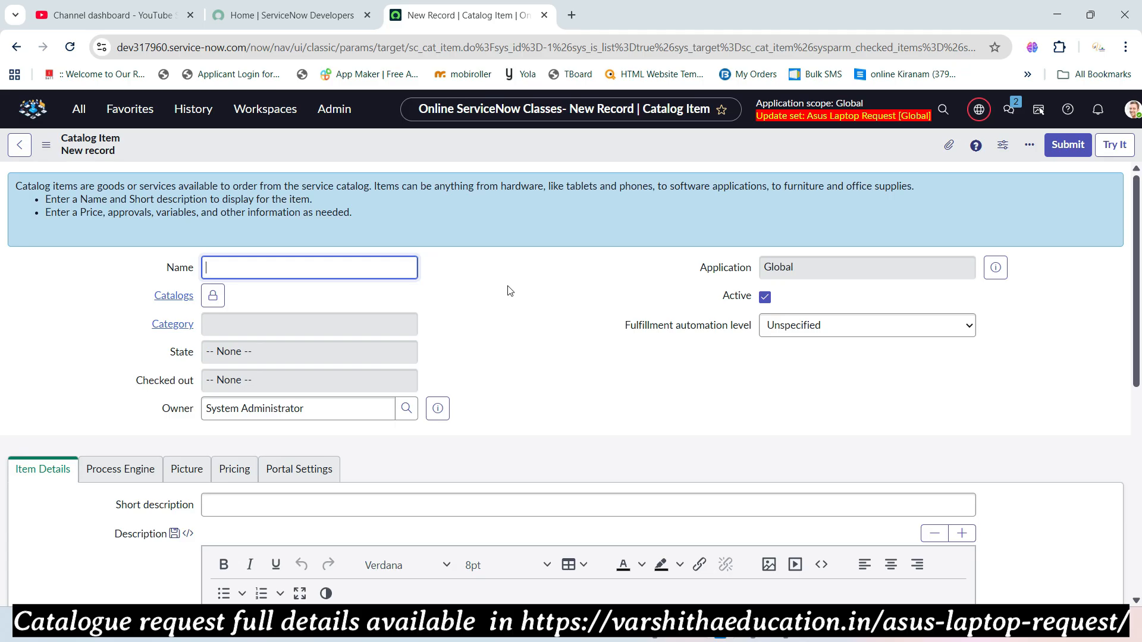
type("us Laptop Request")
- Add Service Catalog to the item's Catalogs field
left_click(213, 296)
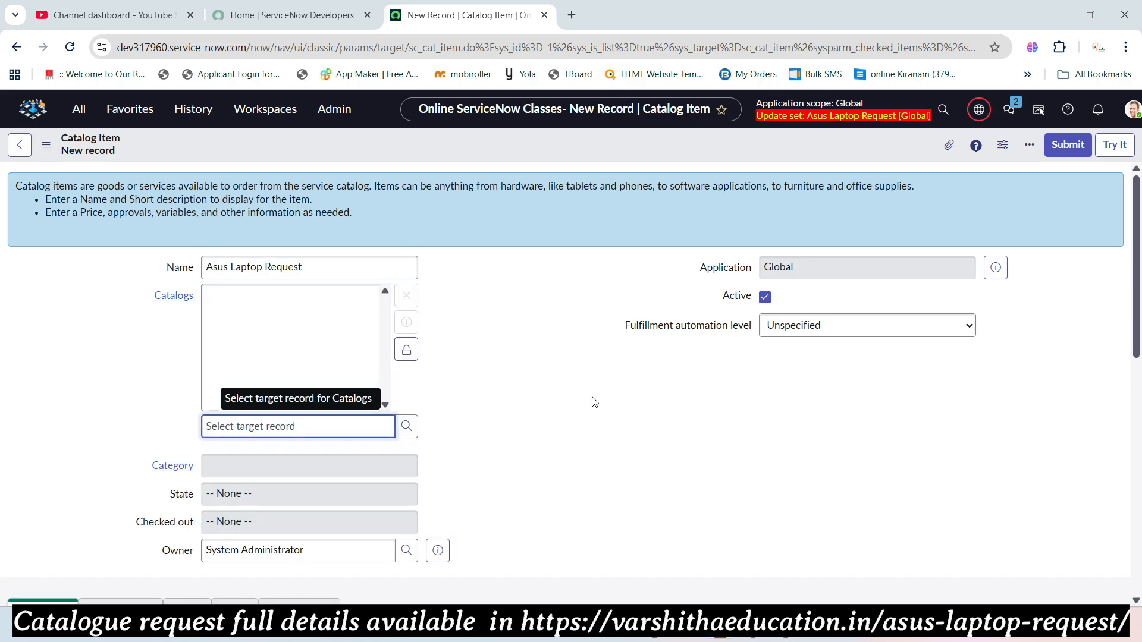
type("cate")
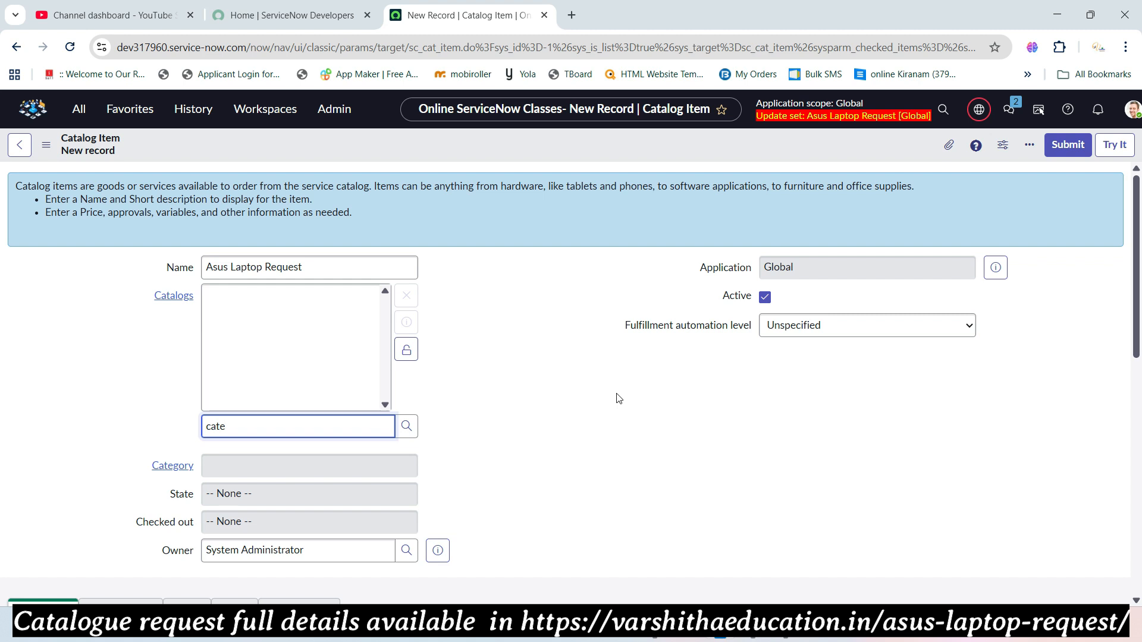
key("BackSpace")
key("BackSpace")
type("serv")
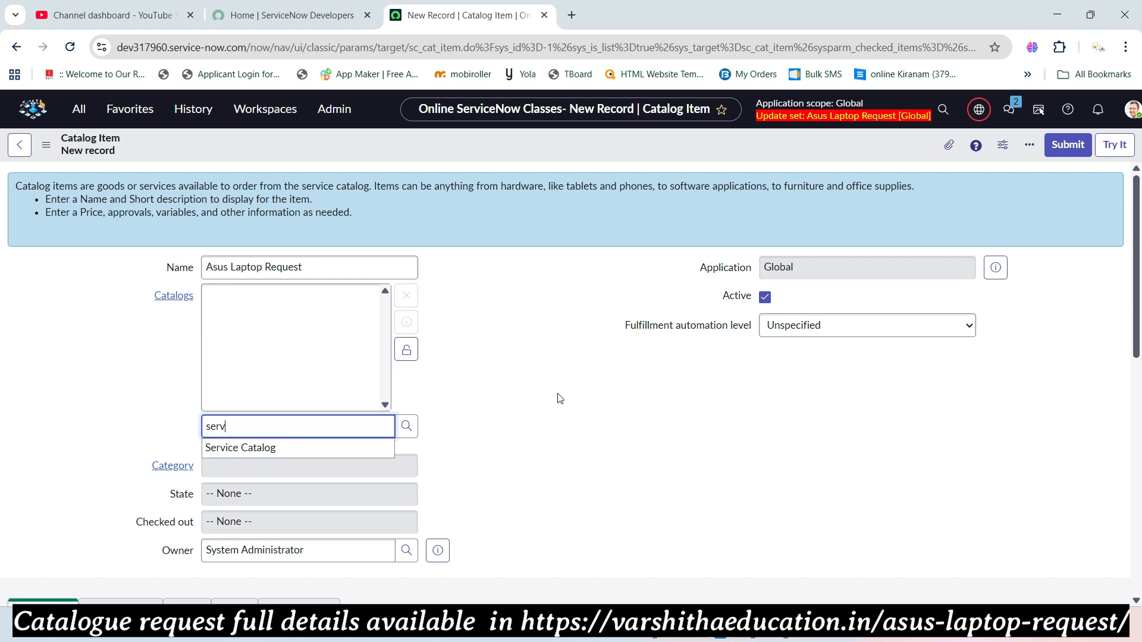
left_click(270, 450)
left_click(406, 350)
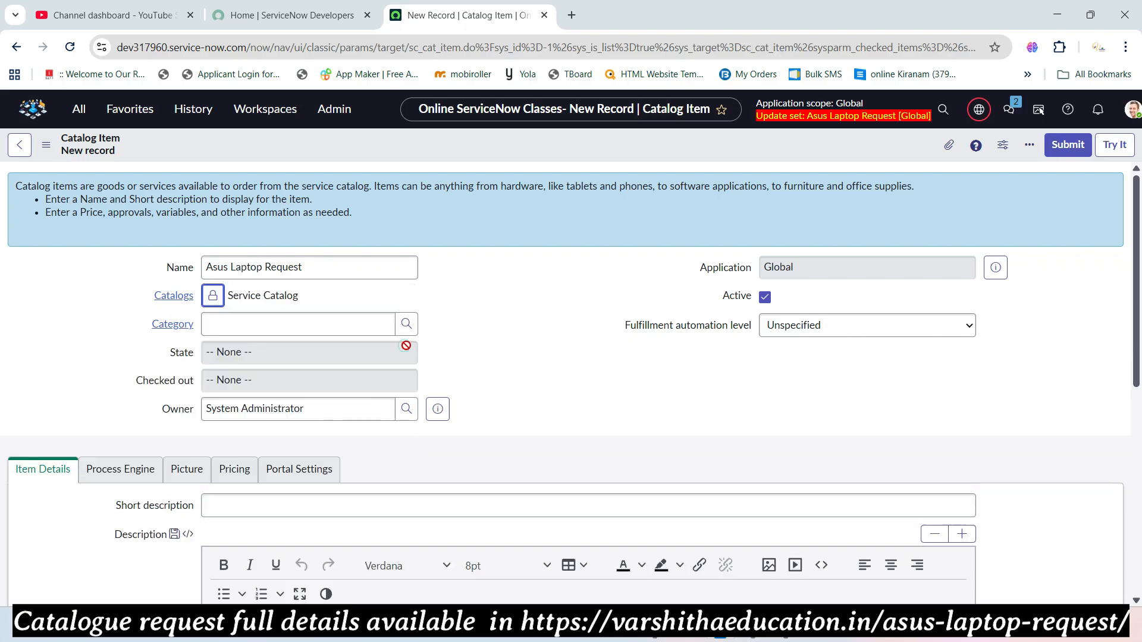
- Set the item's category to Hardware and move to the Short description field
left_click(294, 324)
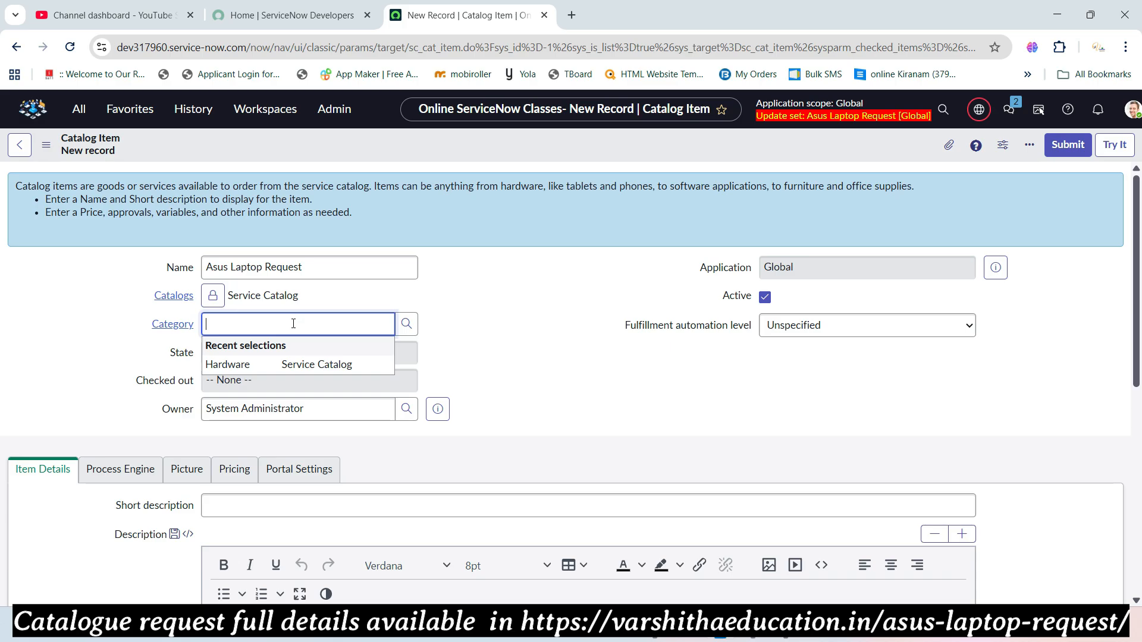
left_click(233, 363)
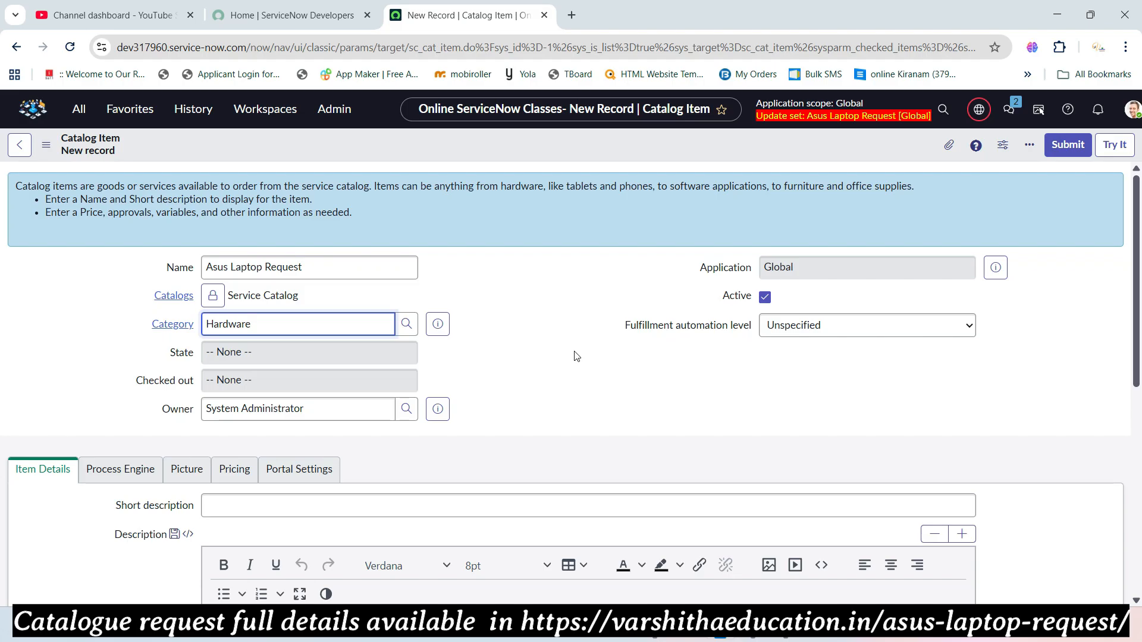
left_click_drag(314, 411, 203, 411)
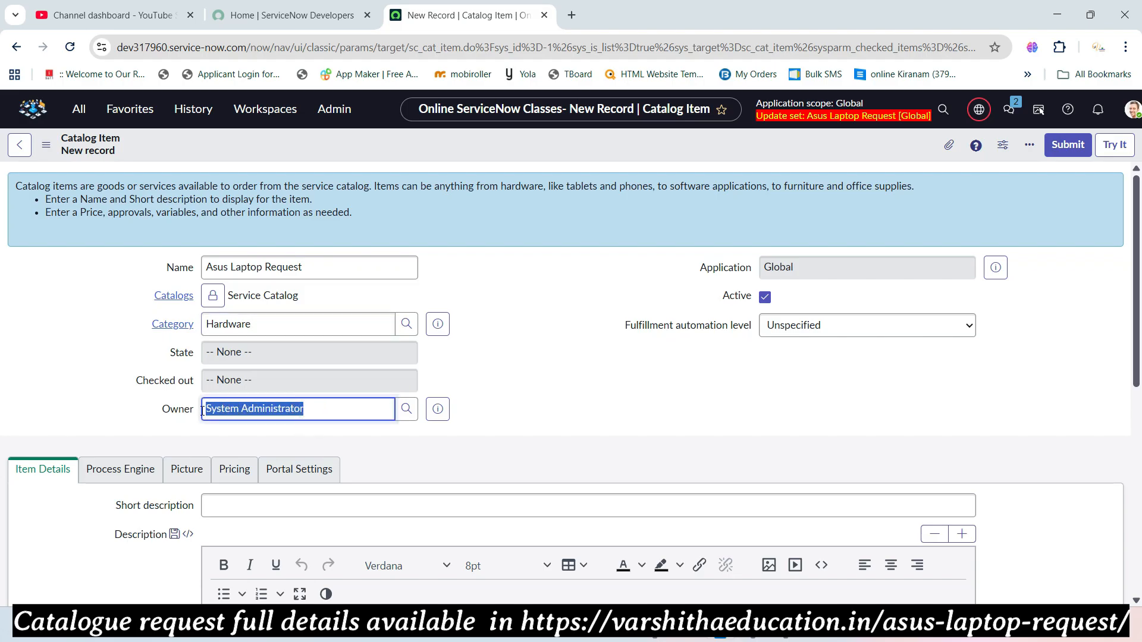
left_click(619, 395)
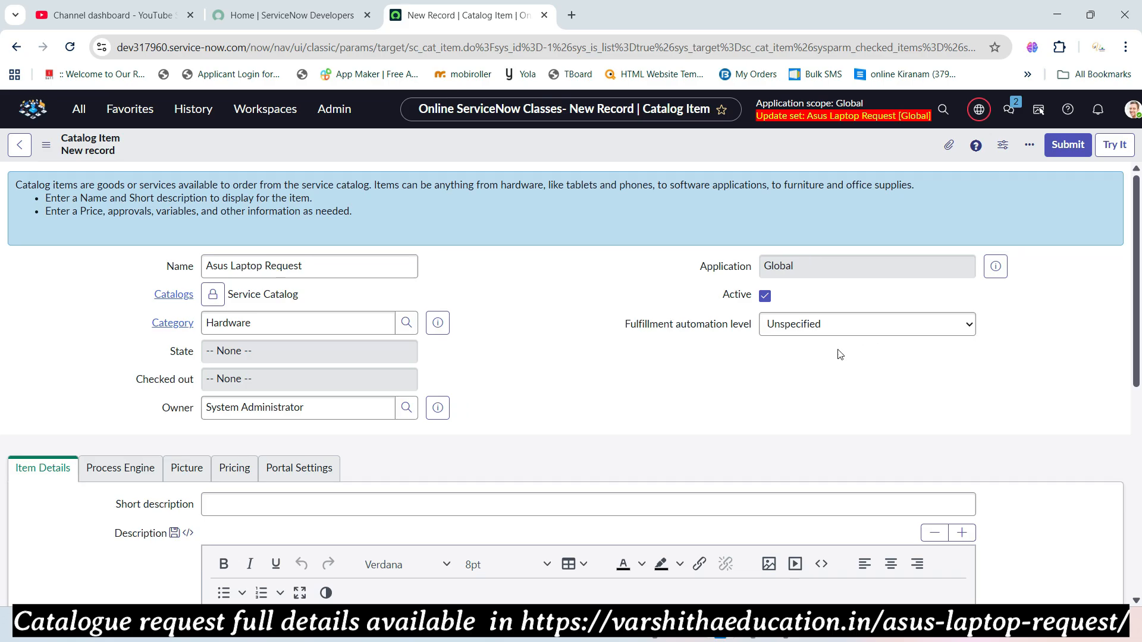
scroll(551, 385, "down", 3)
left_click(524, 358)
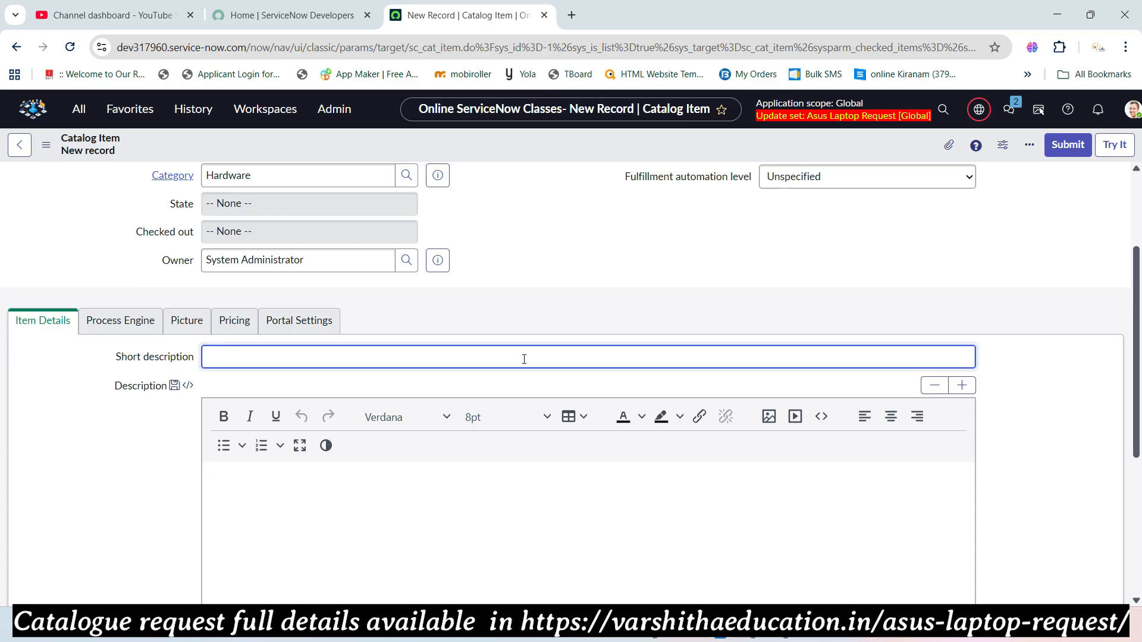
- In a new tab, search amazon.in for 'asus laptop'
left_click(571, 15)
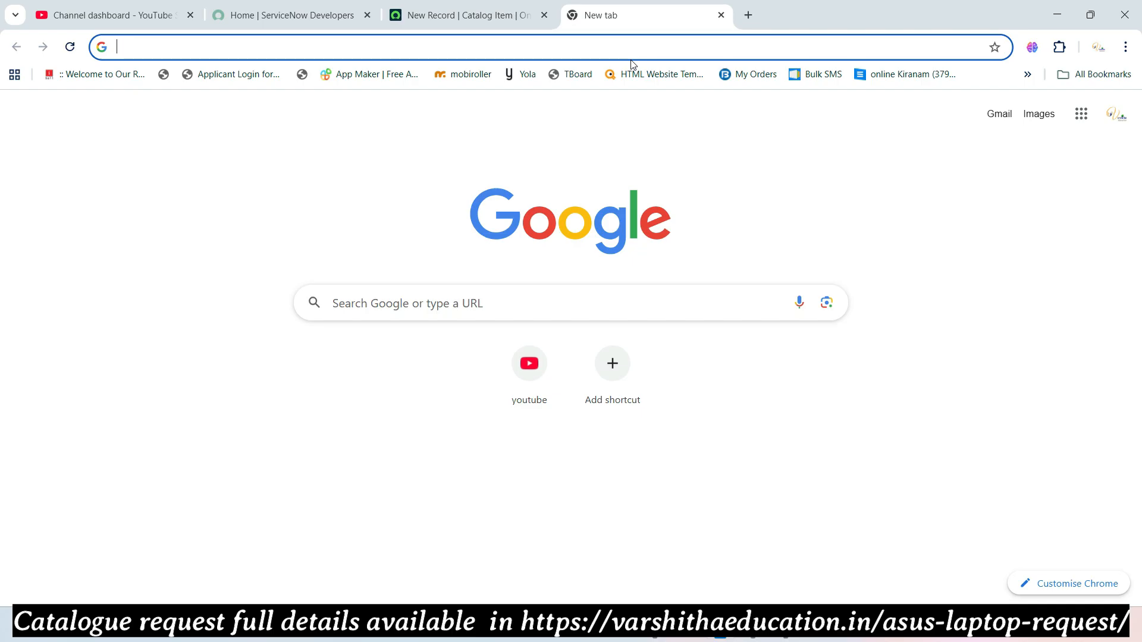
type("amazon.in")
key("Return")
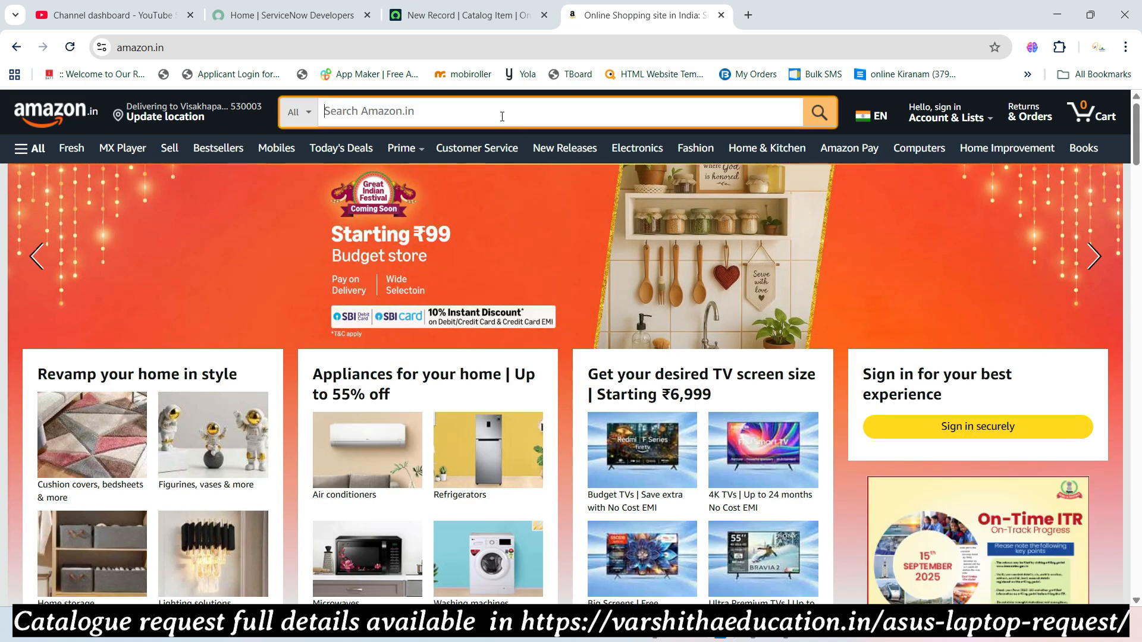
left_click(501, 117)
type("asus l")
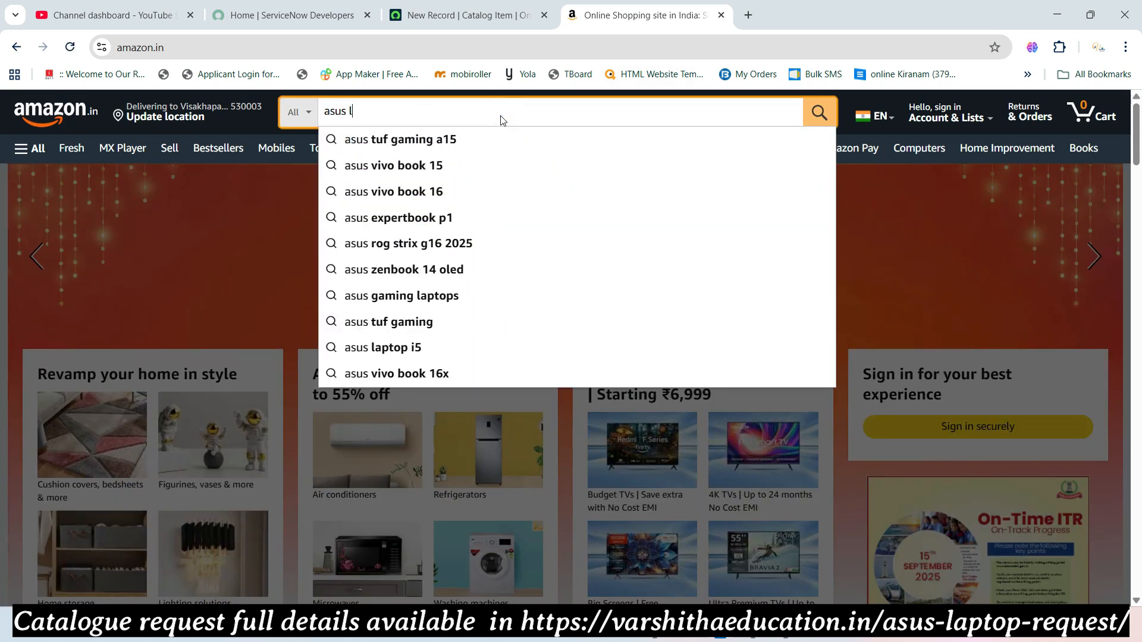
type("aptop")
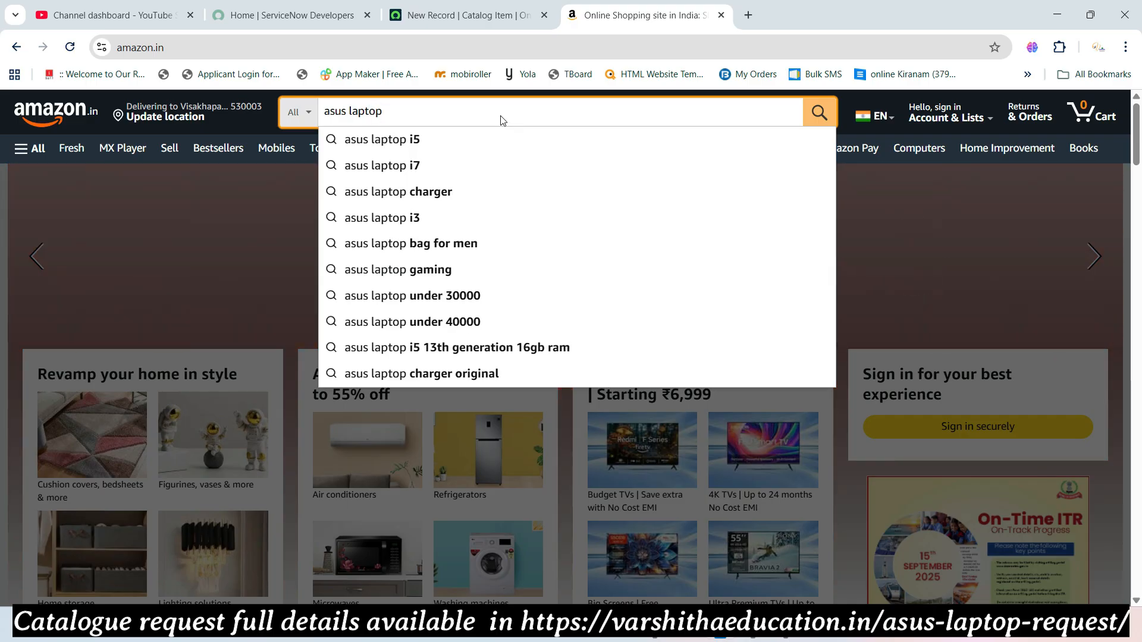
key("Return")
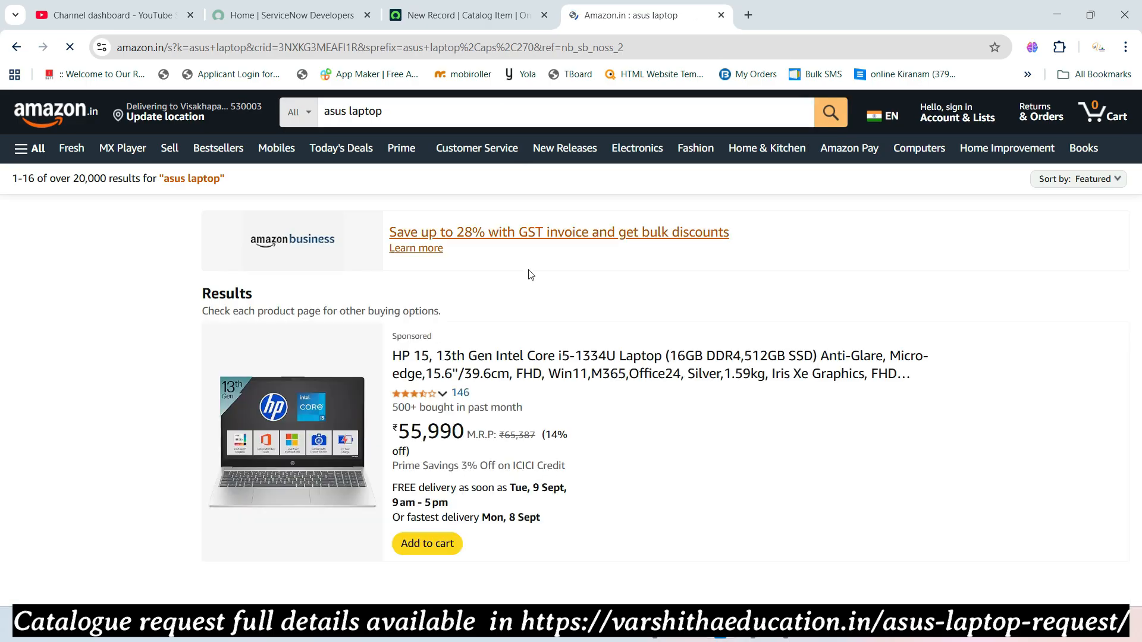
scroll(479, 378, "down", 5)
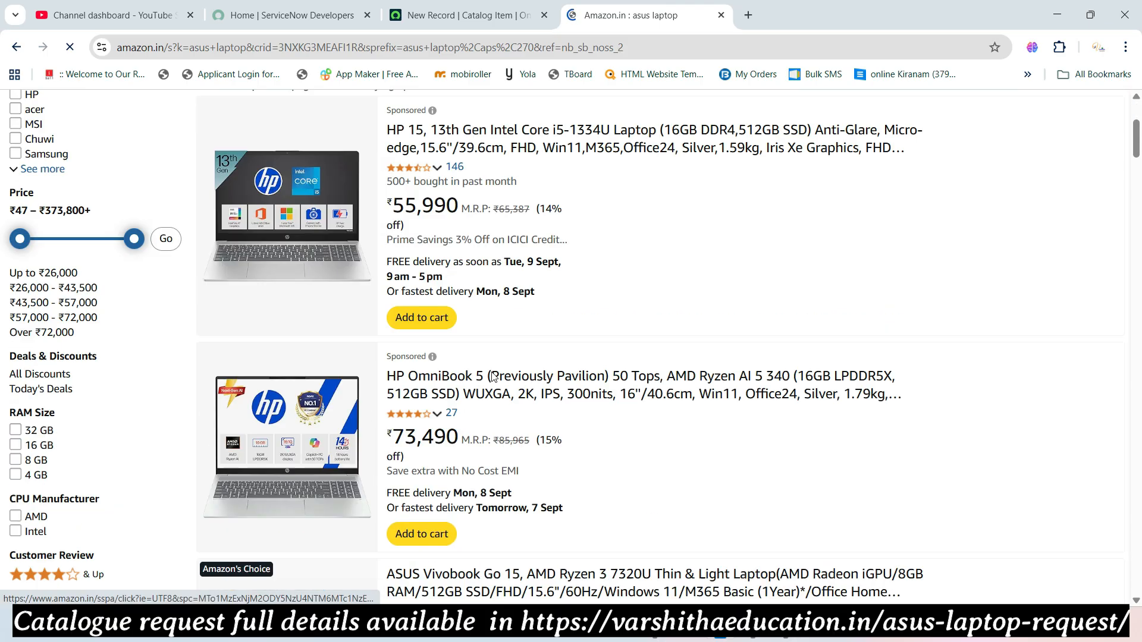
scroll(458, 343, "down", 3)
scroll(460, 343, "up", 4)
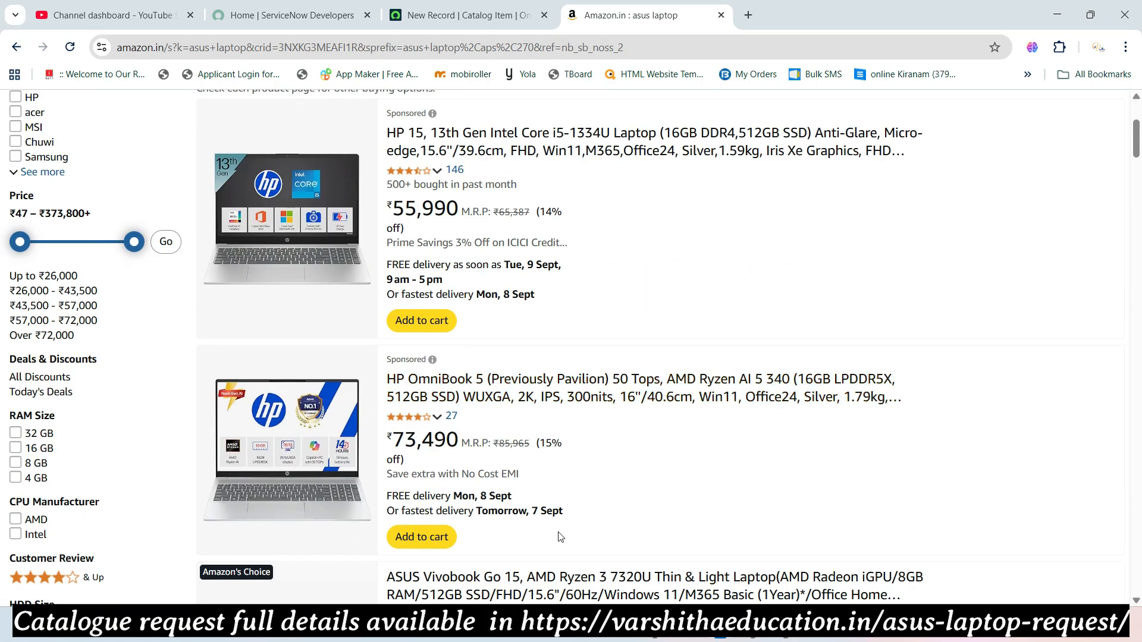
scroll(504, 334, "up", 3)
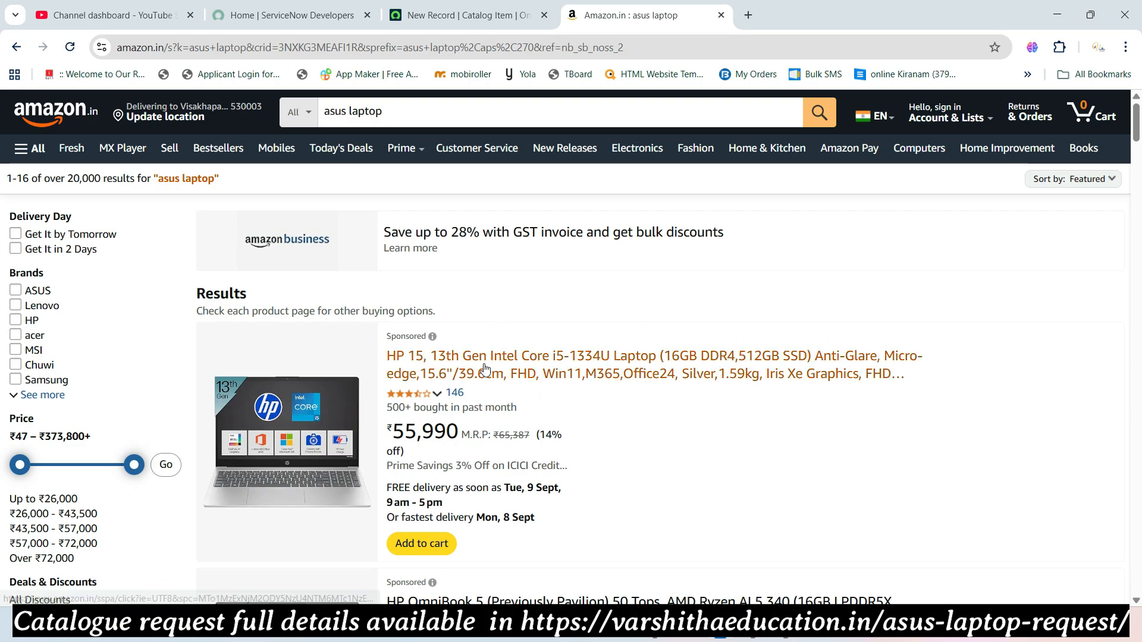
scroll(459, 332, "down", 11)
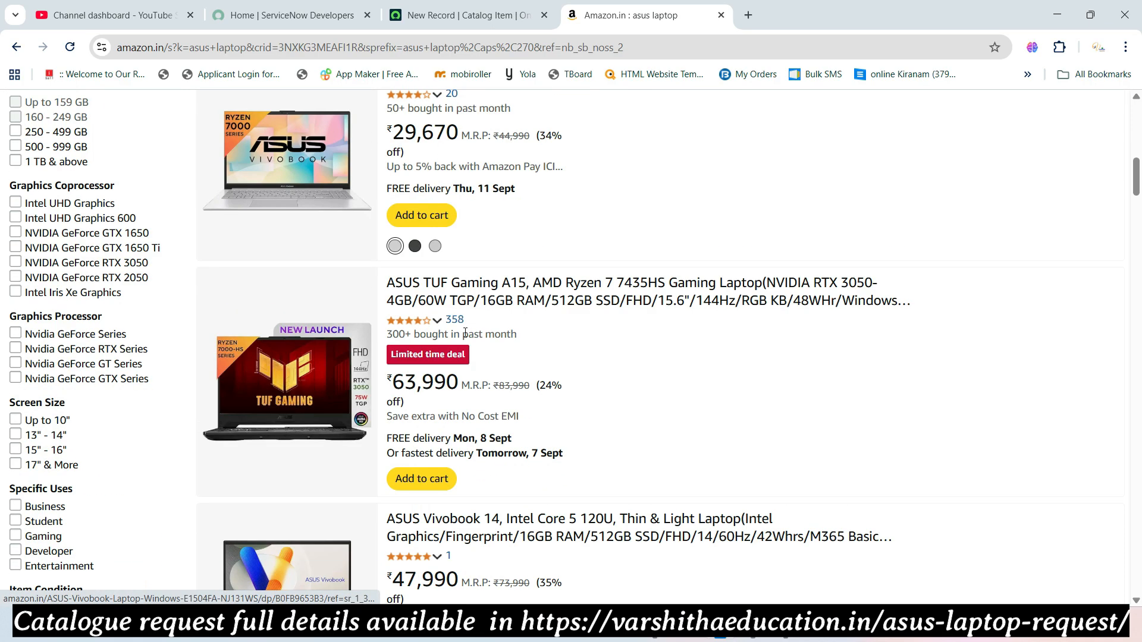
scroll(458, 312, "up", 4)
- Copy the ASUS Vivobook Go 15 product title into the item's Short description
left_click(470, 296)
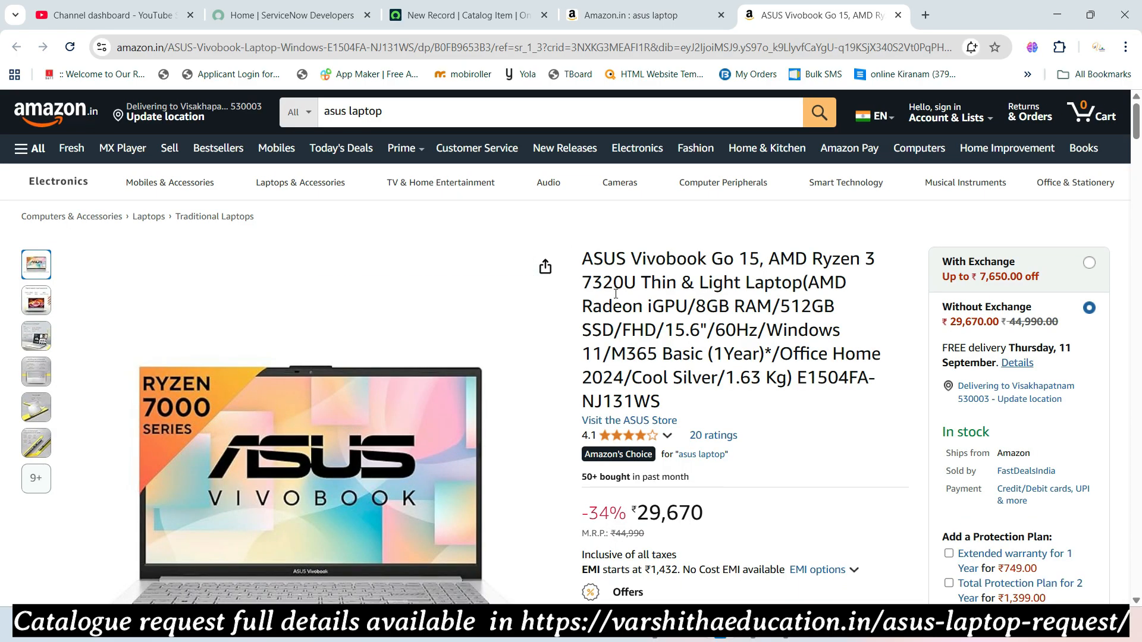
left_click_drag(582, 257, 683, 400)
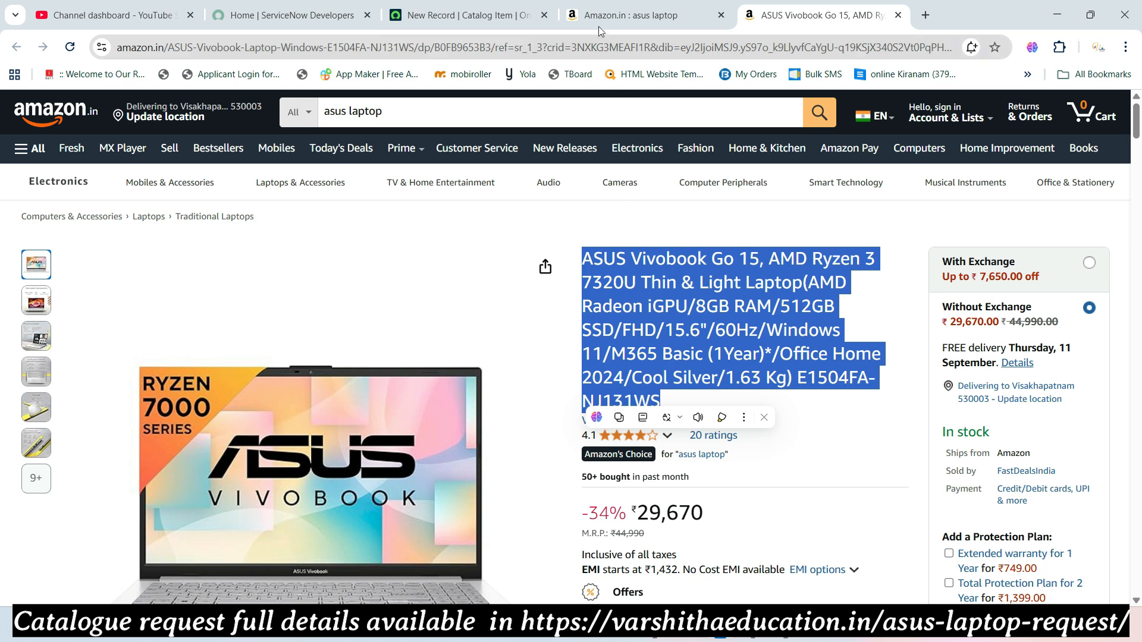
left_click(464, 17)
key("ctrl+v")
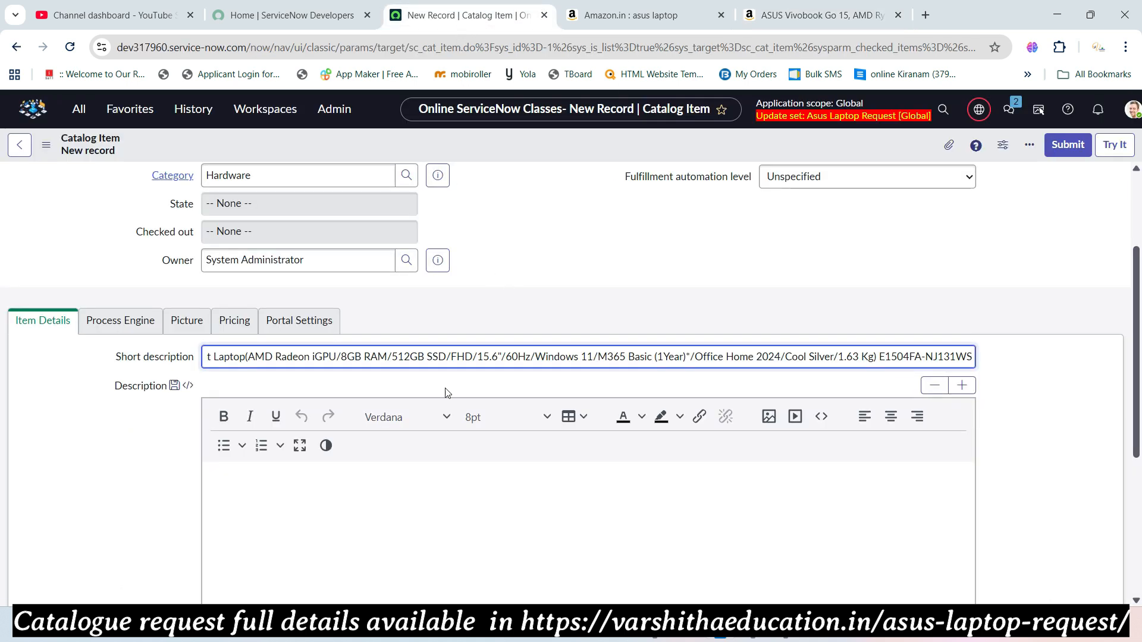
- Select the Amazon 'About this item' laptop specification list for the Description
left_click(435, 476)
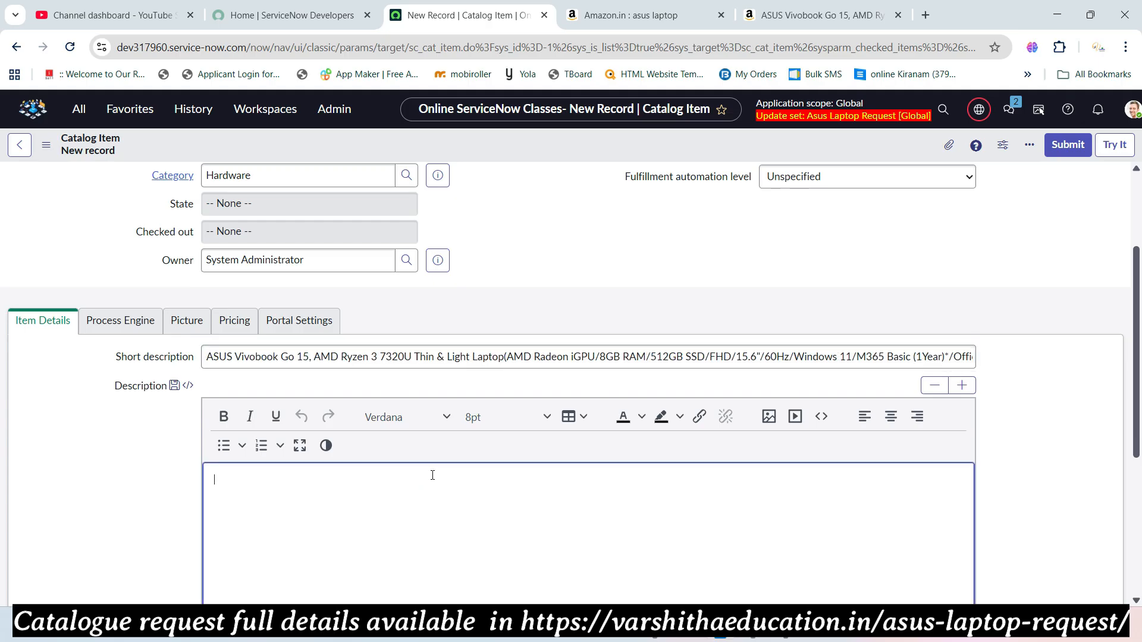
left_click(767, 18)
scroll(613, 303, "down", 13)
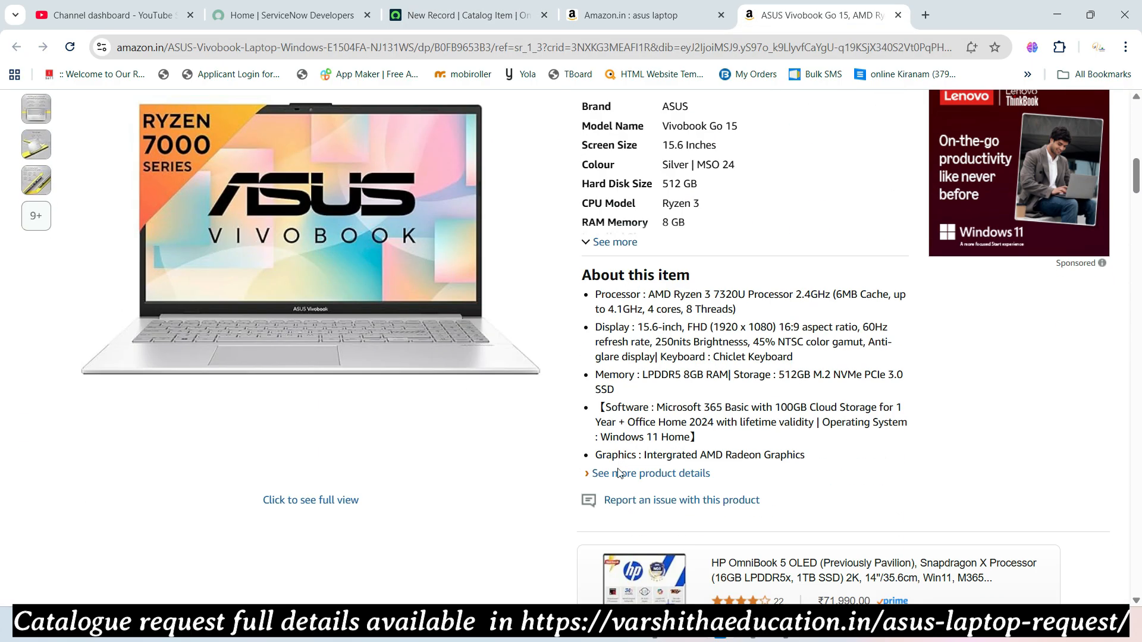
left_click(618, 473)
scroll(671, 377, "up", 20)
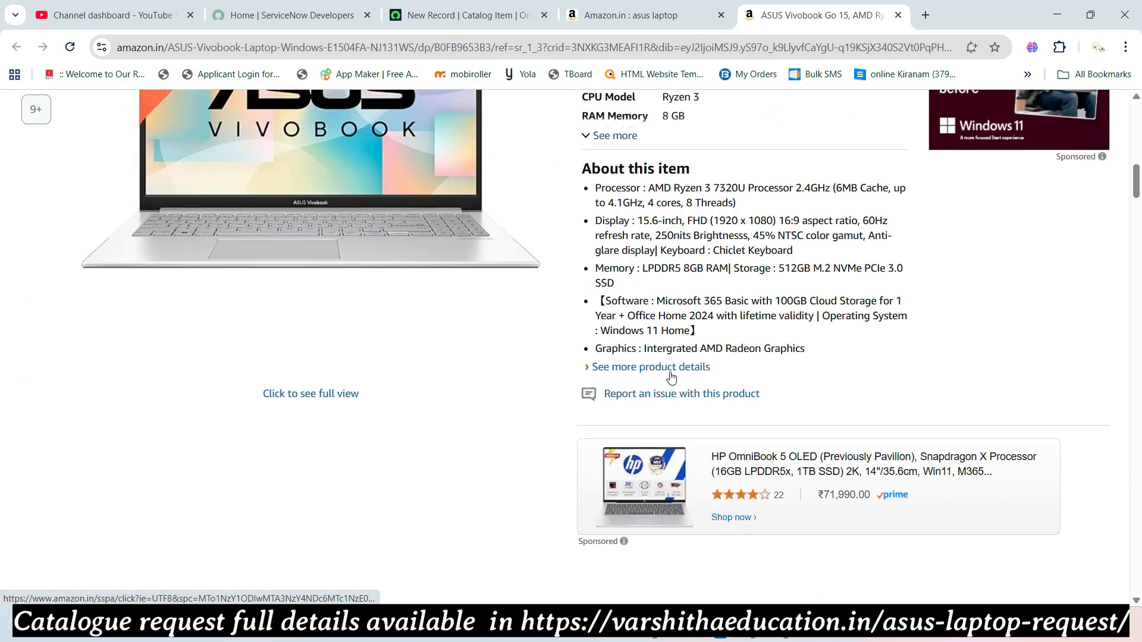
scroll(671, 377, "up", 1)
left_click_drag(584, 232, 805, 412)
key("ctrl+c")
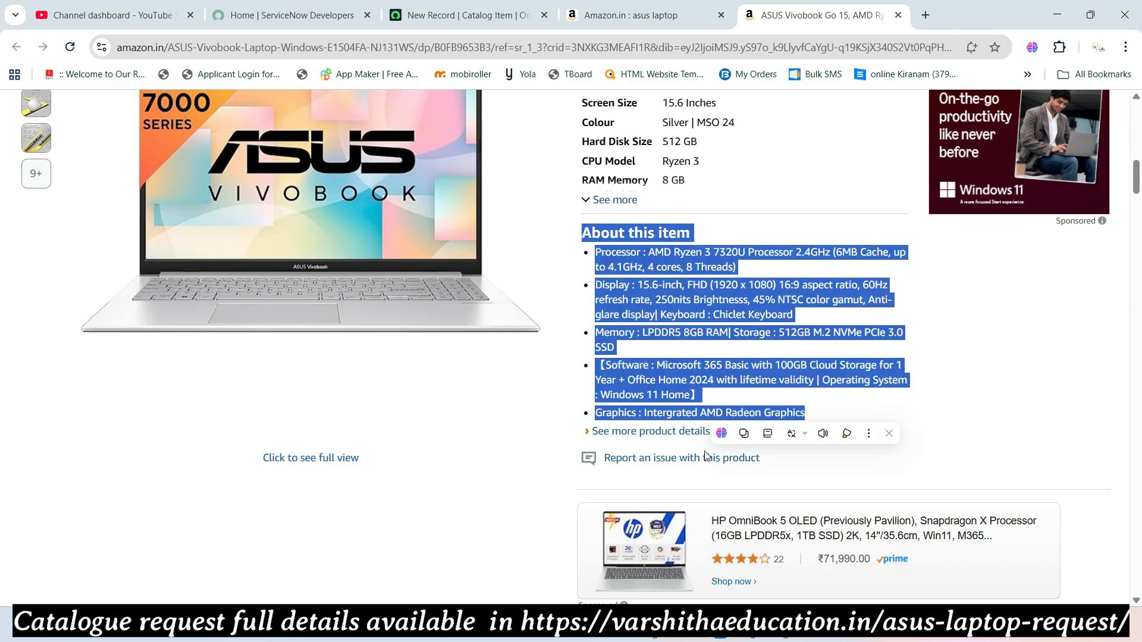
- Paste the processor, display, memory, software and graphics bullets into the item's Description
left_click(475, 21)
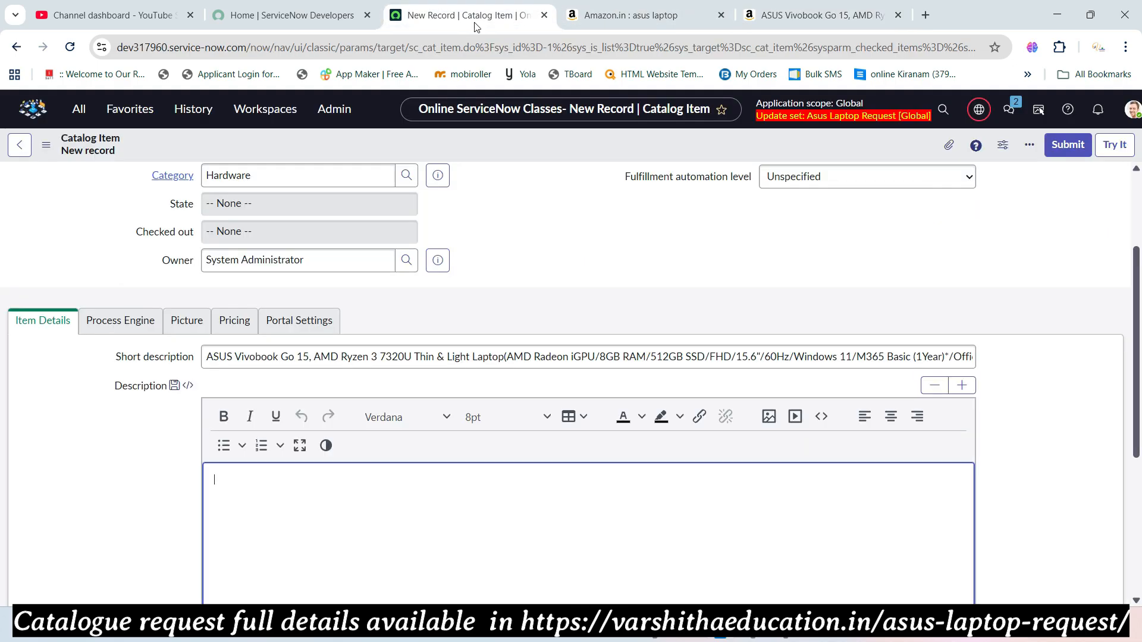
key("ctrl+v")
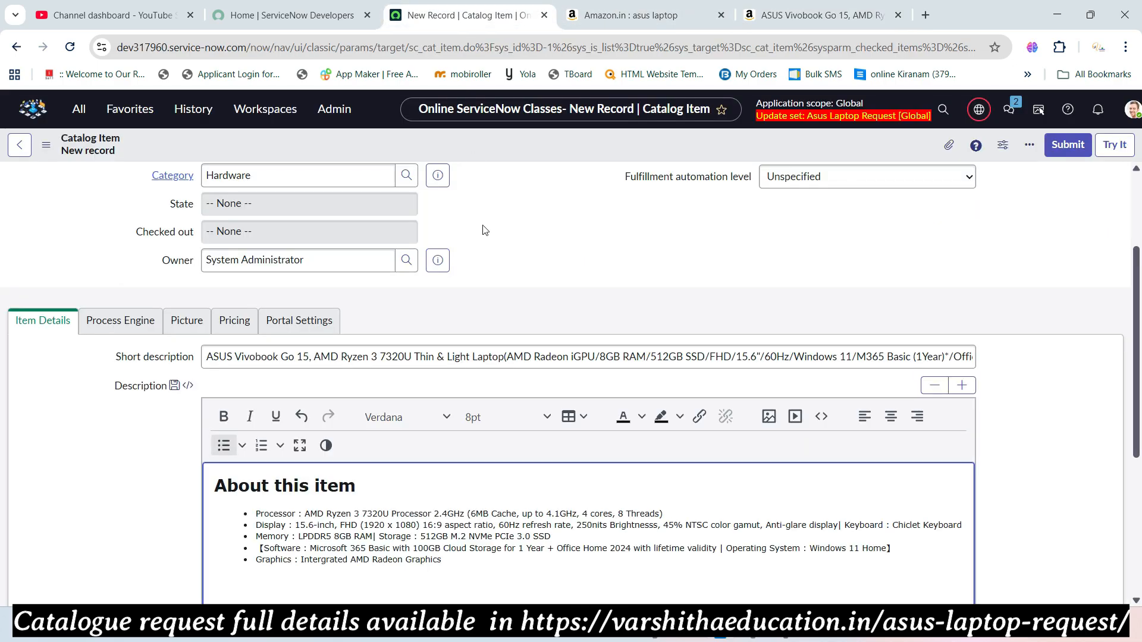
scroll(451, 295, "down", 5)
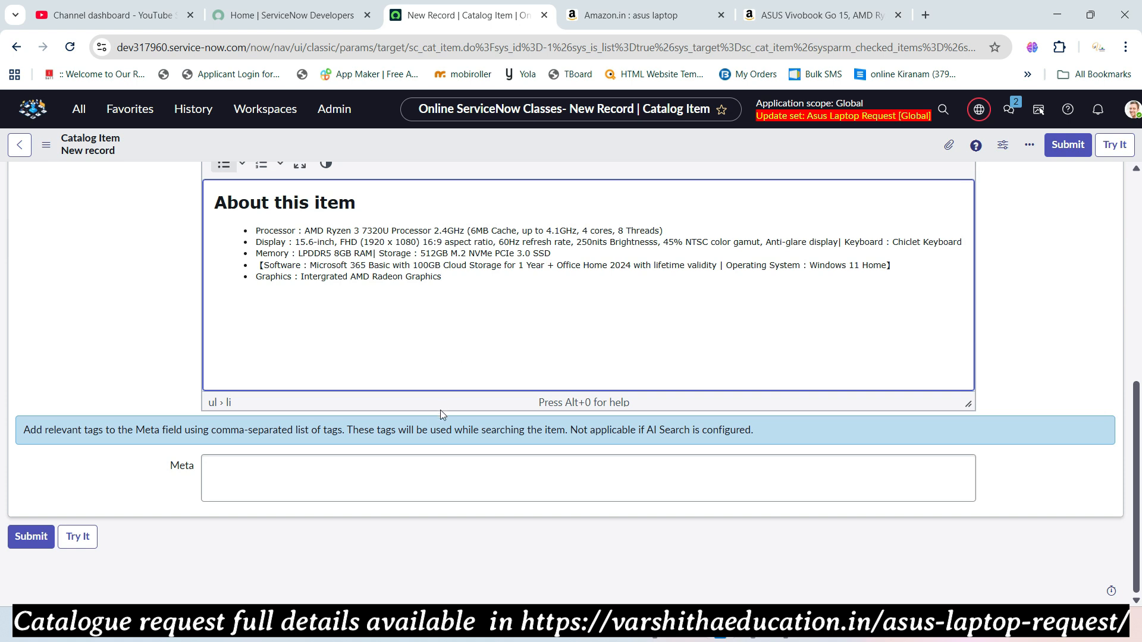
scroll(431, 419, "up", 5)
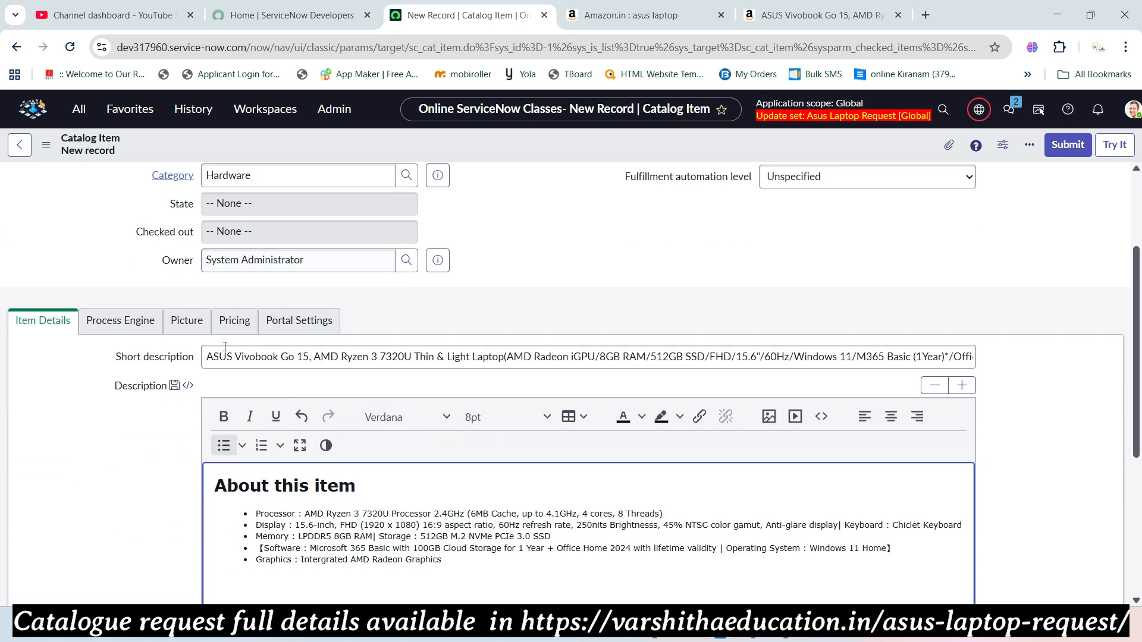
- Review the catalog item's Process Engine Workflow field and its Picture settings
left_click(152, 320)
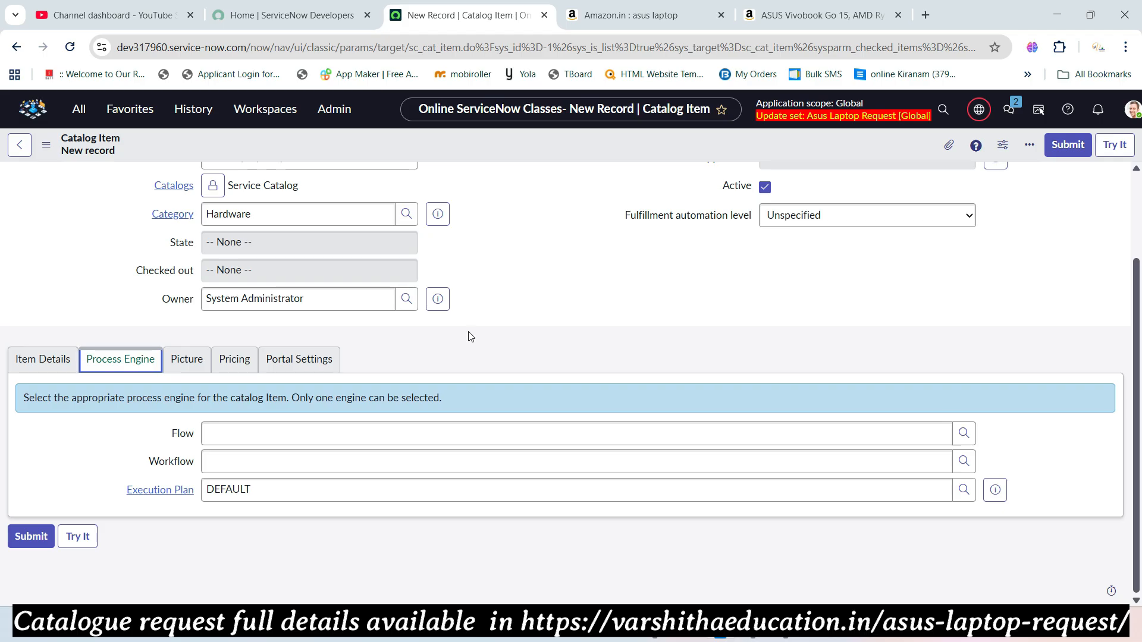
left_click(278, 458)
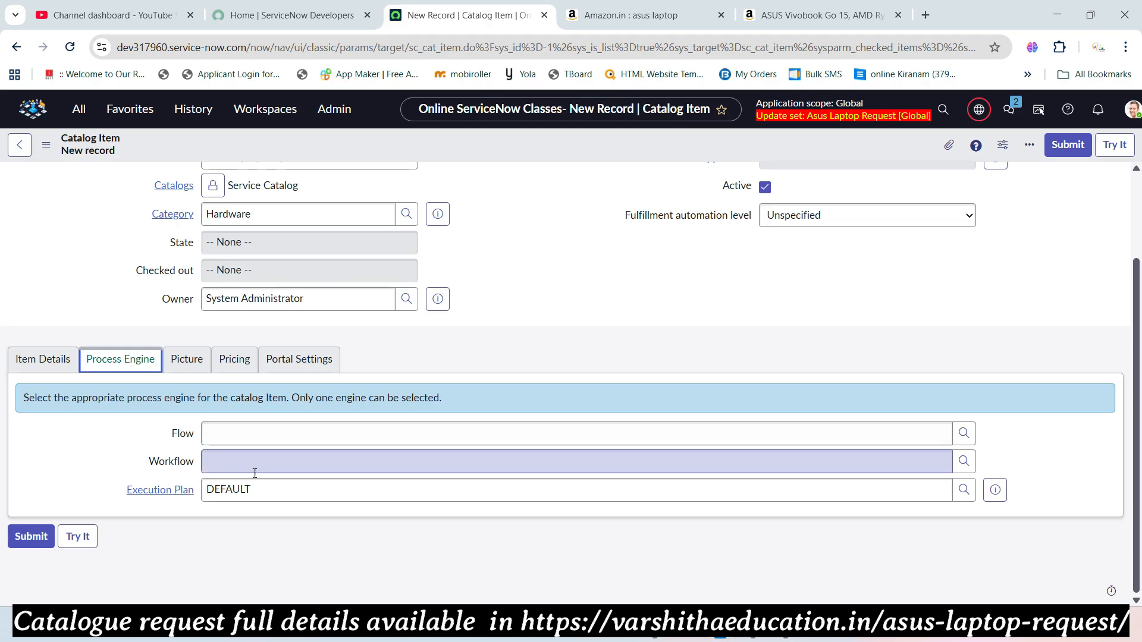
left_click(186, 360)
- Return to the Amazon Vivobook page and cancel two attempts to save it from the product images
left_click(821, 15)
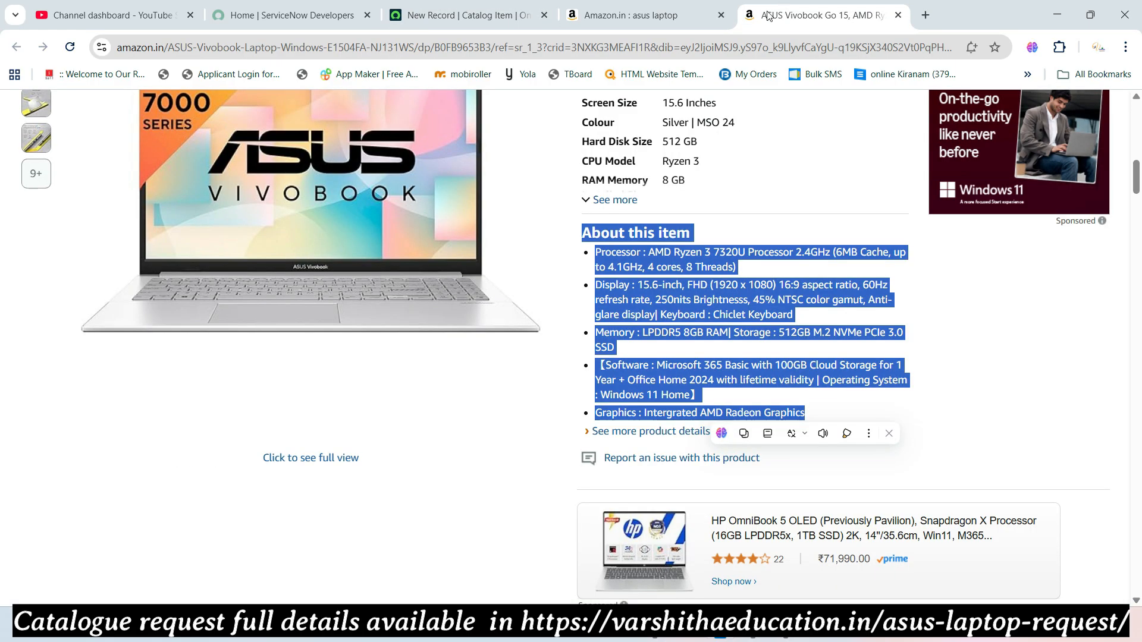
right_click(272, 209)
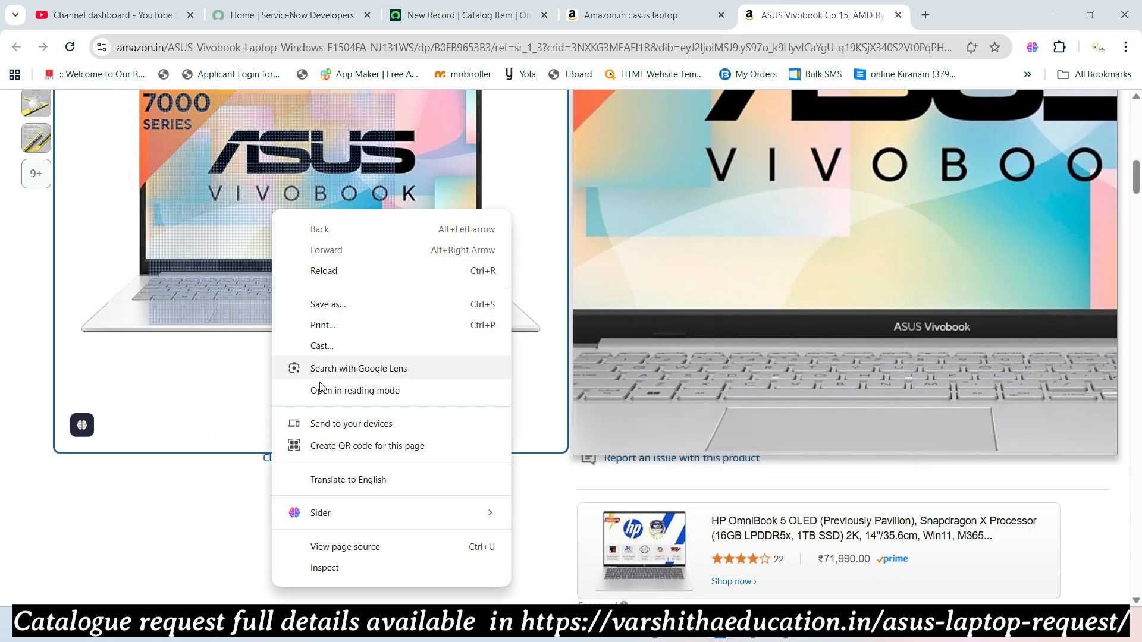
left_click(329, 303)
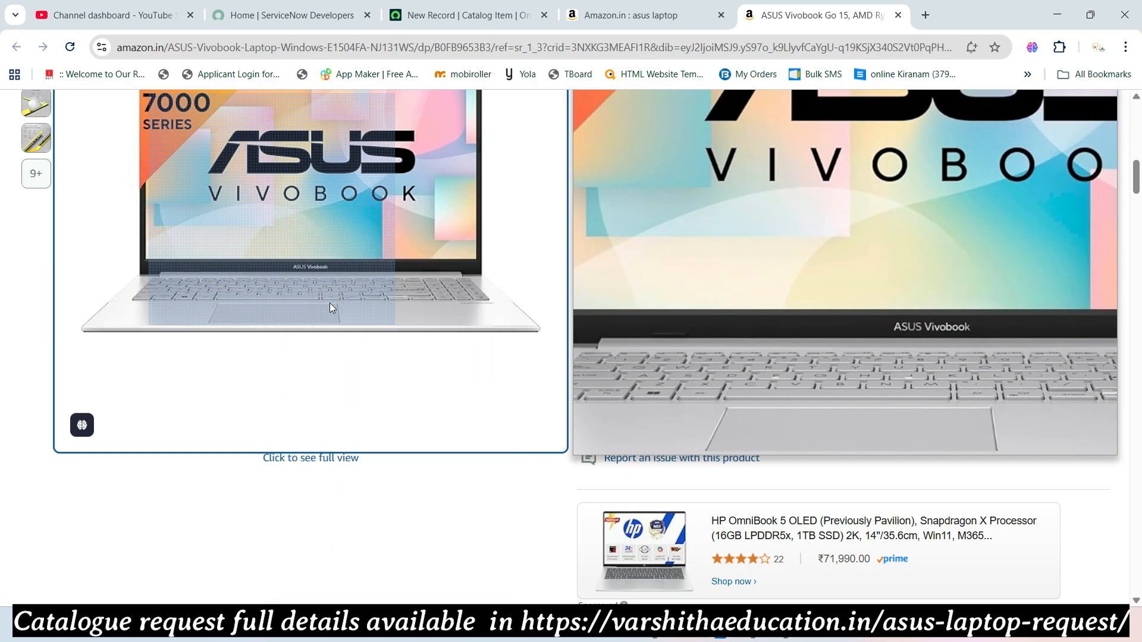
left_click(521, 329)
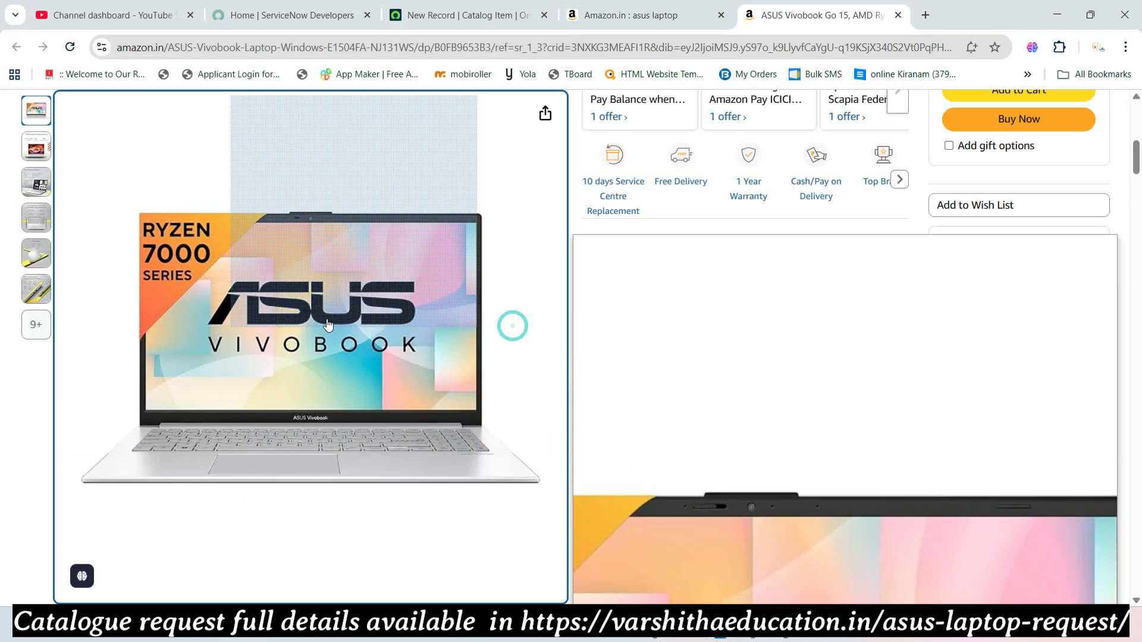
mouse_move(38, 158)
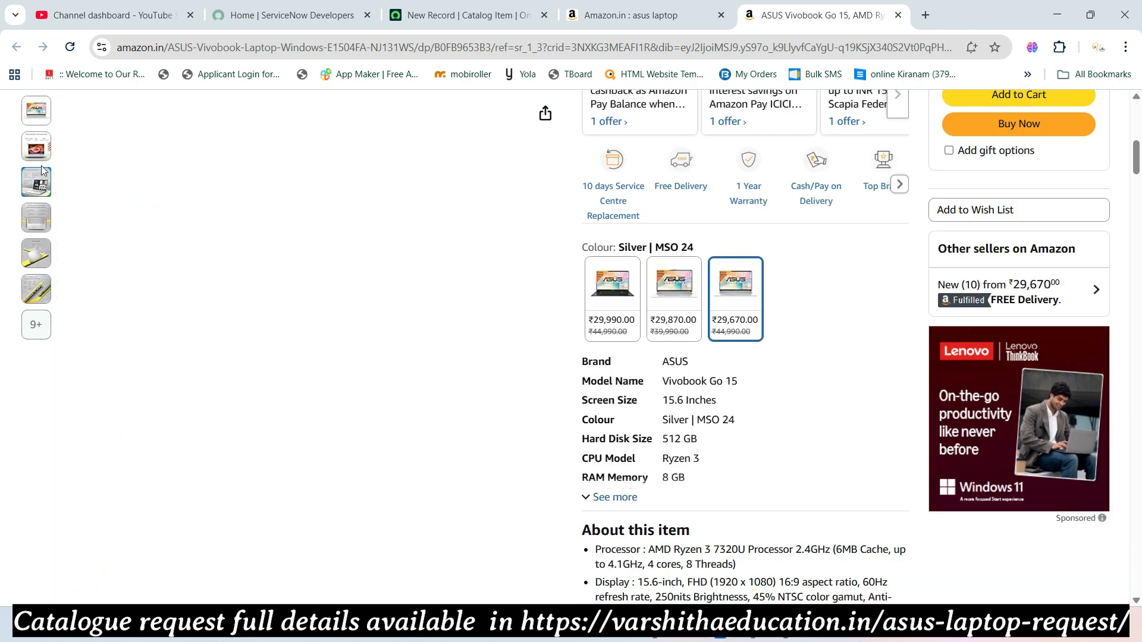
mouse_move(31, 195)
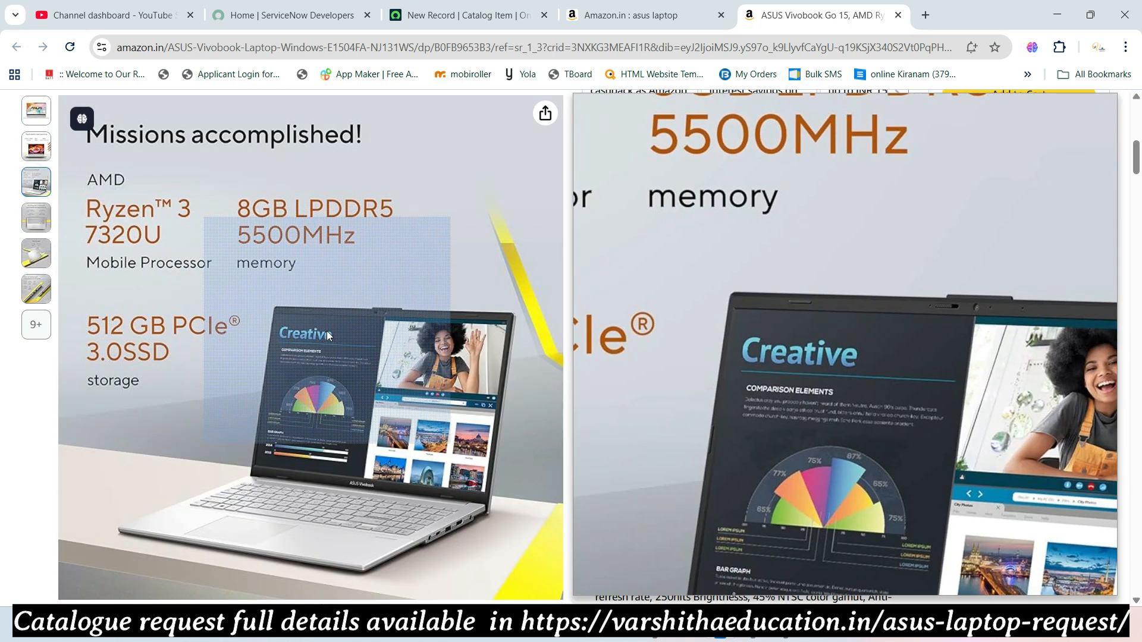
right_click(328, 332)
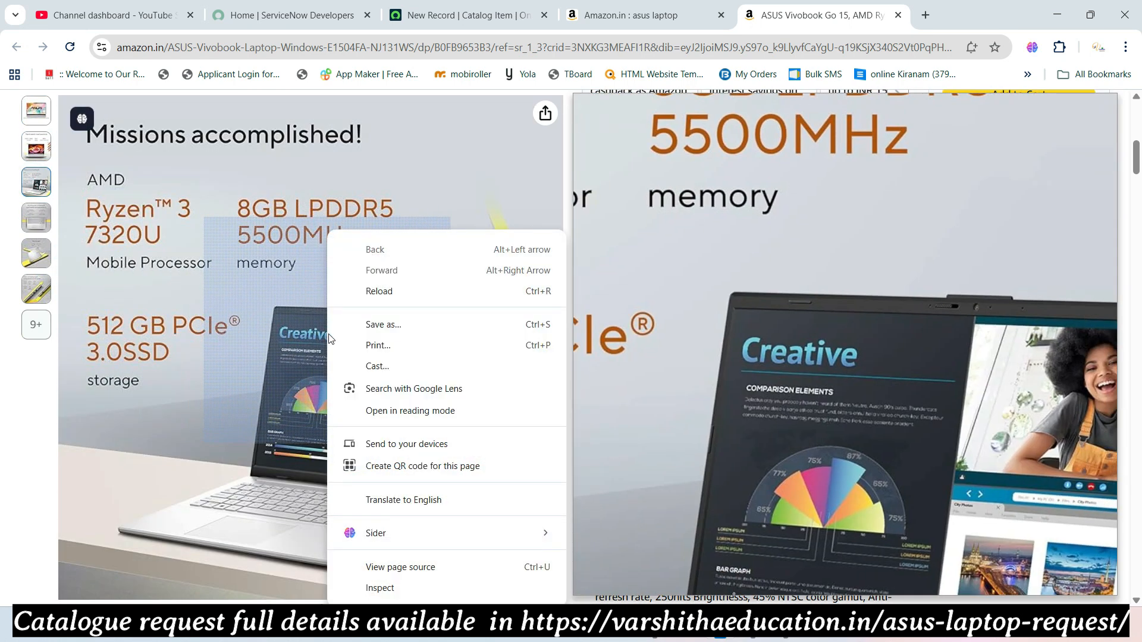
left_click(381, 324)
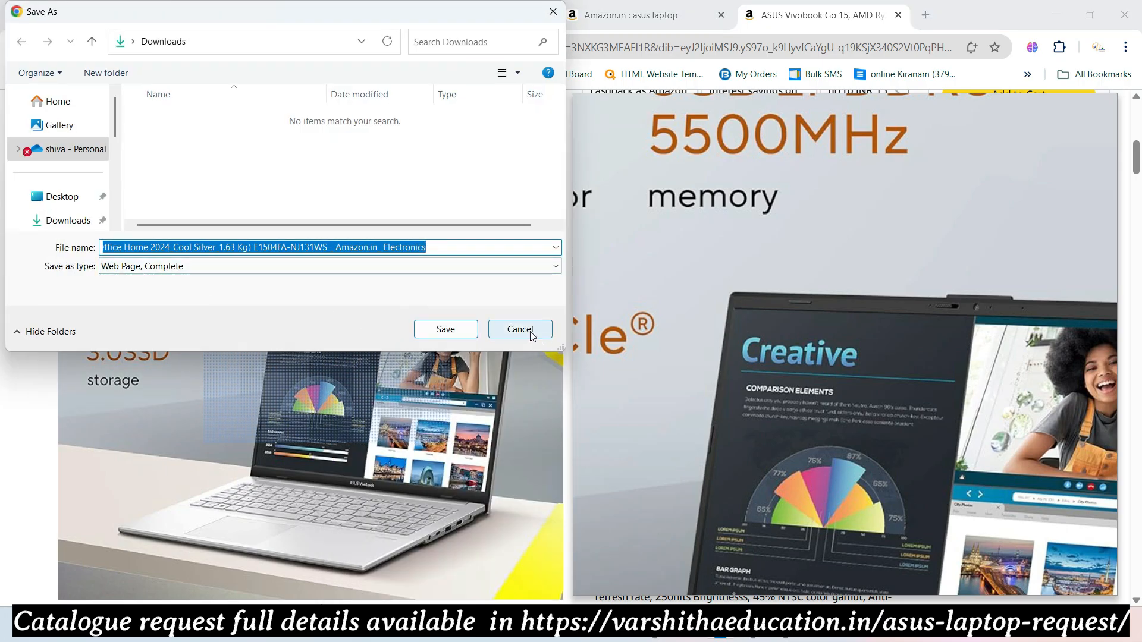
left_click(528, 329)
mouse_move(36, 222)
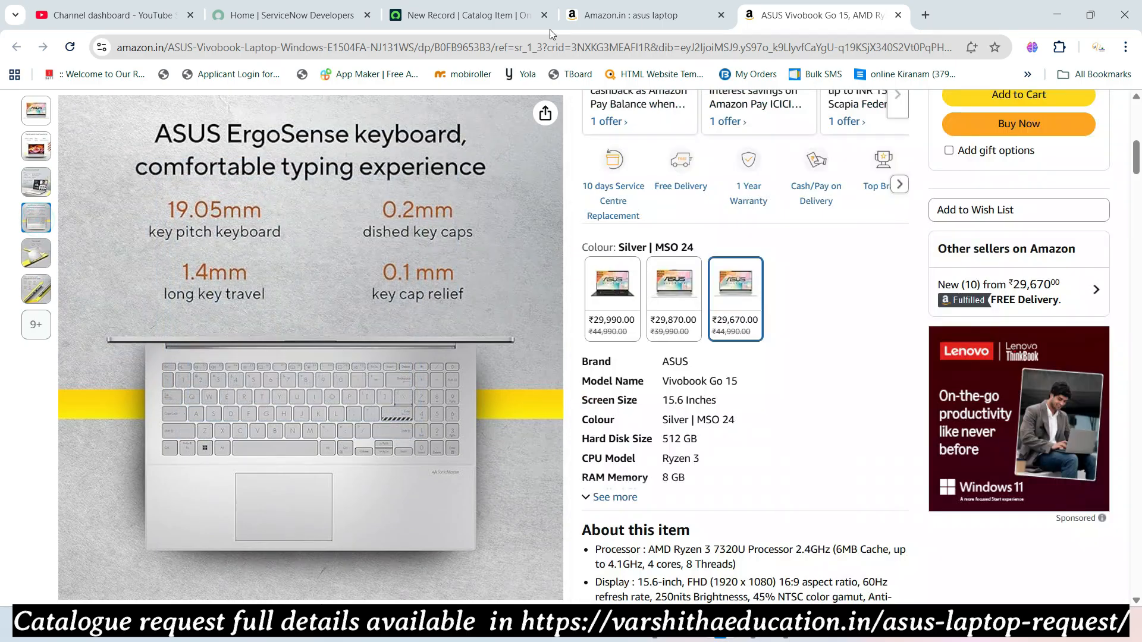
- Search Google in a new tab for 'asus laptop images'
left_click(925, 15)
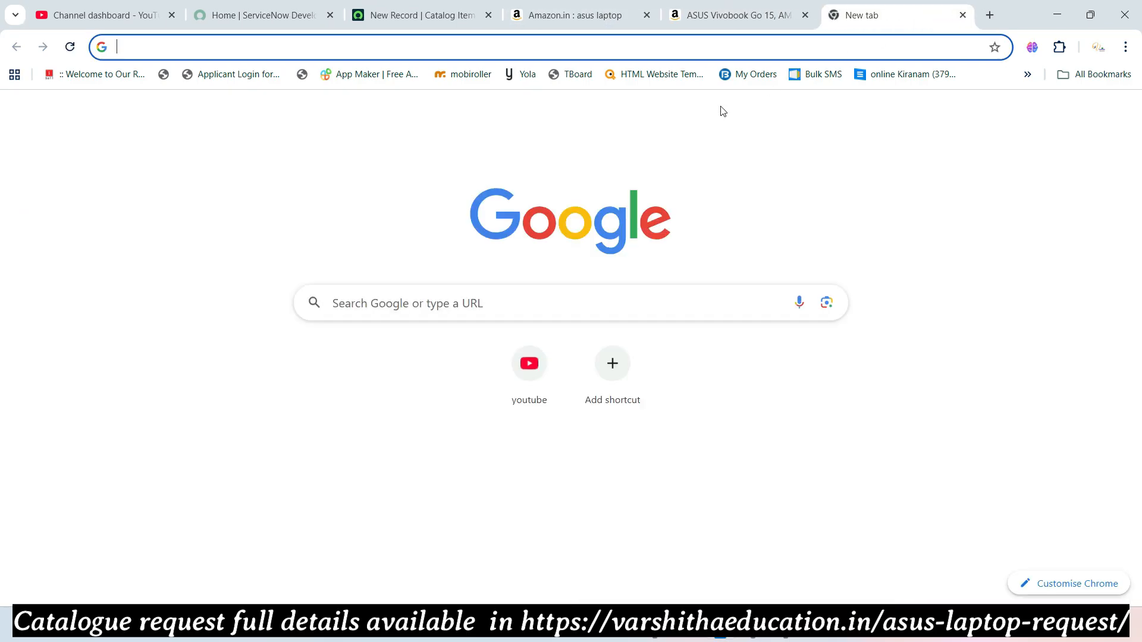
type("asus a")
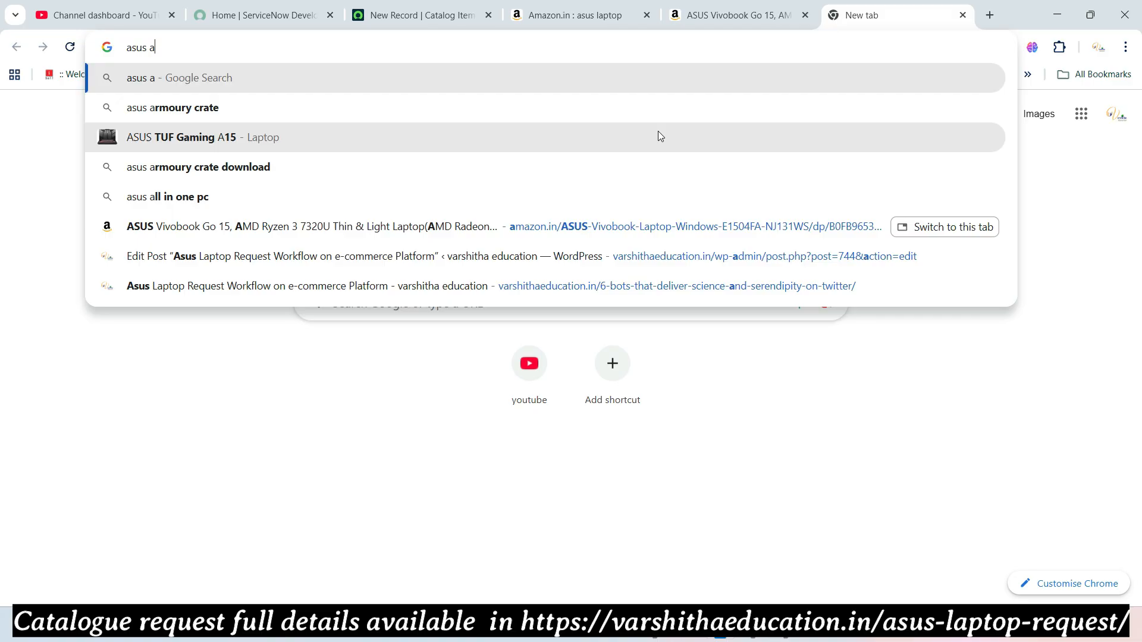
key("BackSpace")
type("lap")
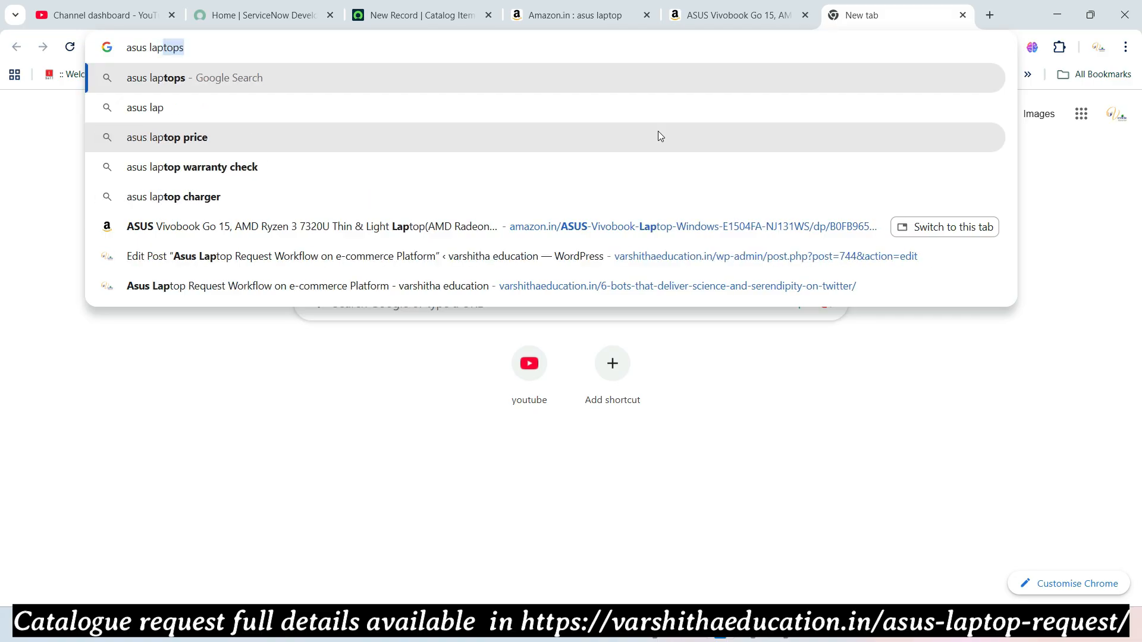
type("top i")
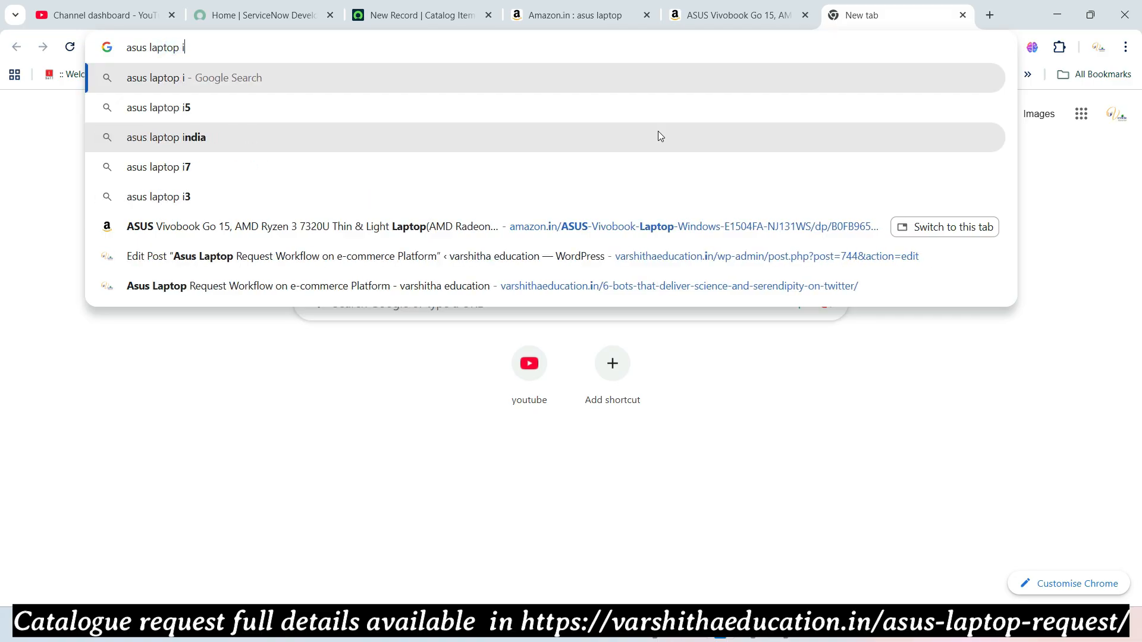
type("mages")
key("Return")
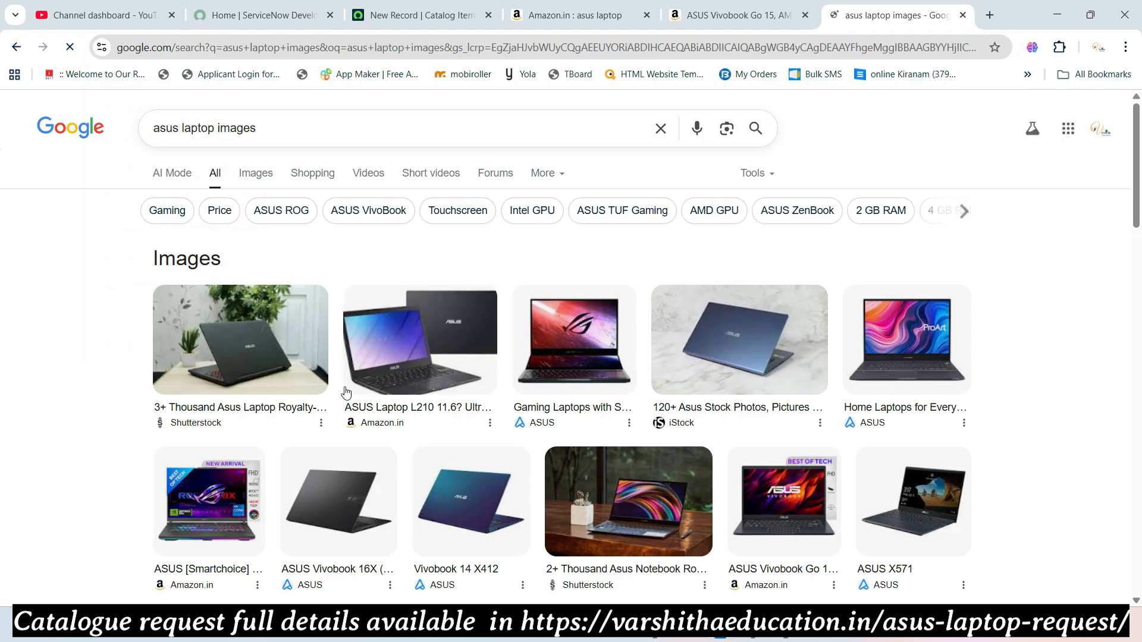
- Save the ASUS gaming laptop preview image as 'Asus Laptop' and close the search tab
left_click(571, 351)
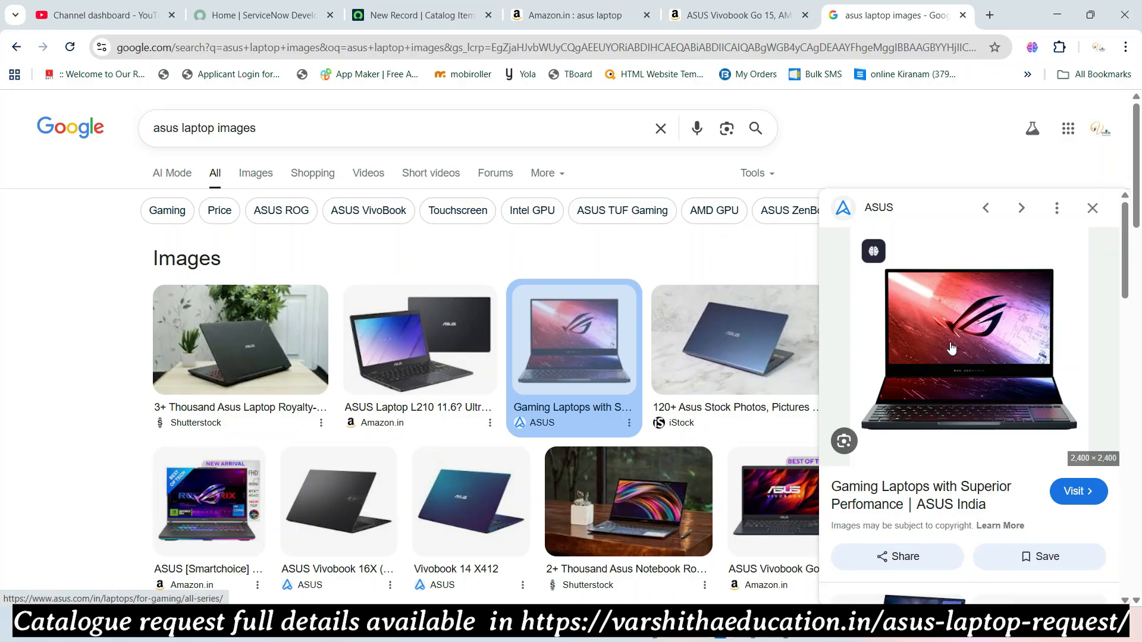
right_click(950, 342)
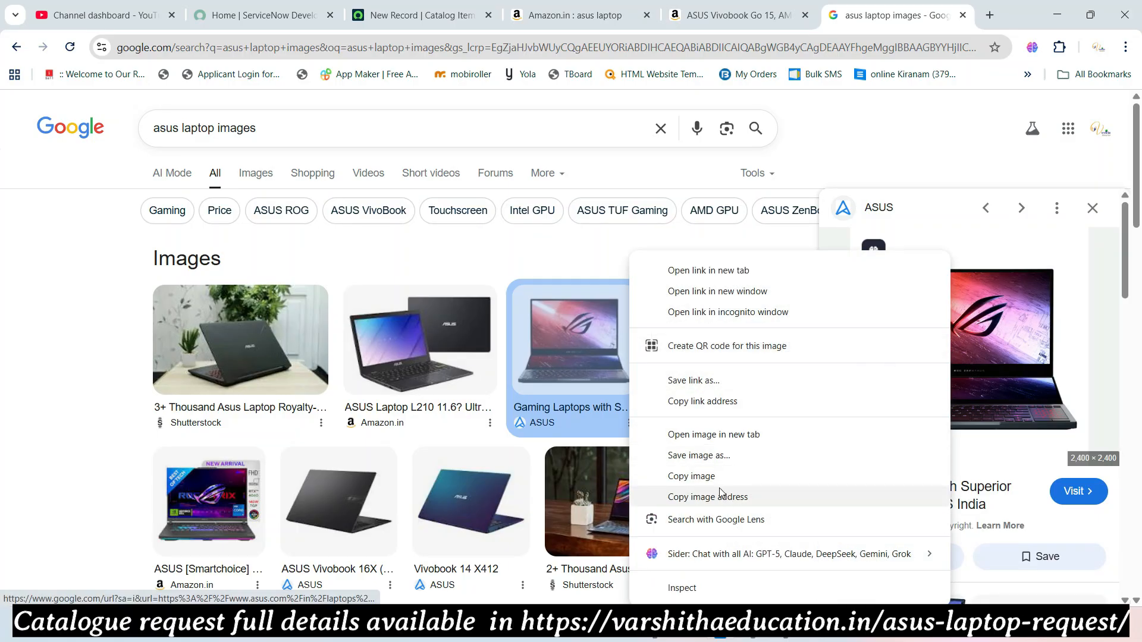
left_click(699, 456)
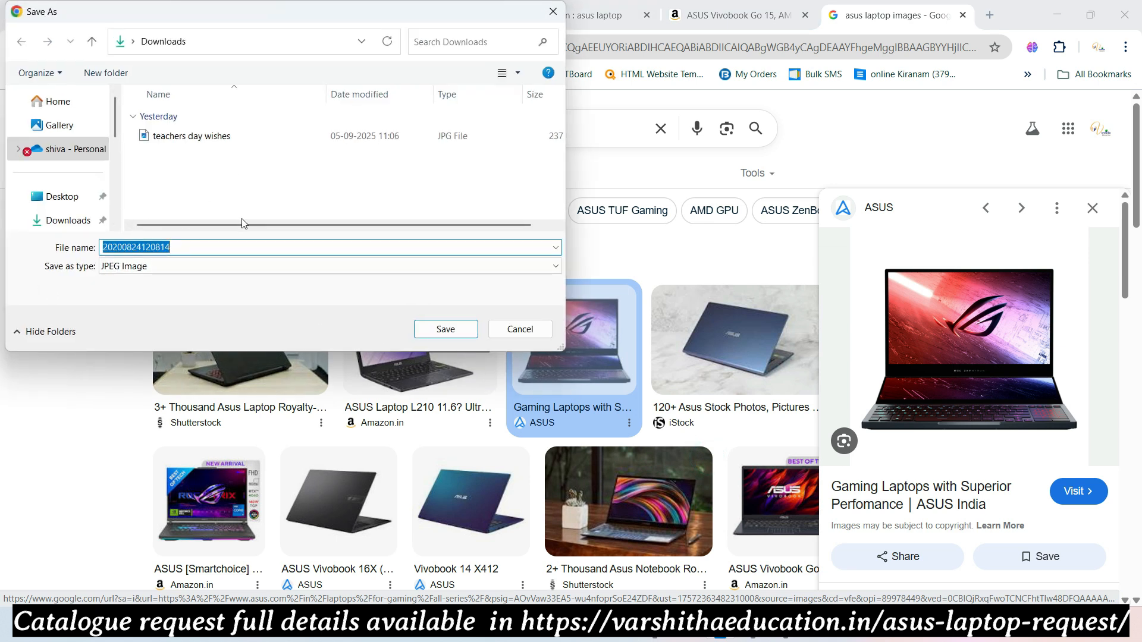
type("Asus Laptop")
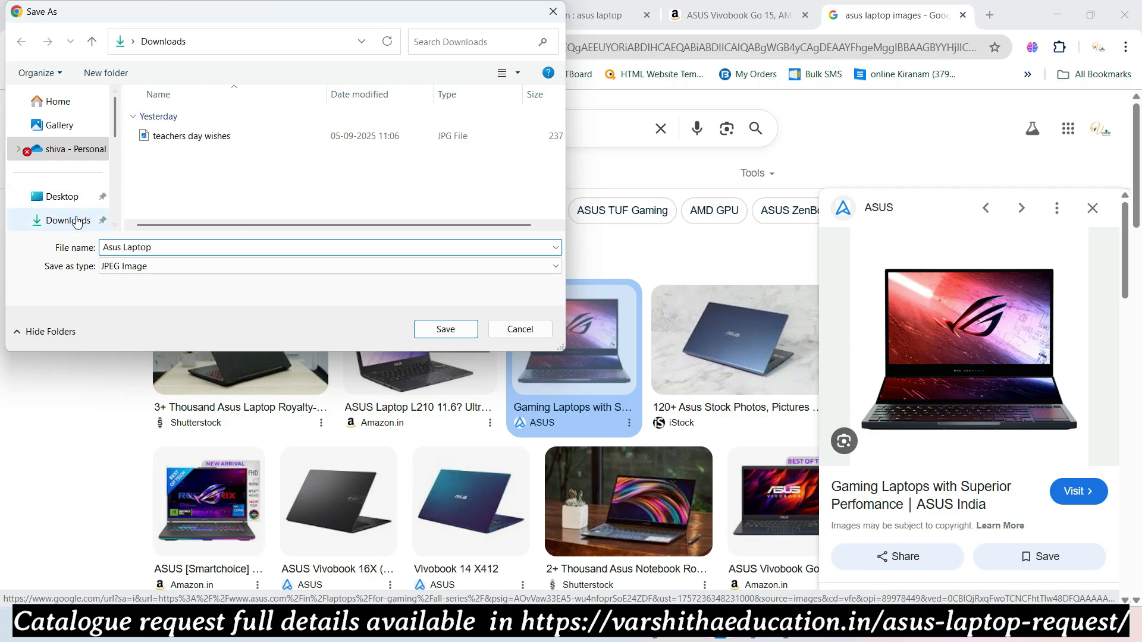
left_click(446, 329)
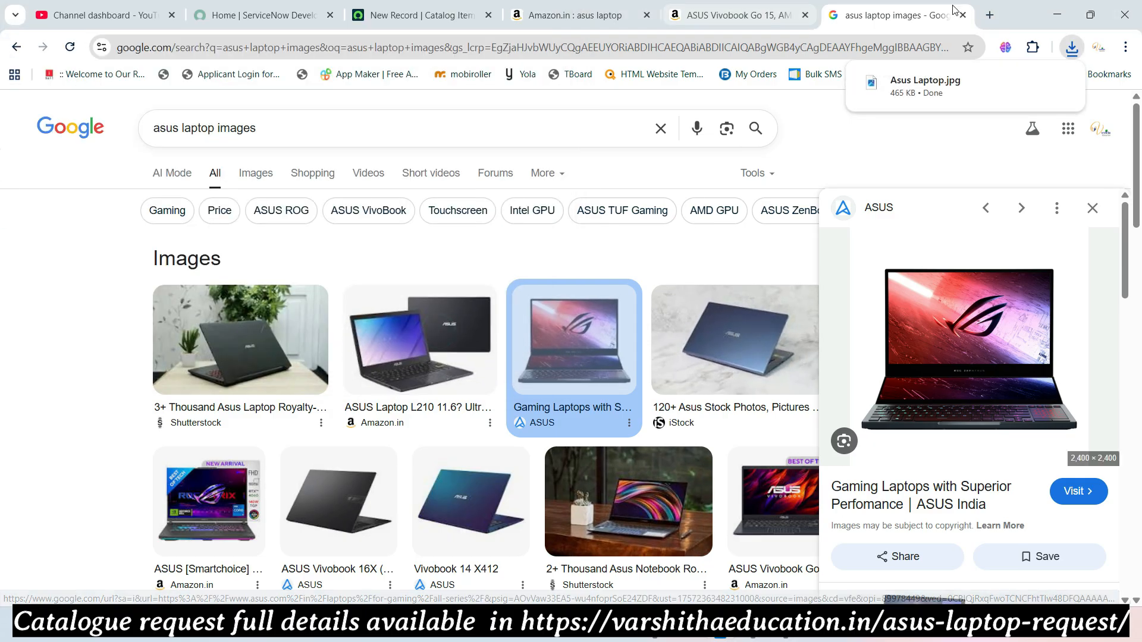
left_click(963, 15)
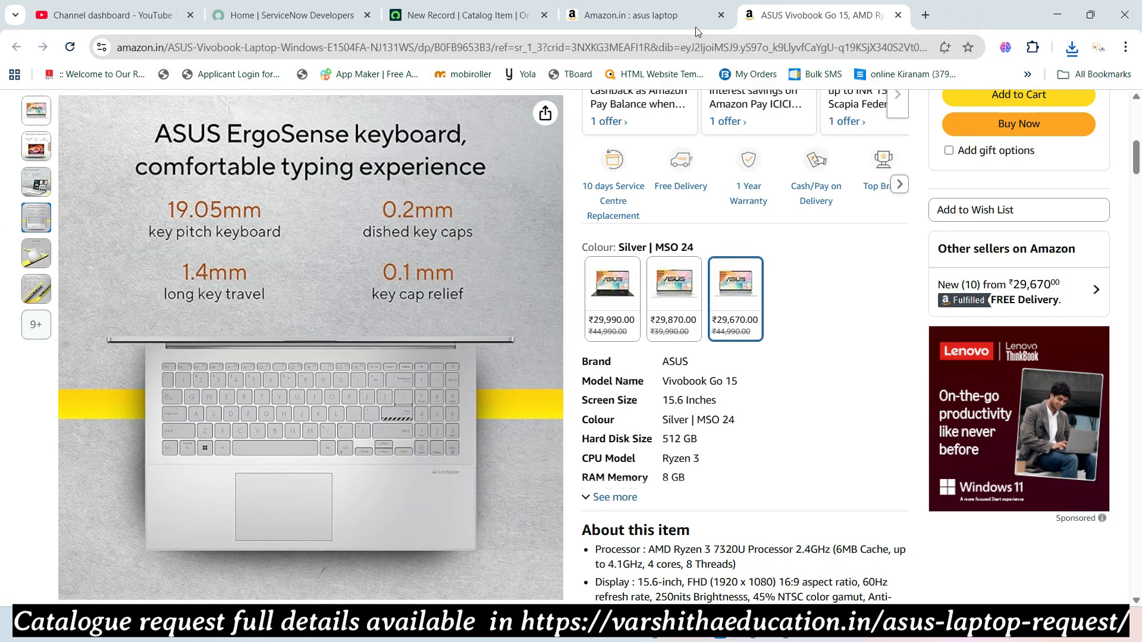
- Upload Asus Laptop.jpg from Downloads as the catalog item's Picture
left_click(493, 12)
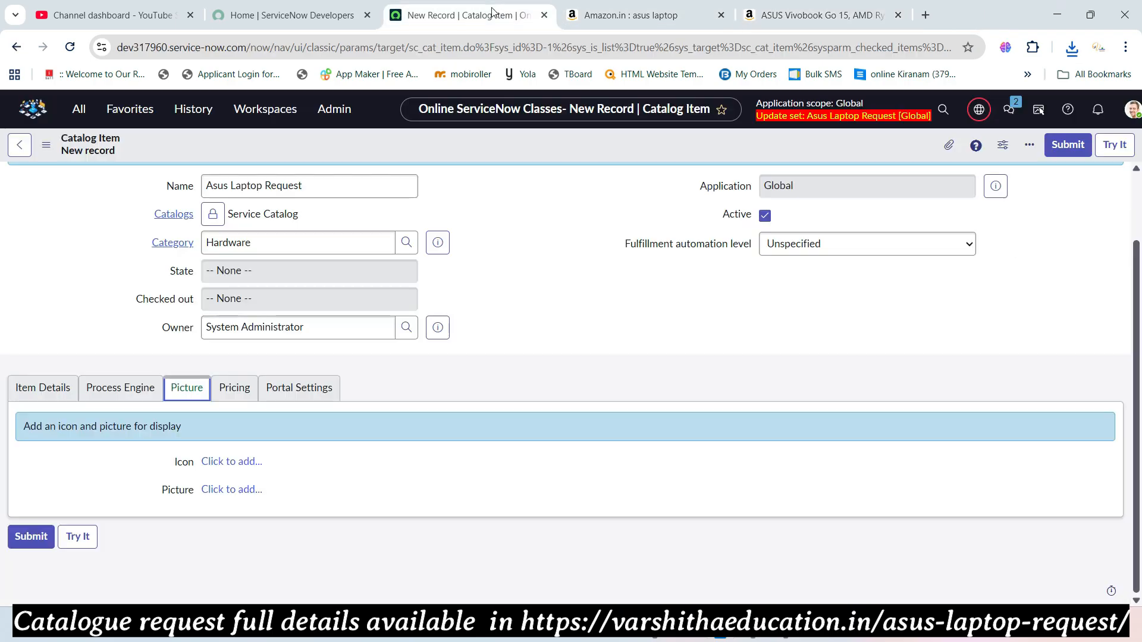
left_click(231, 491)
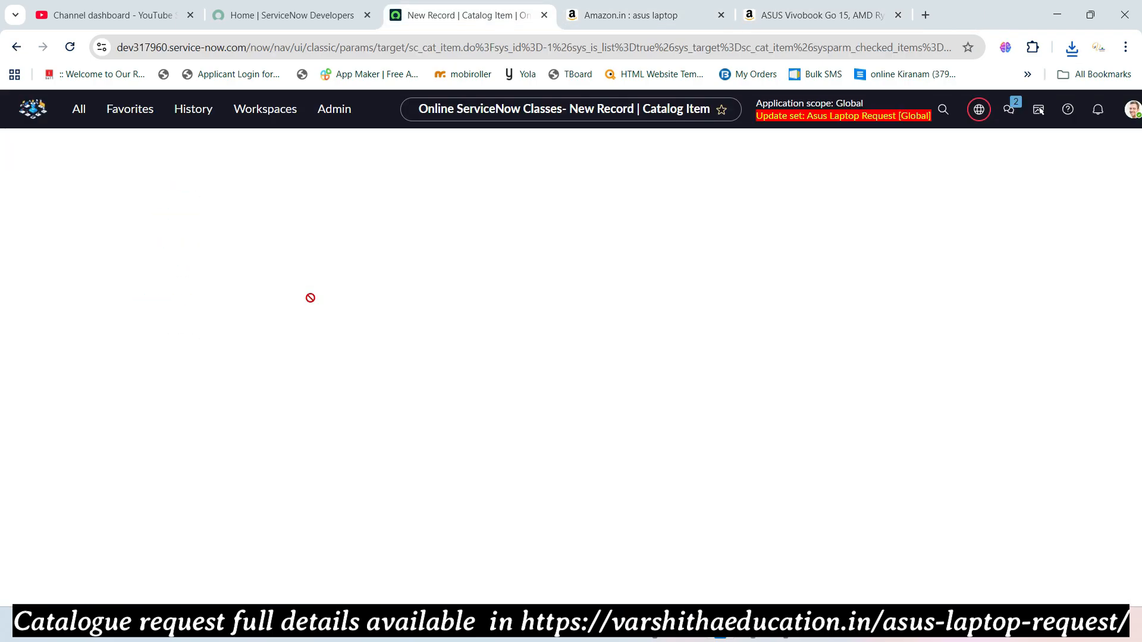
left_click(203, 215)
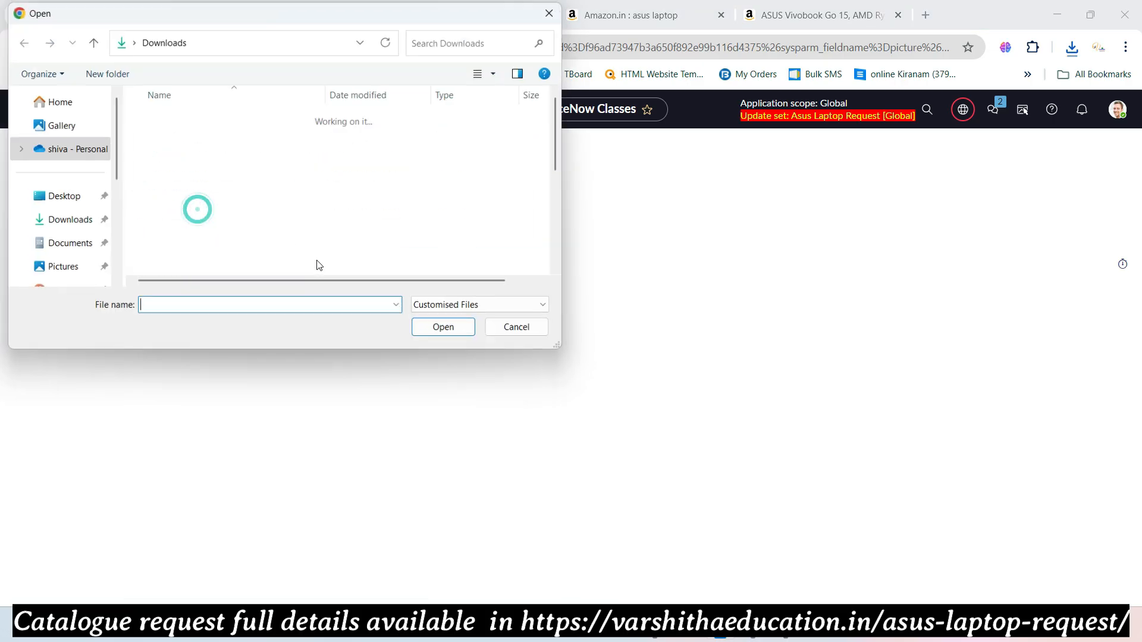
left_click(172, 136)
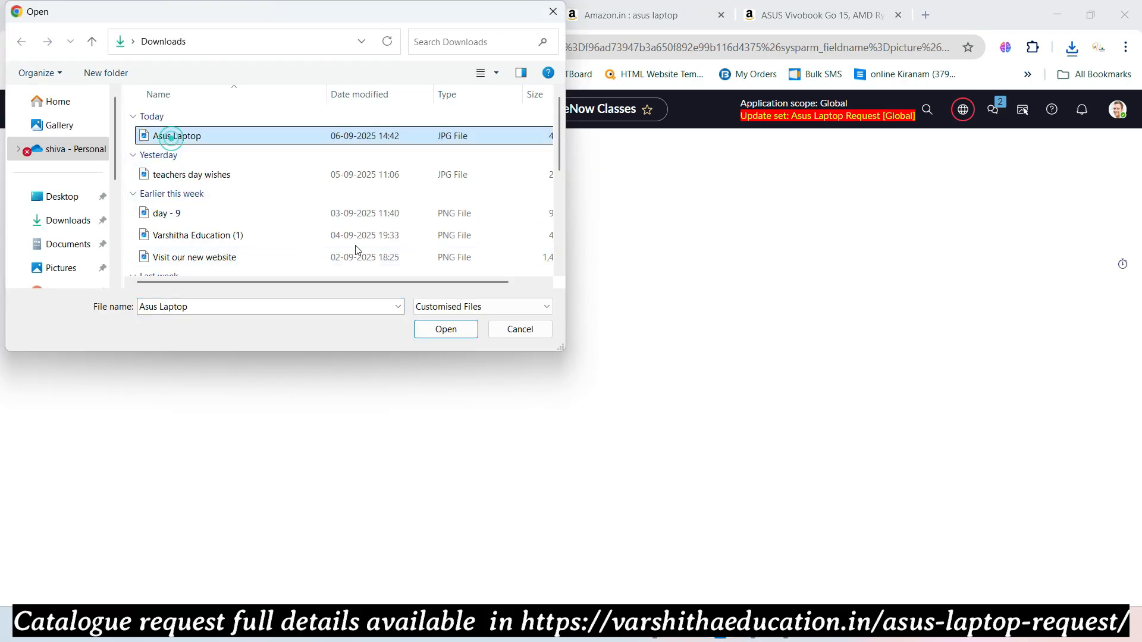
left_click(447, 329)
left_click(219, 235)
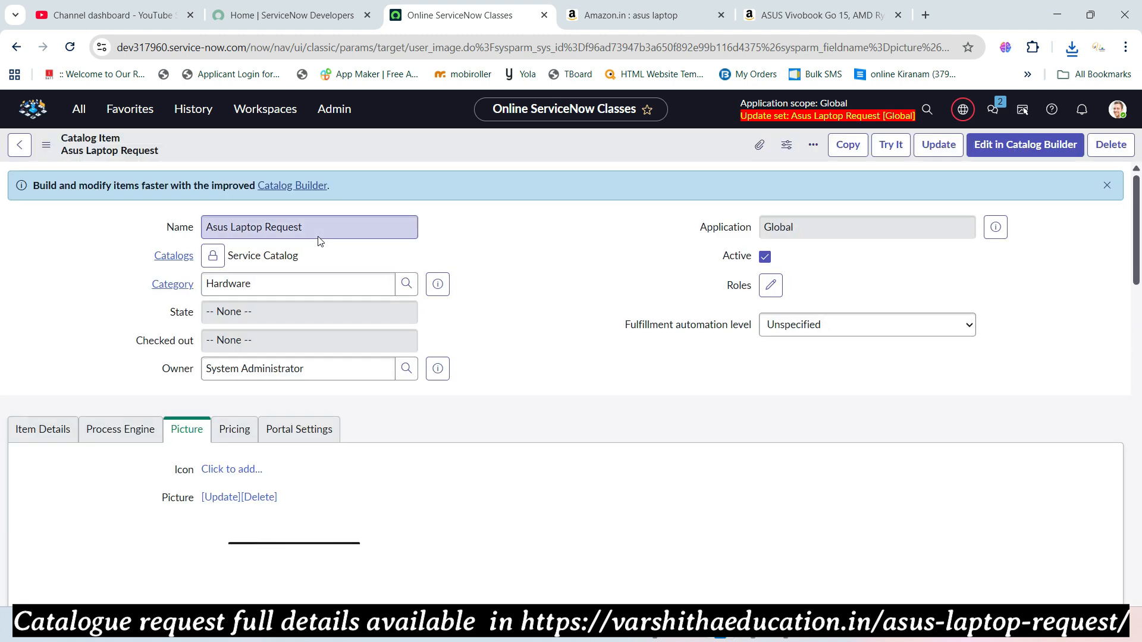
- Scroll down to confirm the ASUS gaming laptop image shows in the Picture section
scroll(428, 331, "down", 3)
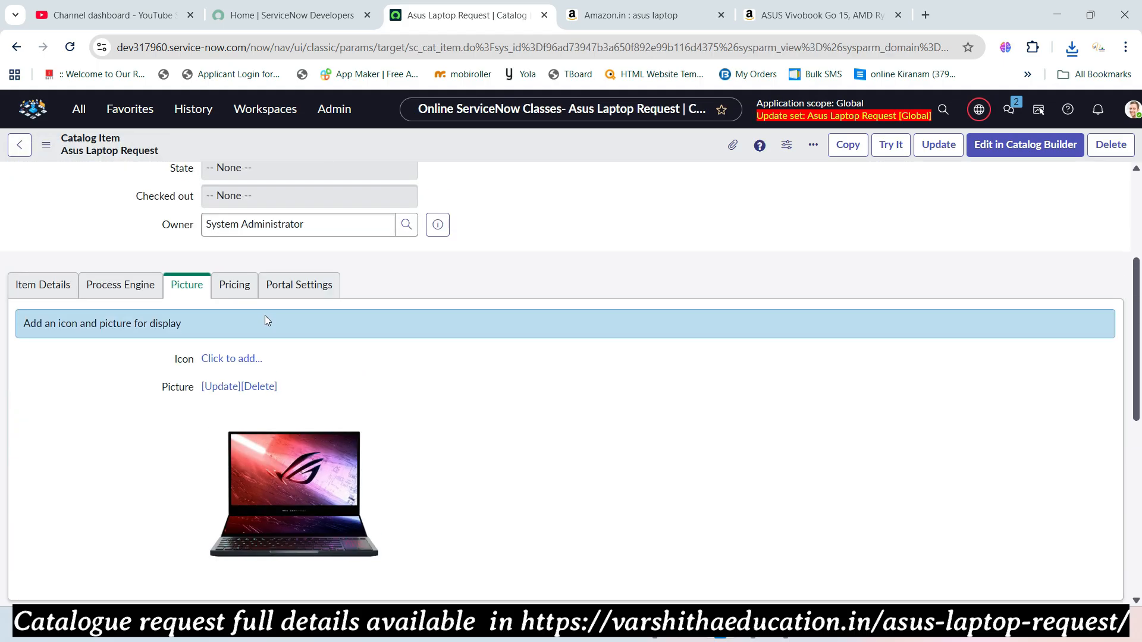
- Check the Price field on the Pricing tab and display the Portal Settings options
left_click(234, 286)
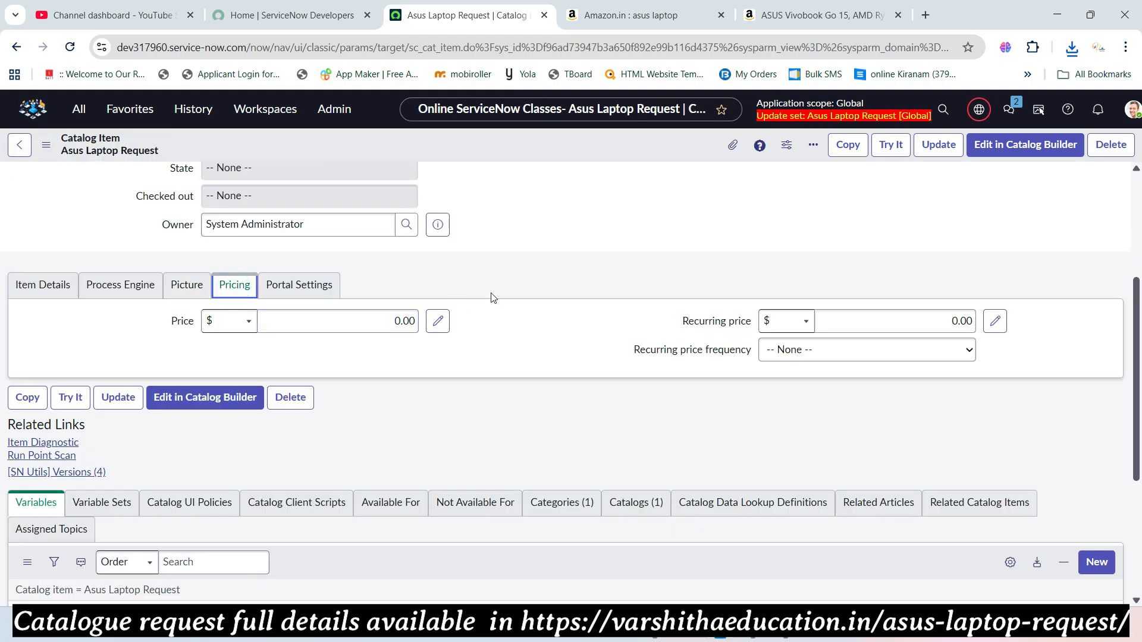
key("alt+Tab")
scroll(530, 301, "up", 3)
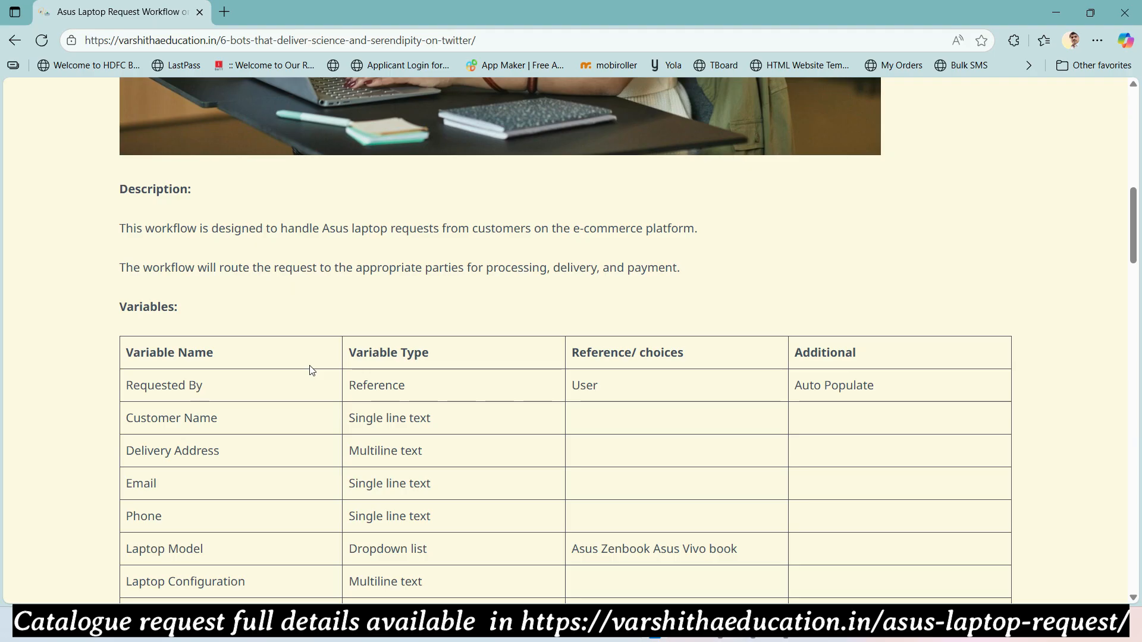
key("alt+Tab")
left_click(390, 322)
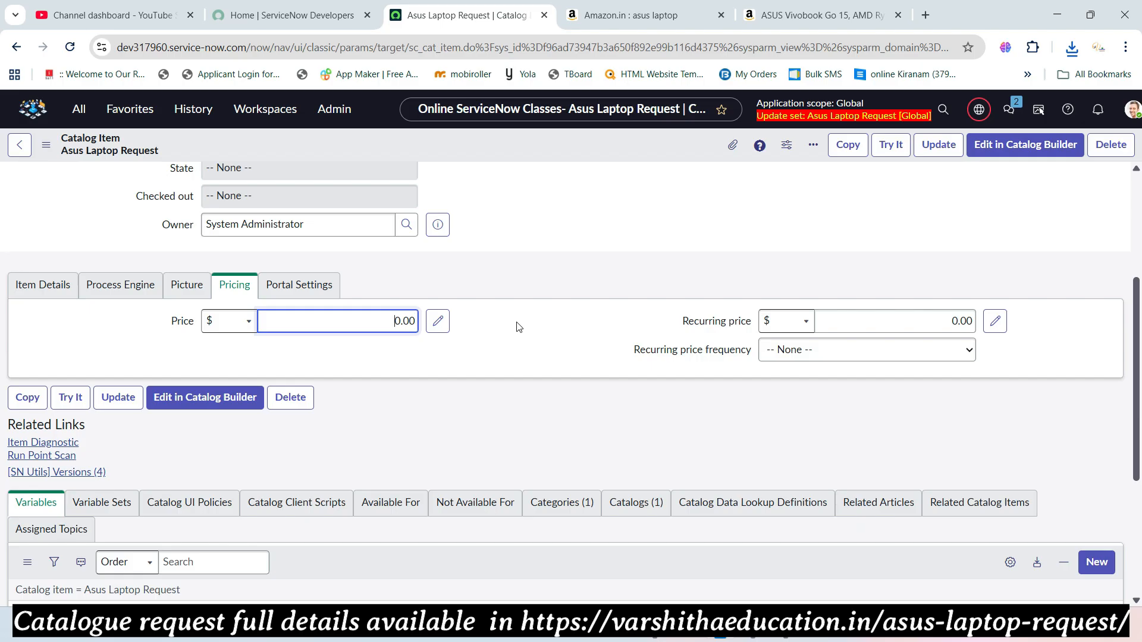
left_click(294, 286)
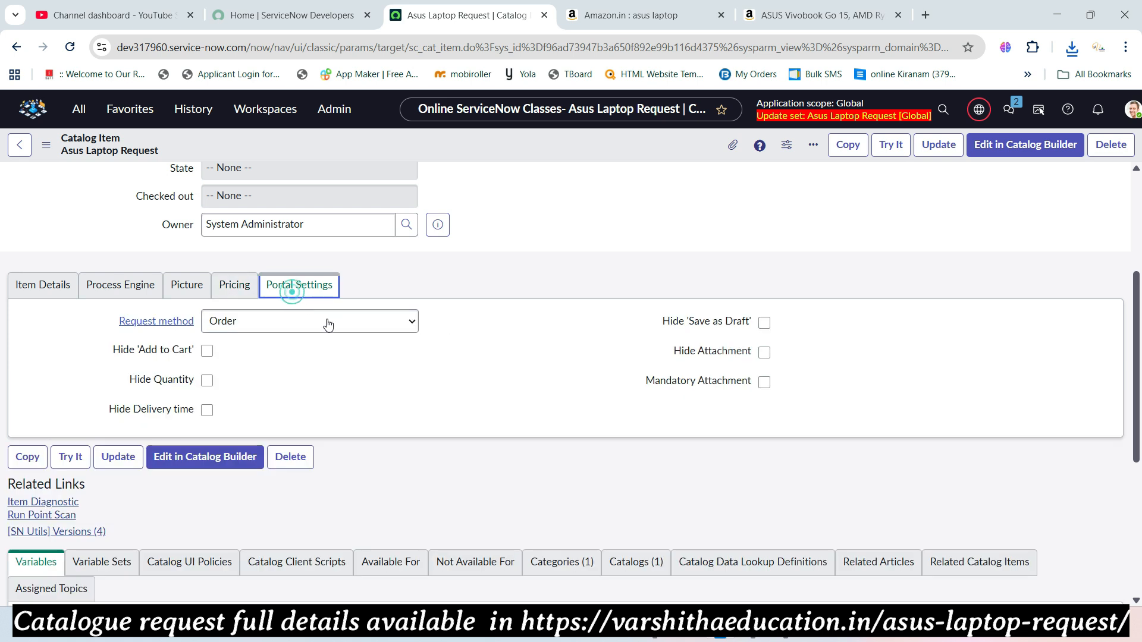
- Tick Hide 'Add to Cart' in Portal Settings, leaving the request method as Order
left_click(207, 351)
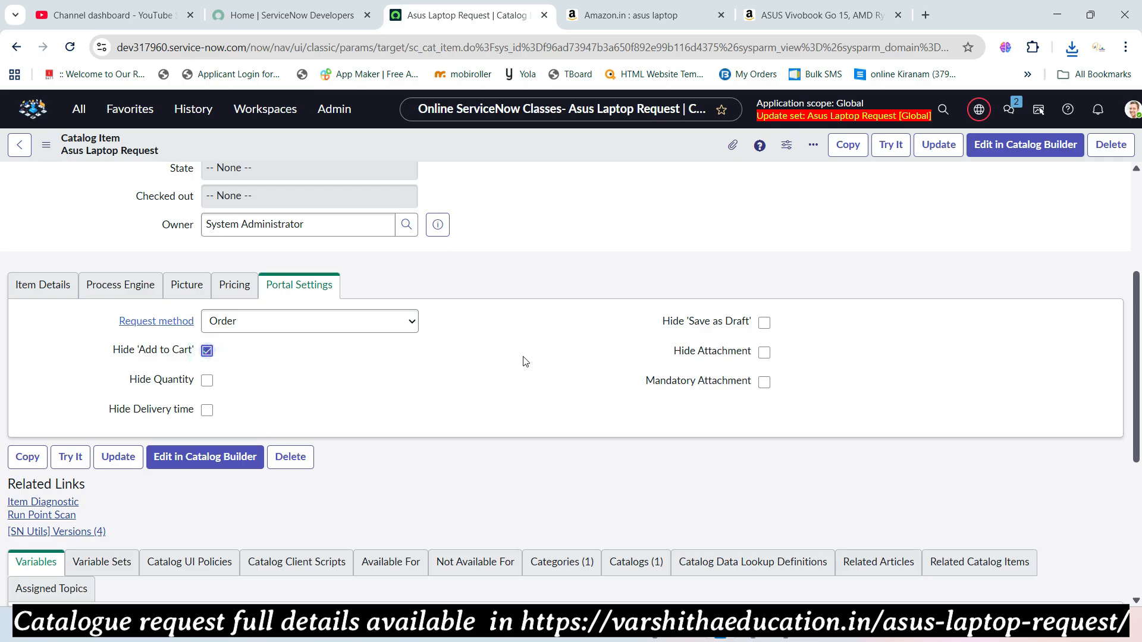
scroll(518, 346, "down", 4)
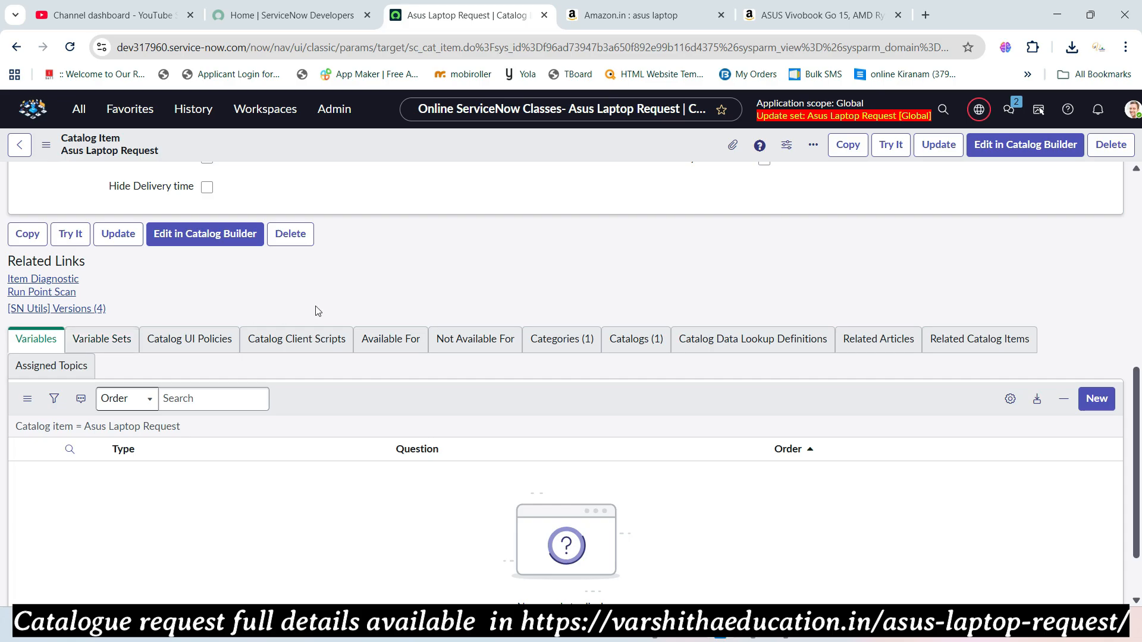
scroll(385, 298, "down", 2)
scroll(409, 318, "up", 3)
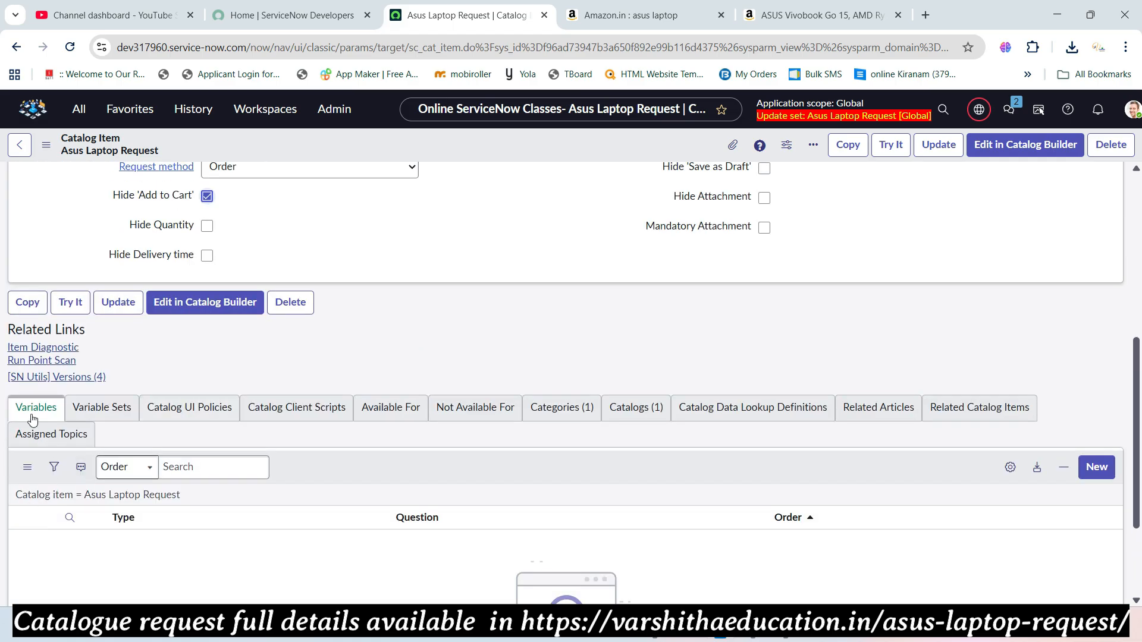
scroll(557, 380, "up", 5)
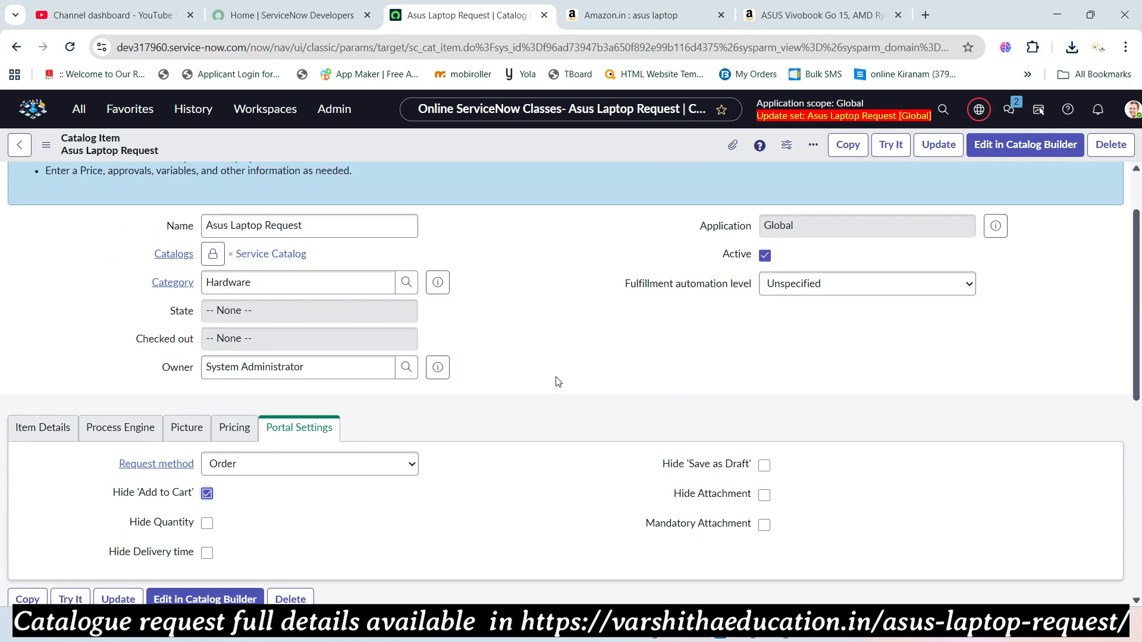
scroll(556, 381, "down", 8)
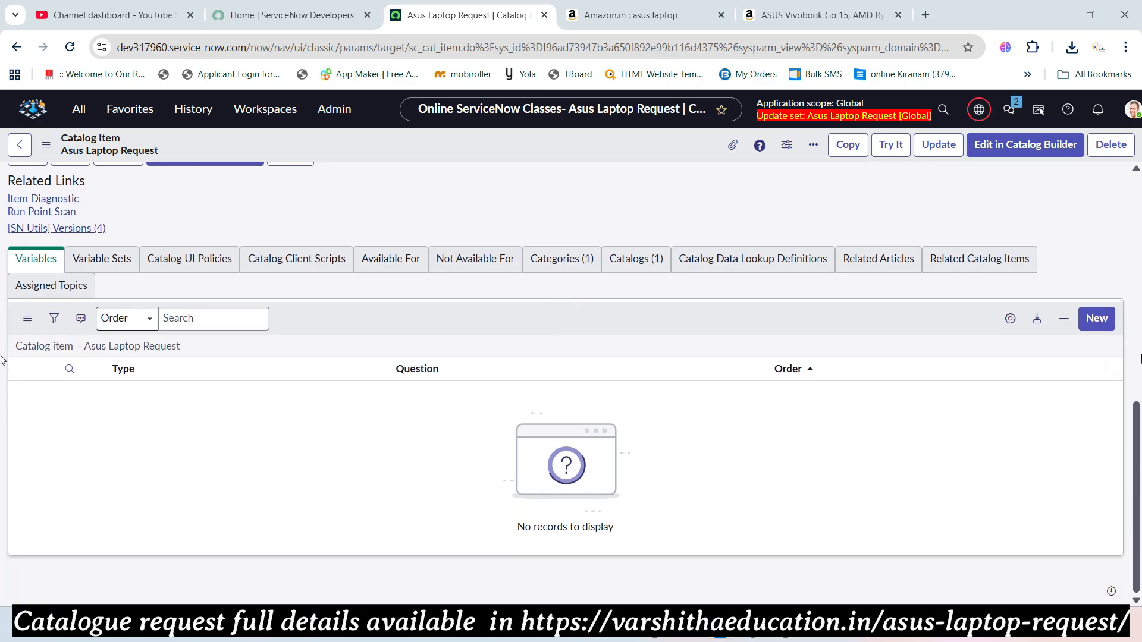
- Save the Asus Laptop Request item's unsaved changes from the form header menu
left_click(1096, 319)
left_click(690, 143)
scroll(684, 154, "up", 3)
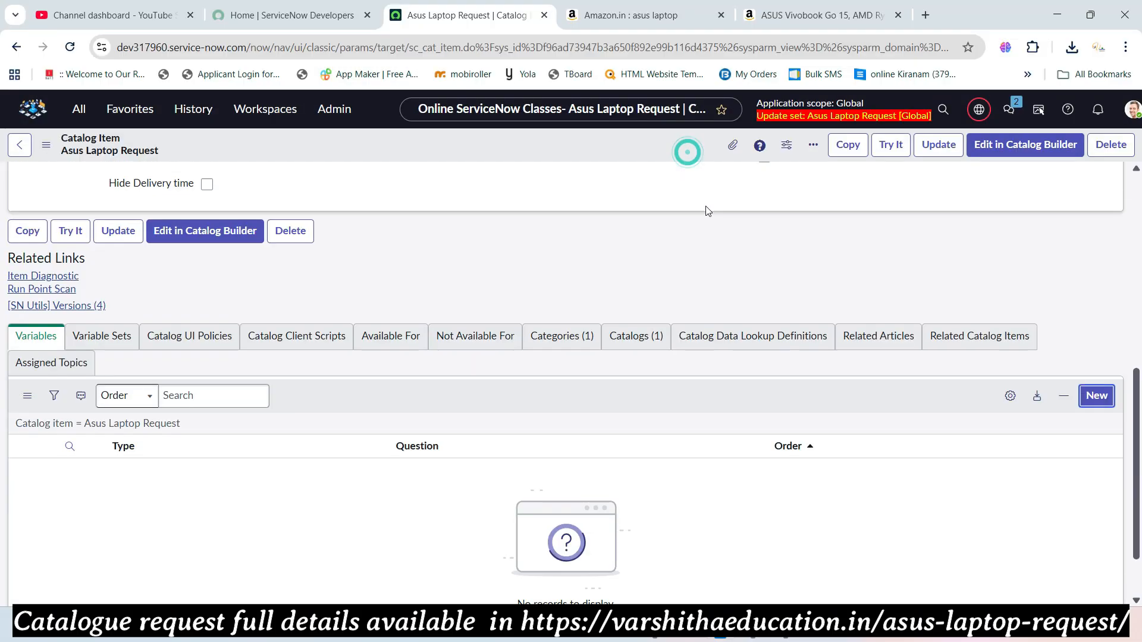
right_click(657, 143)
left_click(668, 156)
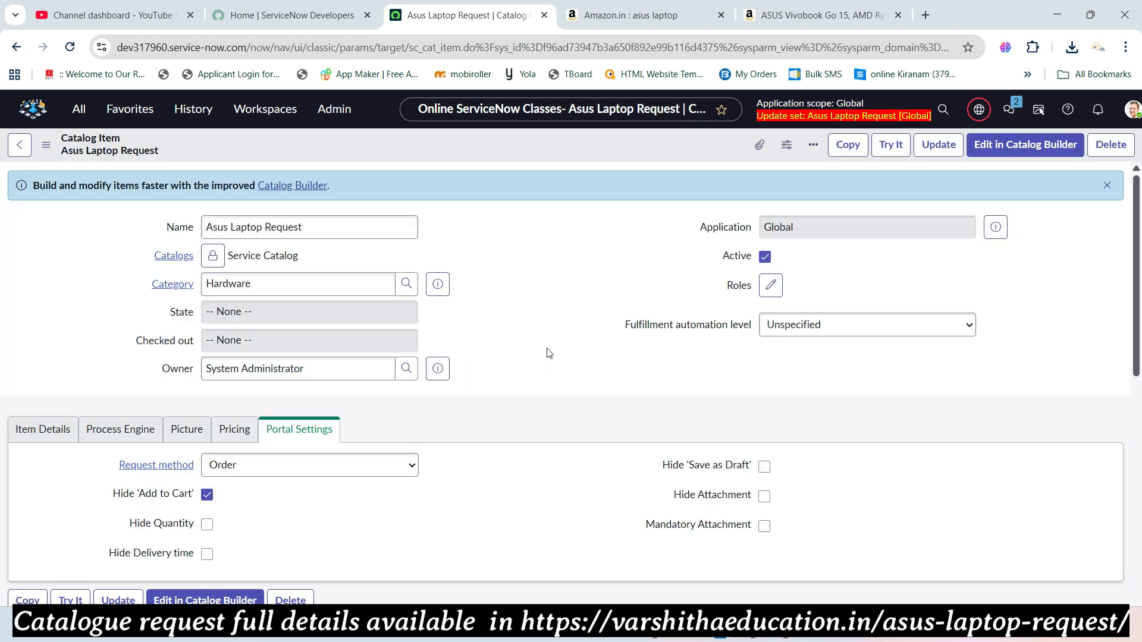
- Reload the item and start a new variable from its empty Variables list
scroll(546, 351, "down", 8)
scroll(178, 339, "up", 2)
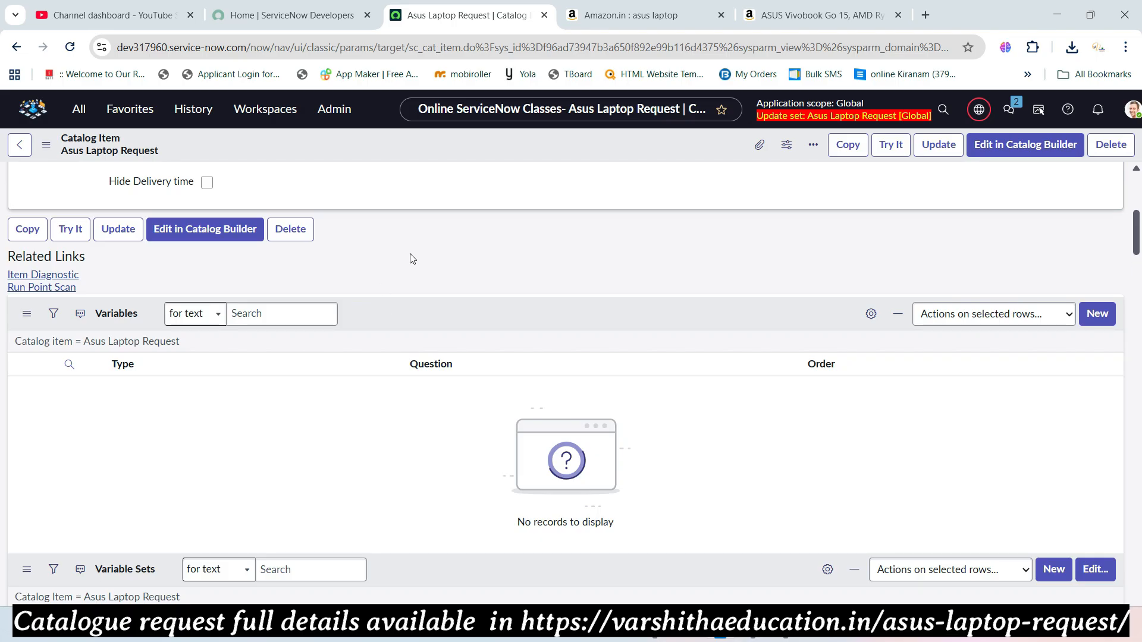
scroll(412, 262, "down", 5)
scroll(411, 267, "up", 7)
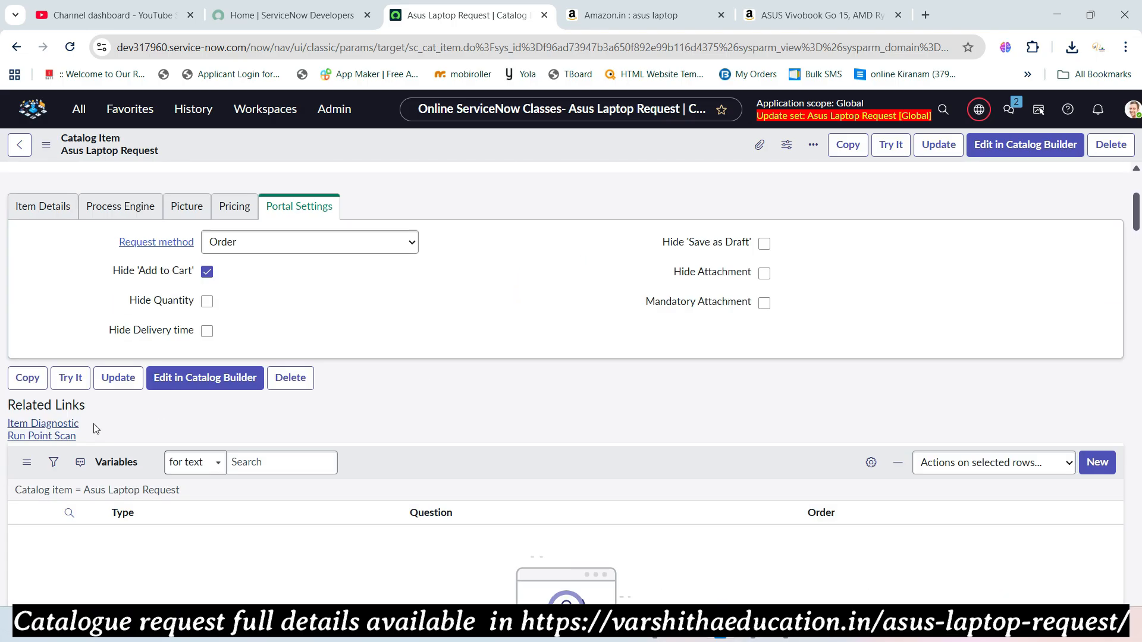
left_click(70, 47)
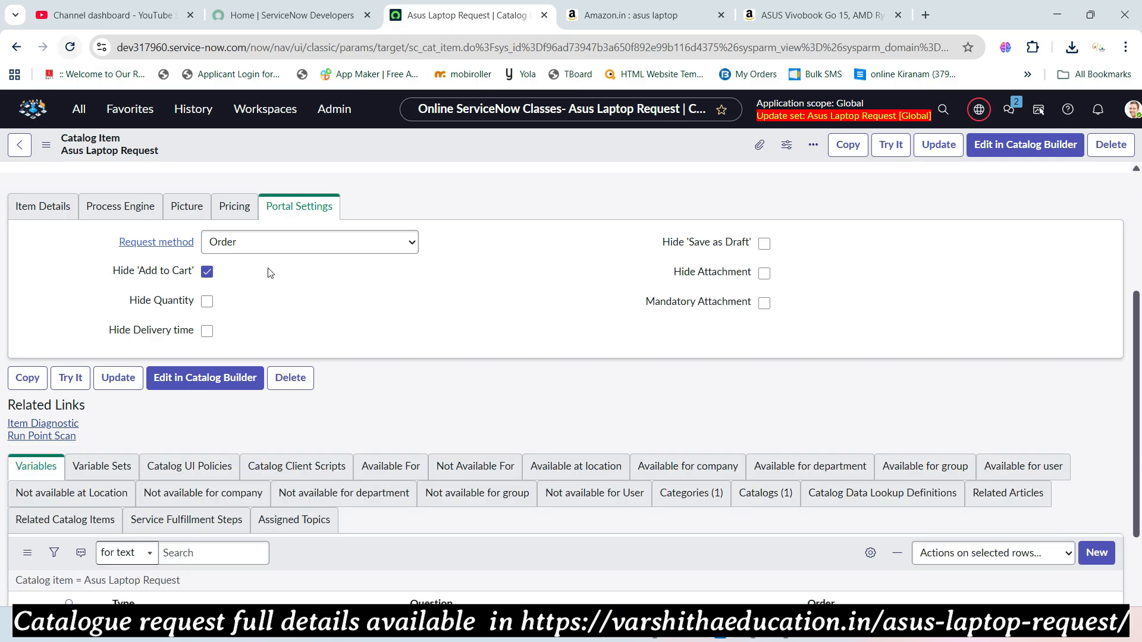
scroll(571, 371, "down", 2)
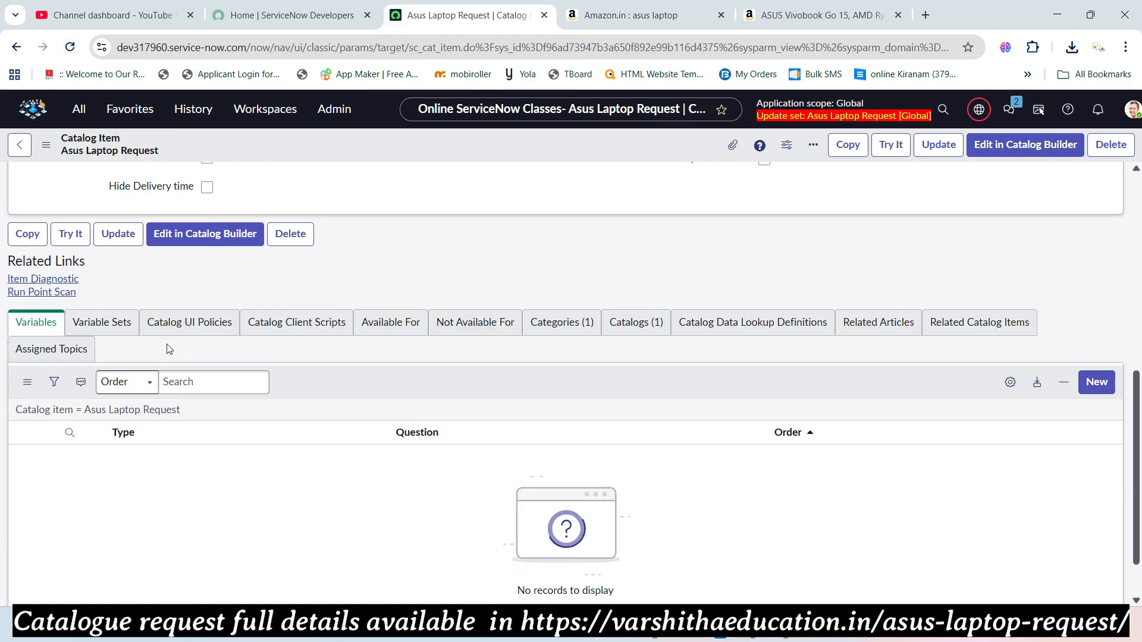
left_click(1097, 399)
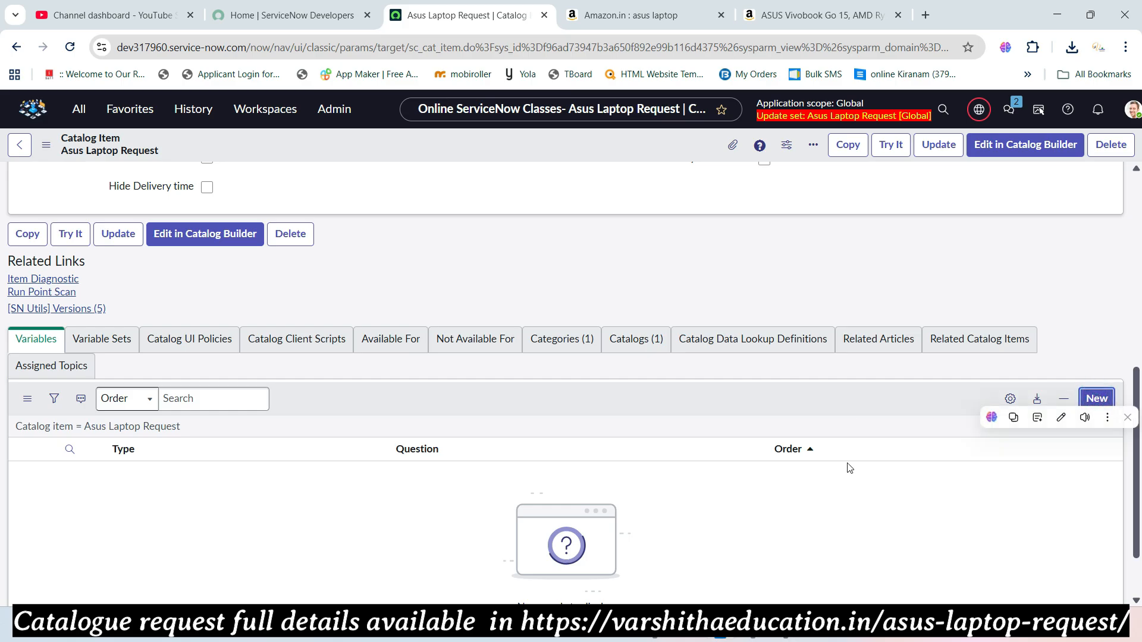
- Select 'Requested By' in the Edge requirements table, then return to the ServiceNow variable form
key("alt+Tab")
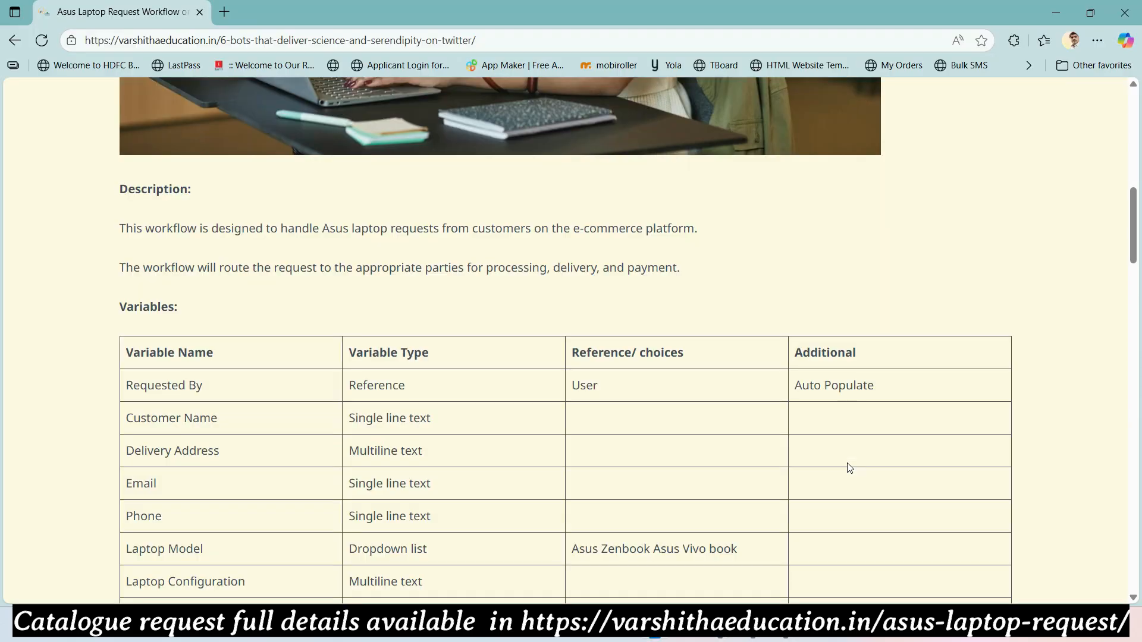
scroll(191, 373, "down", 3)
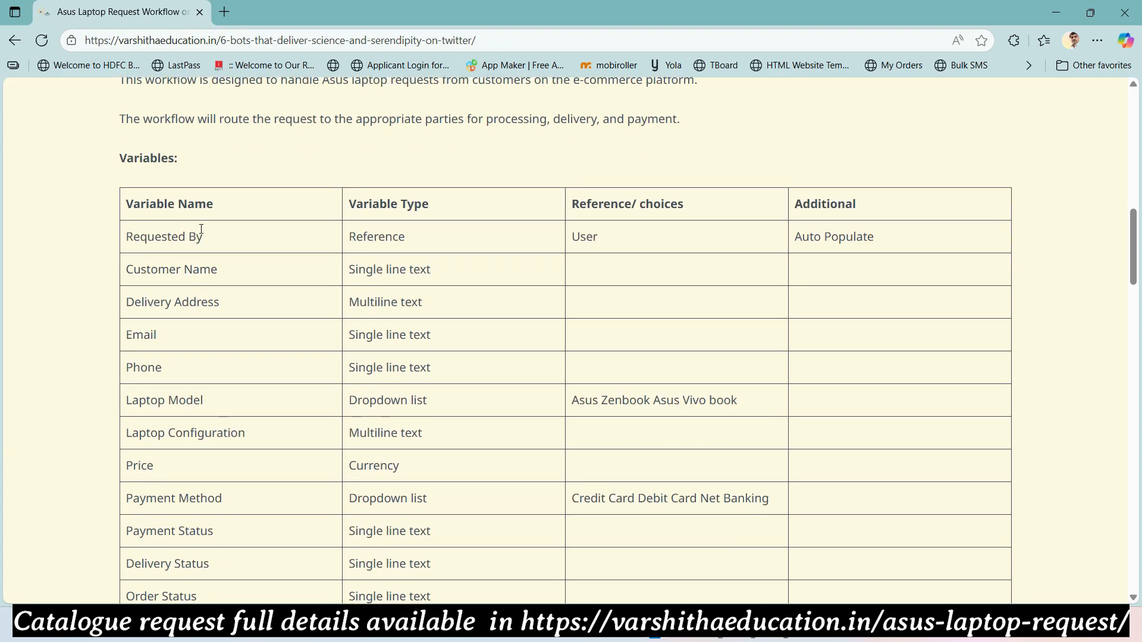
left_click_drag(202, 241, 125, 248)
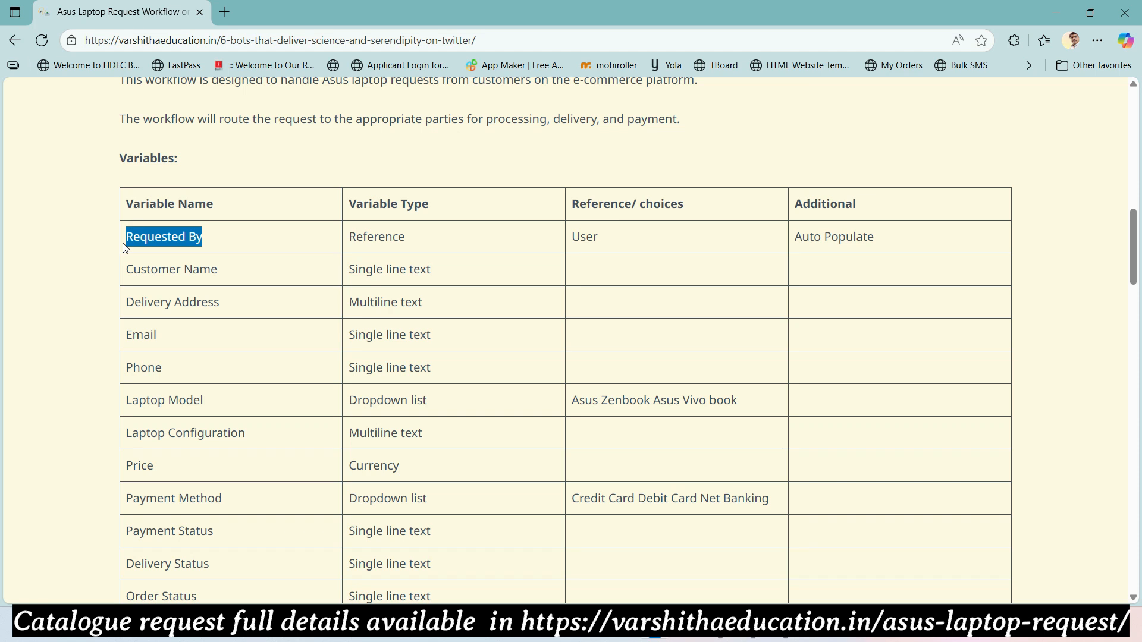
key("alt+Tab")
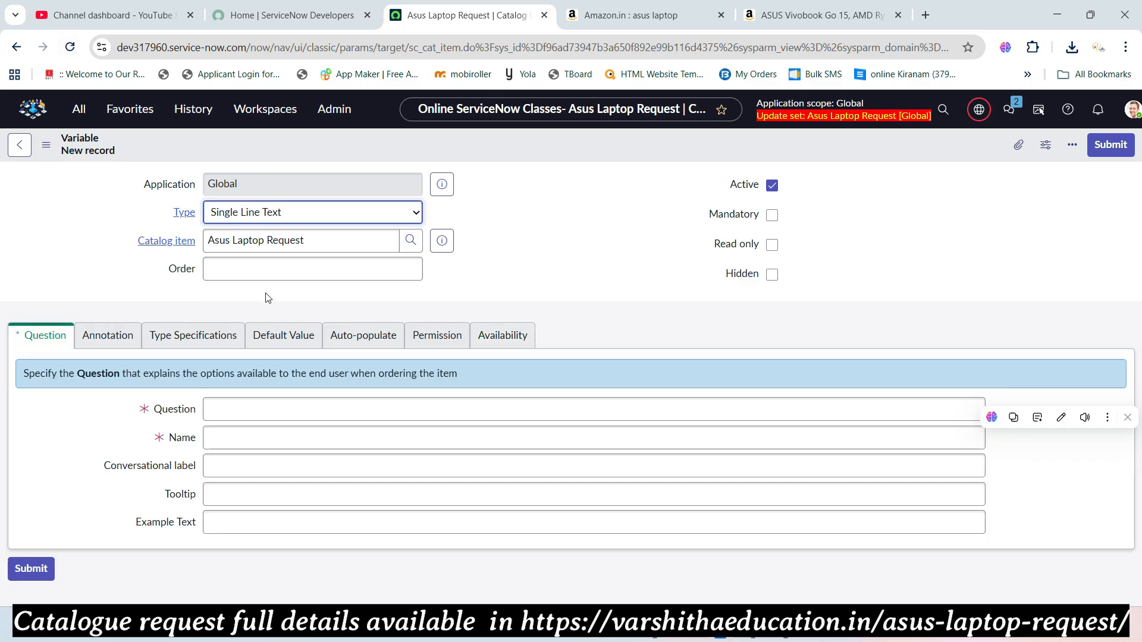
- Set the new variable's type to Reference
left_click(247, 214)
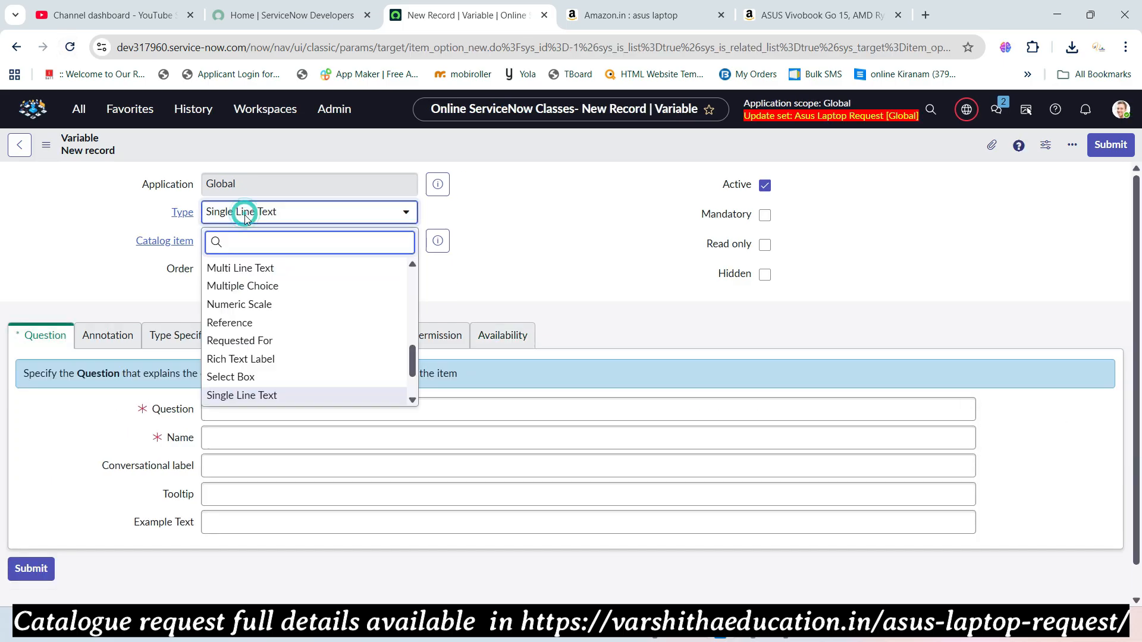
type("refere")
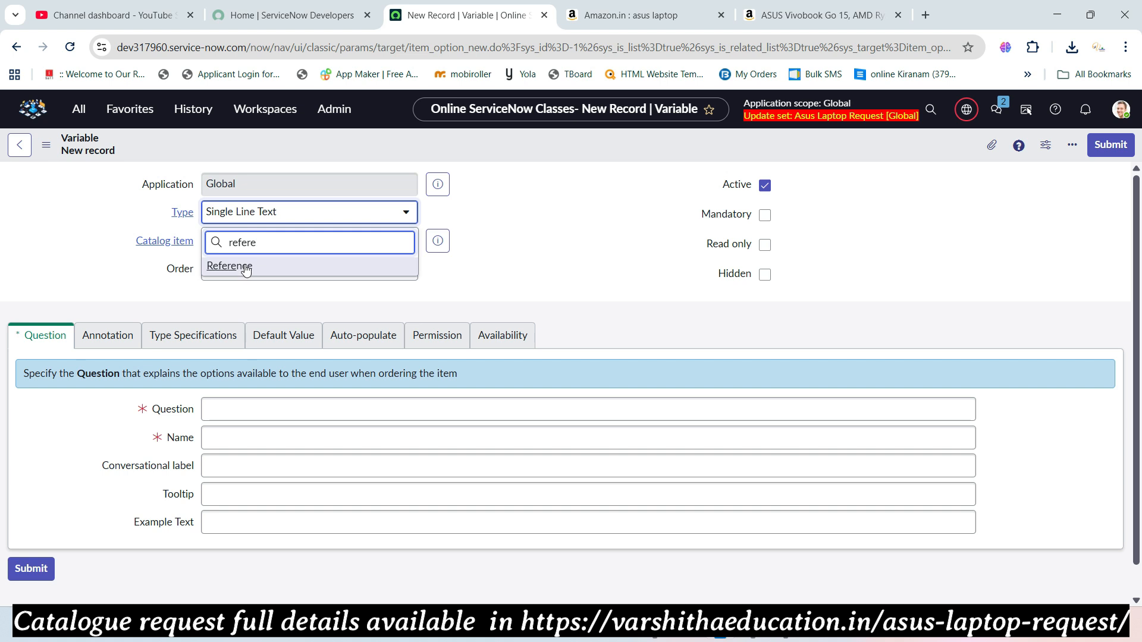
left_click(246, 268)
key("alt+Tab")
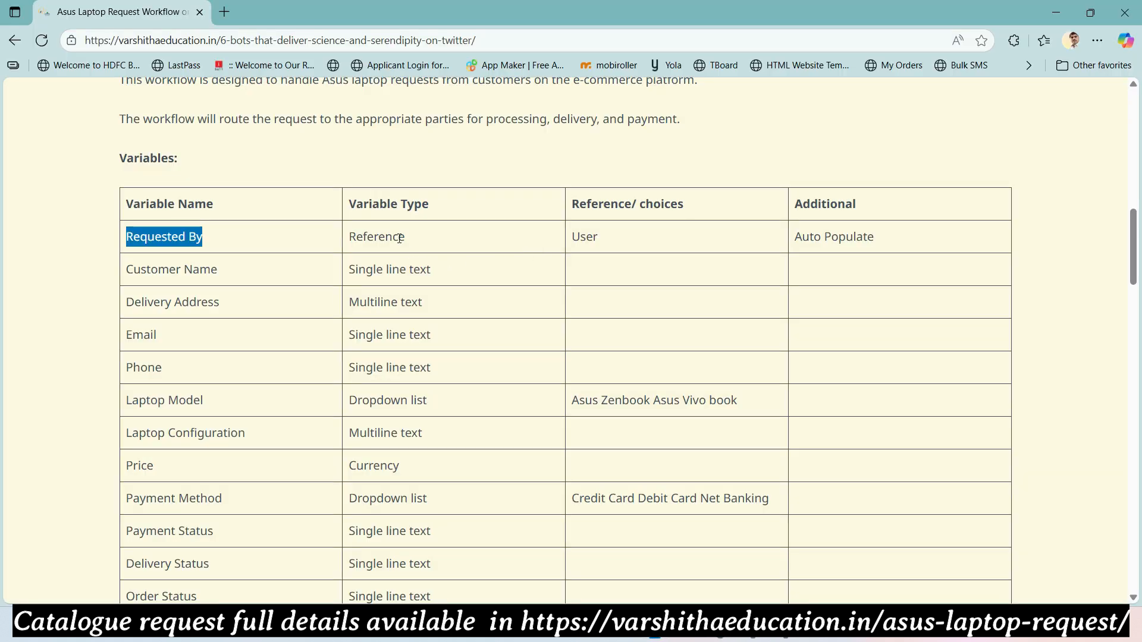
key("alt+Tab")
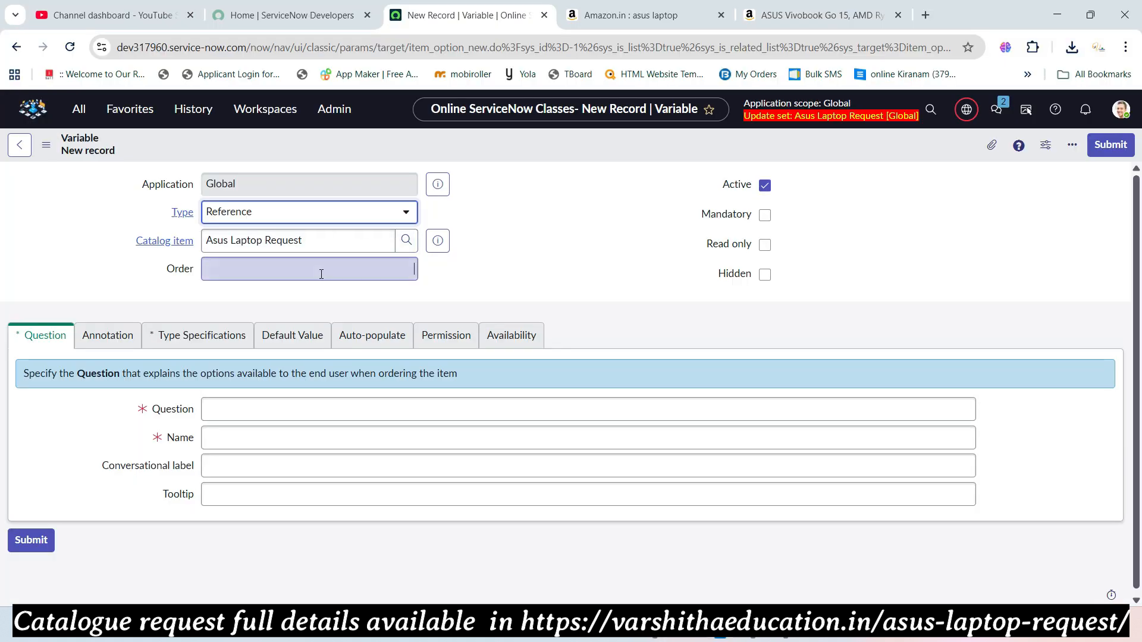
- Enter order 100 and question 'Requested By', letting the name fill as requested_by
left_click(321, 275)
type("100")
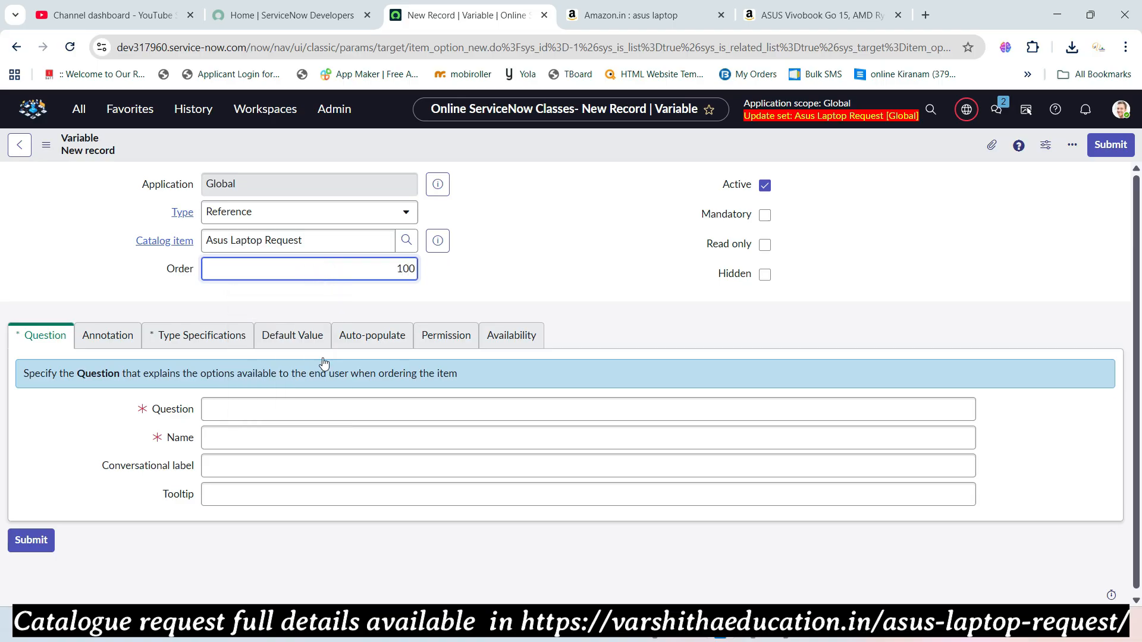
left_click(321, 405)
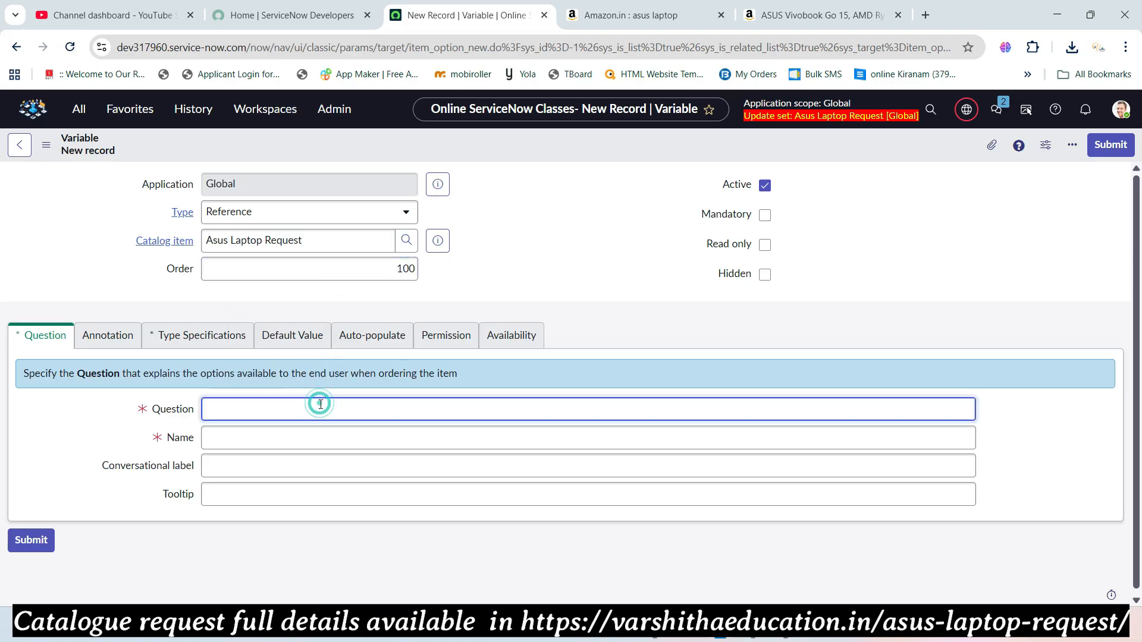
type("Requested By")
key("Tab")
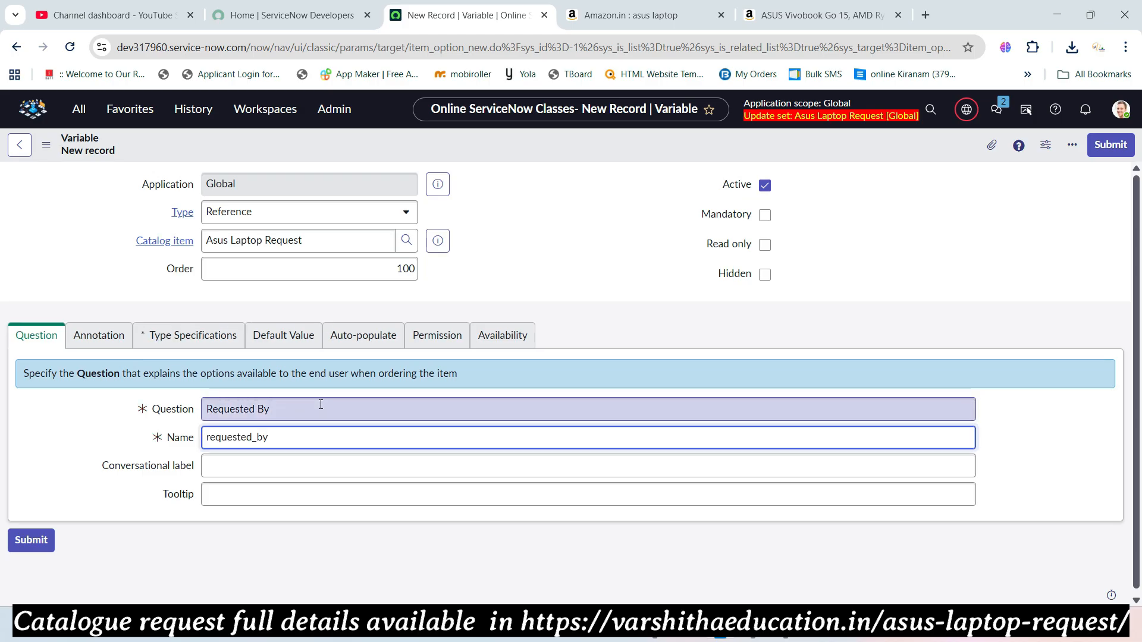
- Open the Type Specifications section and check which table the variable should reference
left_click(175, 344)
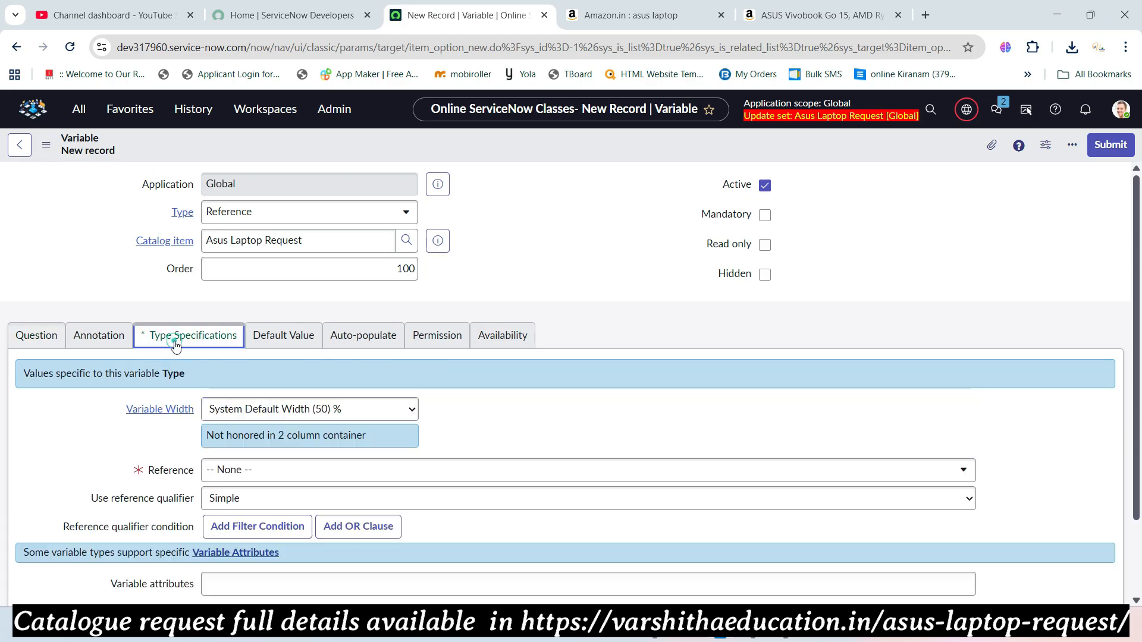
key("alt+Tab")
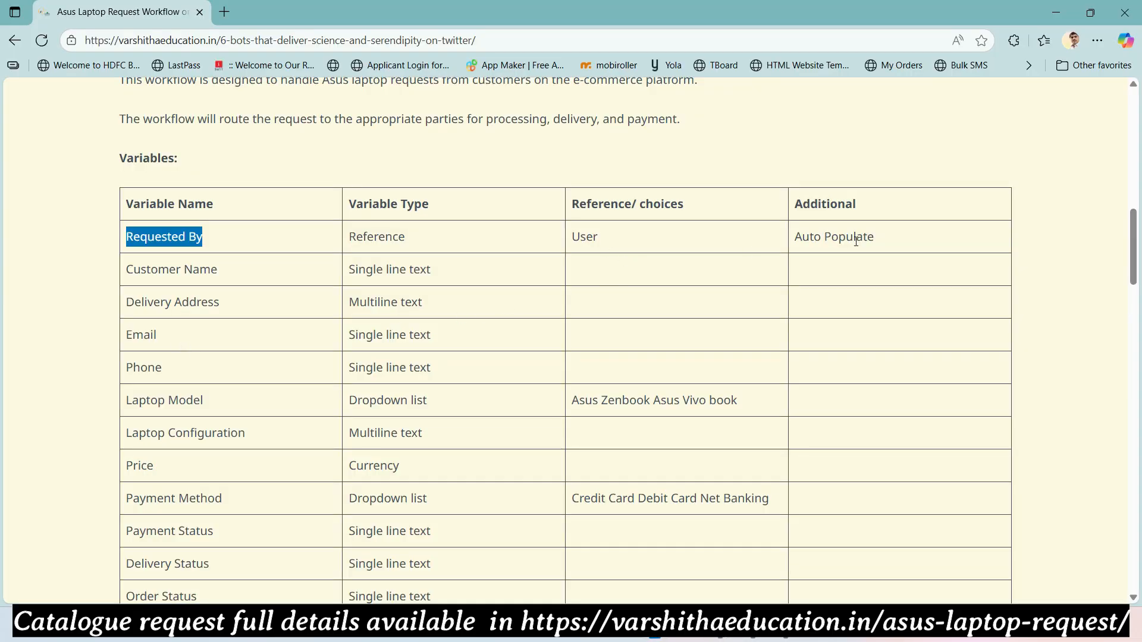
key("alt+Tab")
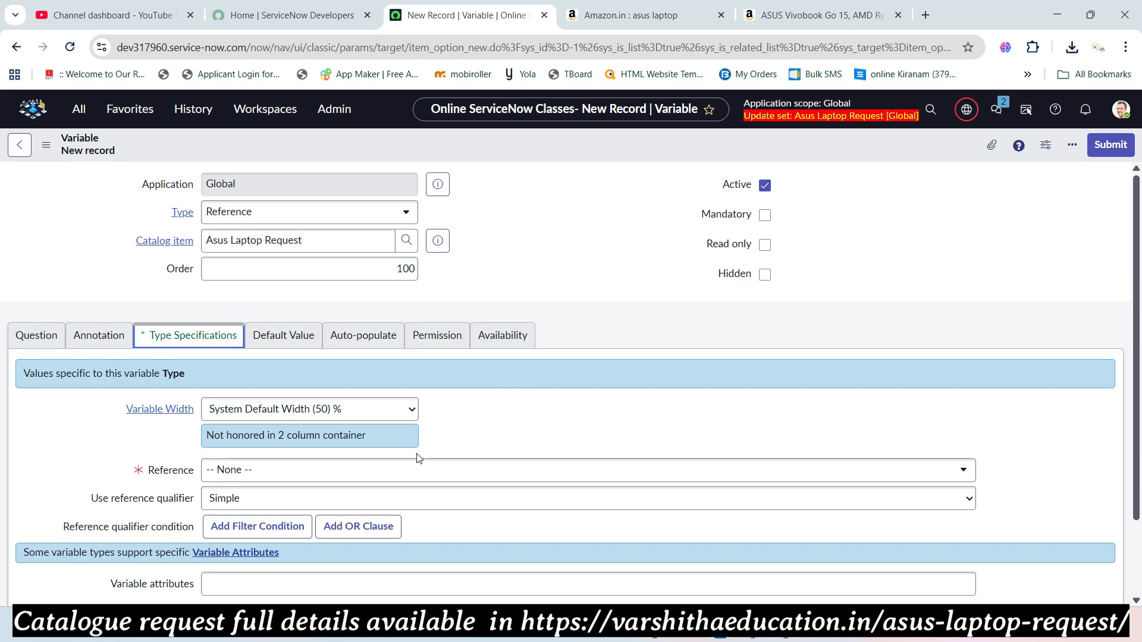
- Search 'user' and pick User [sys_user] as the referenced table
left_click(327, 470)
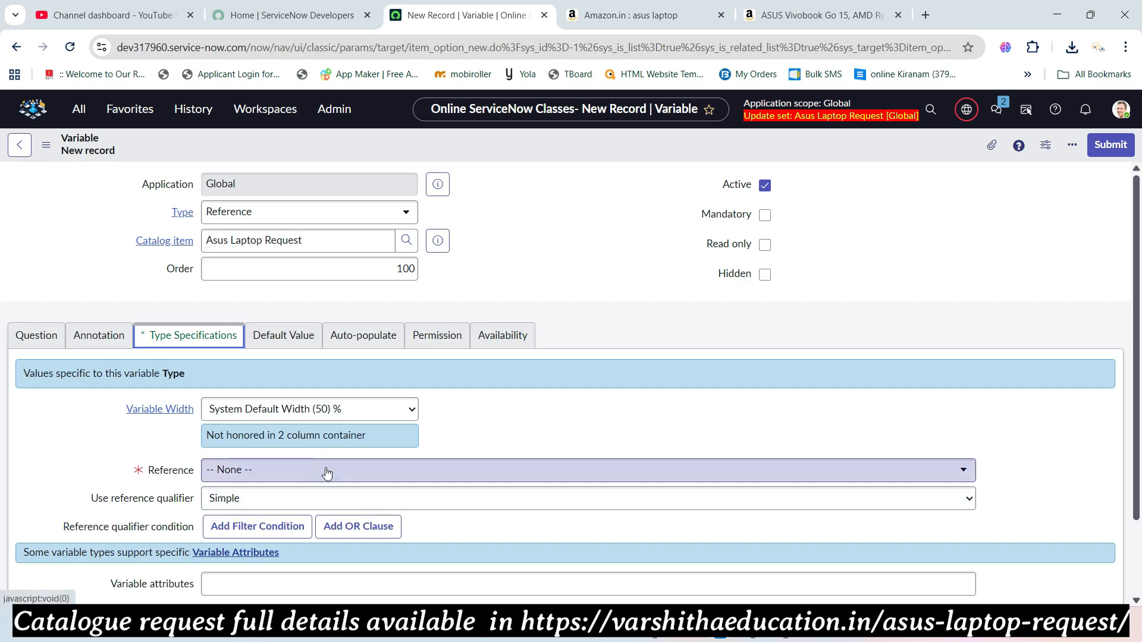
type("user")
scroll(276, 381, "down", 1)
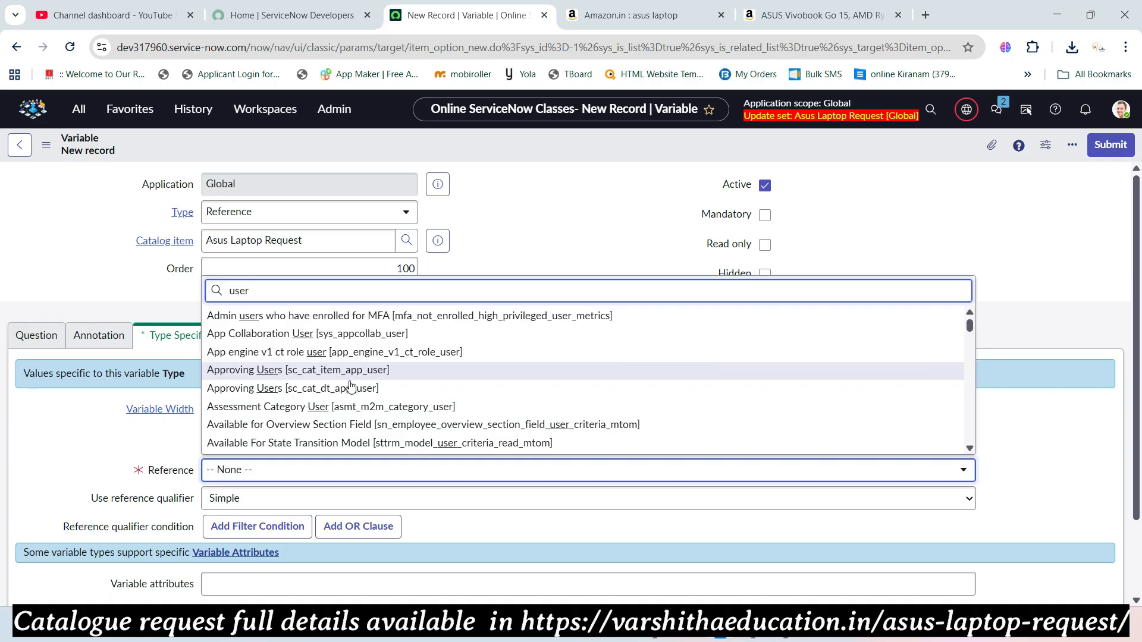
scroll(351, 387, "down", 5)
scroll(351, 387, "down", 8)
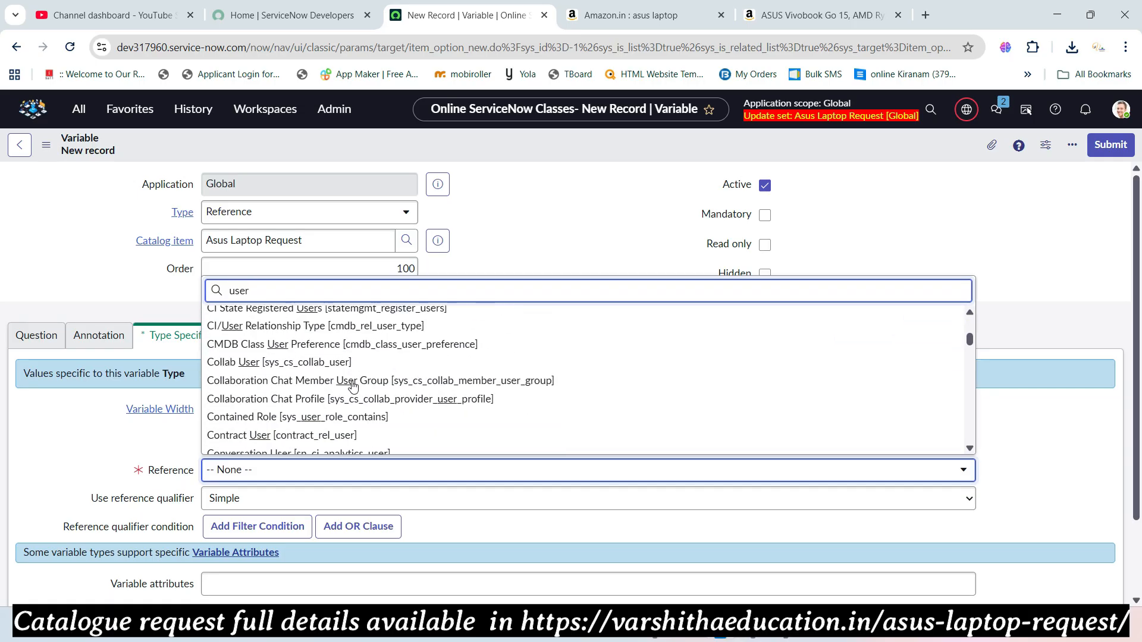
scroll(319, 388, "down", 3)
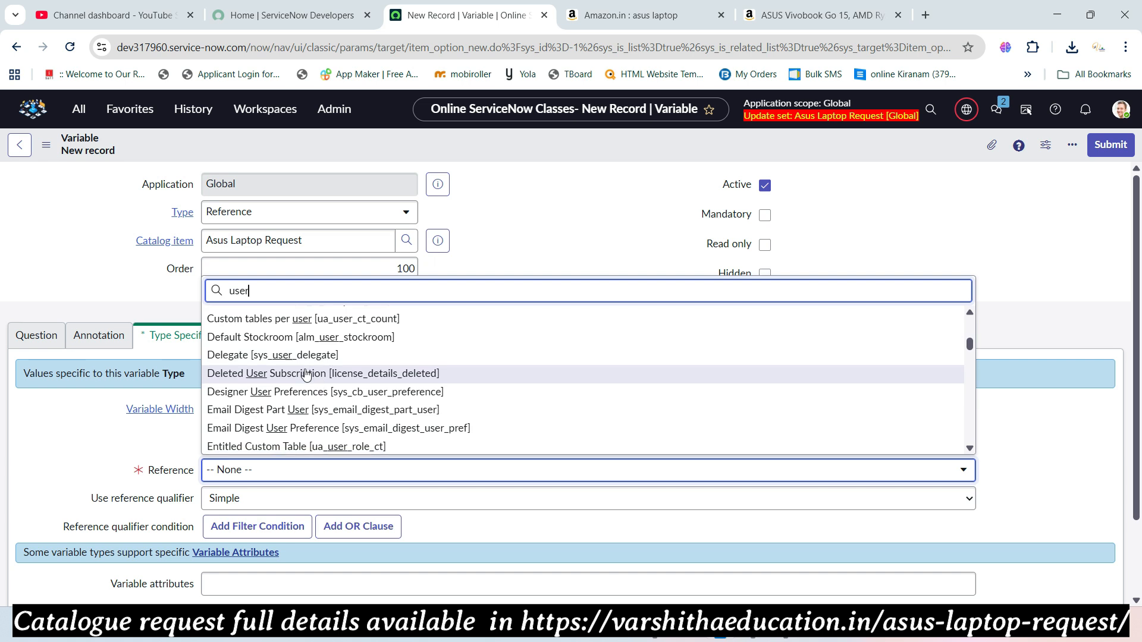
scroll(307, 395, "down", 8)
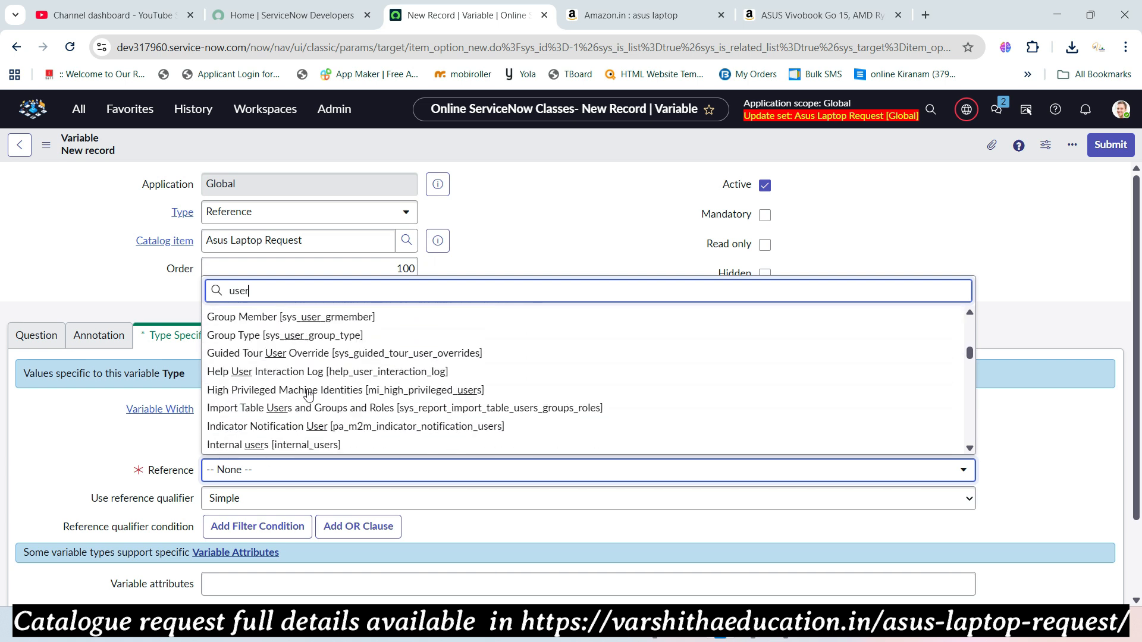
scroll(309, 386, "down", 10)
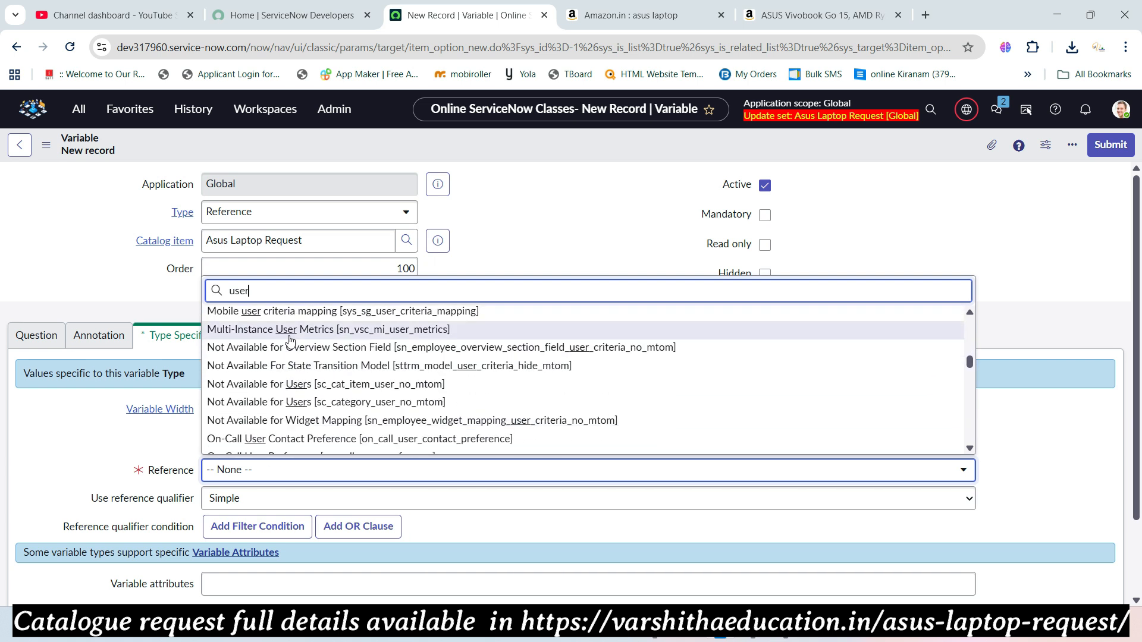
scroll(320, 380, "down", 8)
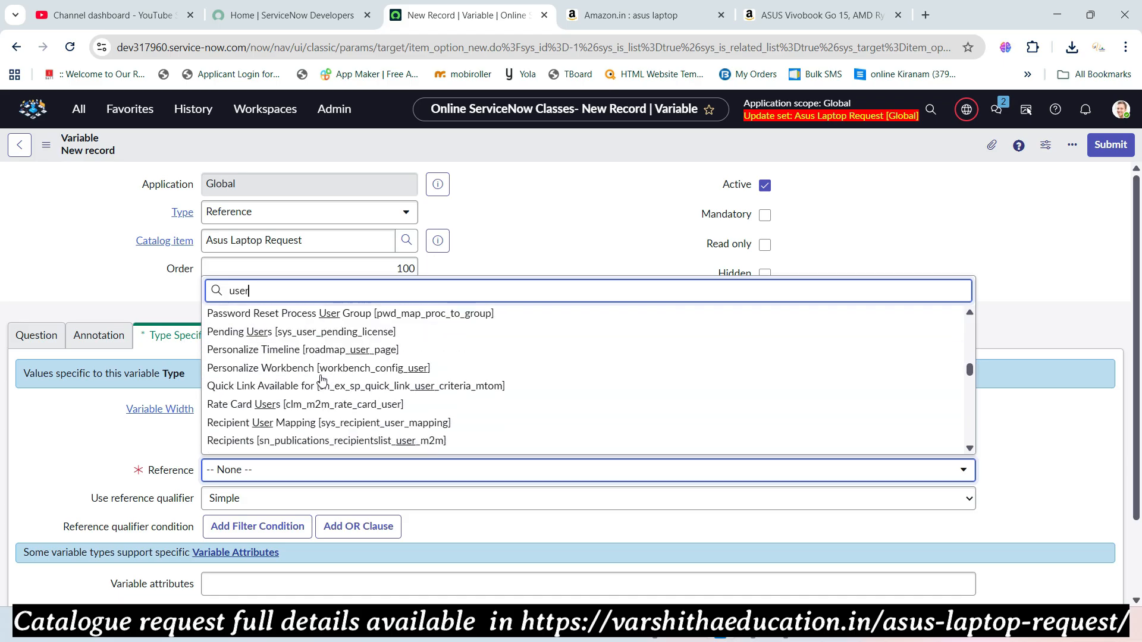
scroll(316, 373, "down", 8)
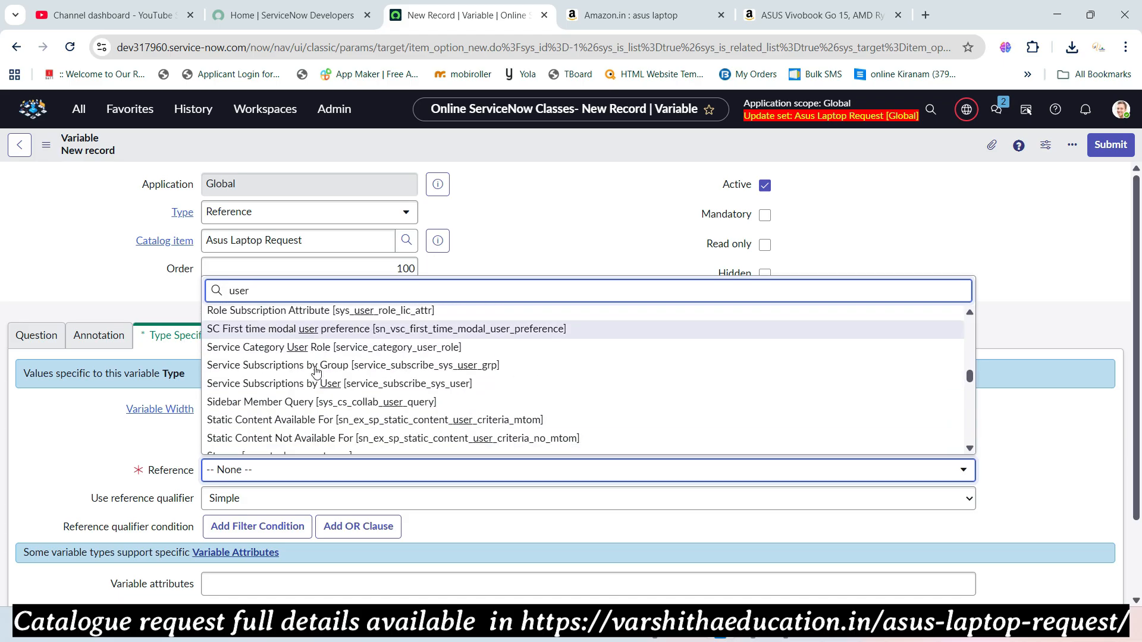
scroll(318, 380, "down", 10)
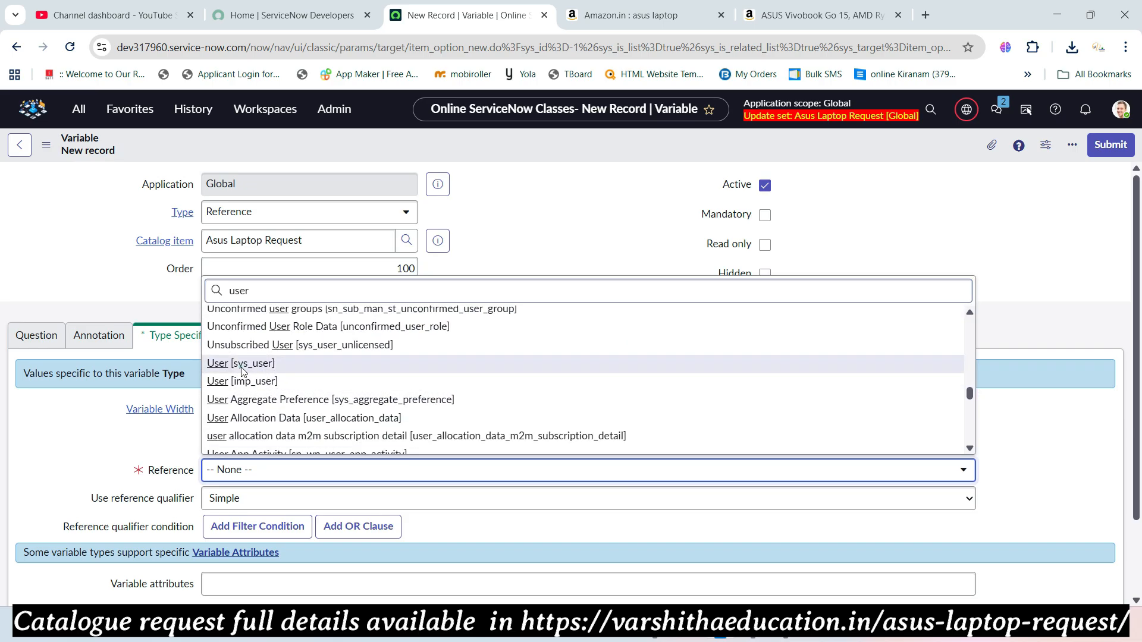
left_click(241, 367)
left_click(257, 527)
scroll(342, 428, "down", 2)
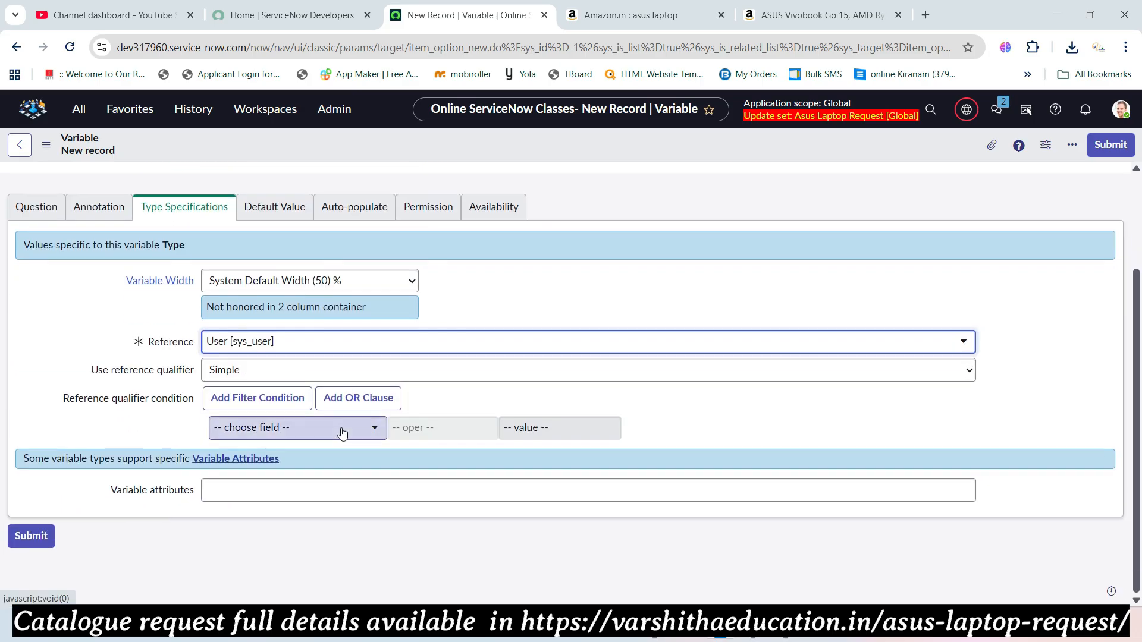
scroll(298, 411, "up", 2)
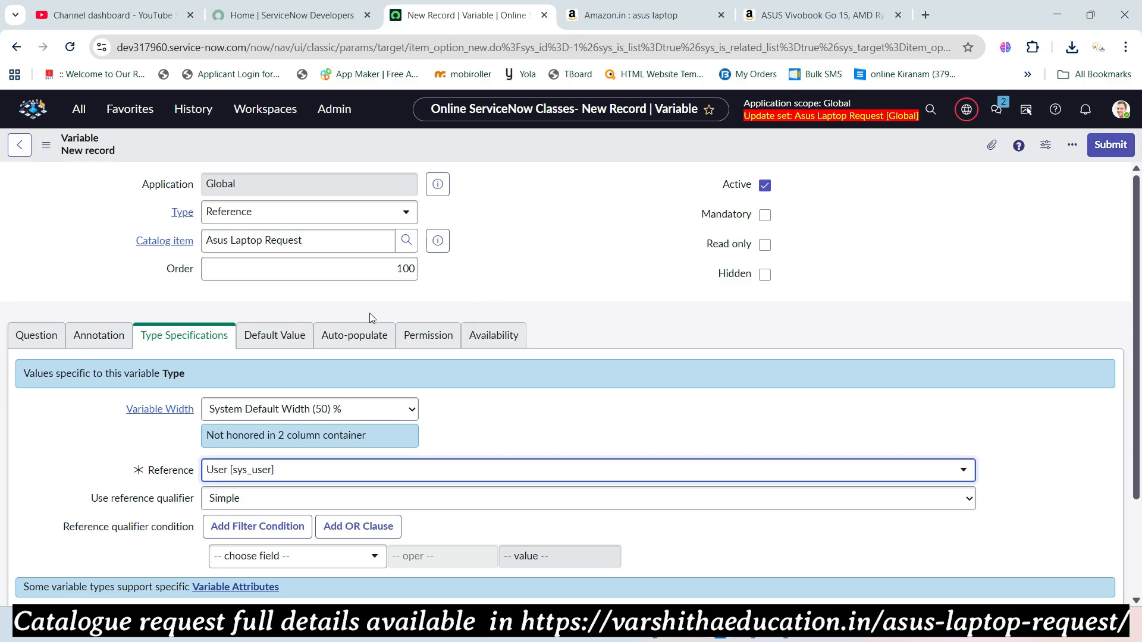
- Submit the Requested By variable, then start another from the Variables related list
left_click(28, 335)
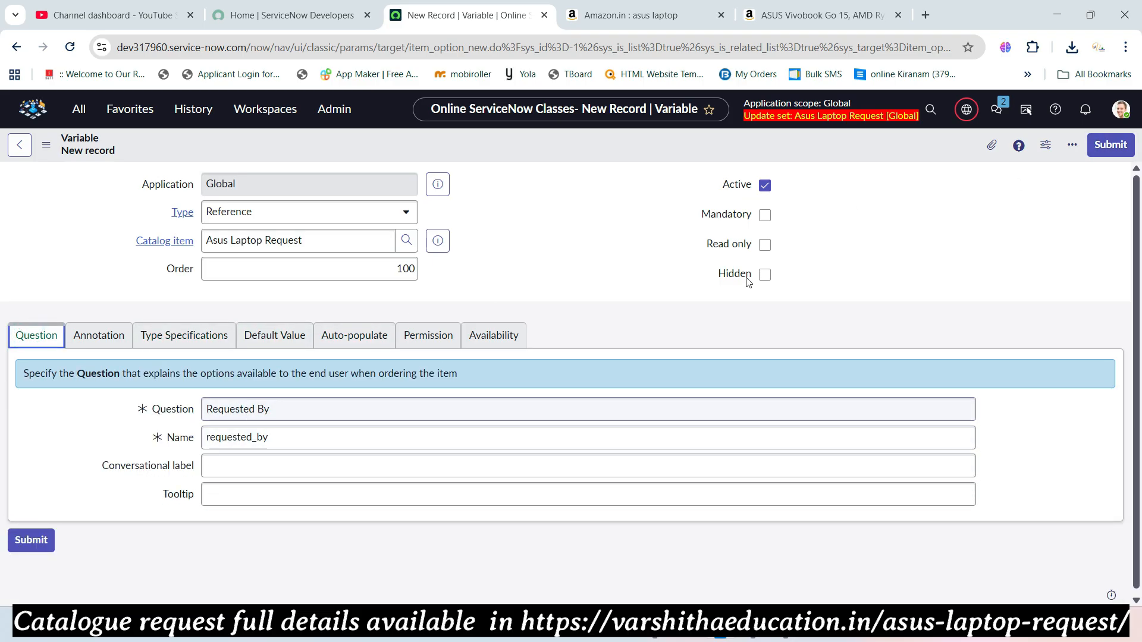
left_click(1109, 144)
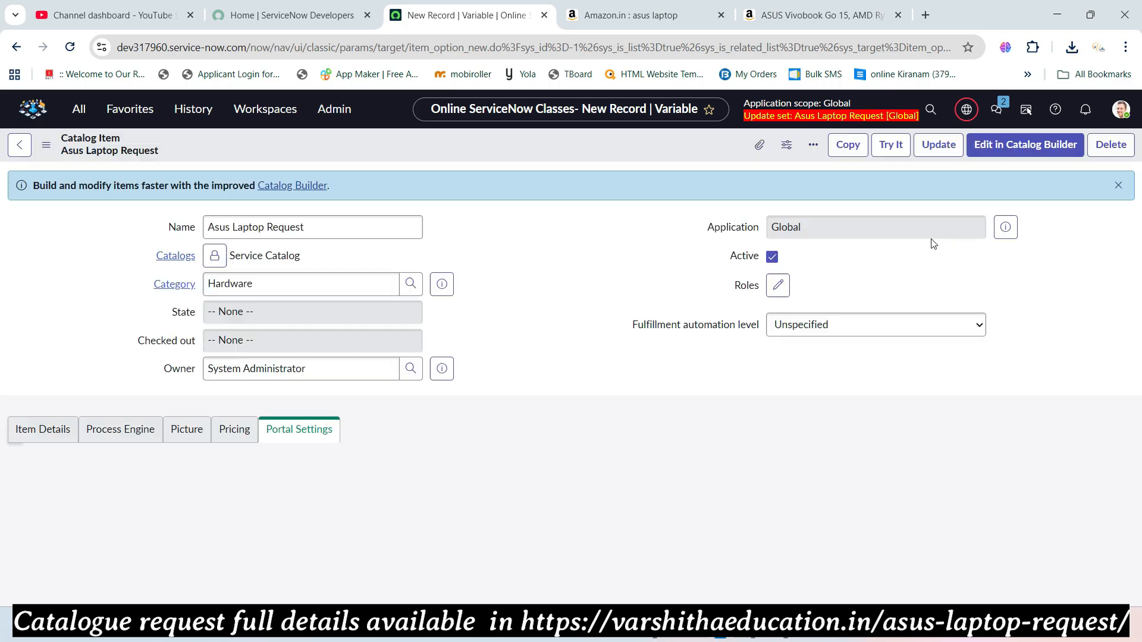
scroll(479, 351, "down", 5)
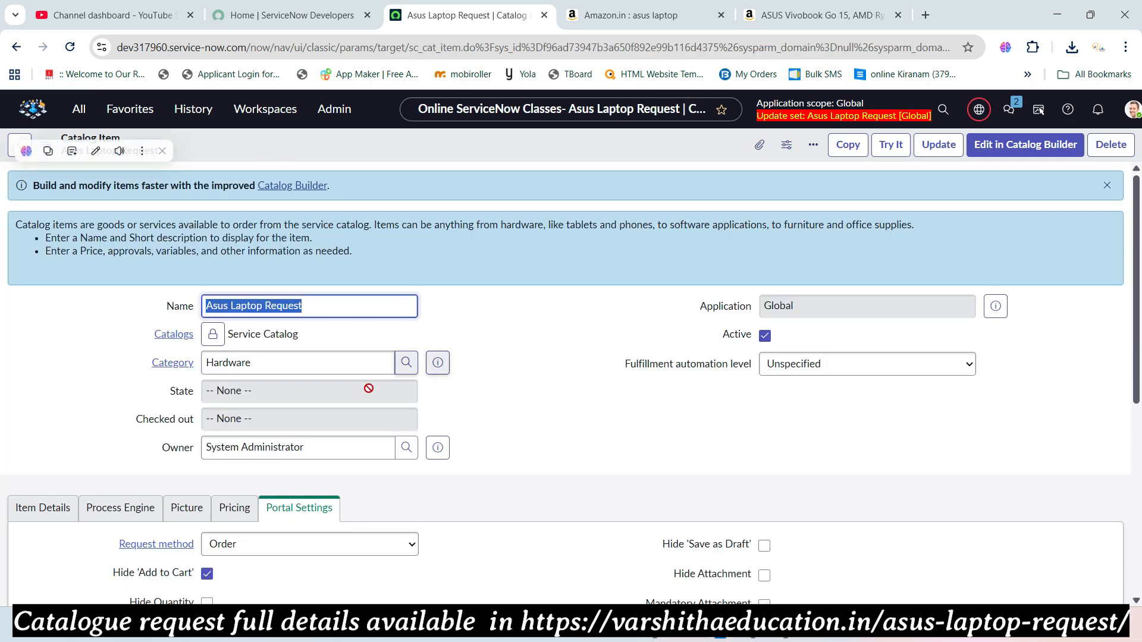
scroll(369, 388, "down", 5)
scroll(252, 388, "down", 2)
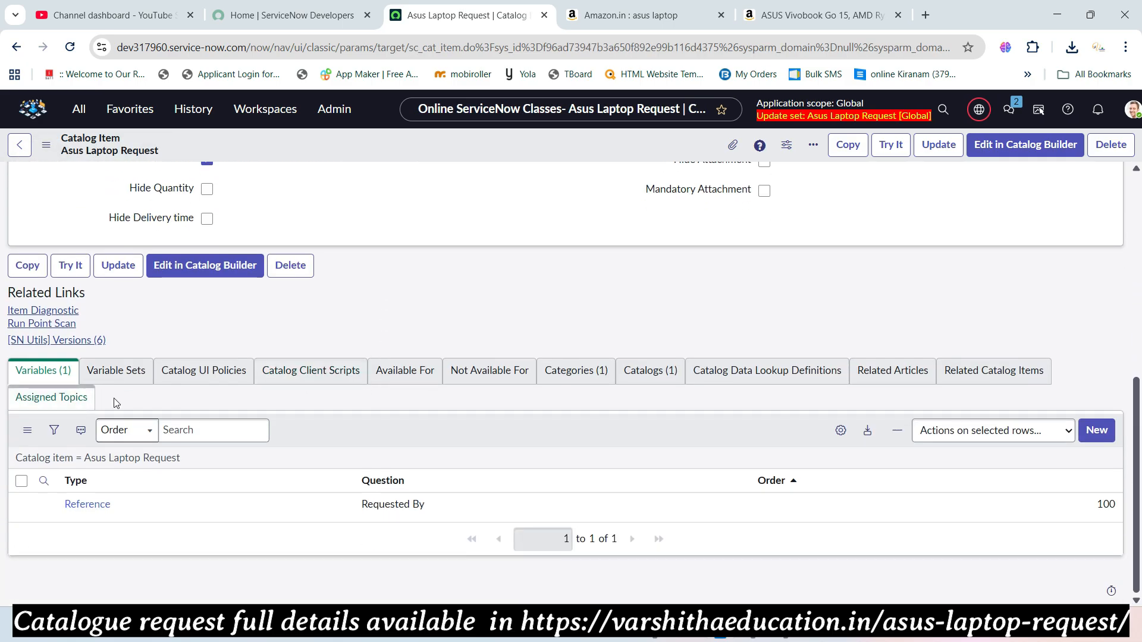
left_click(1097, 430)
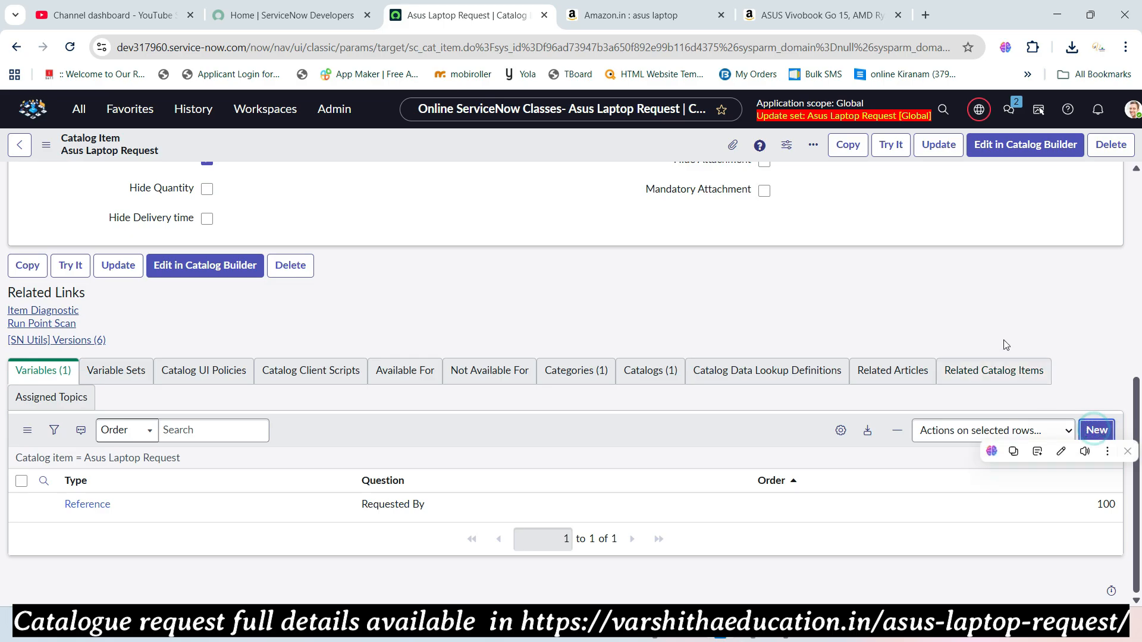
- Copy the 'Customer Name' variable name from the reference web page
key("alt+Tab")
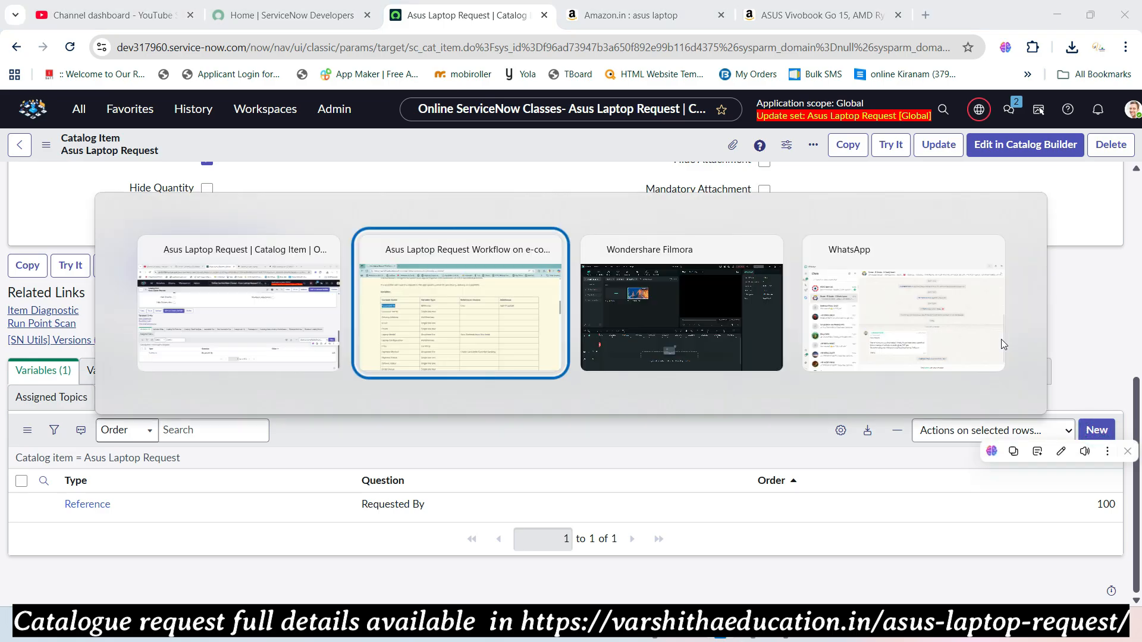
left_click_drag(218, 270, 123, 285)
key("ctrl+c")
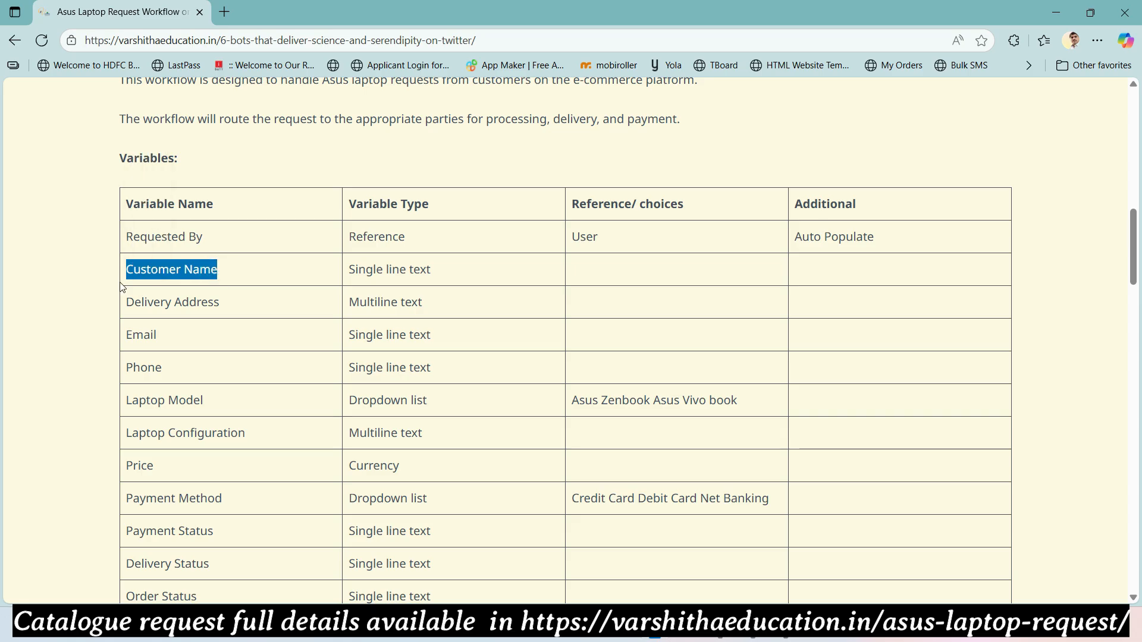
key("alt+Tab")
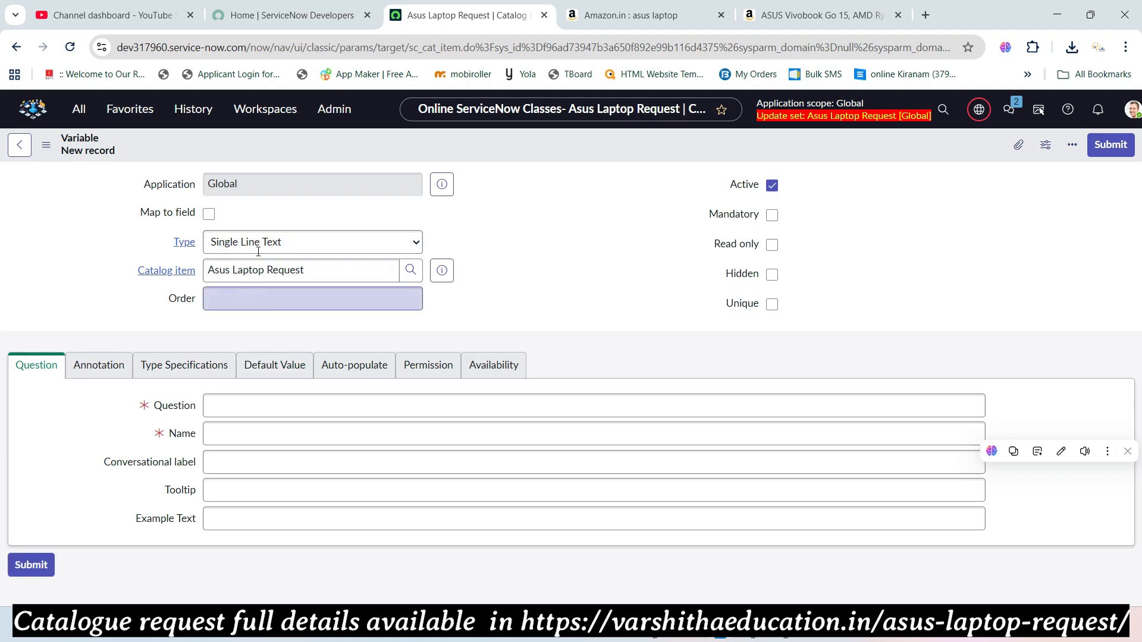
- Create a Single Line Text variable, order 200, question 'Customer Name', and submit it
left_click(253, 216)
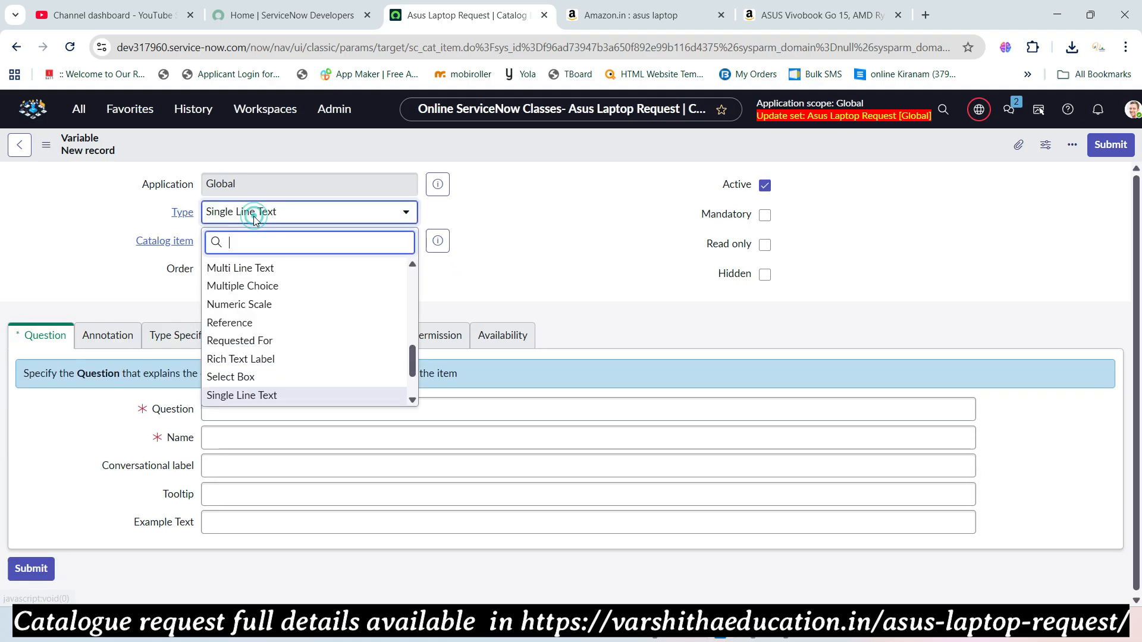
left_click(469, 222)
left_click(341, 269)
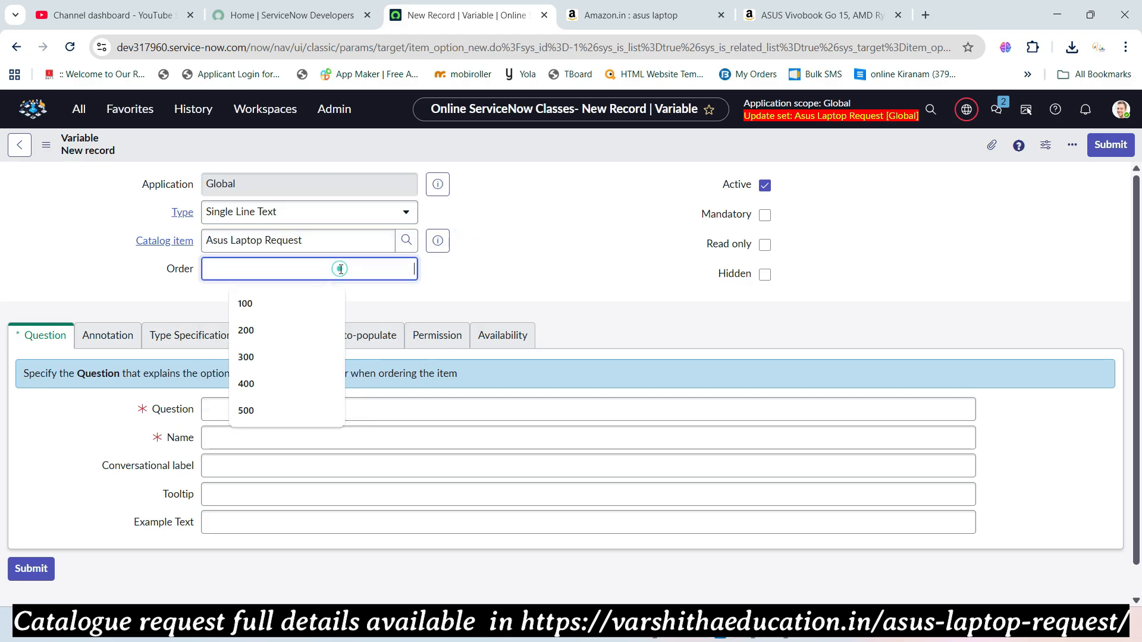
type("200")
left_click(301, 411)
type("Customer Name")
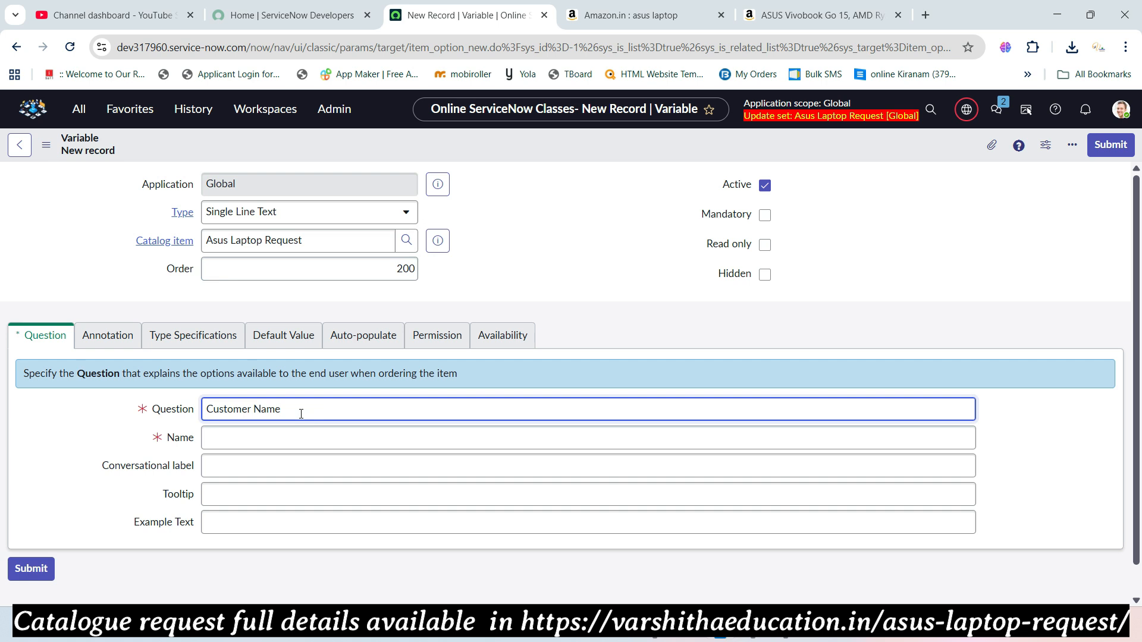
key("Tab")
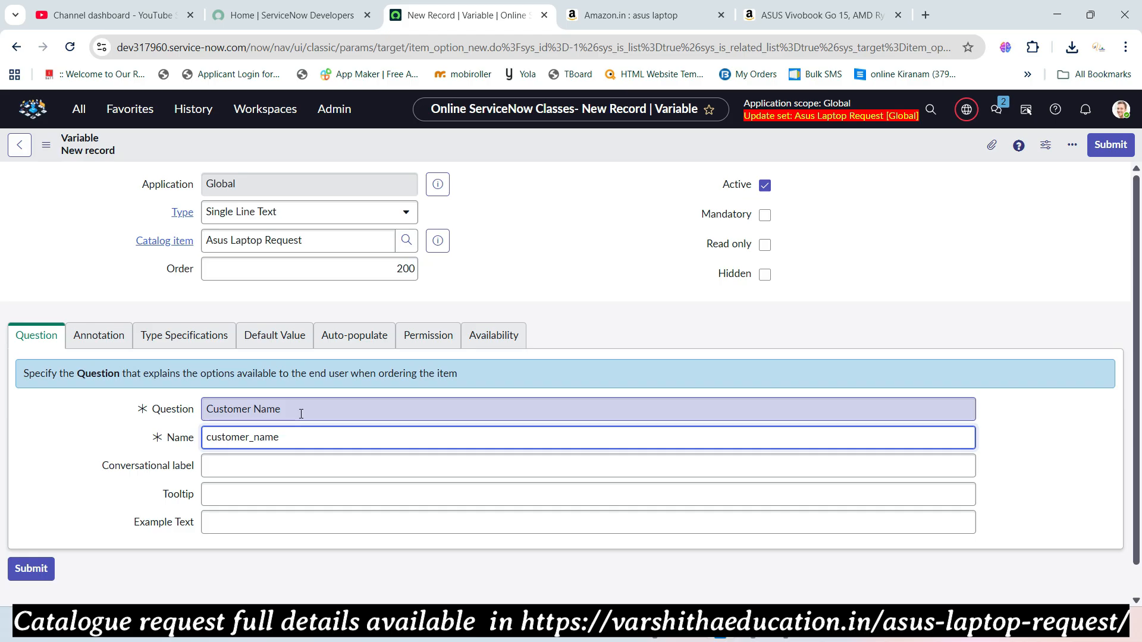
left_click(1110, 144)
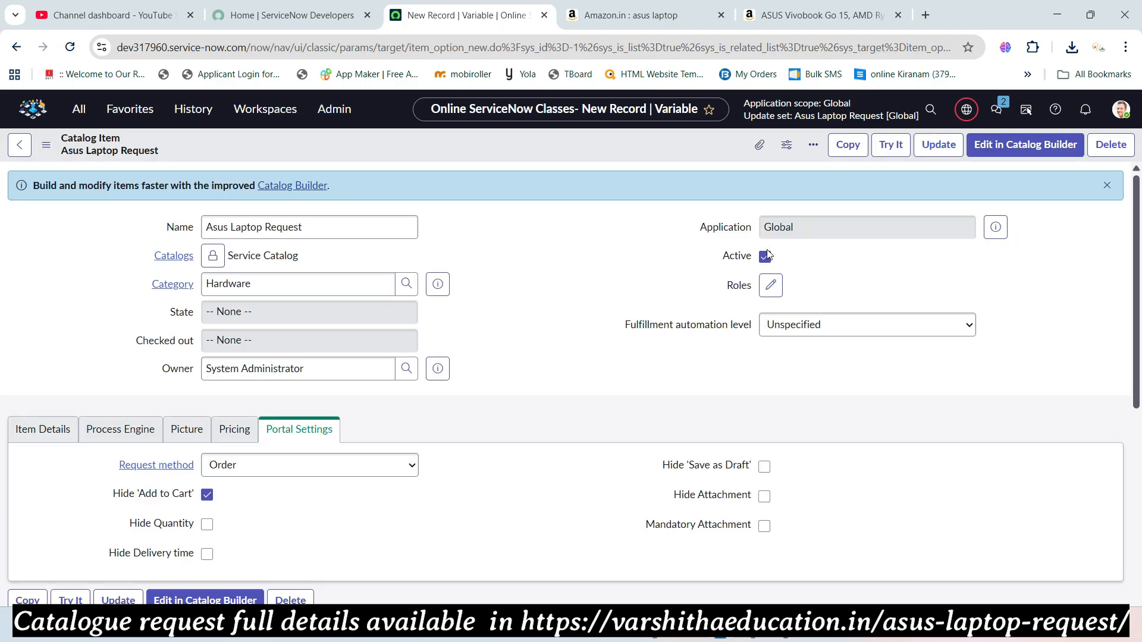
- Select 'Delivery Address' on the reference page and return to the catalog item's Variables list
key("alt+Tab")
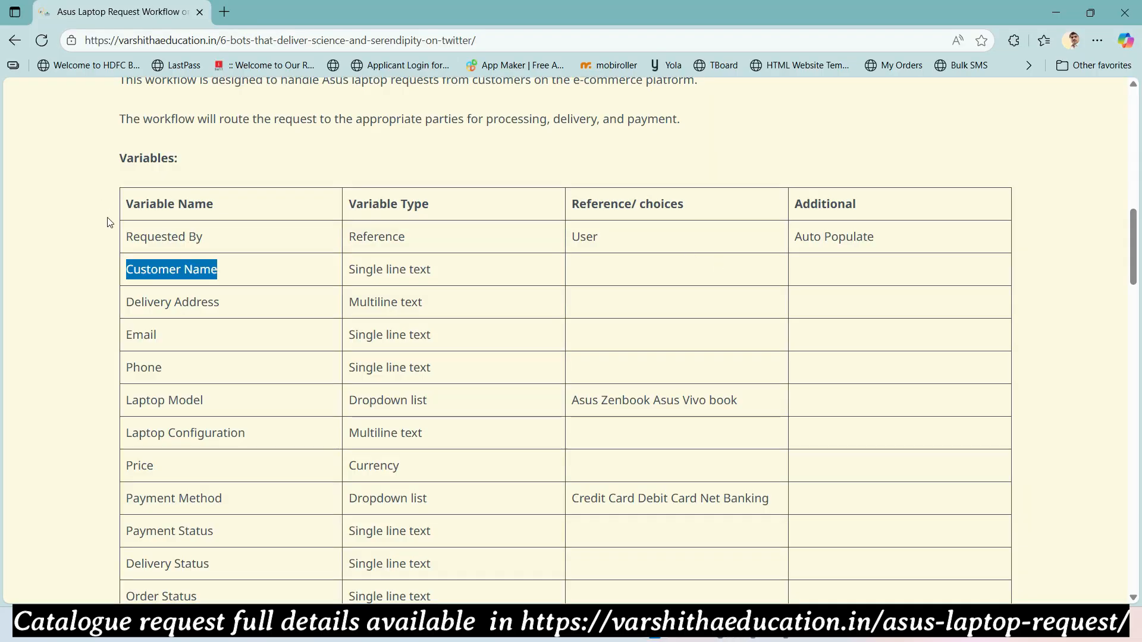
left_click_drag(219, 304, 123, 307)
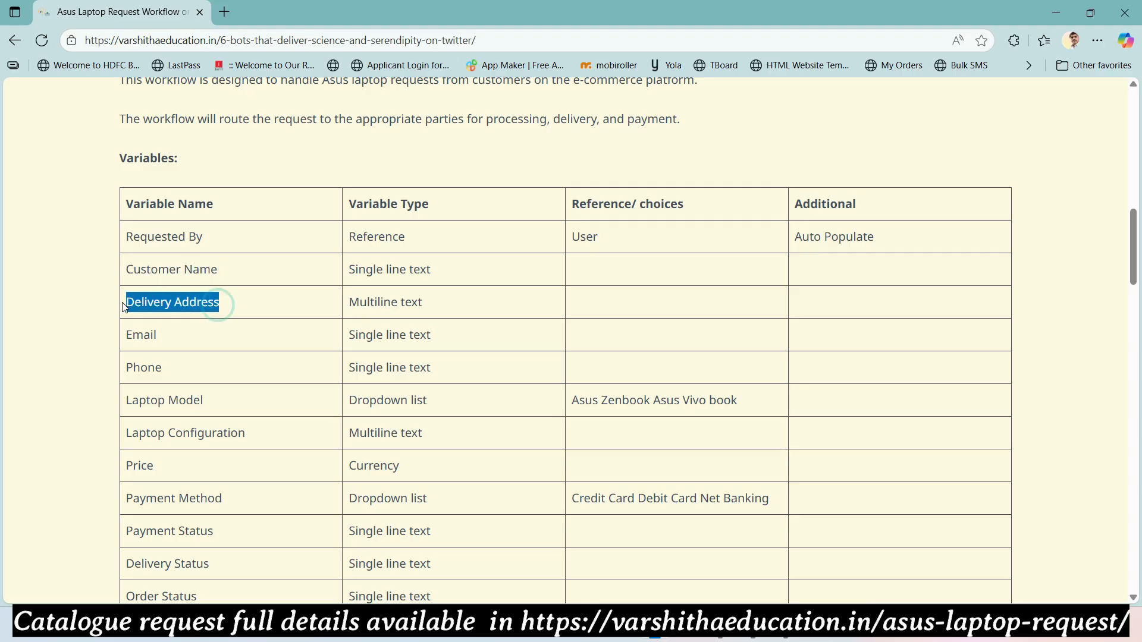
key("alt+Tab")
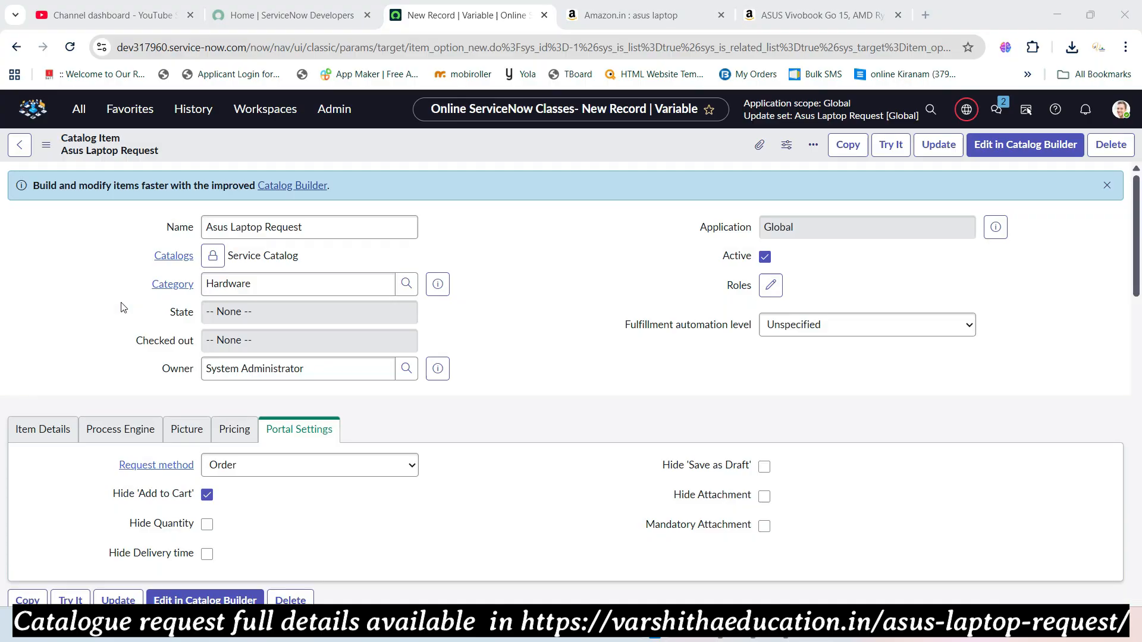
scroll(364, 314, "down", 5)
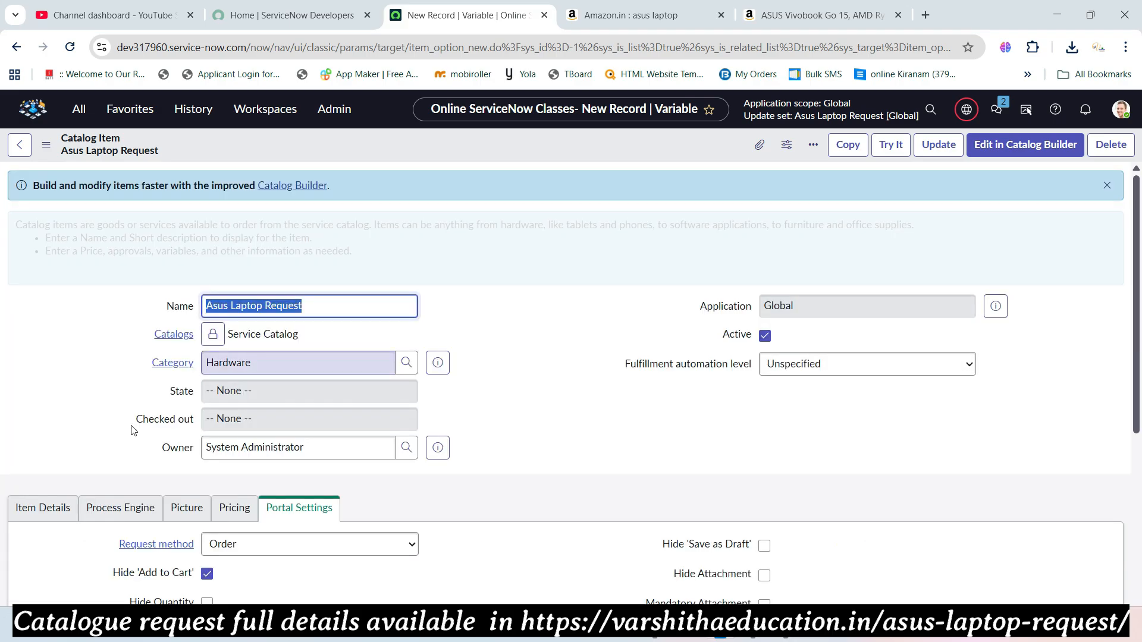
scroll(355, 359, "down", 7)
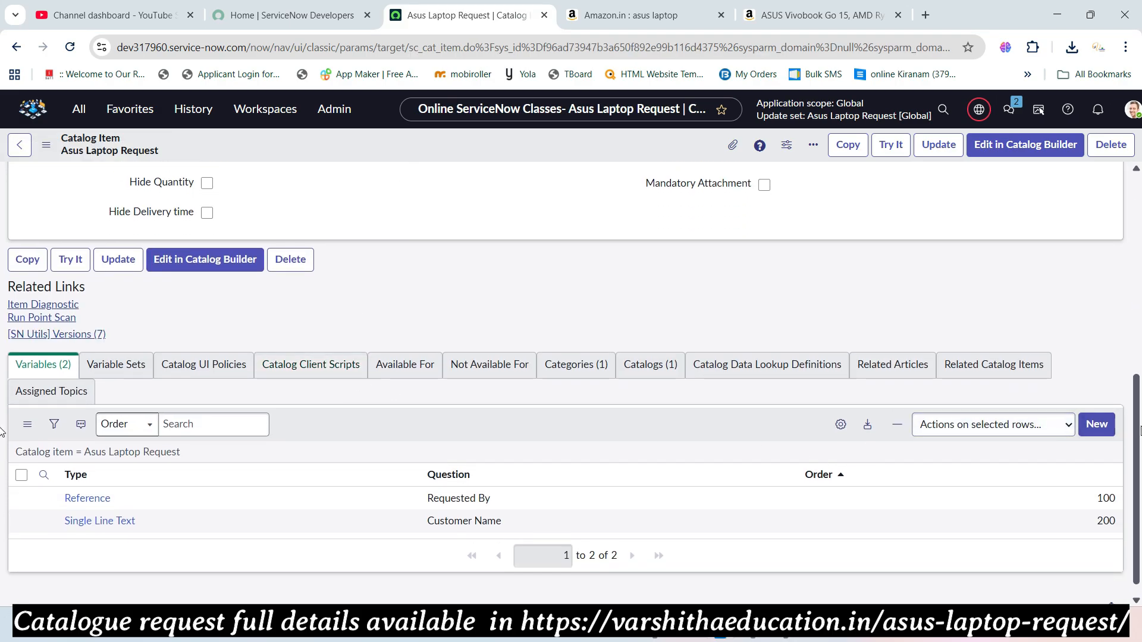
- Start a new variable and set its type to Multi Line Text
left_click(1098, 424)
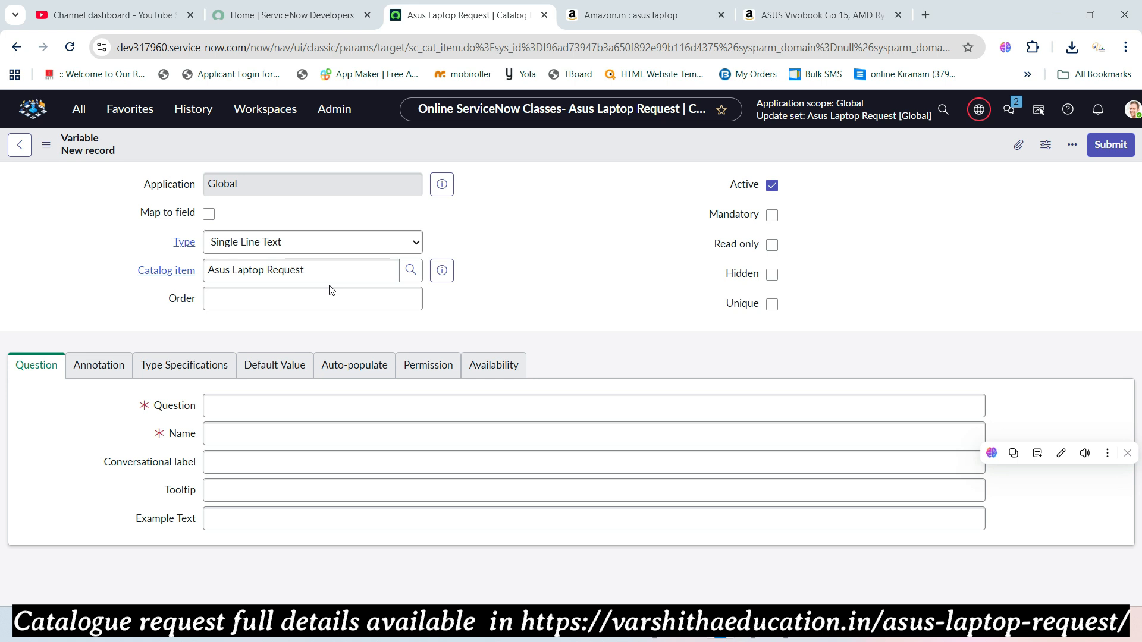
key("alt+Tab")
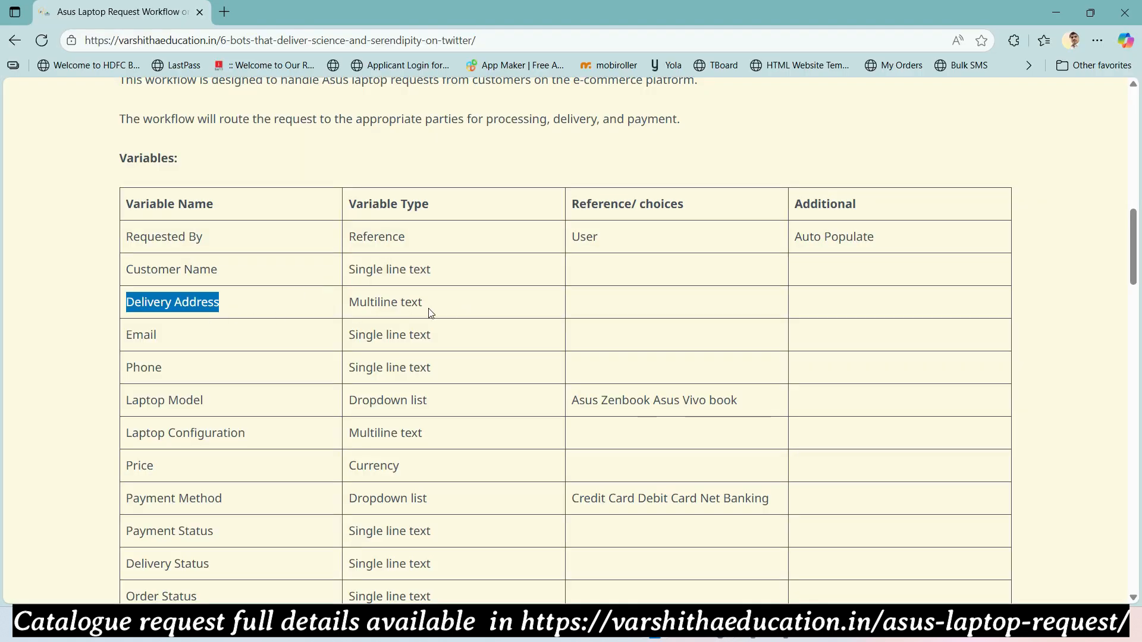
key("alt+Tab")
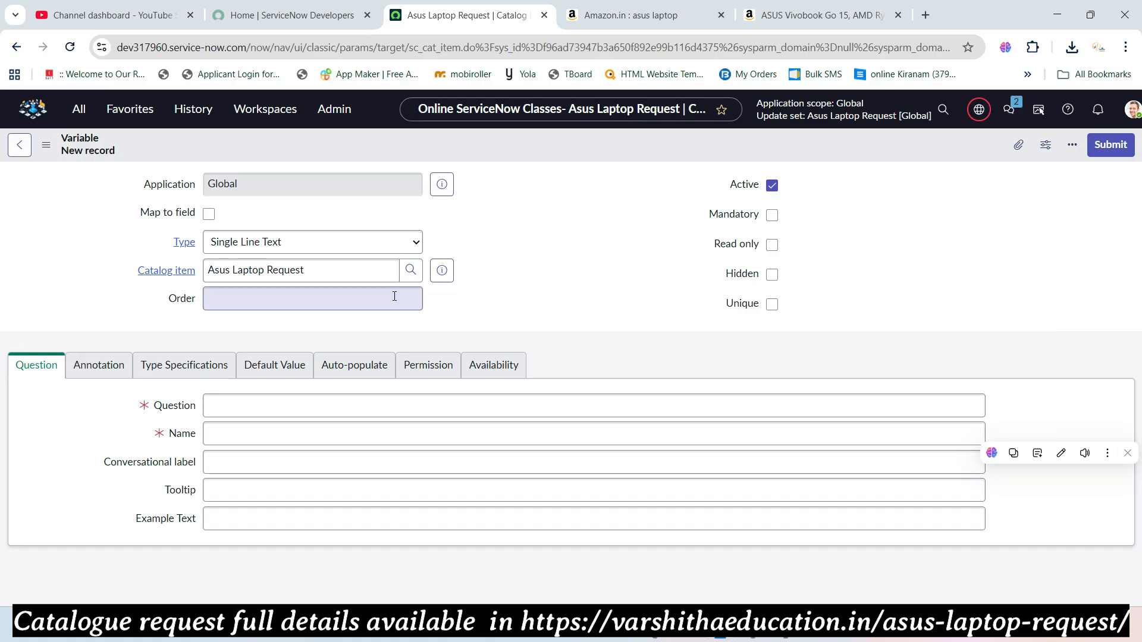
left_click(263, 242)
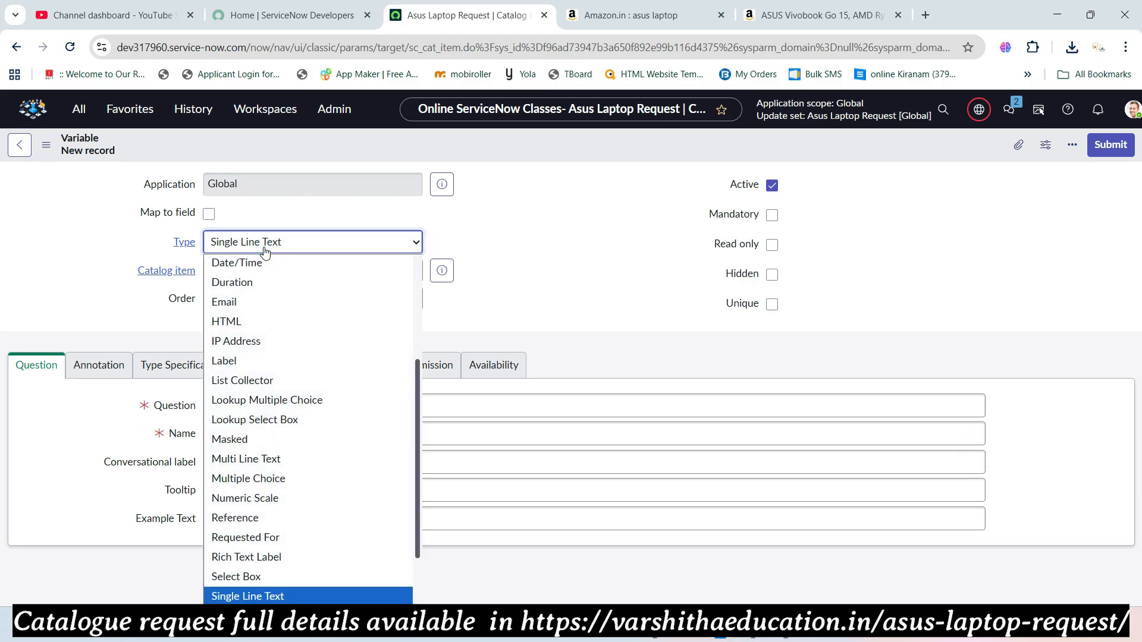
scroll(271, 292, "down", 2)
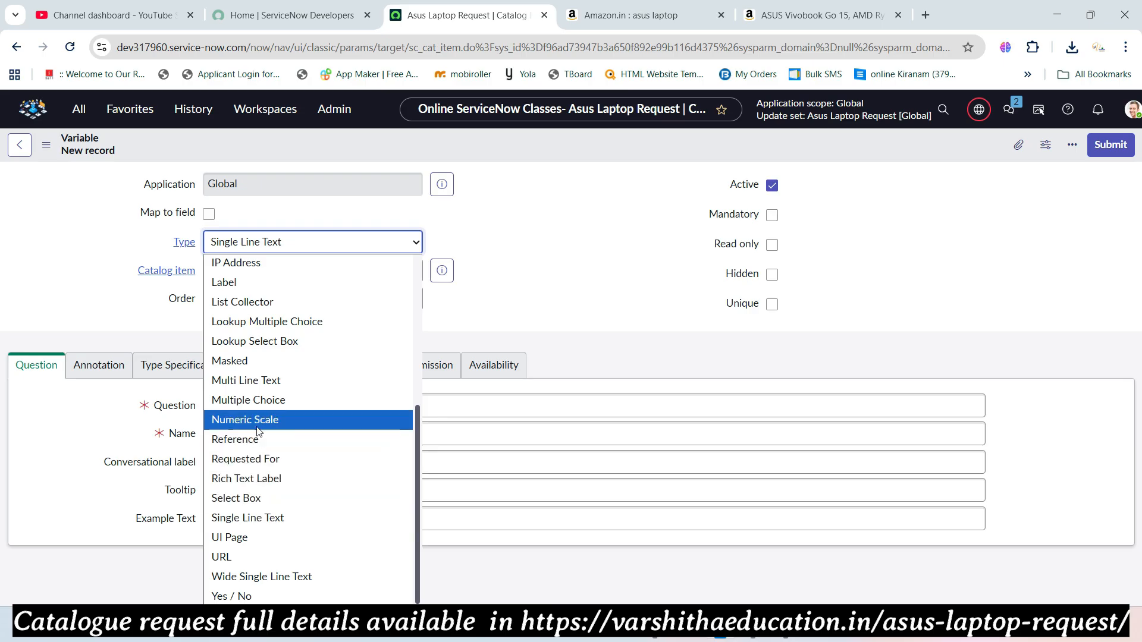
left_click(259, 381)
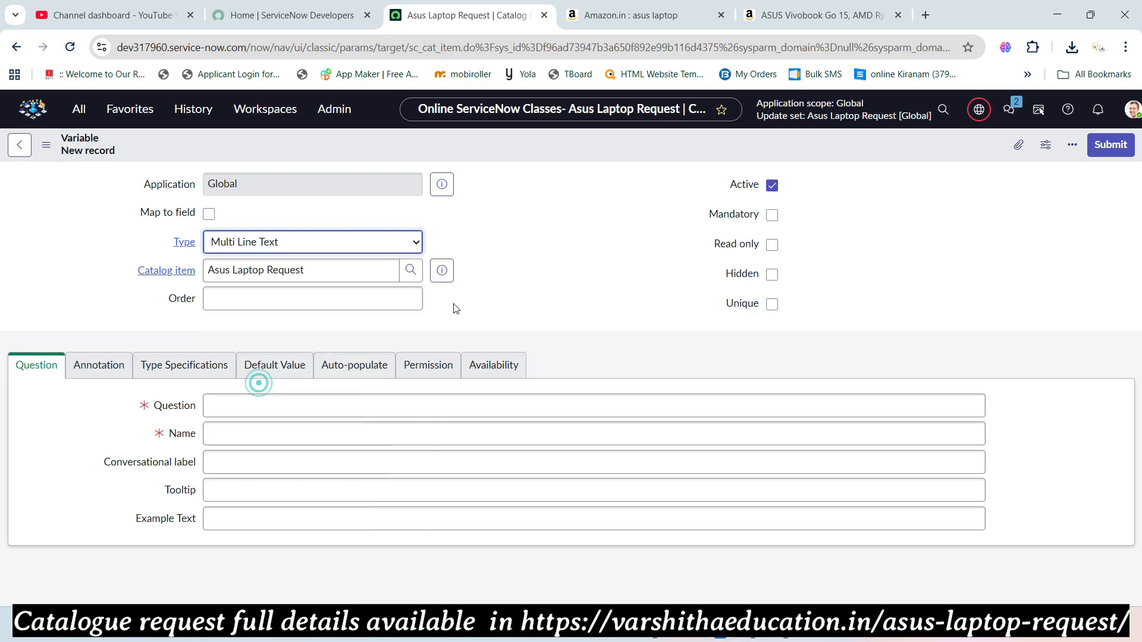
- Enter order 300 and question 'Delivery Address' (name delivery_address), then submit
left_click(297, 295)
type("300")
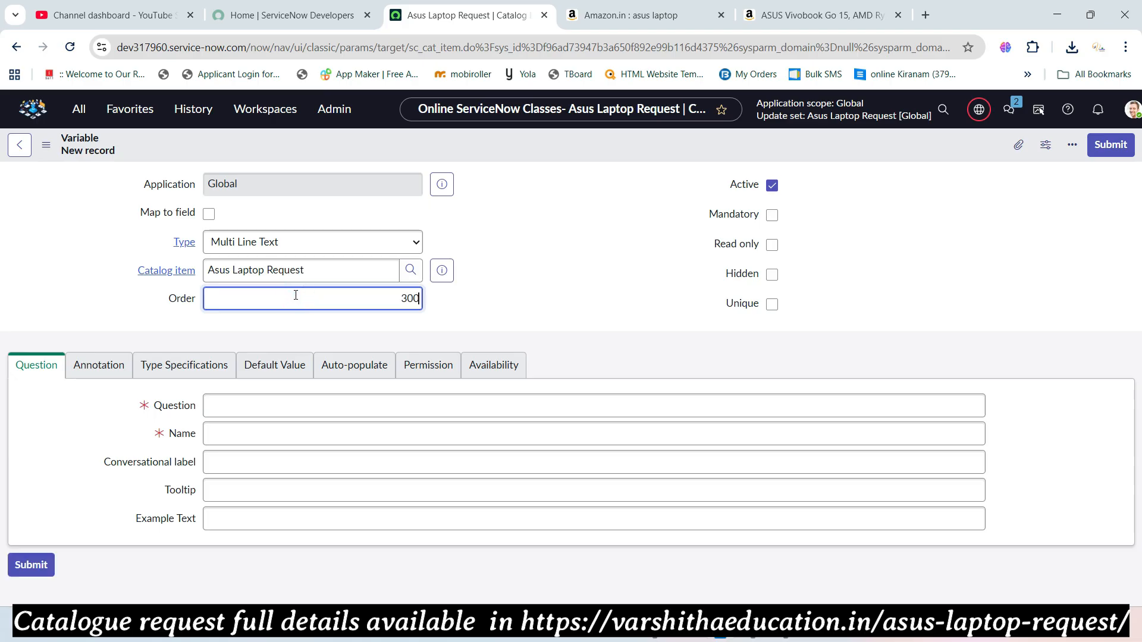
left_click(276, 410)
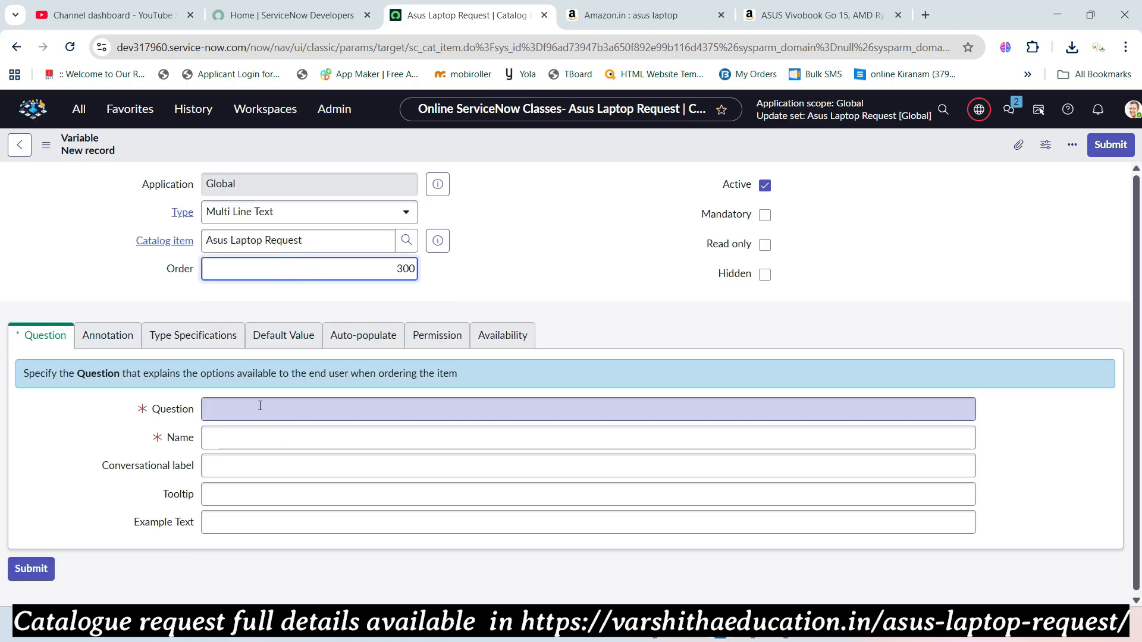
key("ctrl+v")
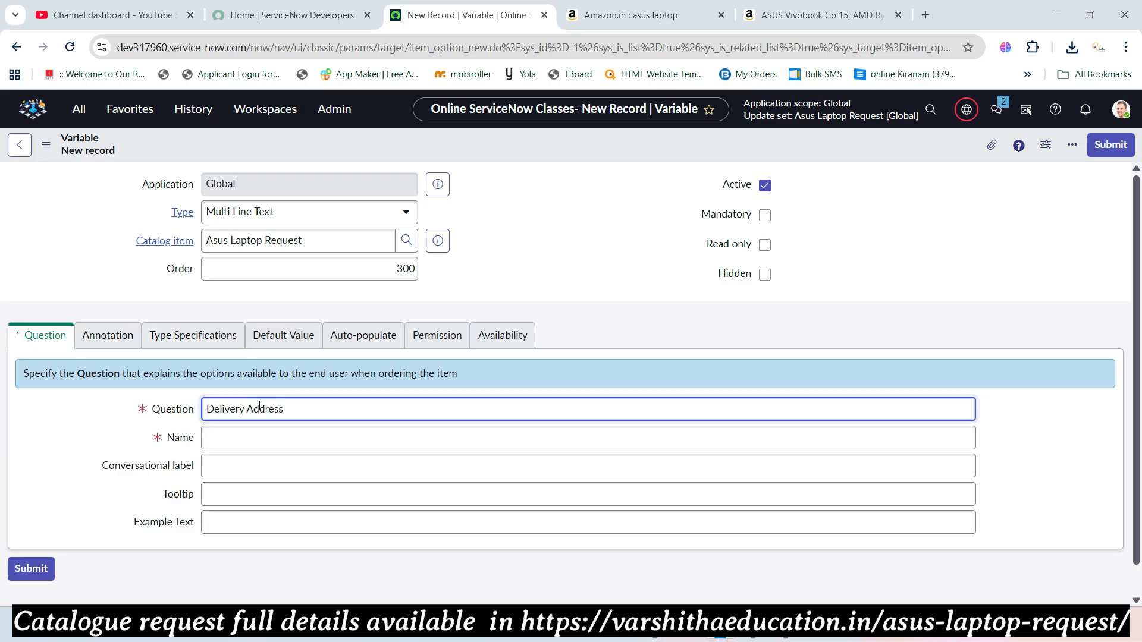
key("Tab")
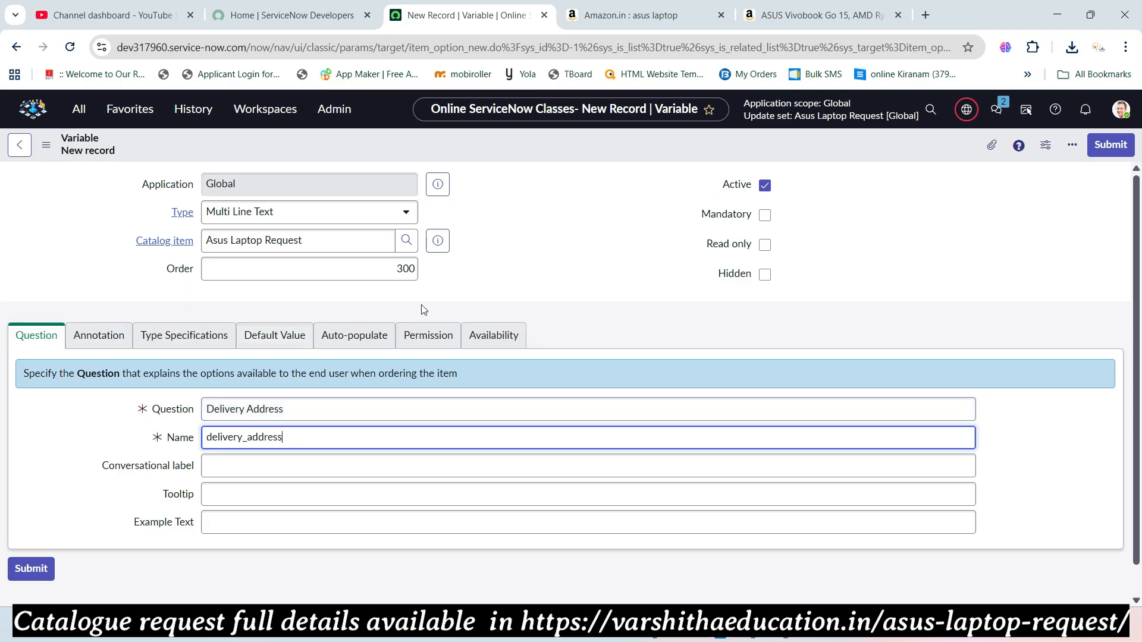
left_click(1110, 147)
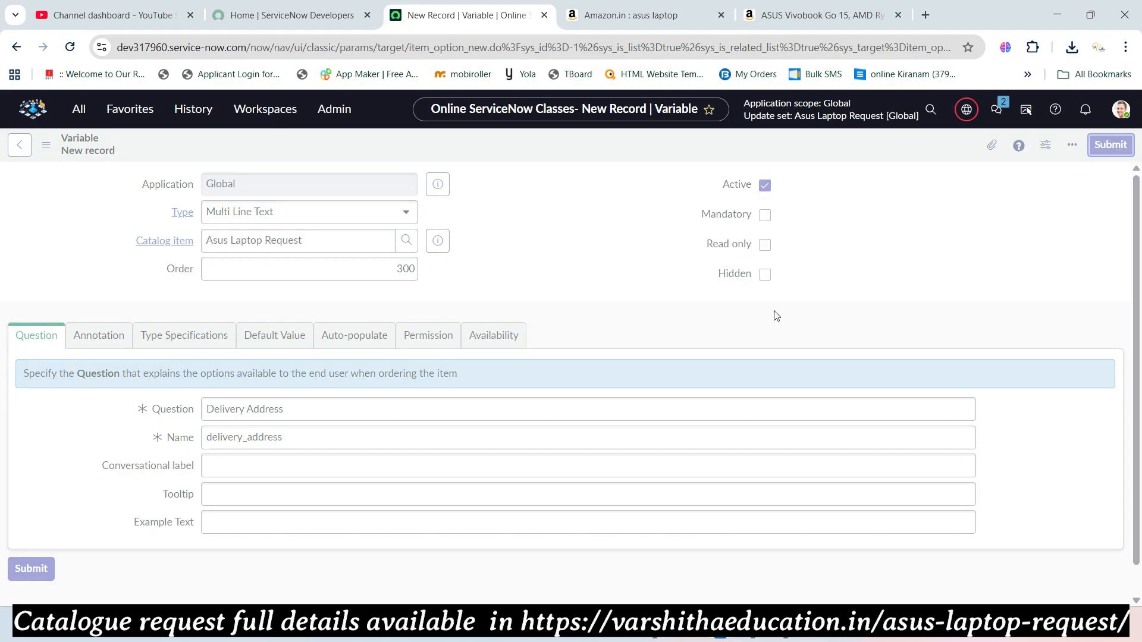
- Pick out the next variable name, Email, on the reference page and return to the item
key("alt+Tab")
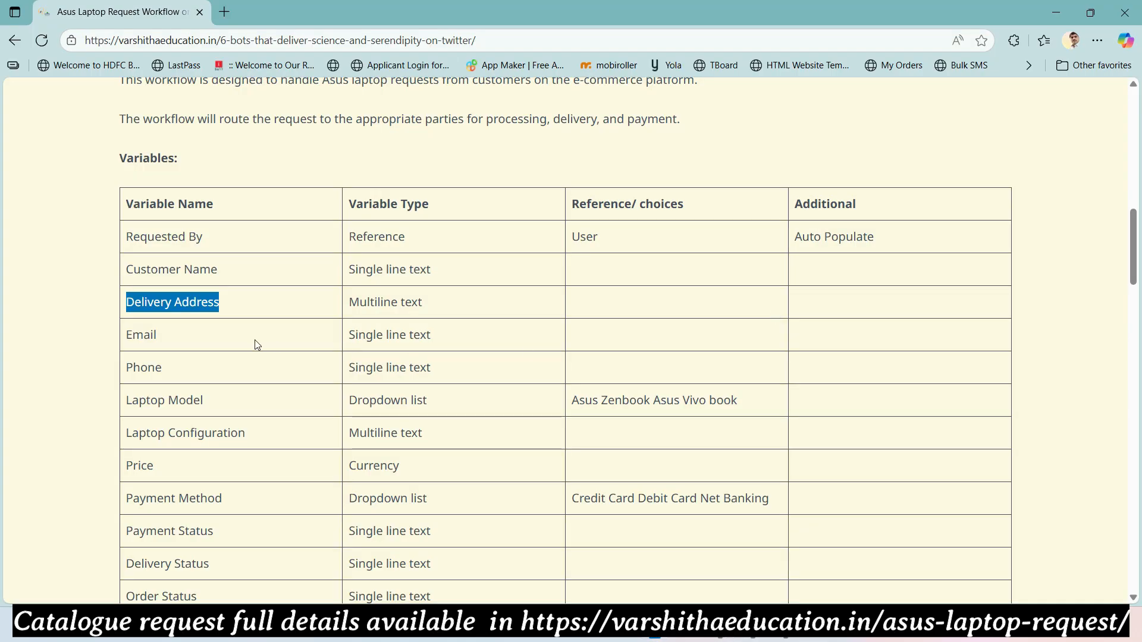
left_click(166, 340)
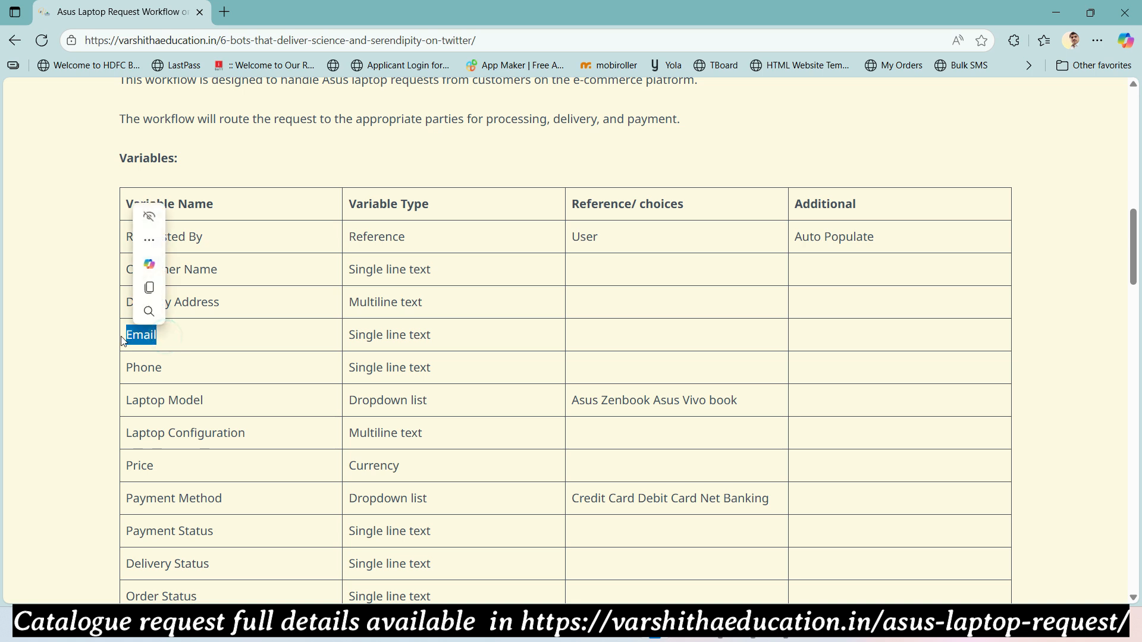
key("alt+Tab")
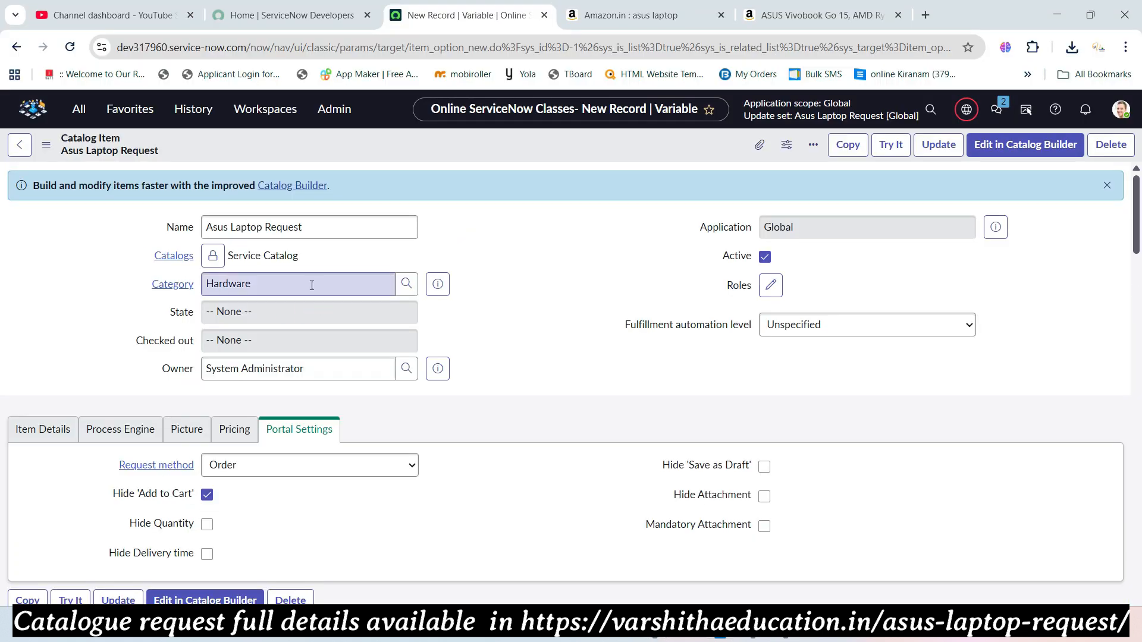
scroll(361, 375, "down", 10)
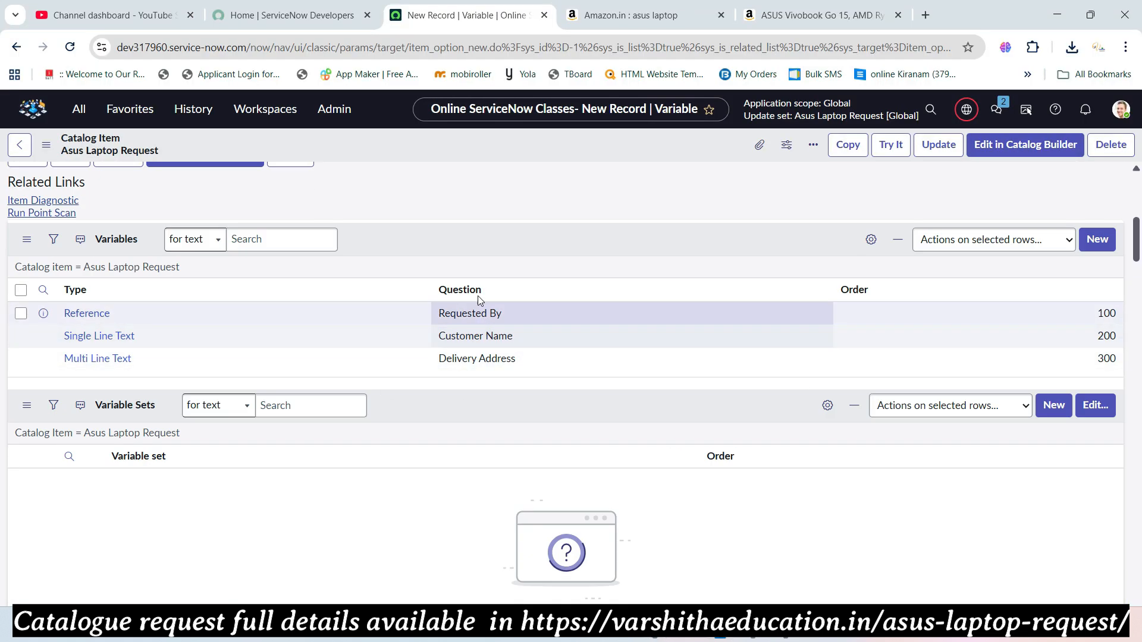
scroll(477, 295, "up", 4)
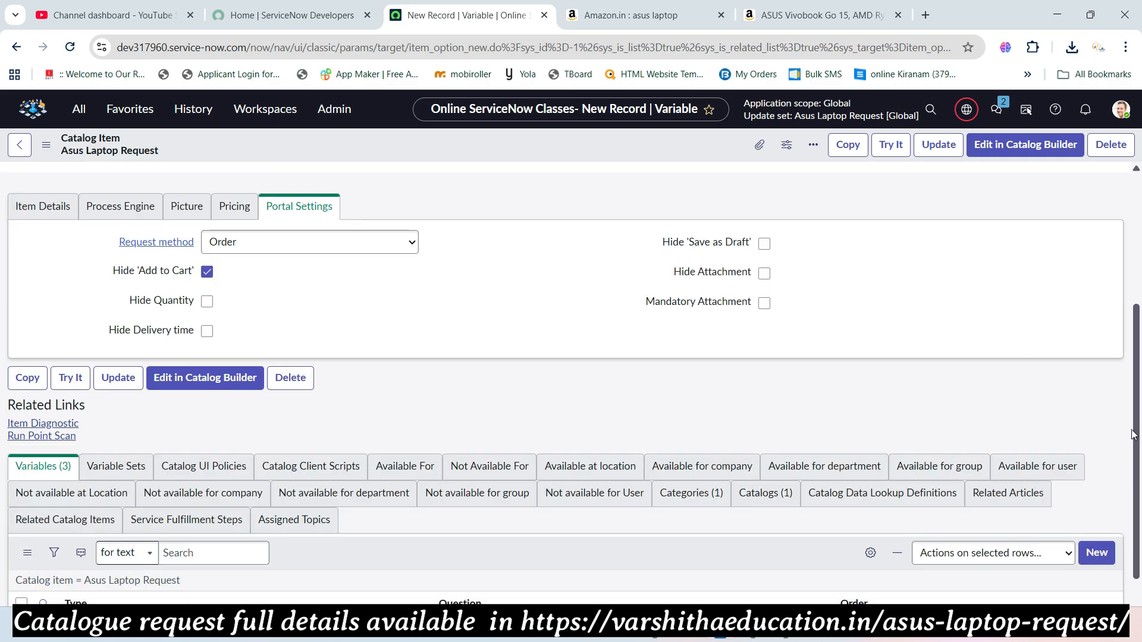
scroll(908, 458, "down", 3)
scroll(1040, 477, "down", 4)
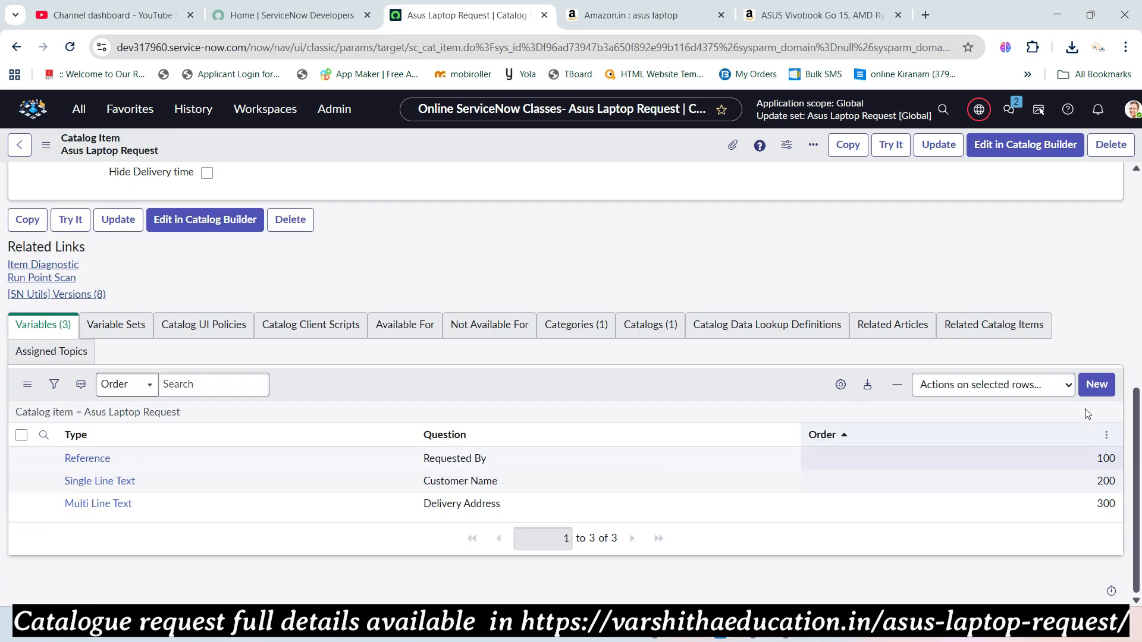
- Create a variable with order 400 and question 'Email' (name email), and submit it
left_click(1094, 385)
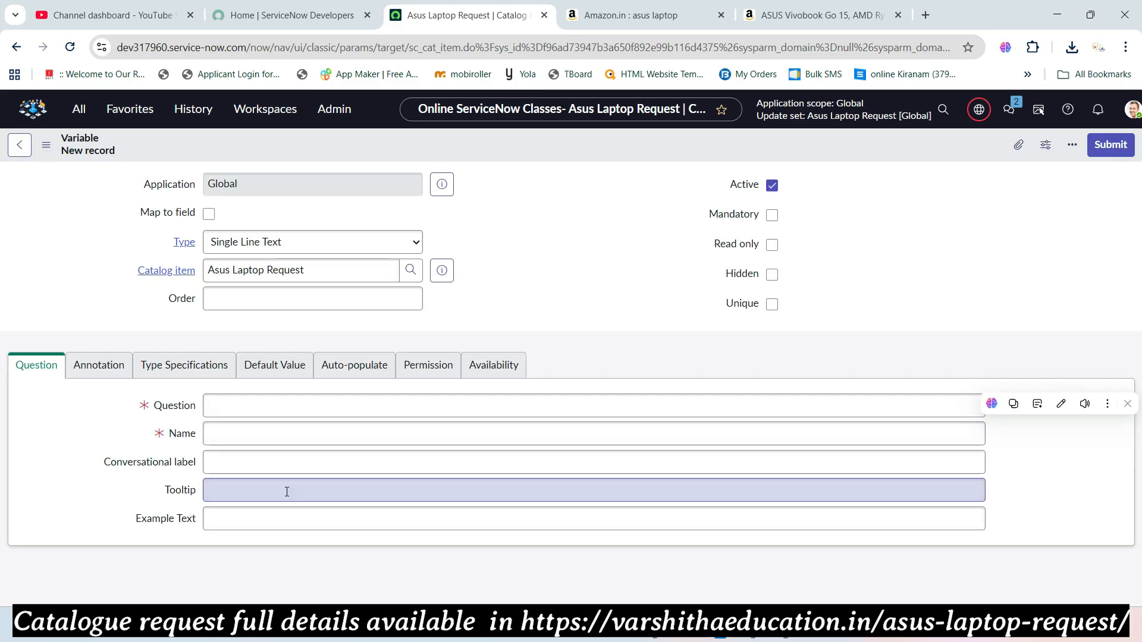
left_click(245, 407)
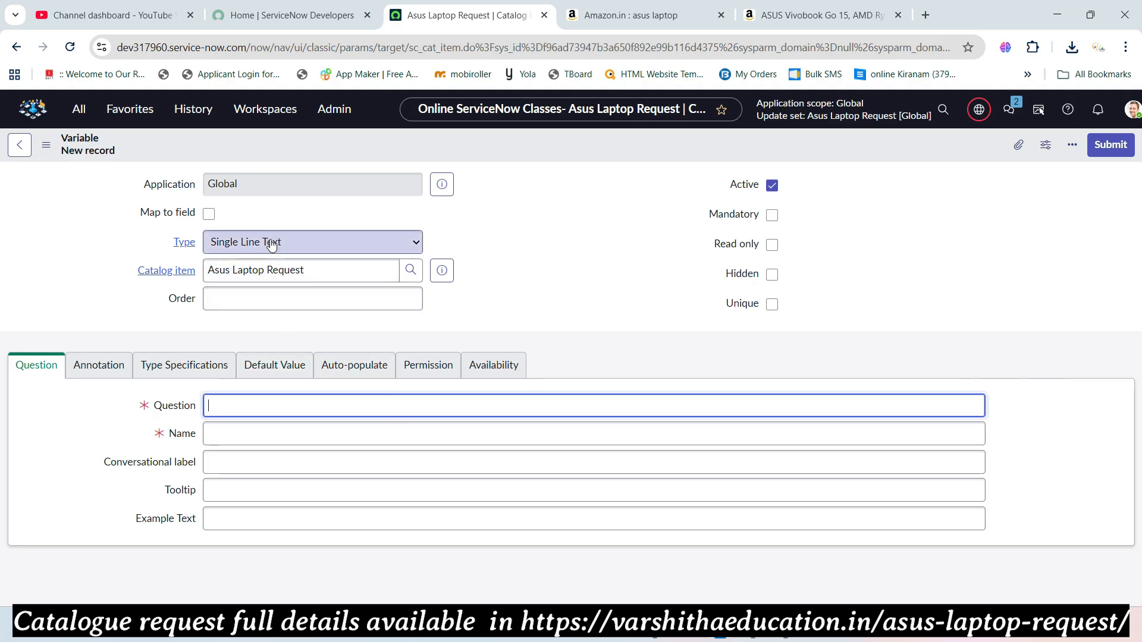
key("alt+Tab")
key("alt+Tab")
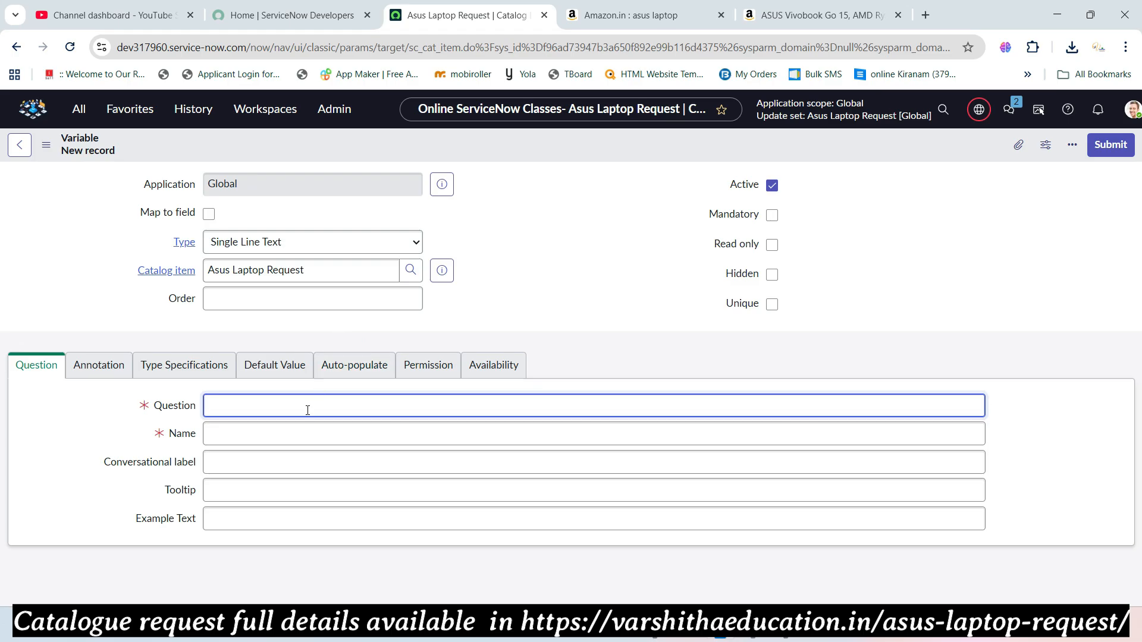
left_click(315, 299)
type("400")
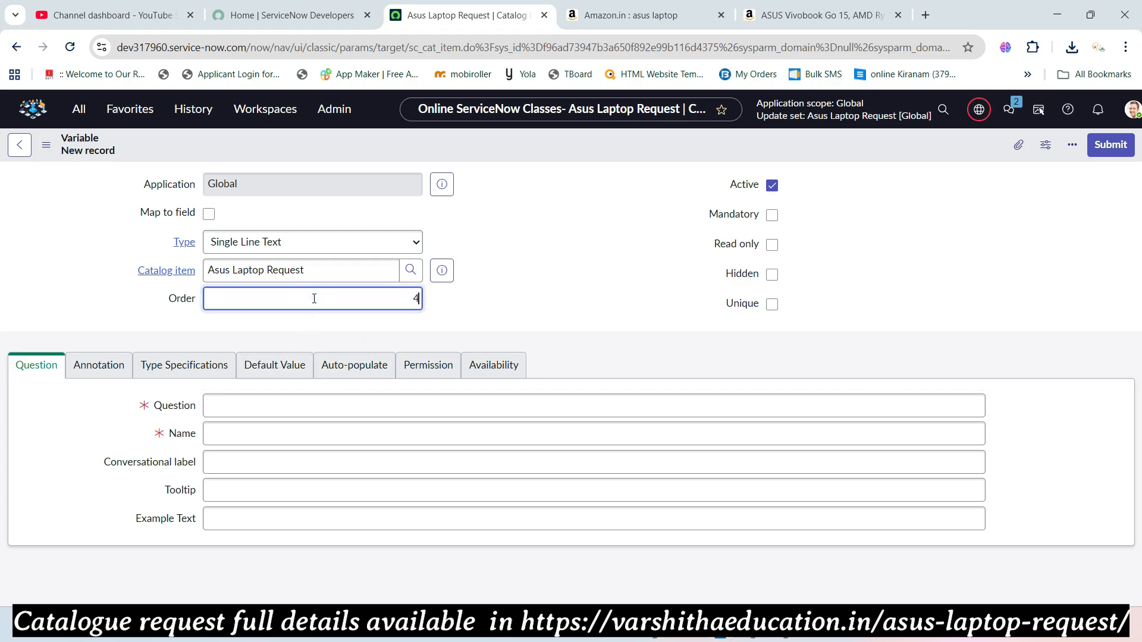
left_click(326, 415)
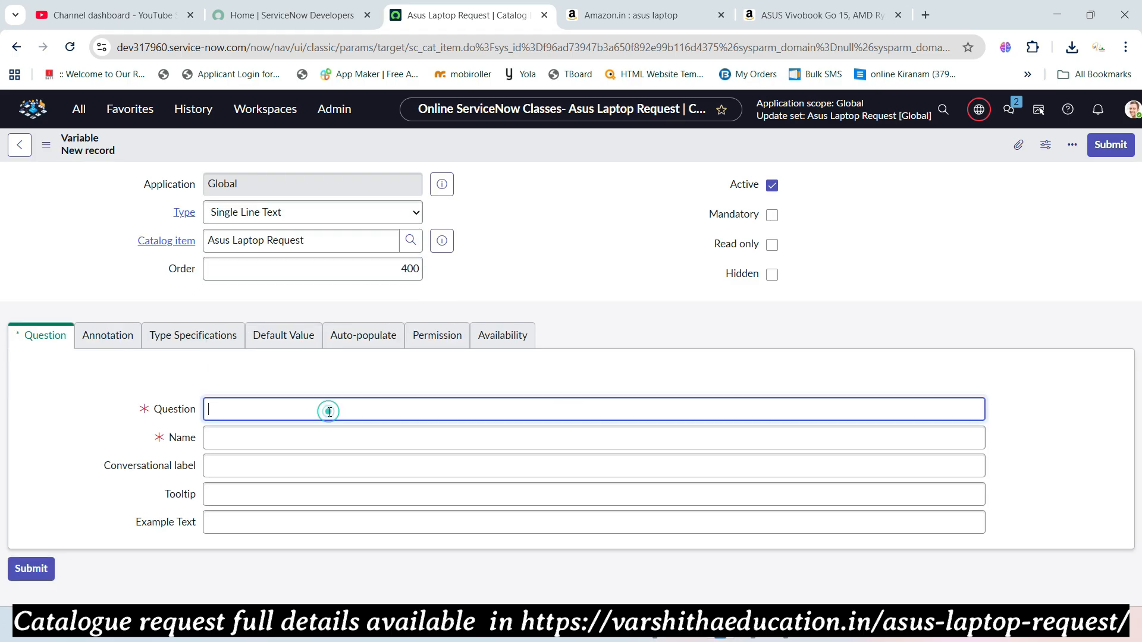
type("Email")
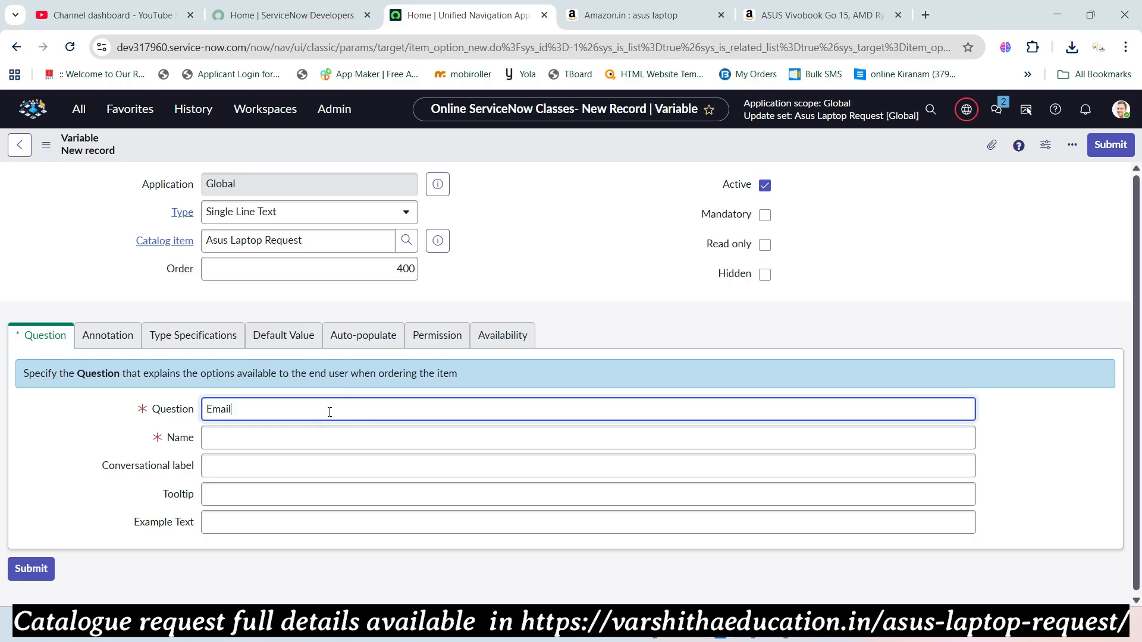
key("Tab")
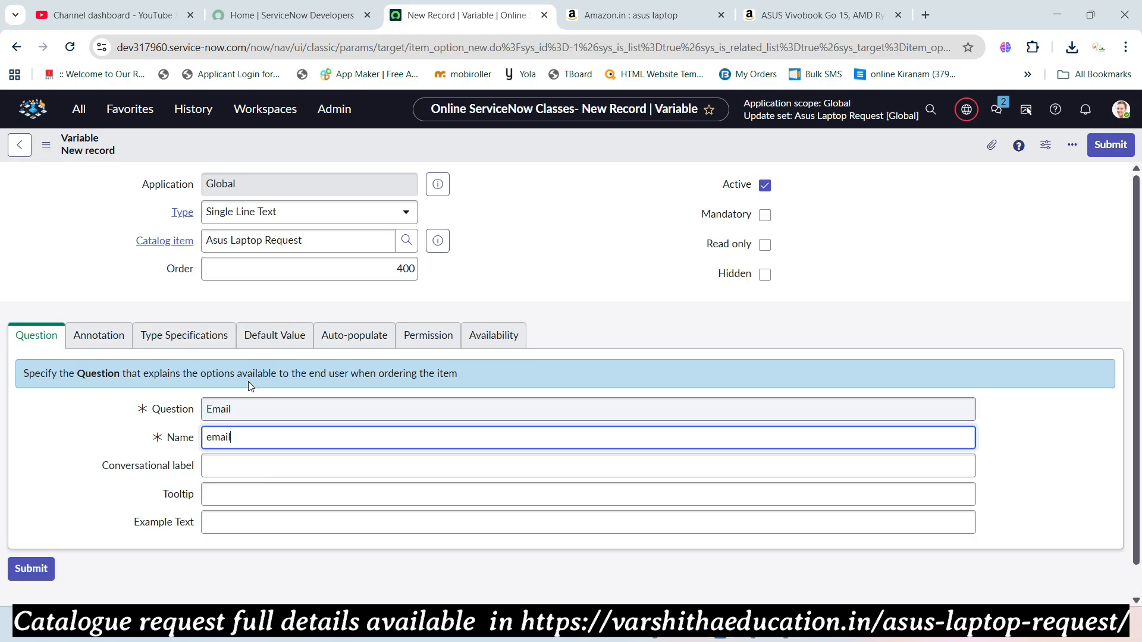
left_click(1110, 152)
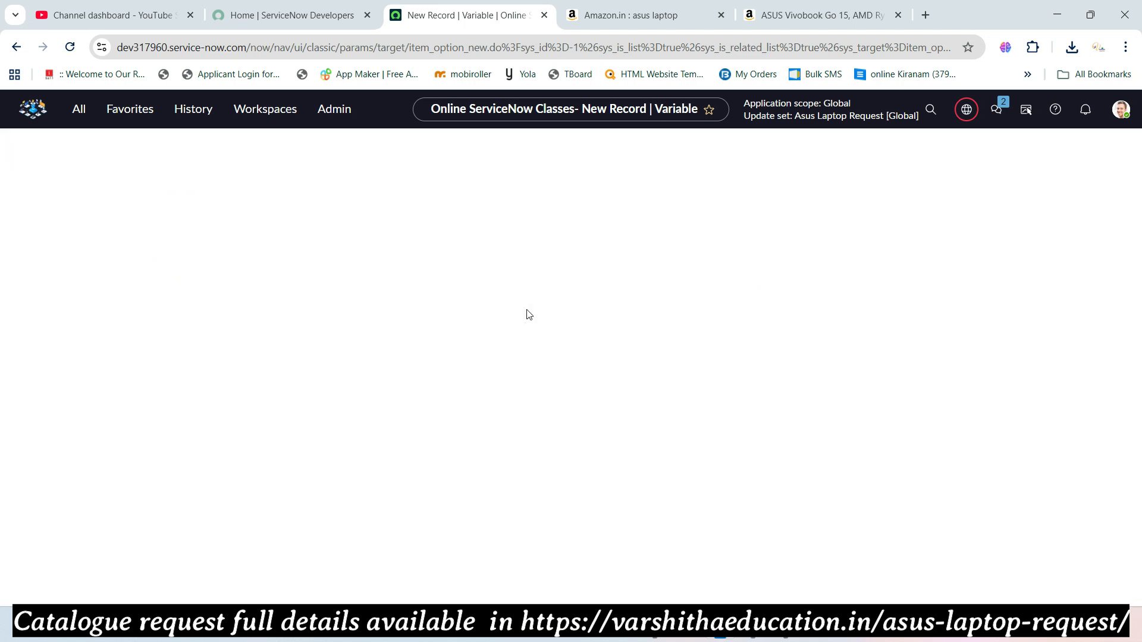
- Copy the next variable name, Phone, from the reference page and return to the item
key("alt+Tab")
left_click_drag(173, 369, 126, 374)
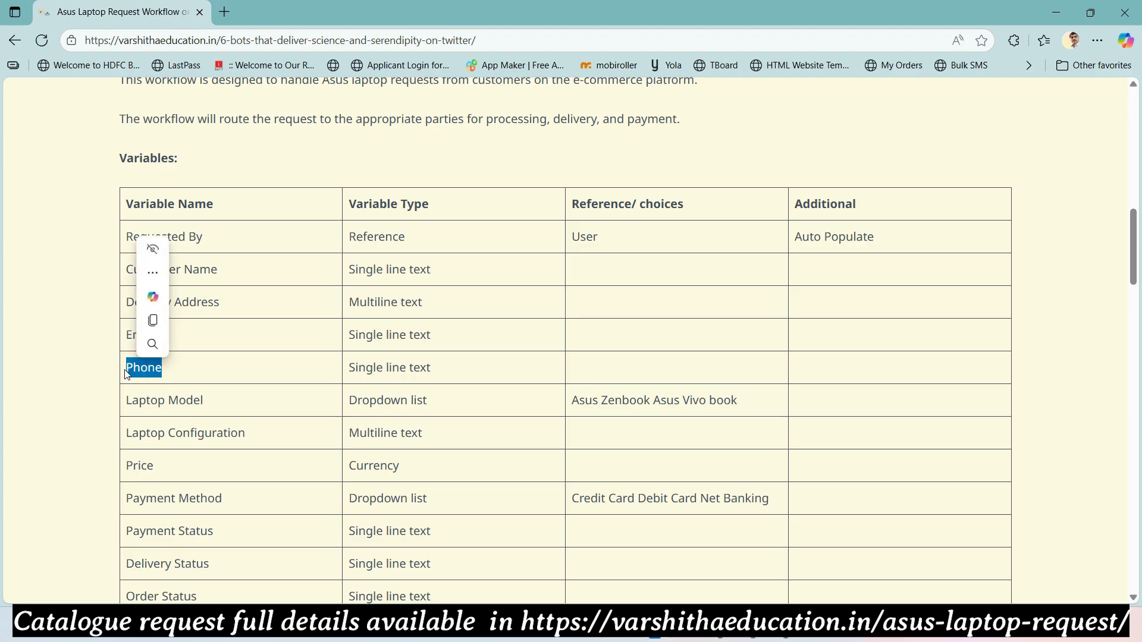
key("ctrl+c")
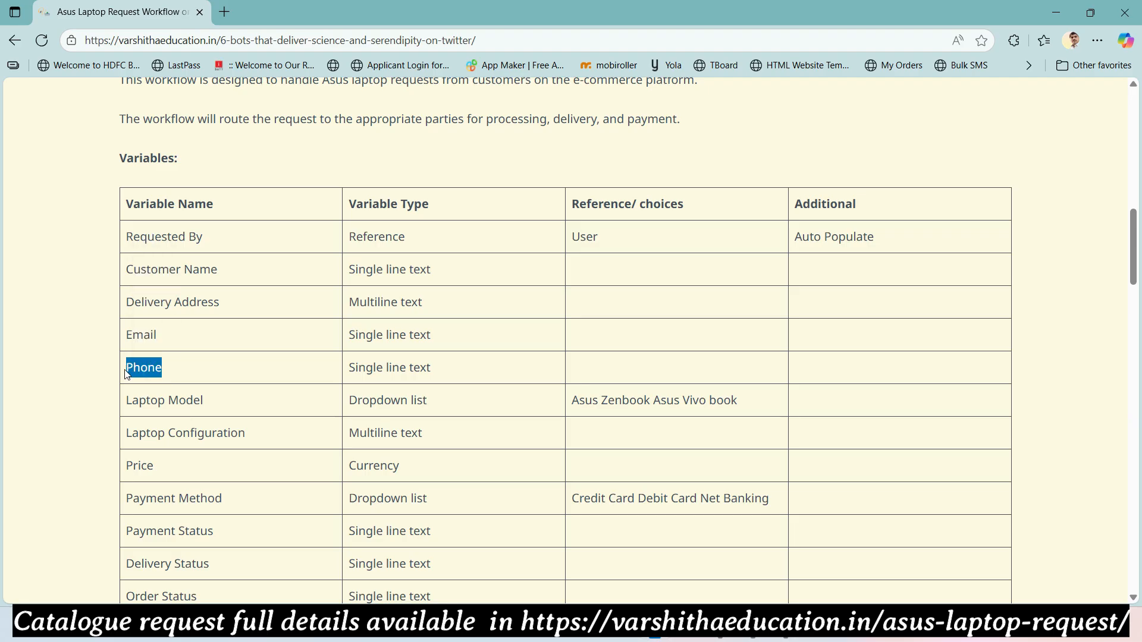
key("alt+Tab")
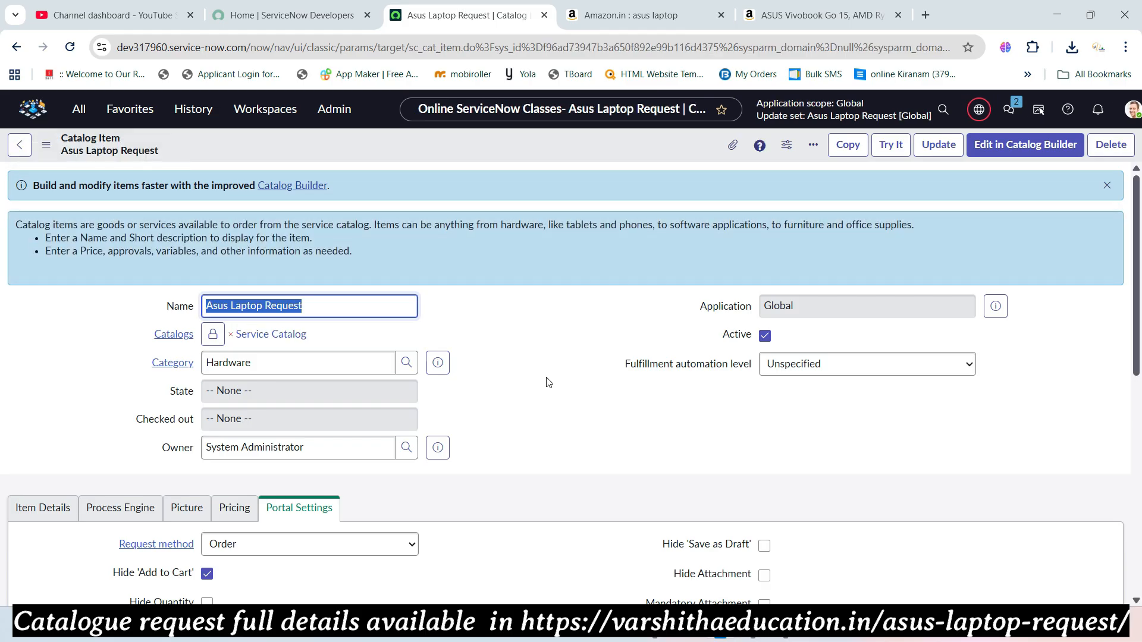
scroll(523, 383, "down", 8)
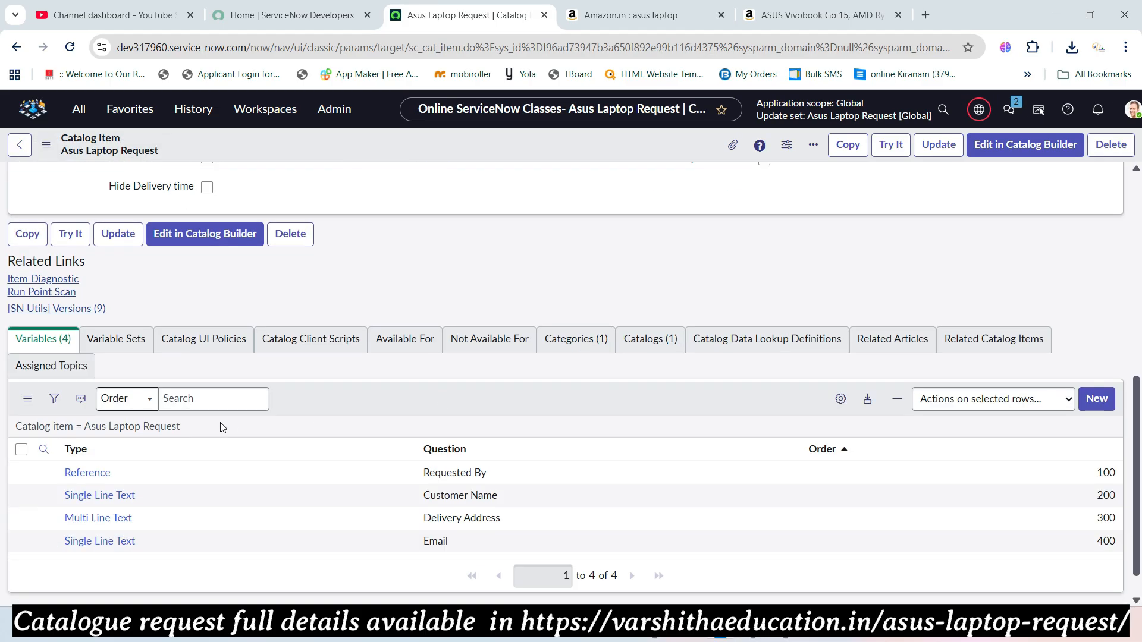
- Create a variable with order 500 and question 'Phone' and submit it
left_click(1096, 399)
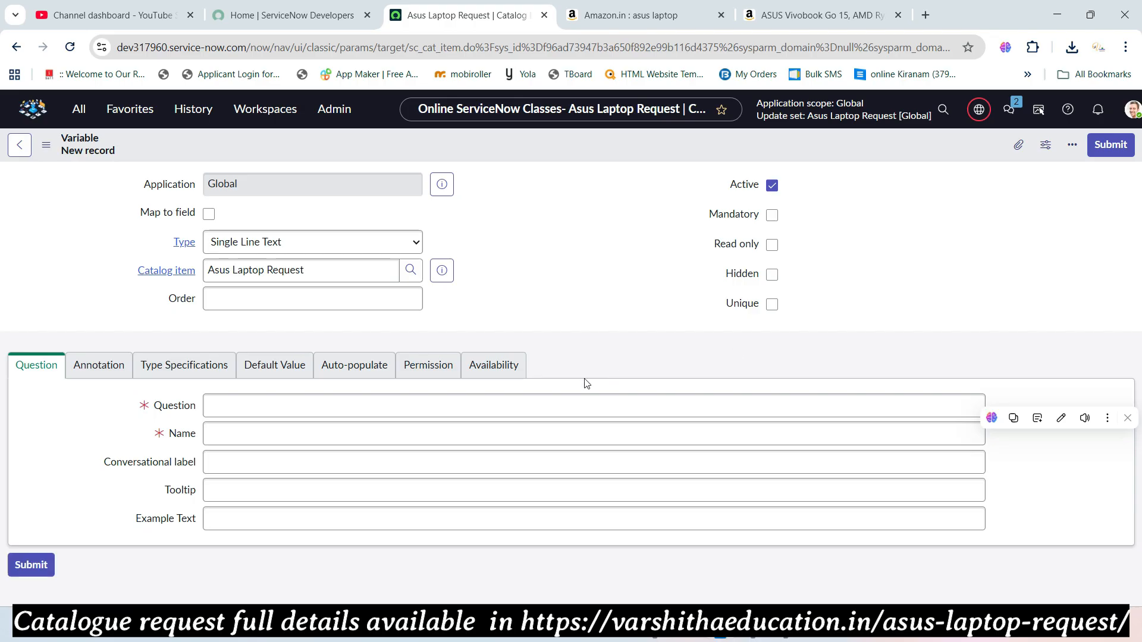
left_click(377, 267)
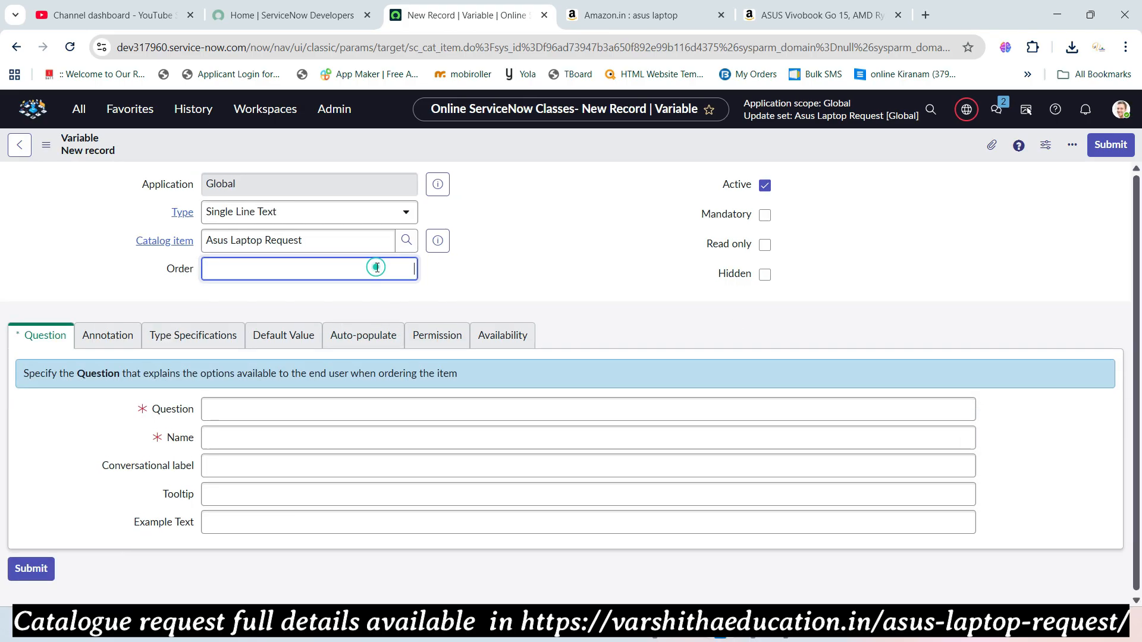
type("500")
left_click(405, 409)
type("Phone")
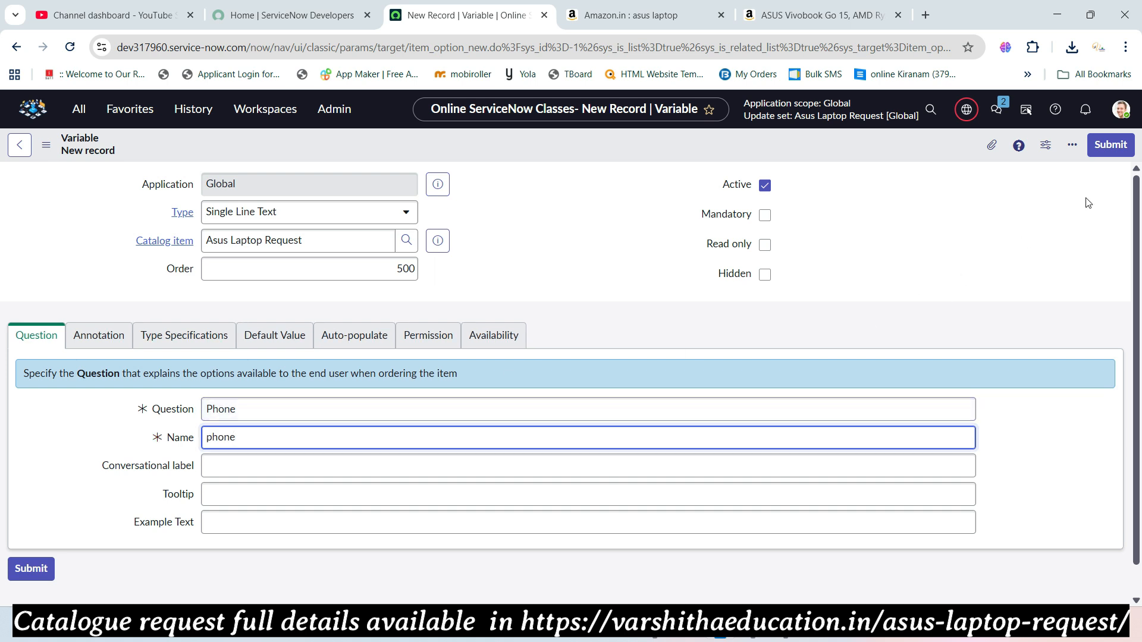
left_click(1110, 145)
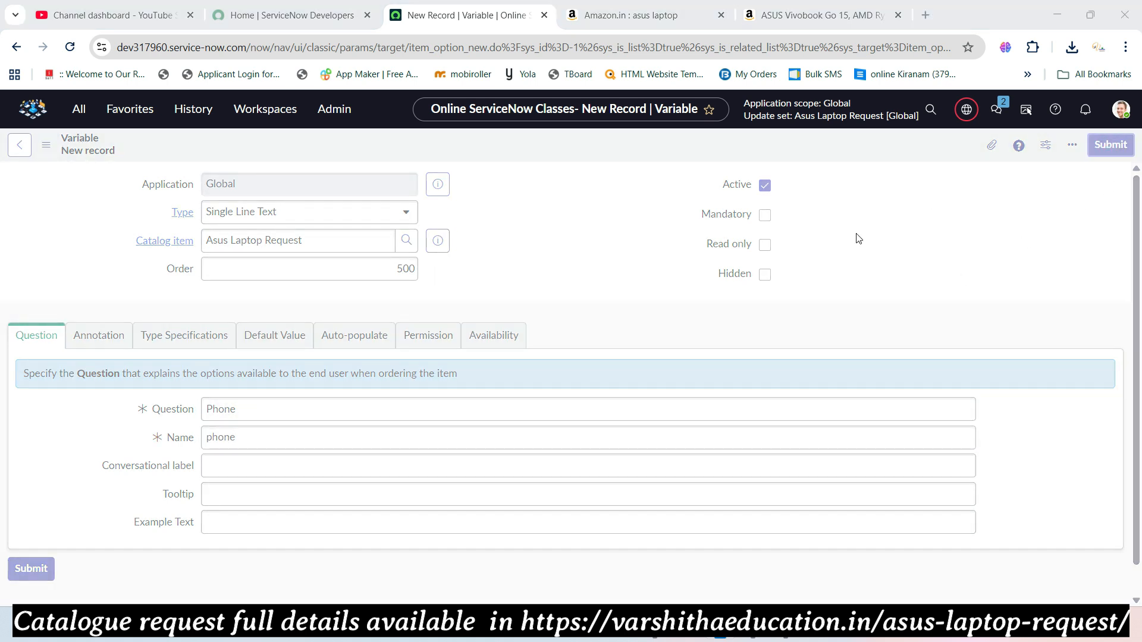
key("alt+Tab")
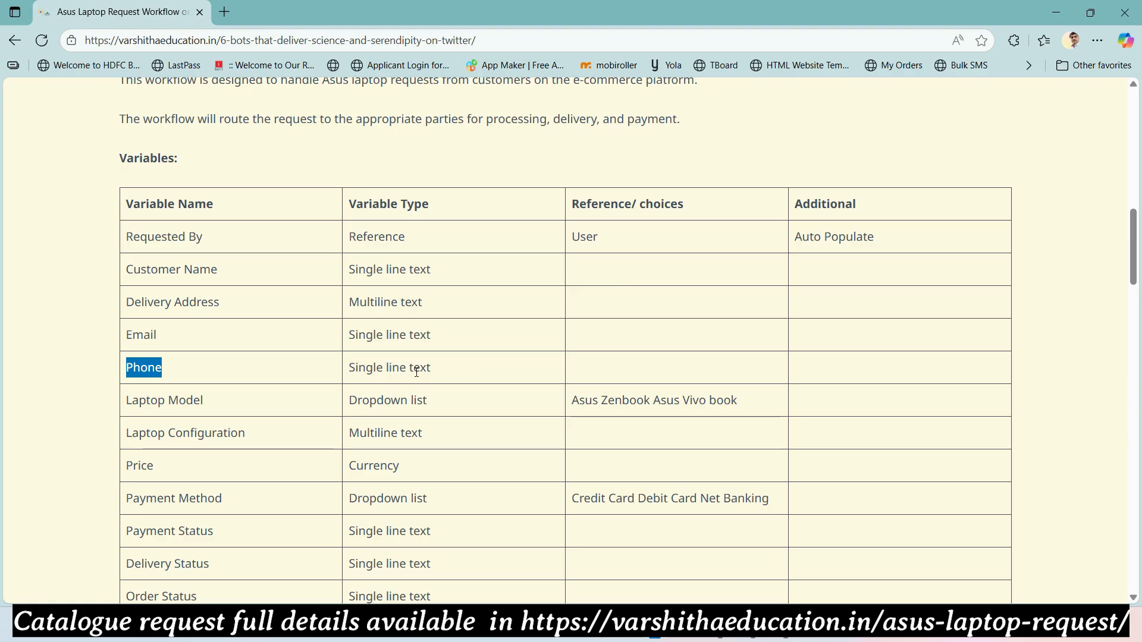
- Select the 'Laptop Model' variable name in the web page's variables table
left_click_drag(217, 401, 123, 203)
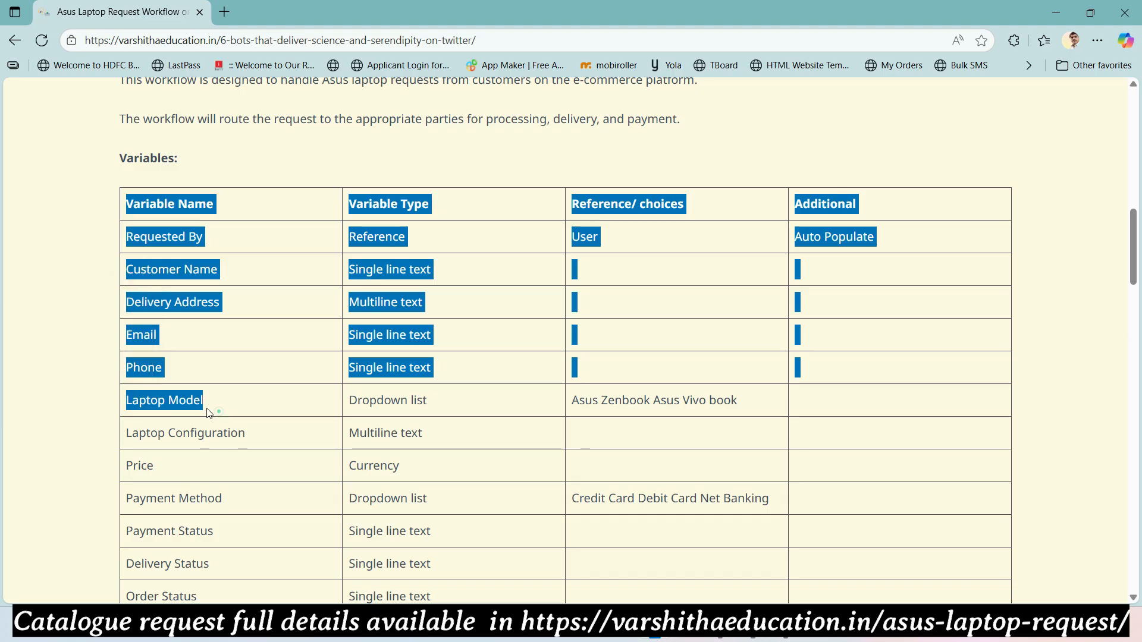
left_click(213, 406)
left_click_drag(204, 405, 128, 402)
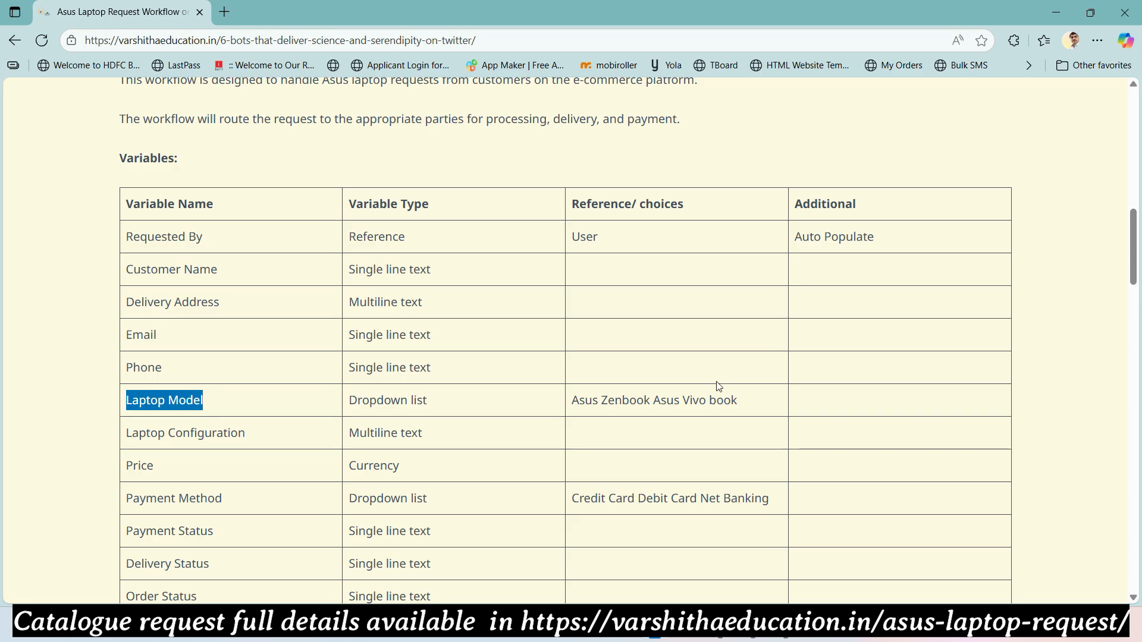
- Start a new variable with order 600 and question 'Laptop Model'
key("alt+Tab")
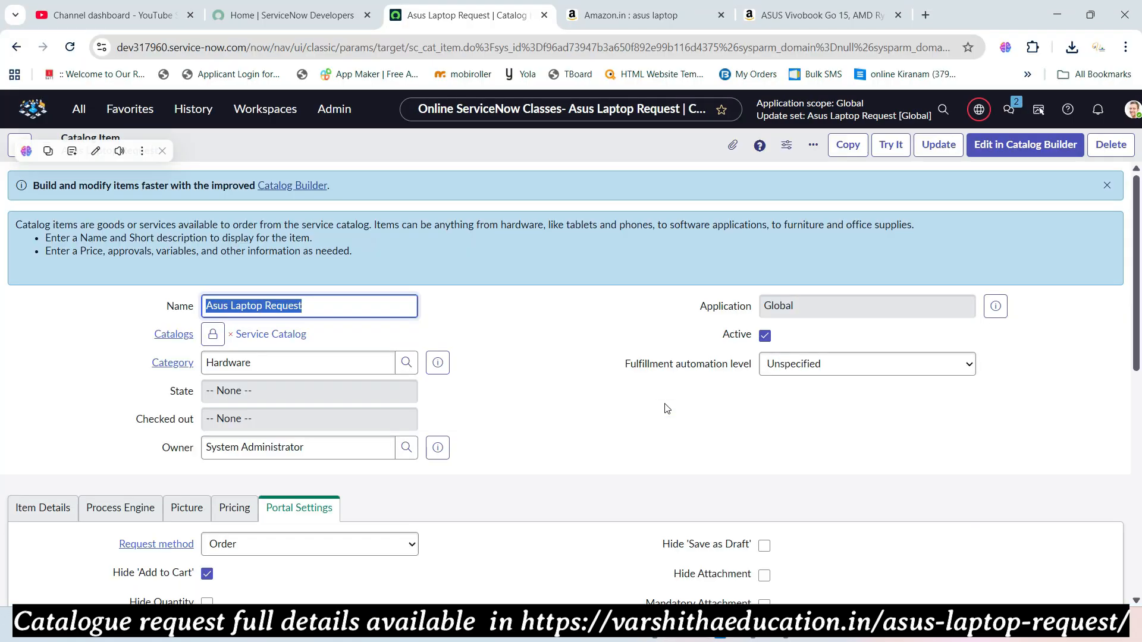
scroll(577, 379, "down", 8)
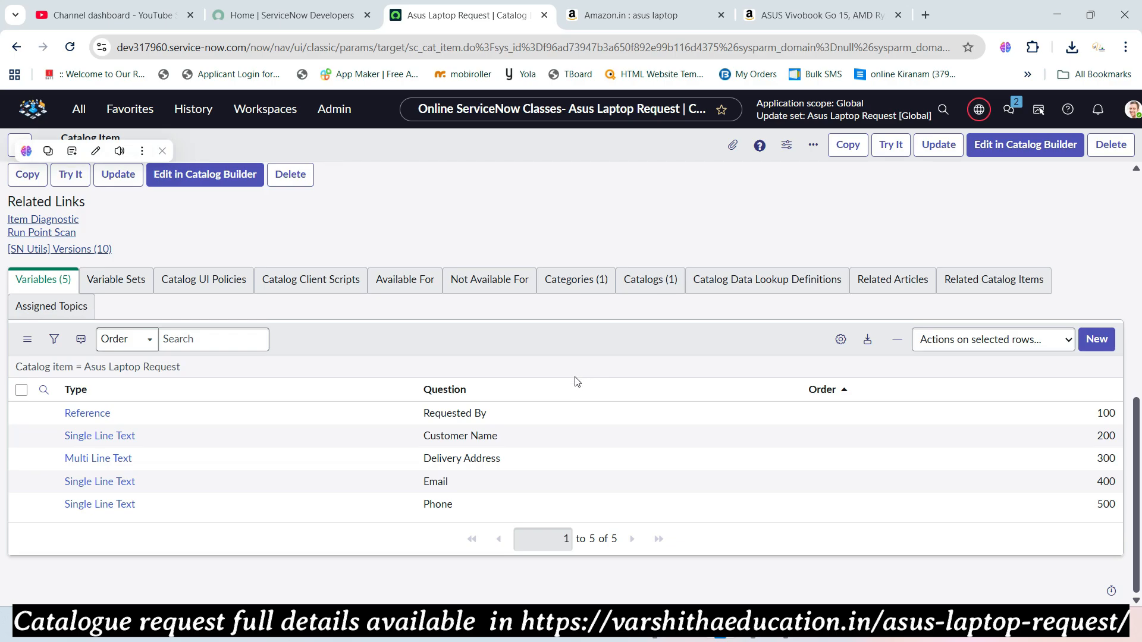
left_click(1096, 340)
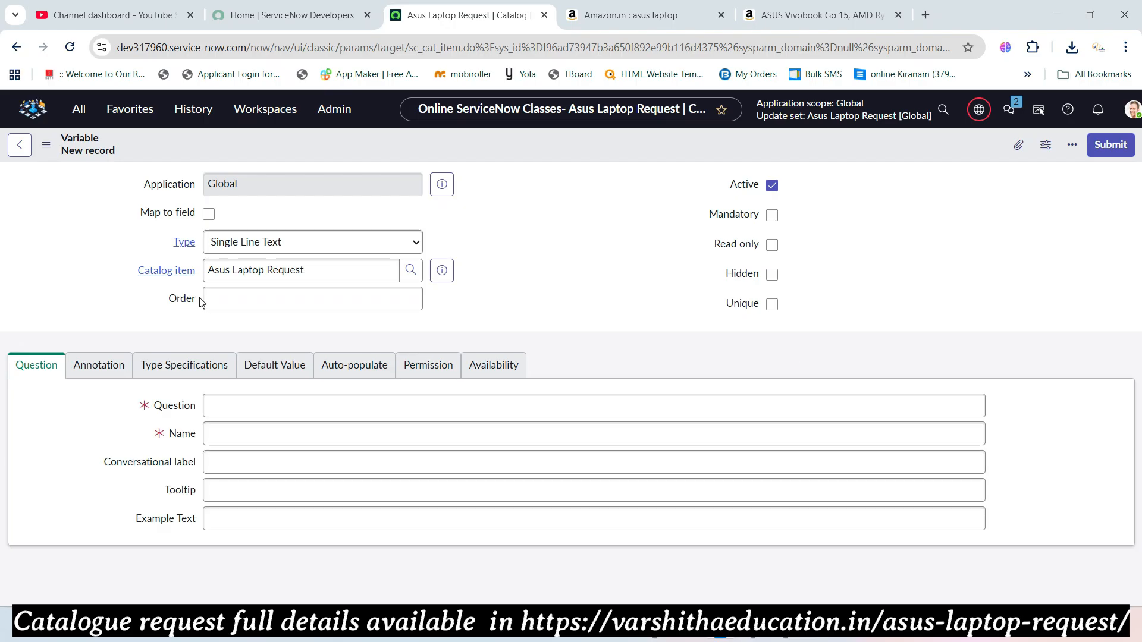
left_click(177, 299)
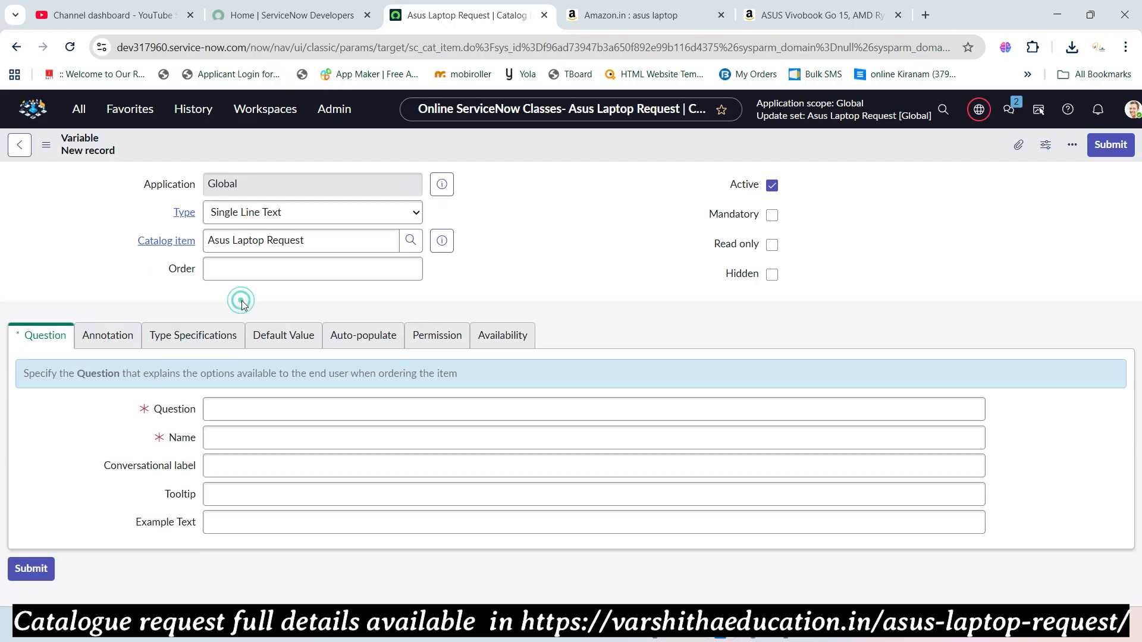
left_click(243, 268)
type("600")
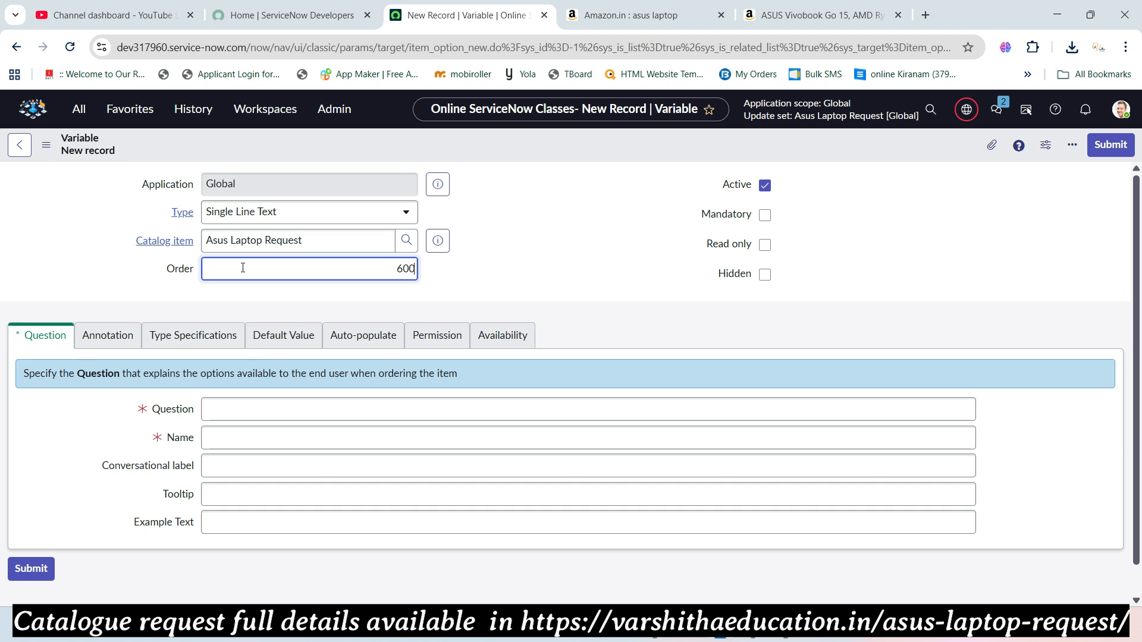
left_click(276, 408)
type("Laptop Model")
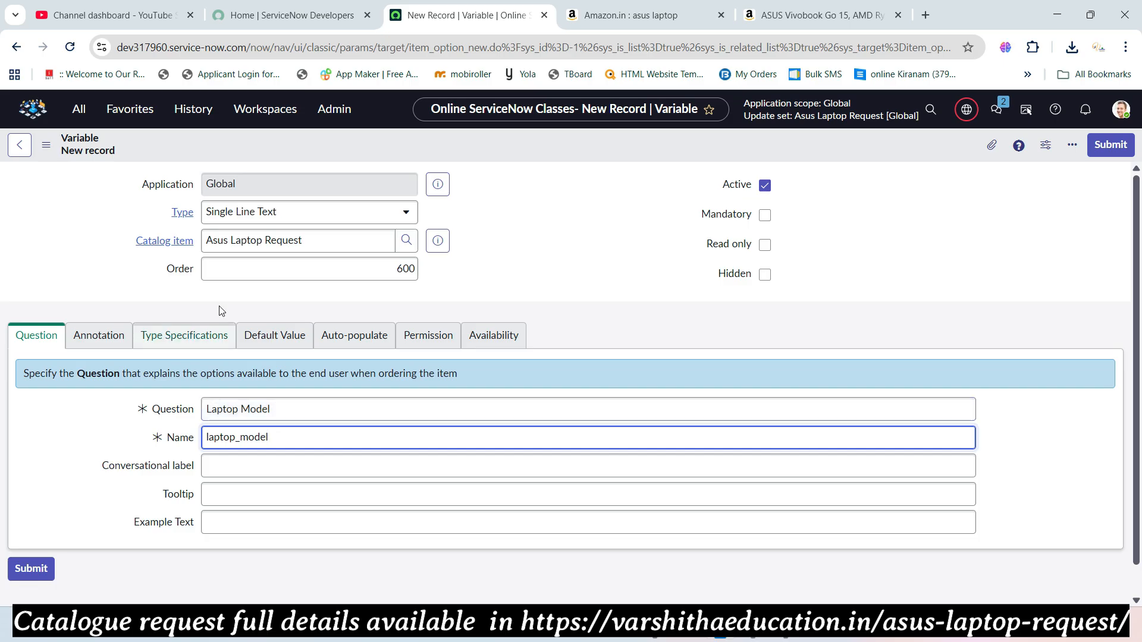
- Set the type to Multiple Choice and save the variable, staying on the form
left_click(244, 211)
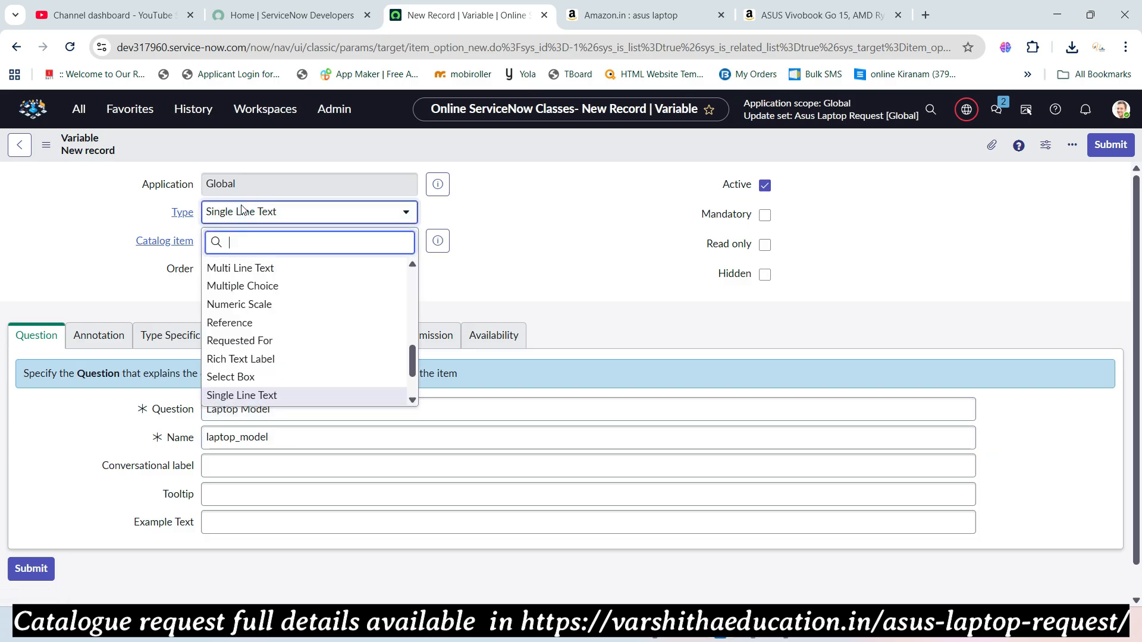
type("dr")
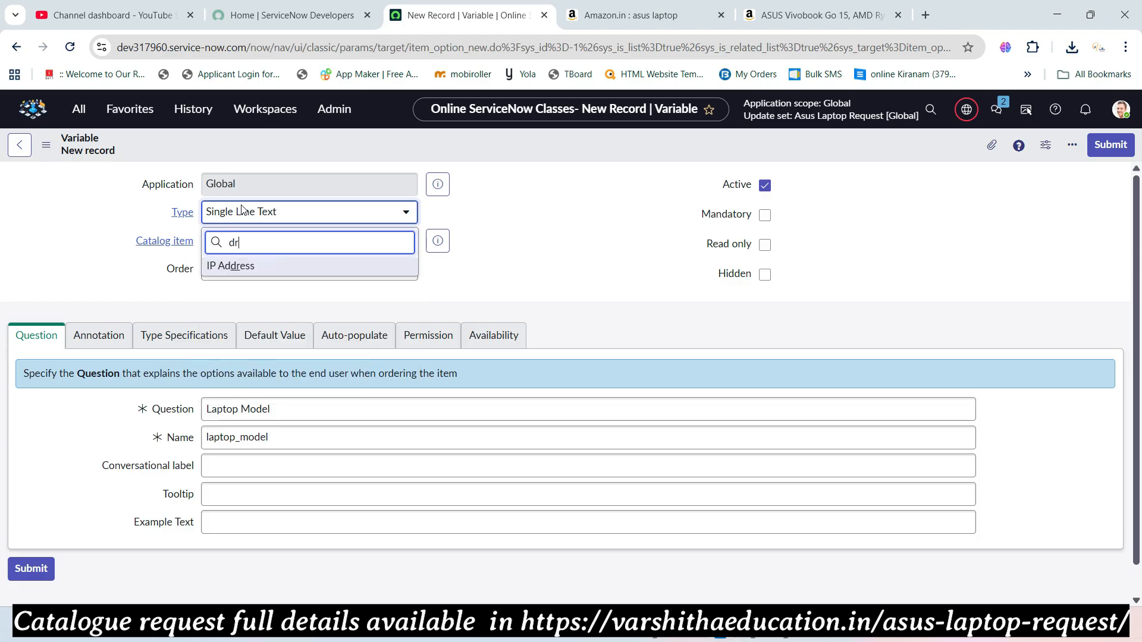
type("o")
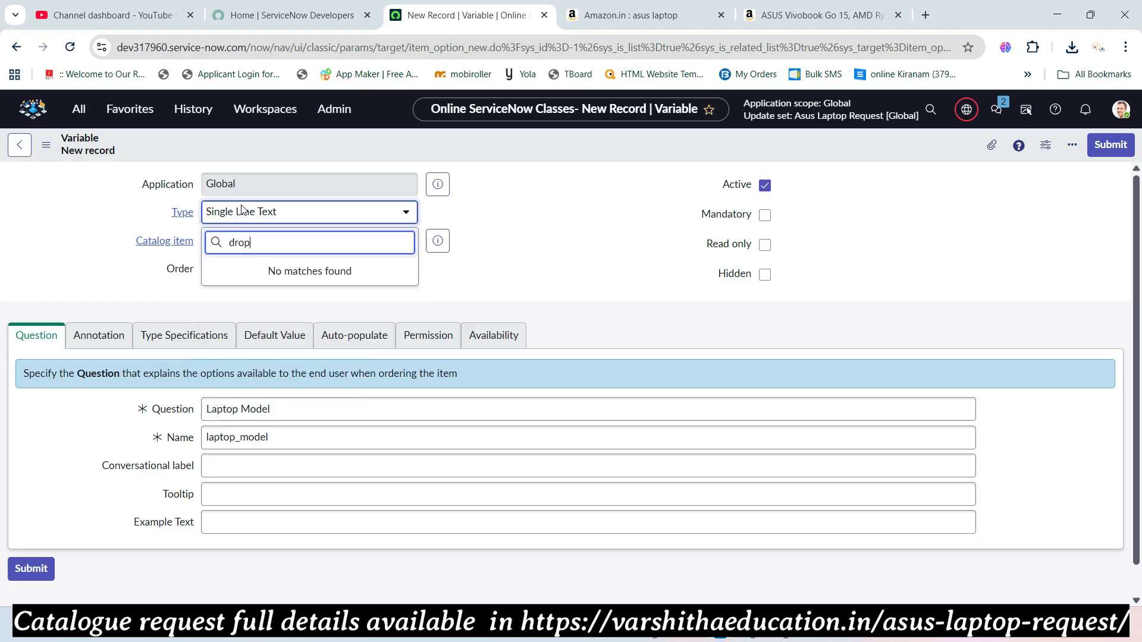
type("p")
key("BackSpace")
key("BackSpace")
key("BackSpace")
key("BackSpace")
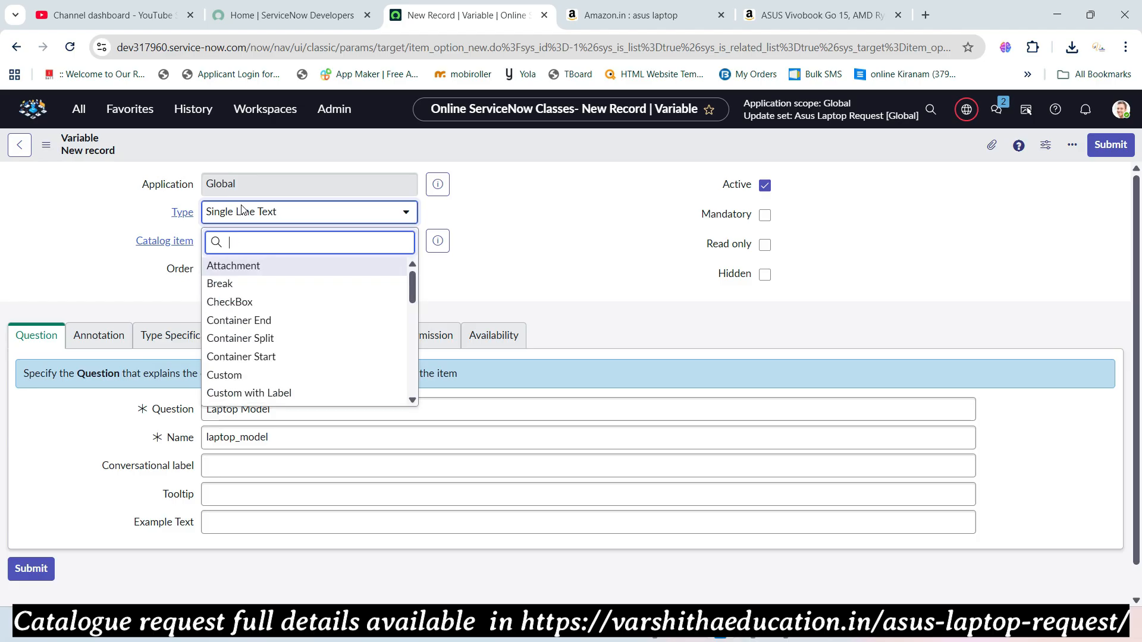
type("mul")
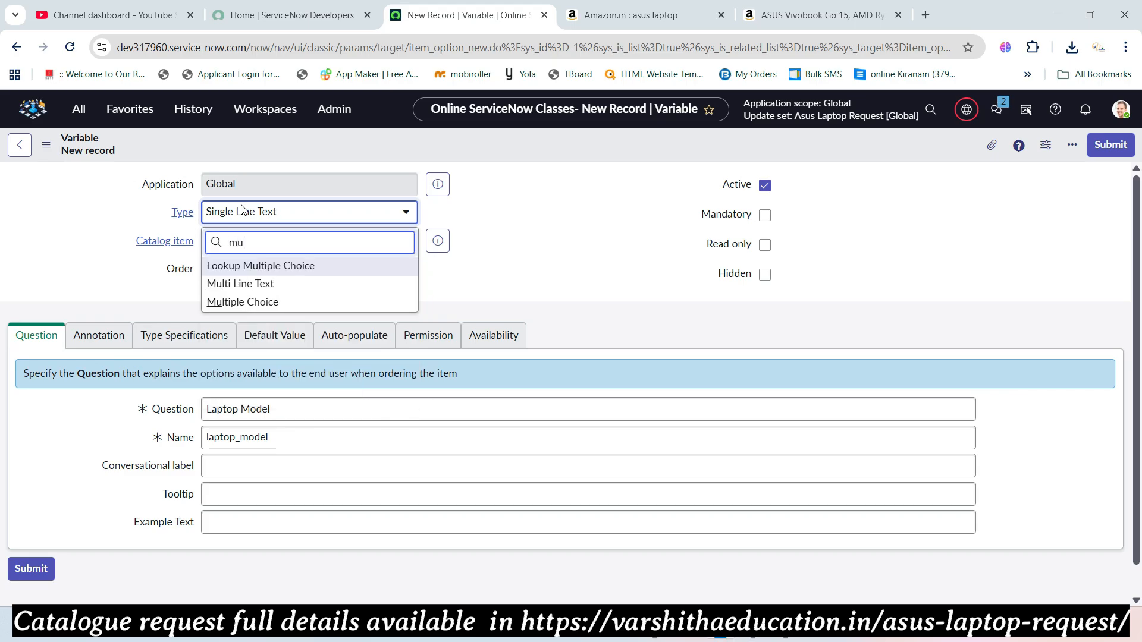
left_click(232, 303)
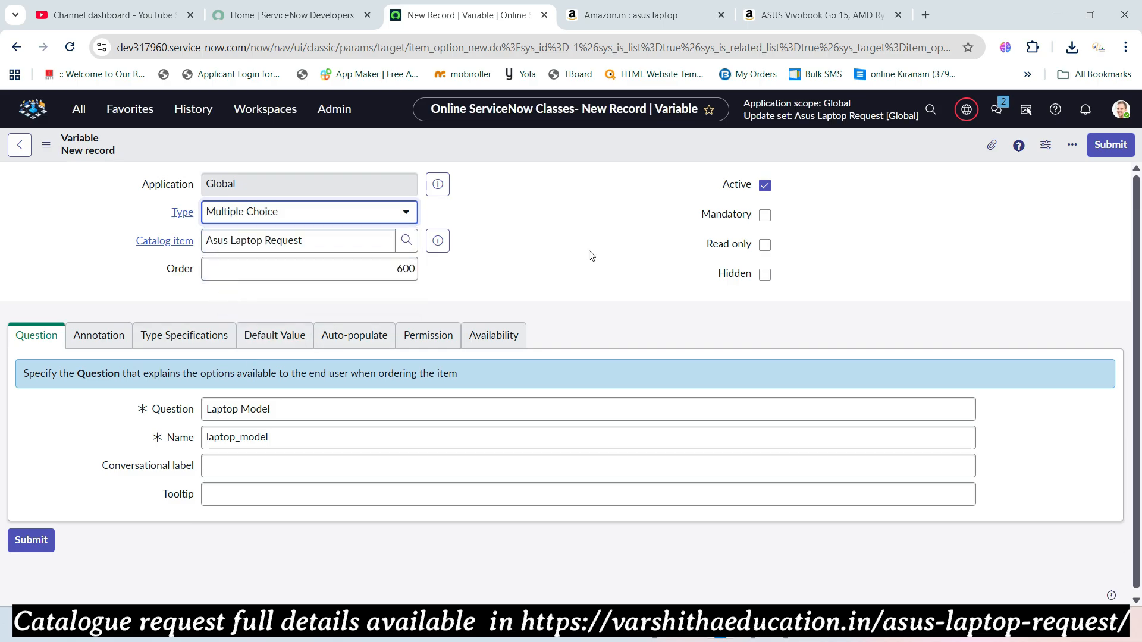
right_click(585, 142)
left_click(593, 152)
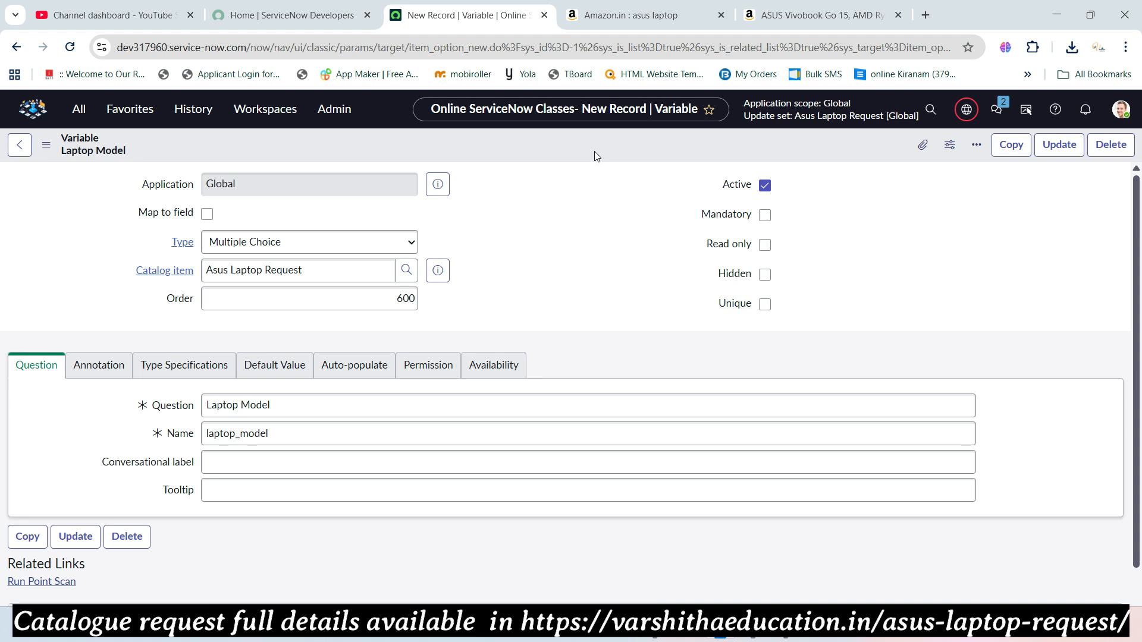
- Add question choice 'Asus Zenbook' with value asuszenbook and order 100
scroll(527, 267, "down", 1)
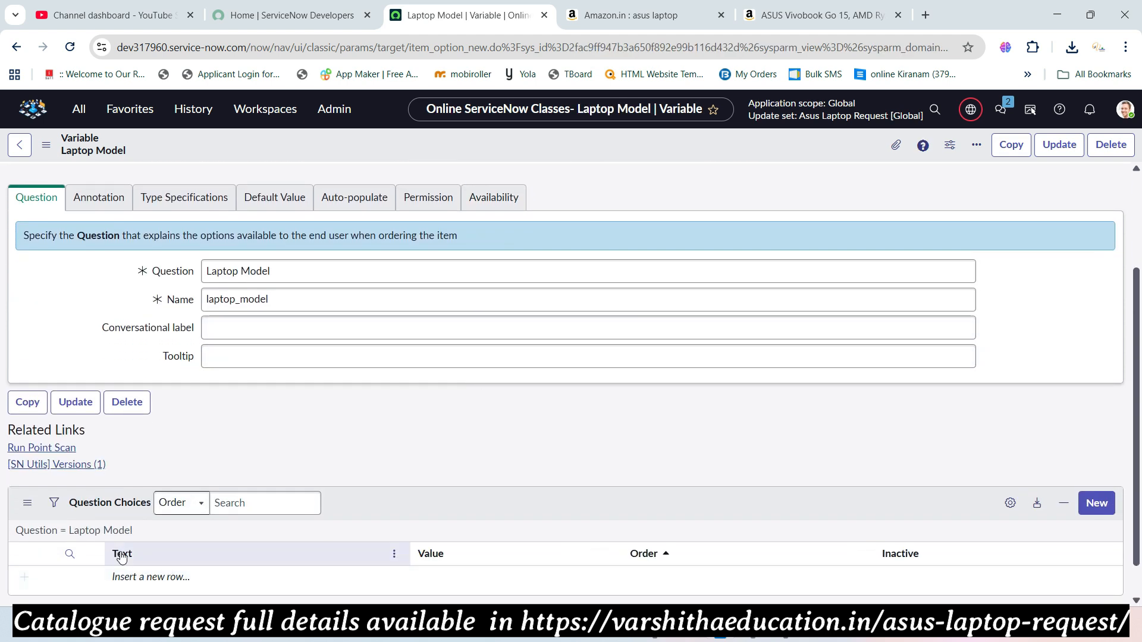
left_click(124, 573)
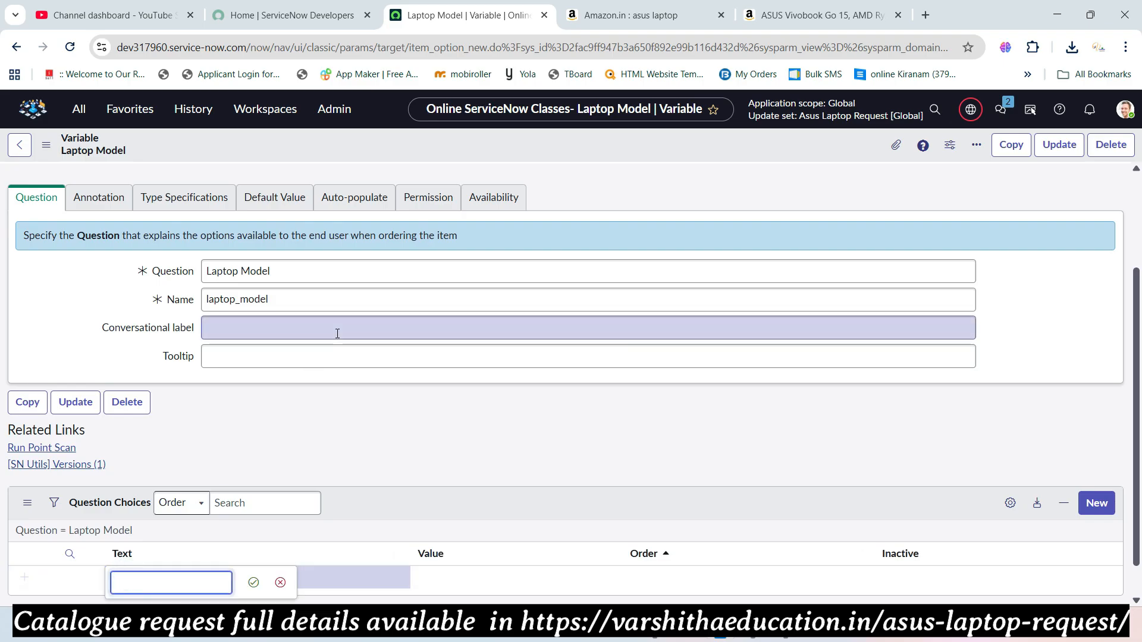
key("alt+Tab")
left_click_drag(571, 402, 655, 411)
key("ctrl+c")
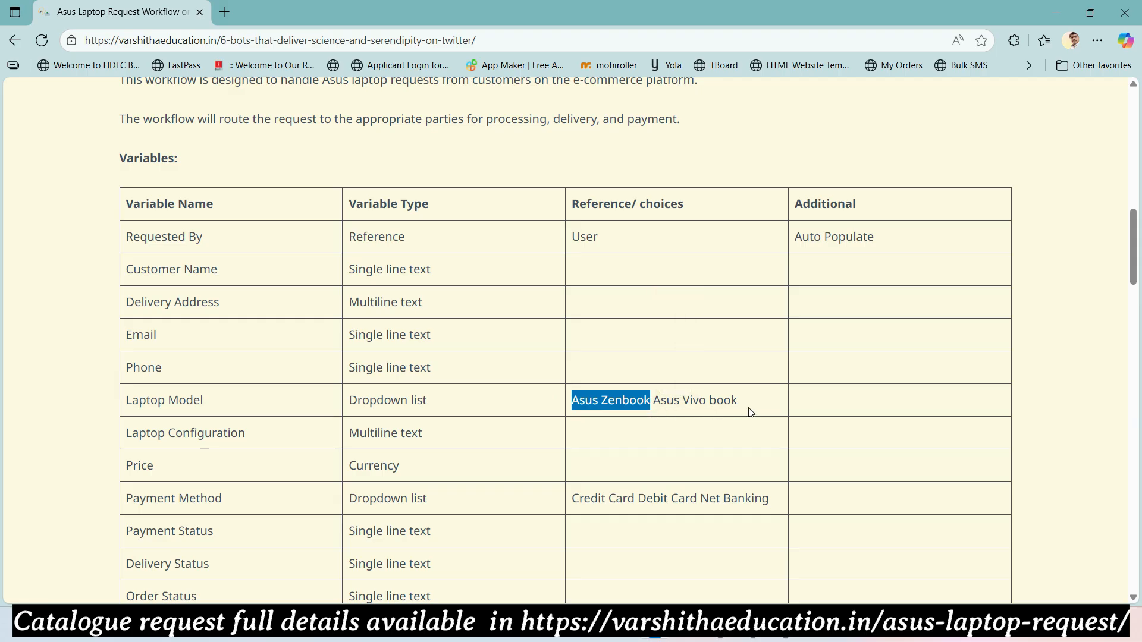
key("alt+Tab")
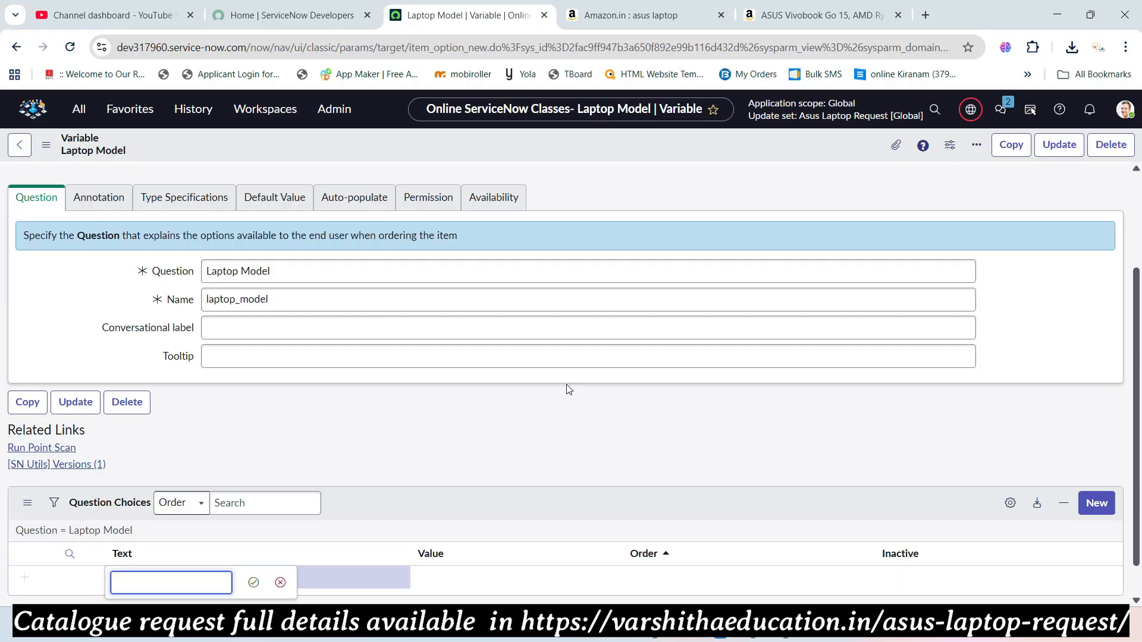
scroll(562, 388, "down", 1)
key("ctrl+v")
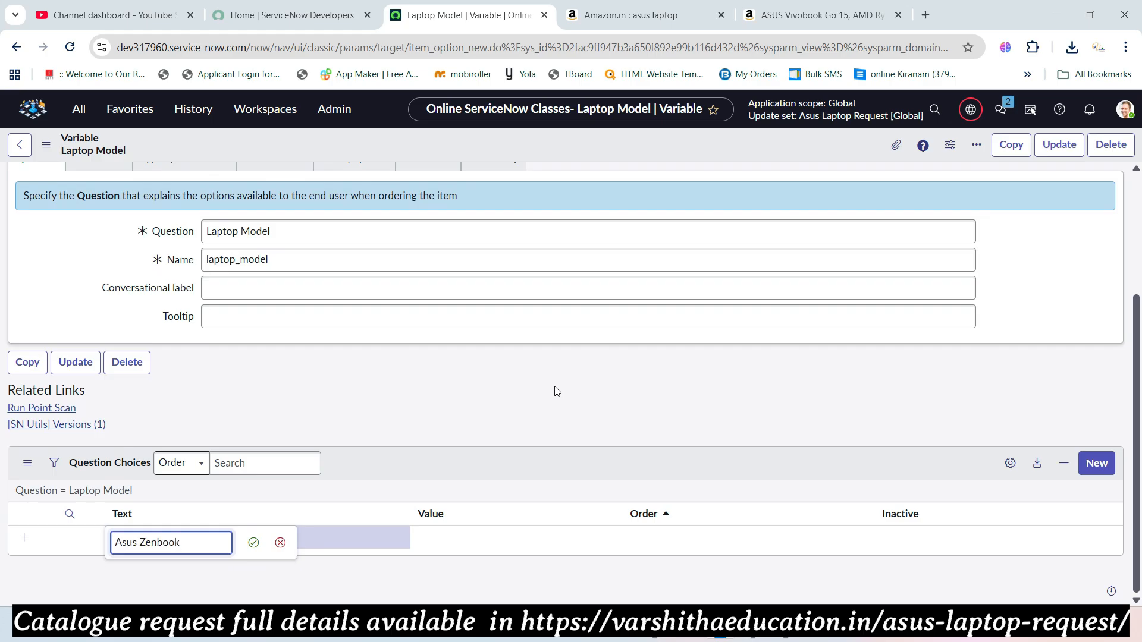
key("Tab")
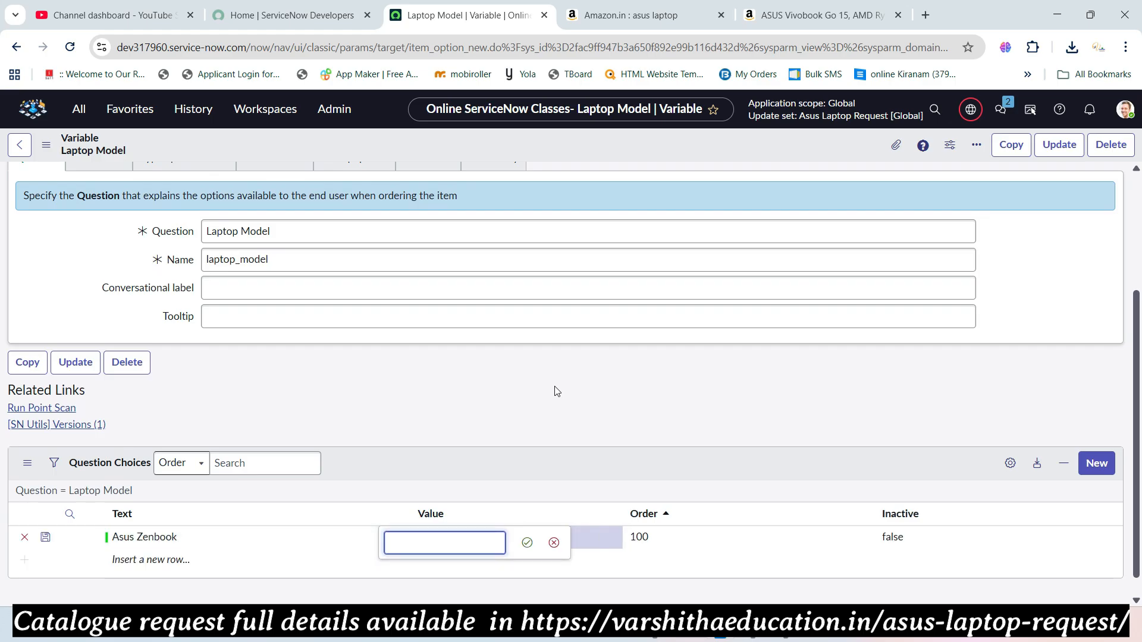
type("asu")
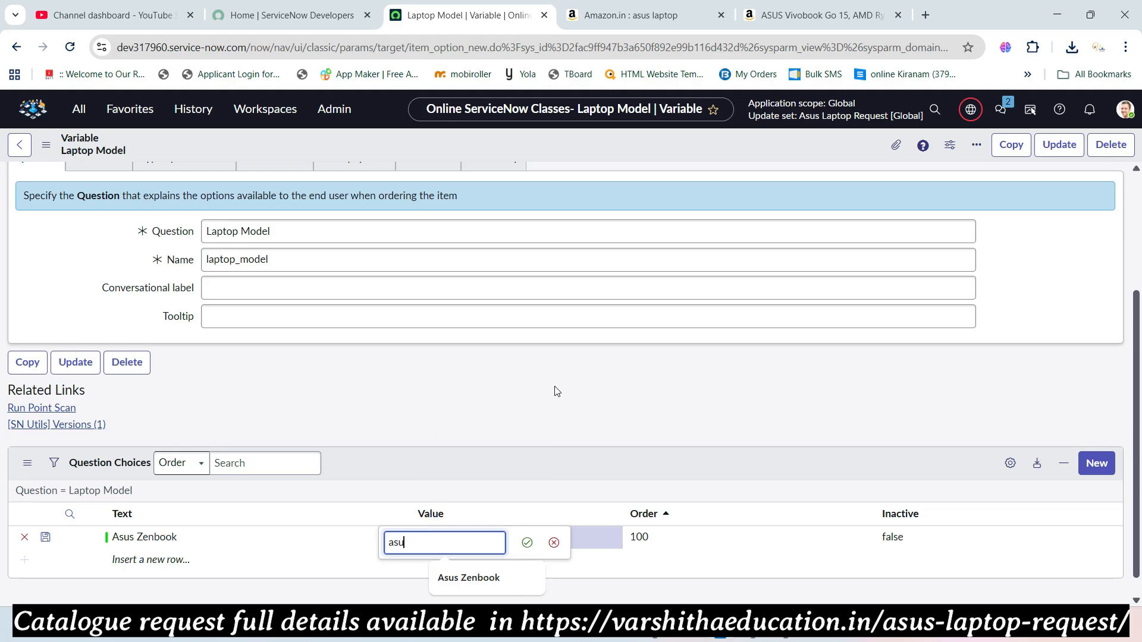
type("szenboo")
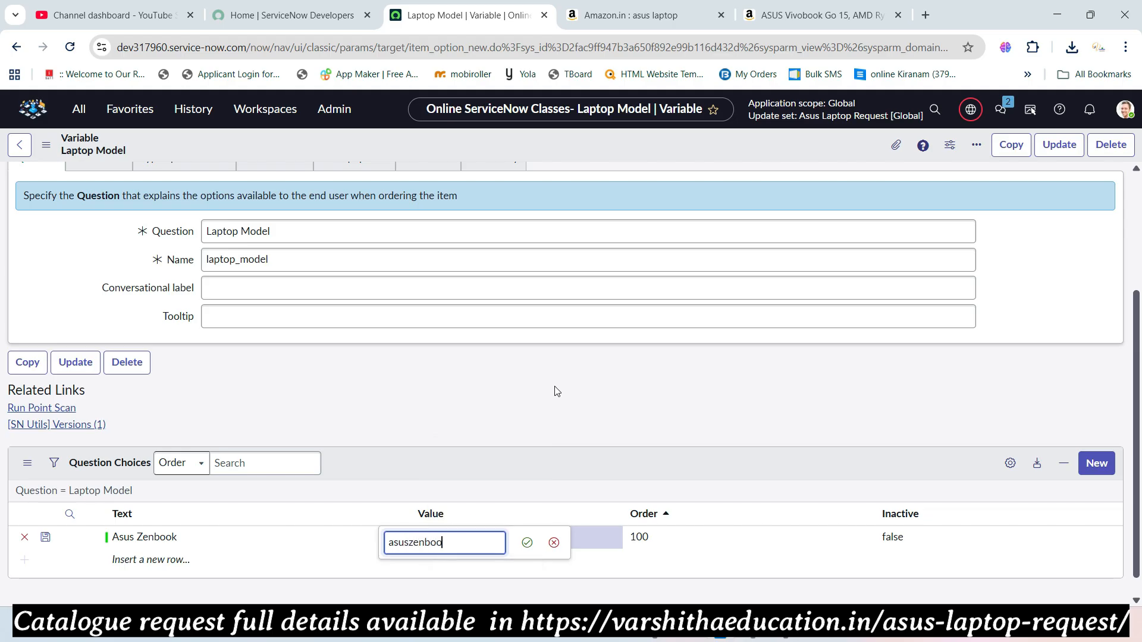
type("k")
key("Tab")
key("Tab")
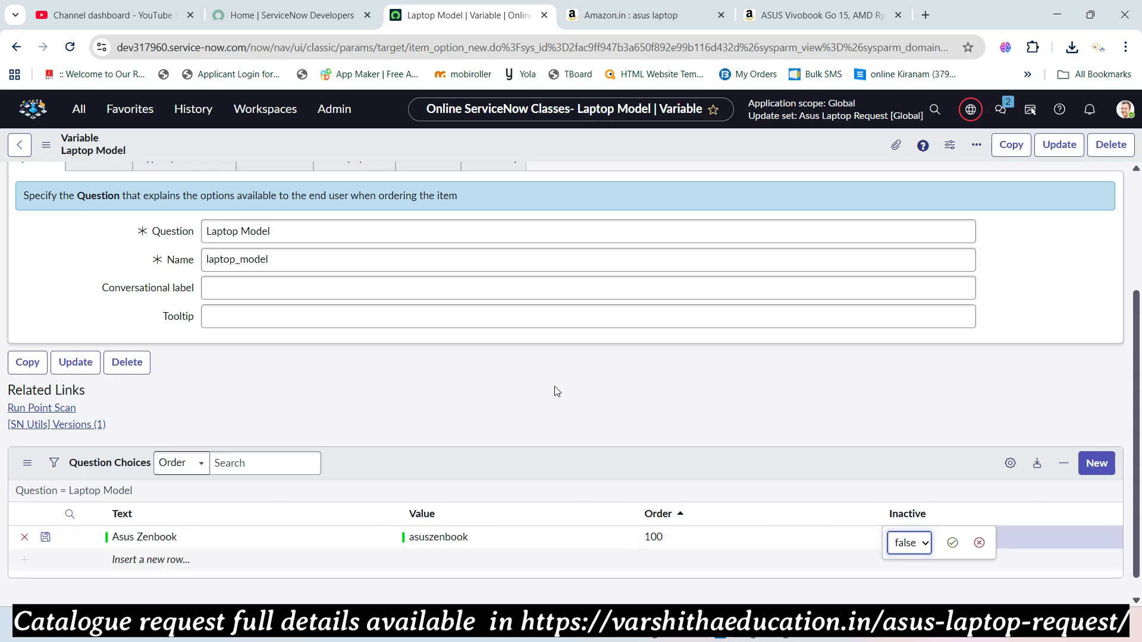
key("Tab")
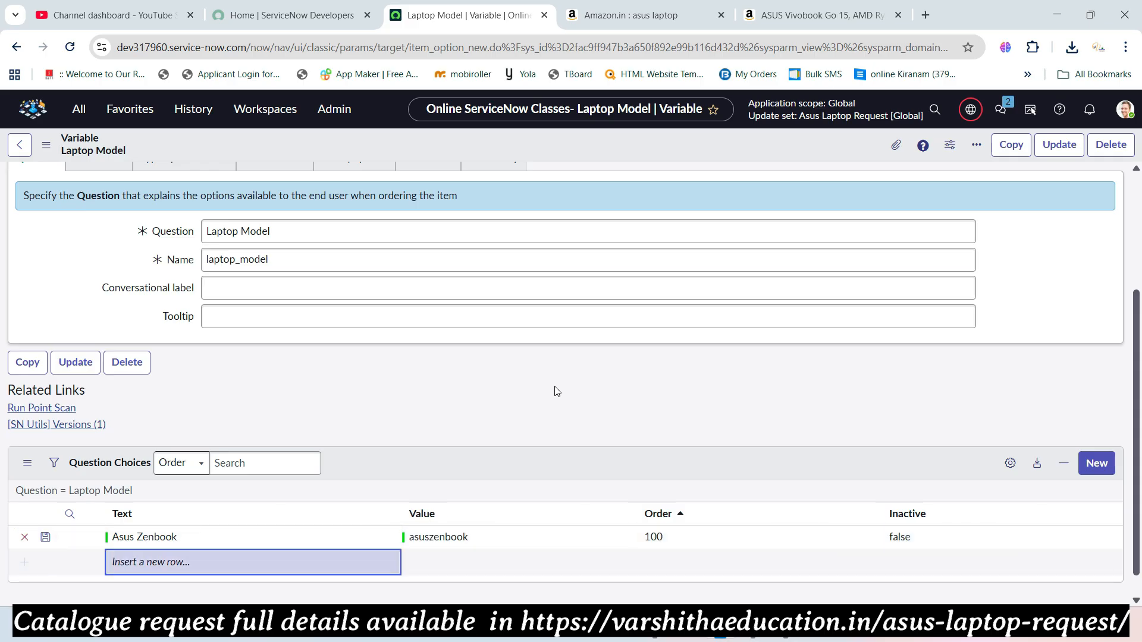
- Add choice 'Asus Vivo book' with value asusvivobook and order 200, then update the variable
left_click(198, 560)
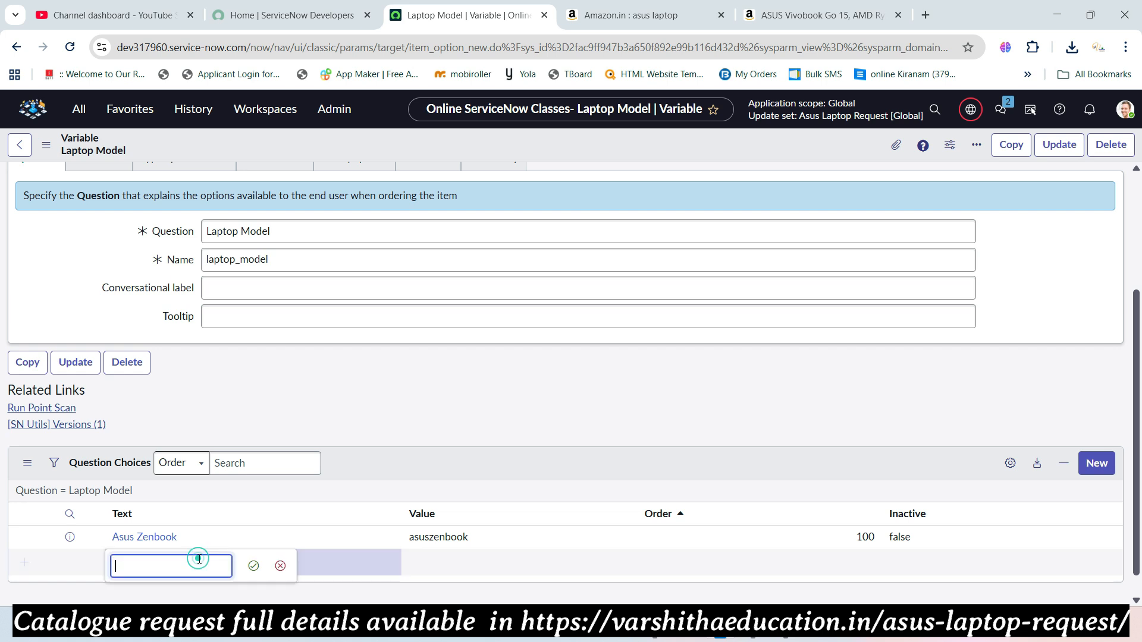
key("alt+Tab")
left_click_drag(653, 400, 735, 403)
key("ctrl+c")
key("alt+Tab")
key("ctrl+v")
type("k")
key("Tab")
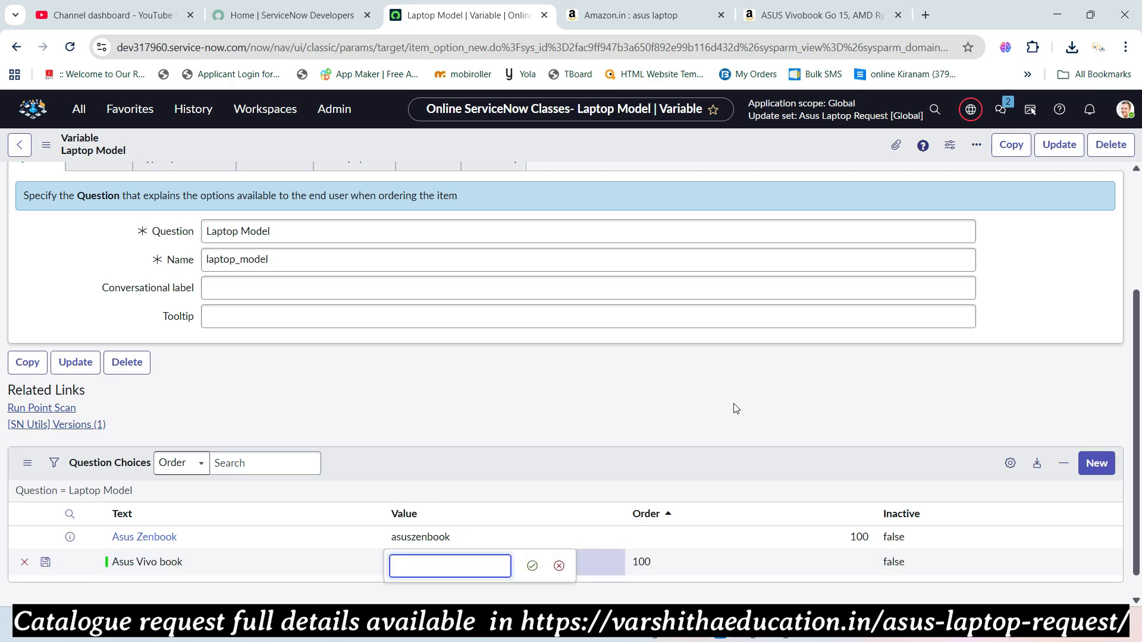
type("asus")
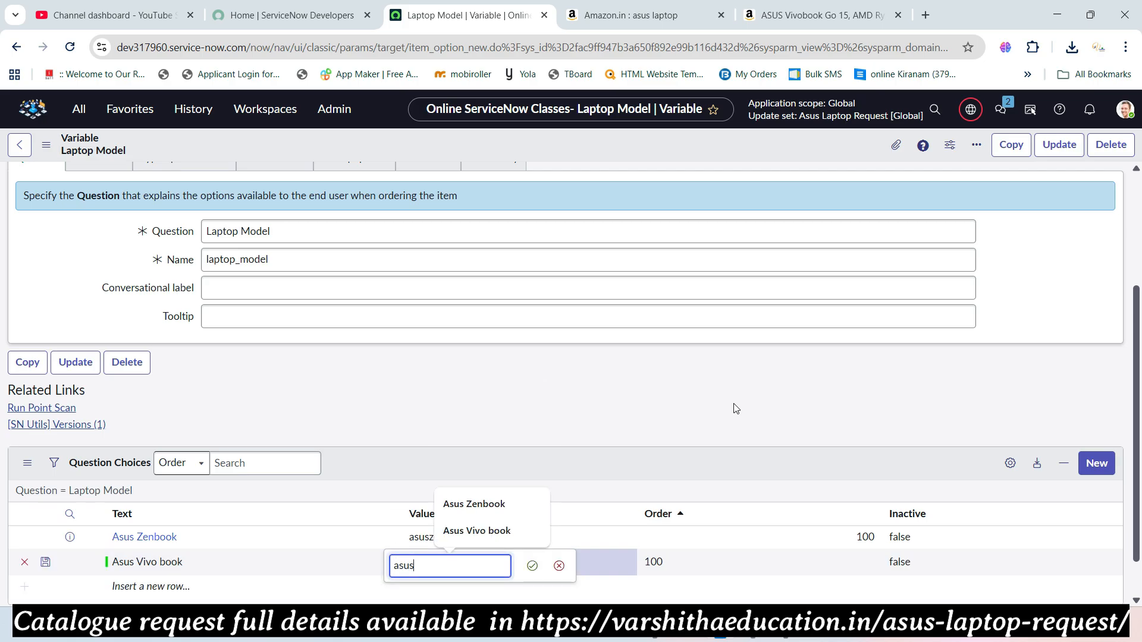
type("vivobook")
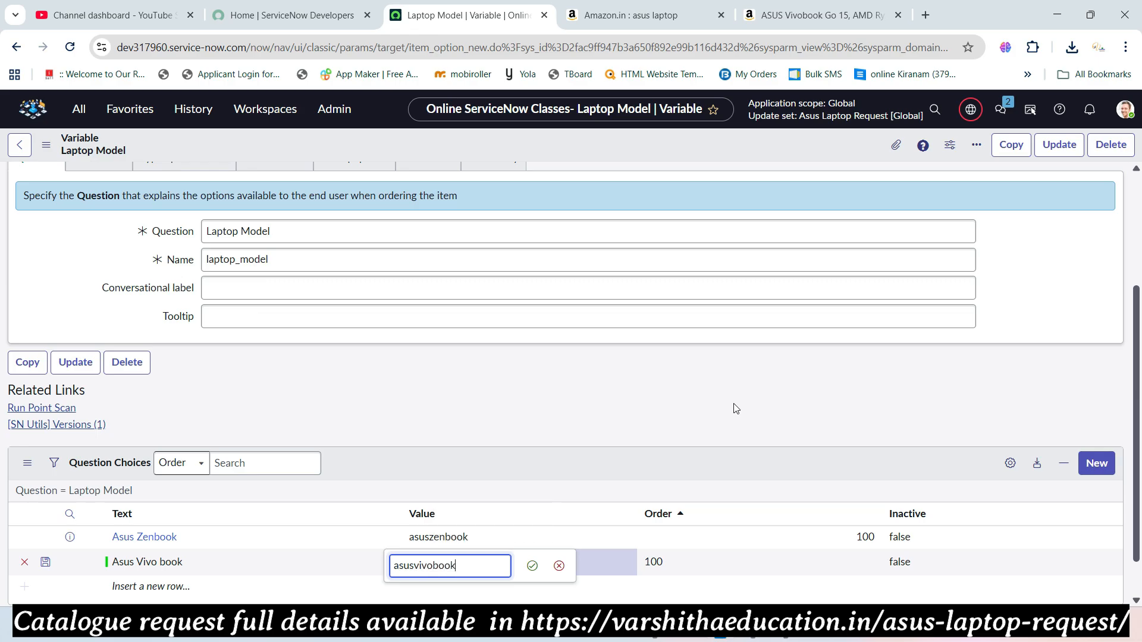
key("Tab")
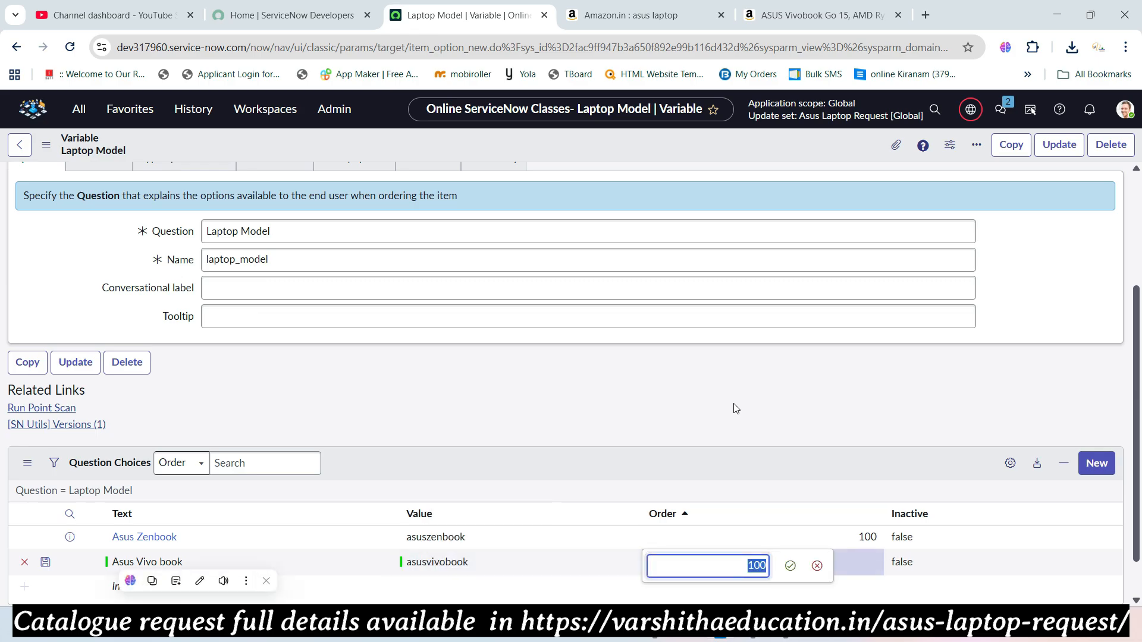
type("200")
key("Return")
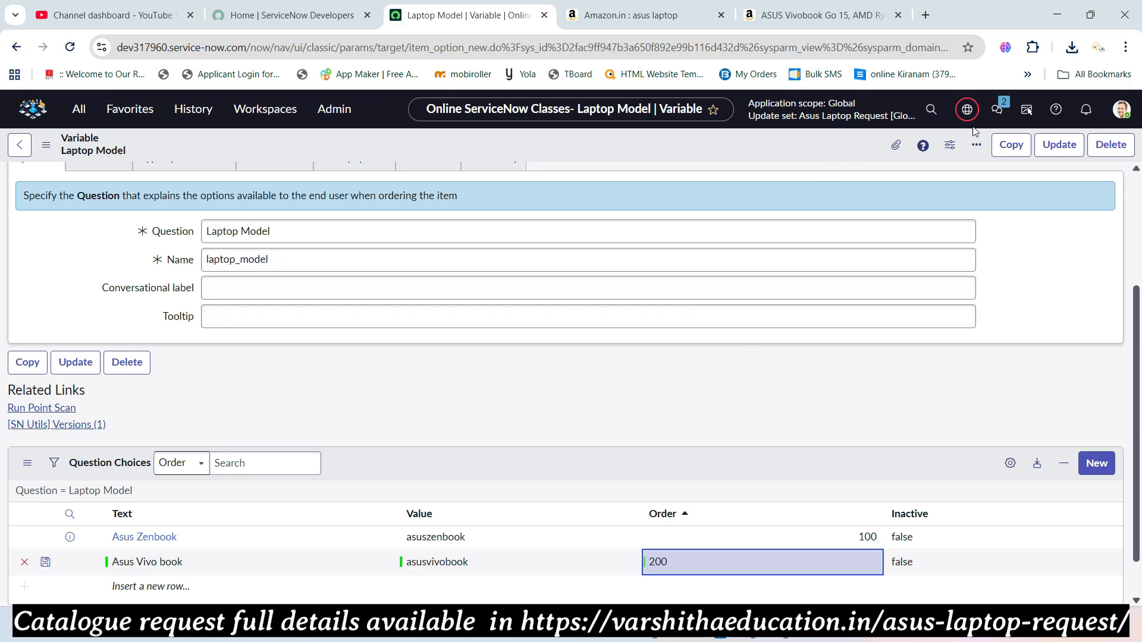
left_click(1062, 147)
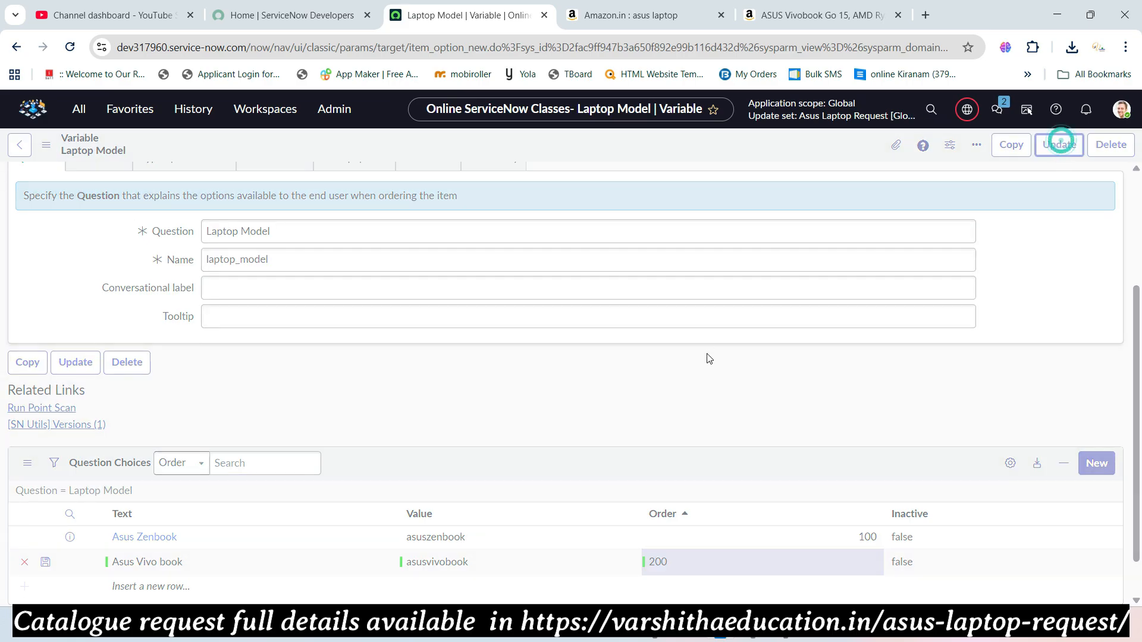
key("alt+Tab")
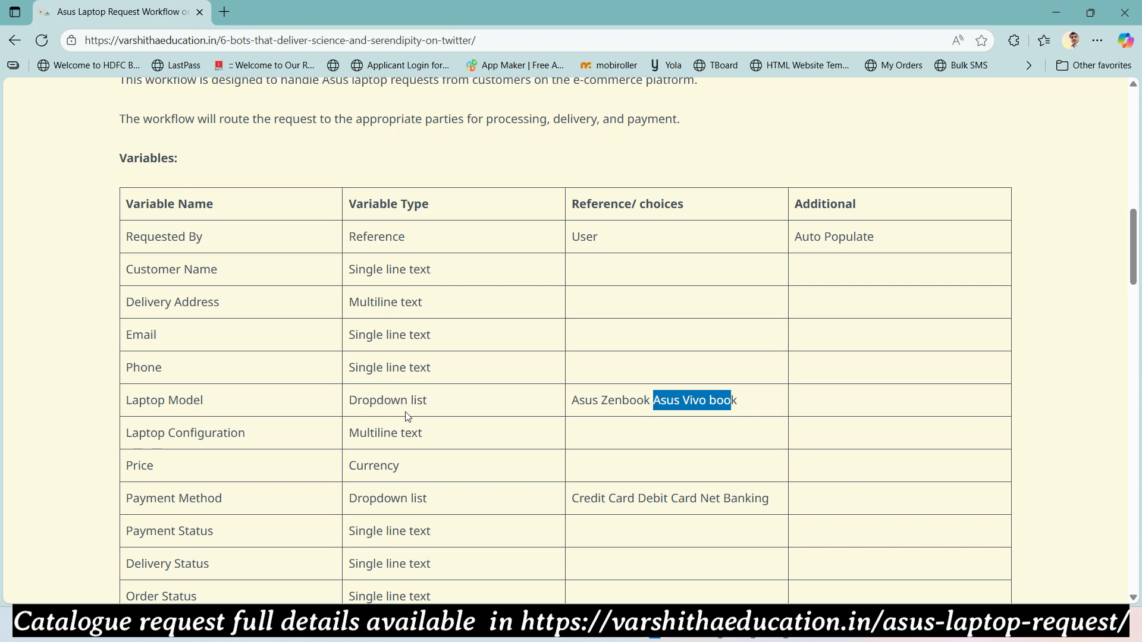
left_click_drag(253, 443, 126, 428)
key("ctrl+c")
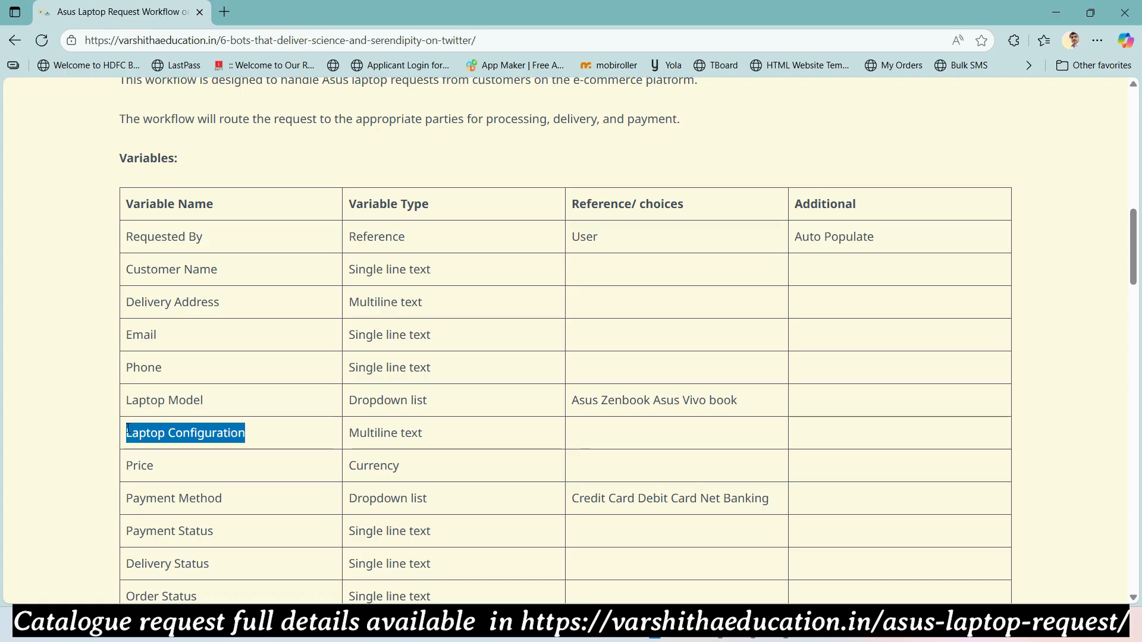
key("alt+Tab")
scroll(284, 408, "down", 5)
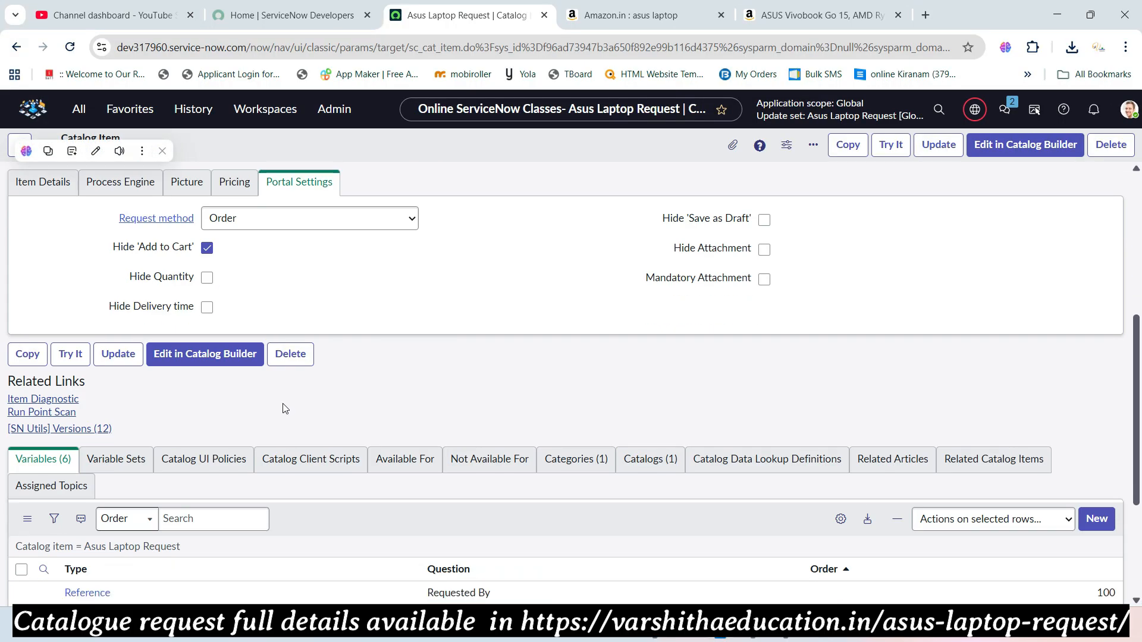
scroll(284, 408, "down", 2)
left_click(1098, 400)
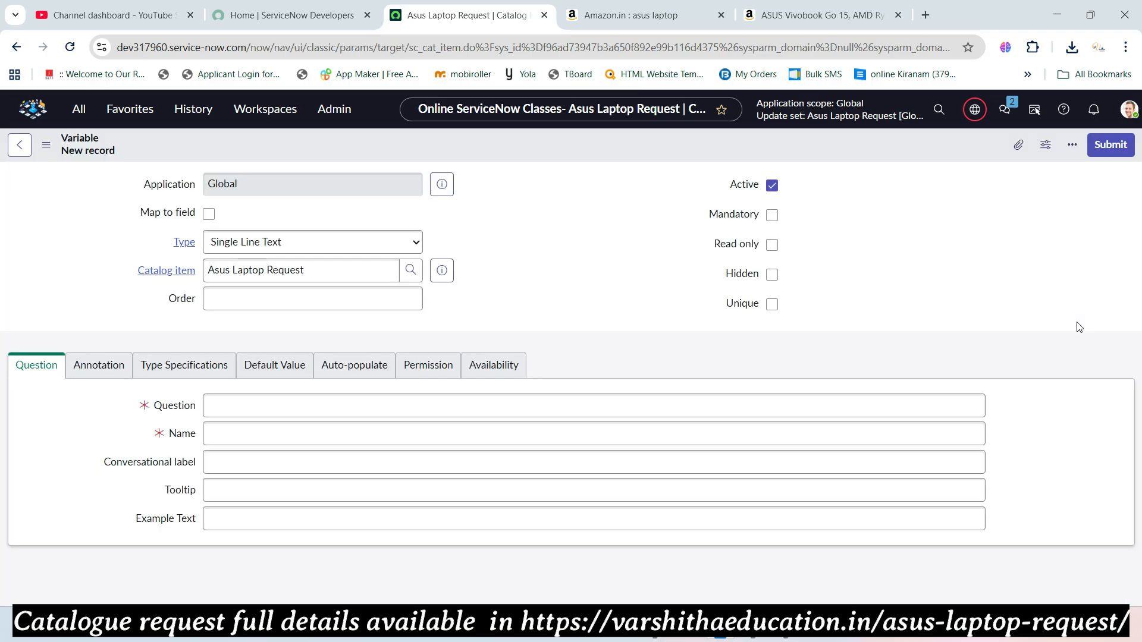
key("alt+Tab")
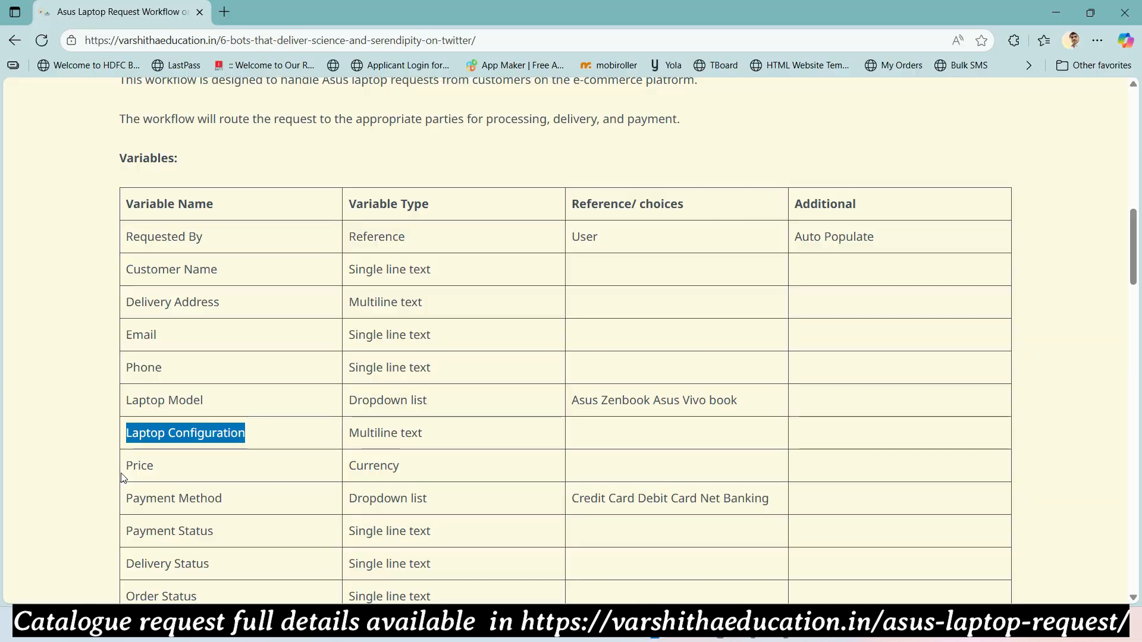
key("alt+Tab")
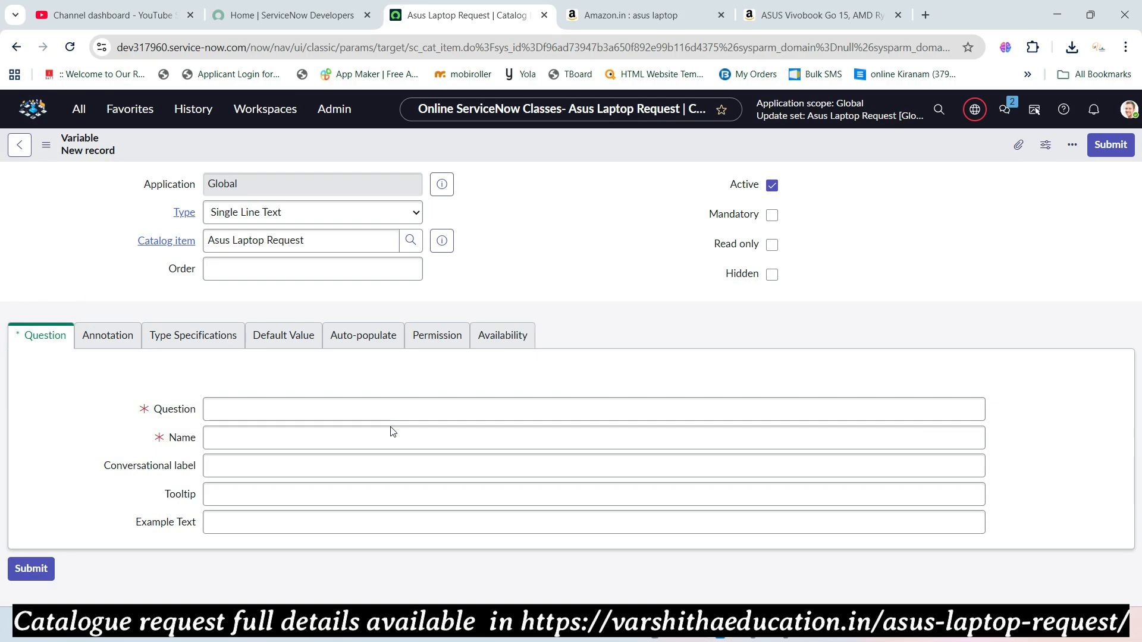
- Create and submit the Multi Line Text variable 'Laptop Configuration' with order 700
left_click(269, 212)
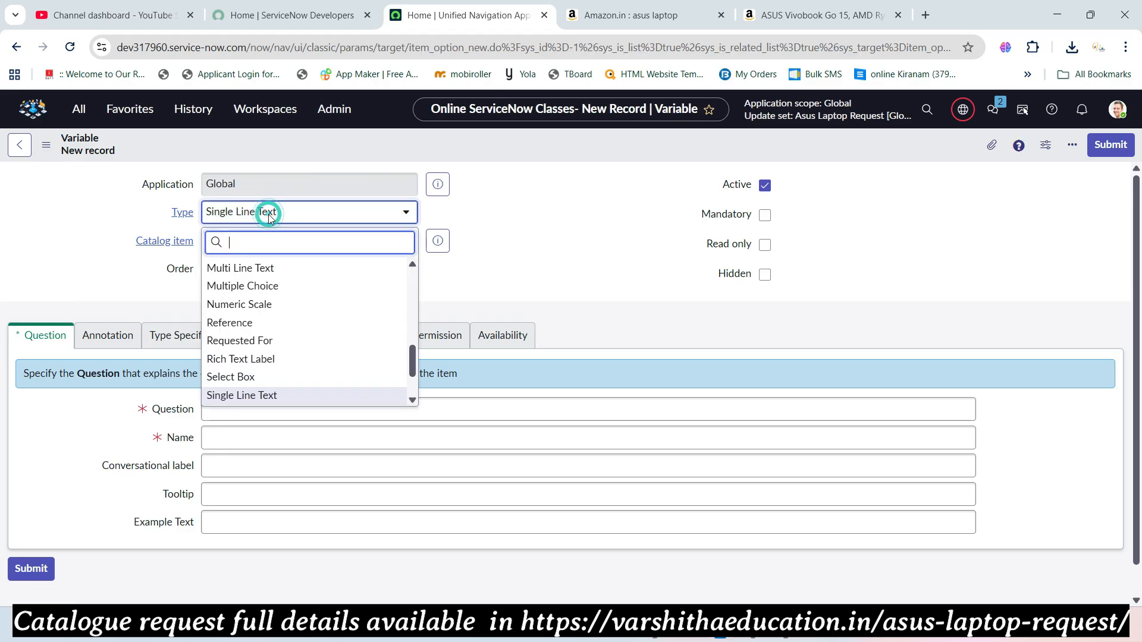
type("mul")
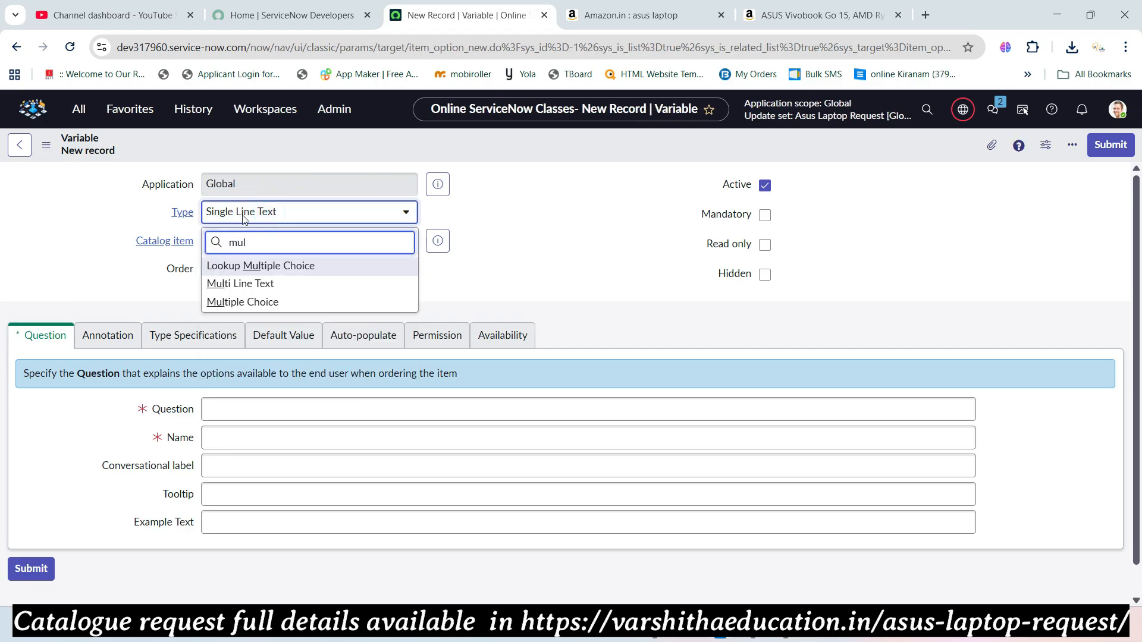
left_click(239, 283)
left_click(314, 269)
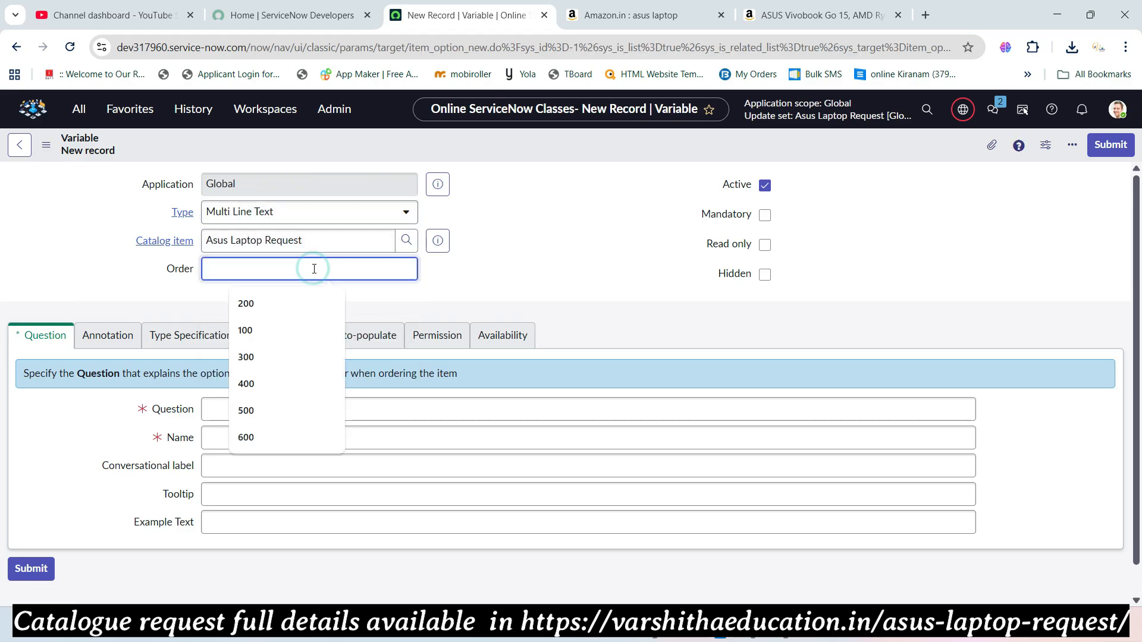
type("700")
left_click(260, 410)
key("ctrl+v")
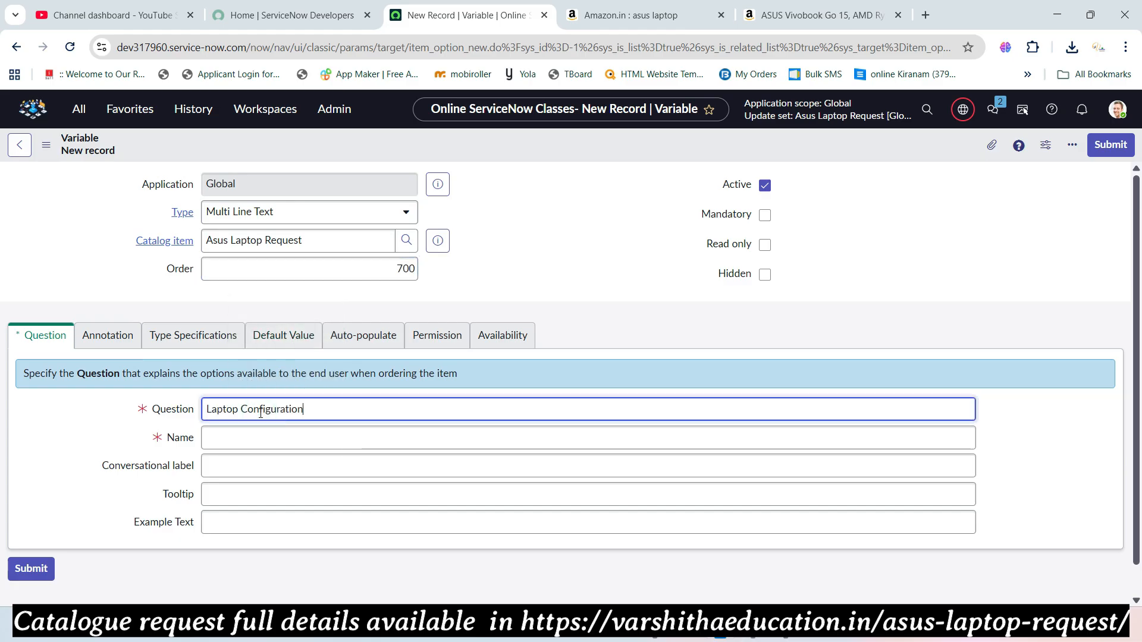
key("Tab")
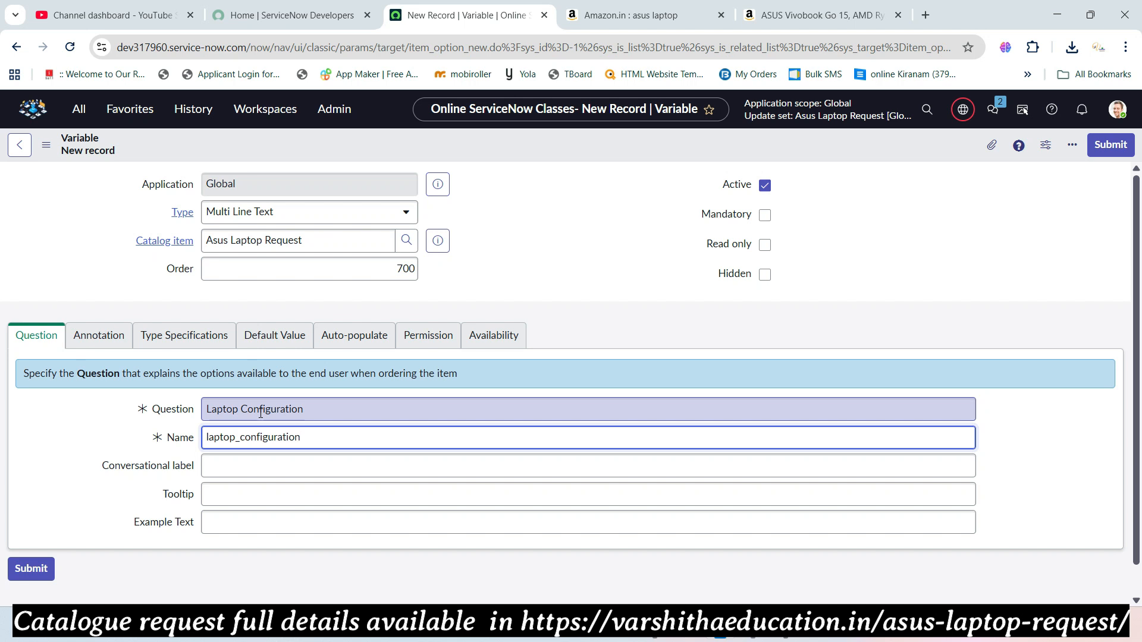
left_click(1107, 145)
key("alt+Tab")
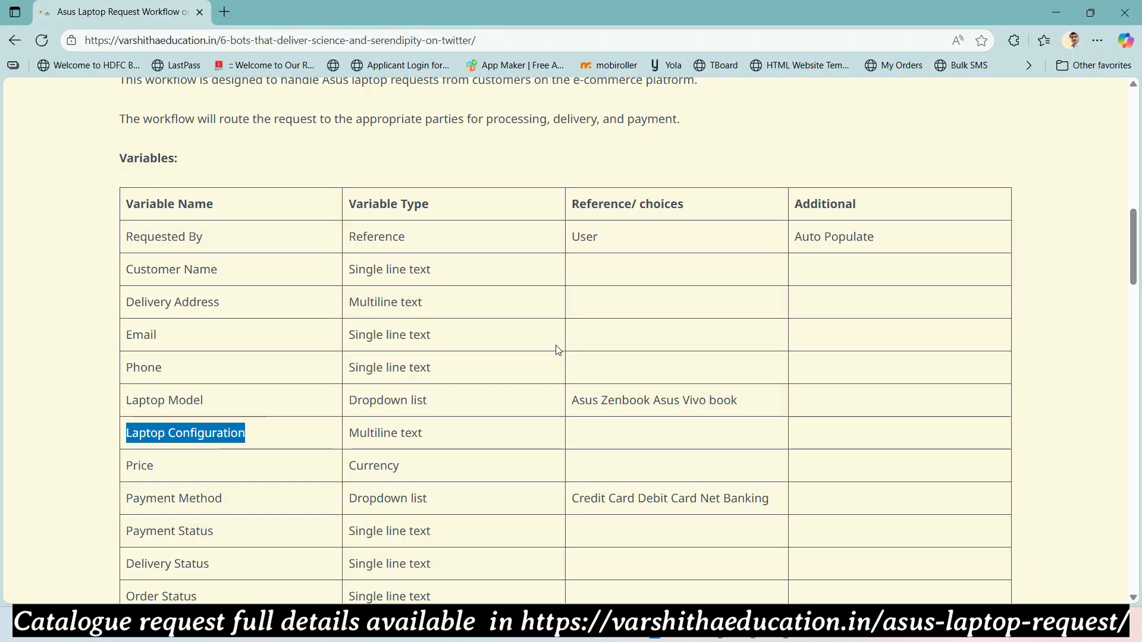
- Select the Price row in the reference table and check the item's pricing, still 0.00
scroll(441, 390, "down", 3)
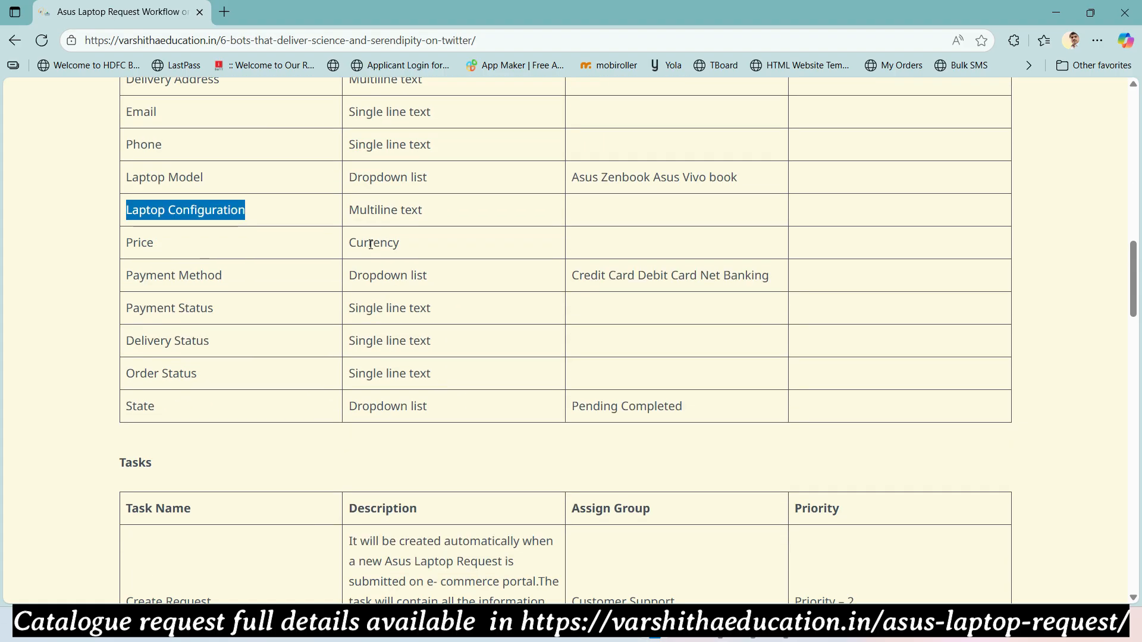
left_click_drag(156, 245, 127, 251)
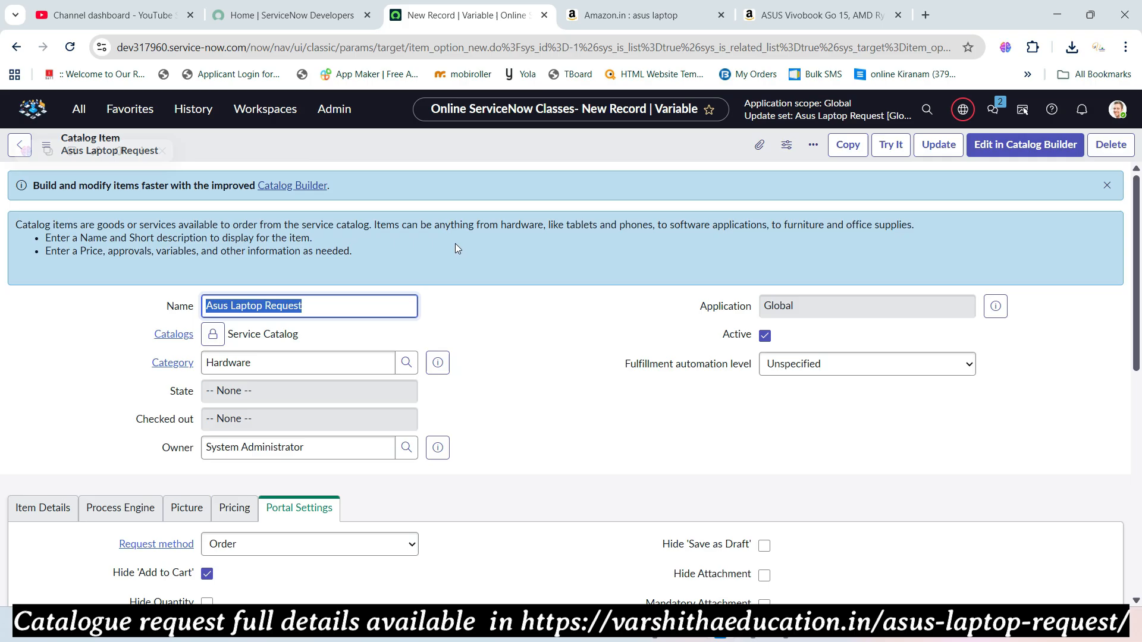
scroll(455, 244, "down", 5)
scroll(458, 248, "down", 1)
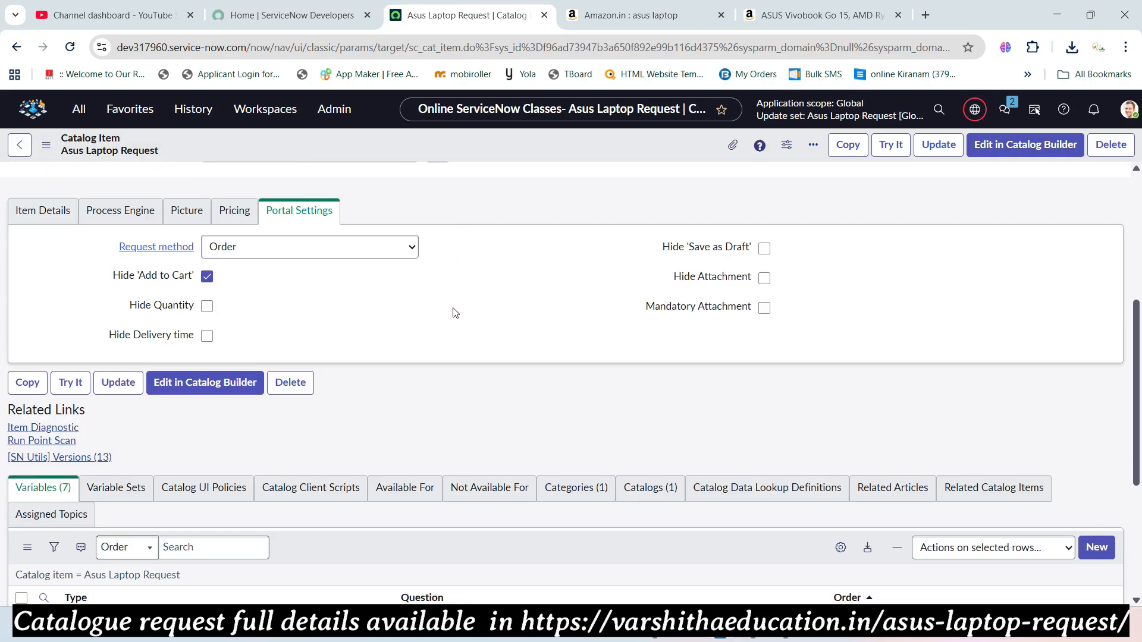
scroll(455, 313, "down", 3)
scroll(455, 312, "up", 4)
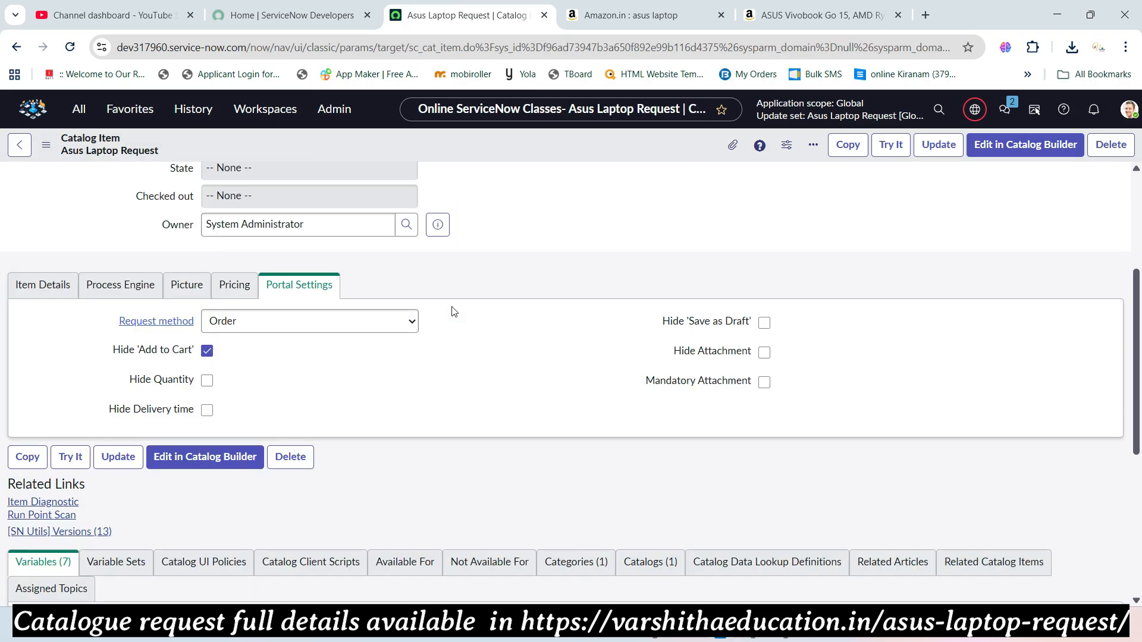
left_click(235, 285)
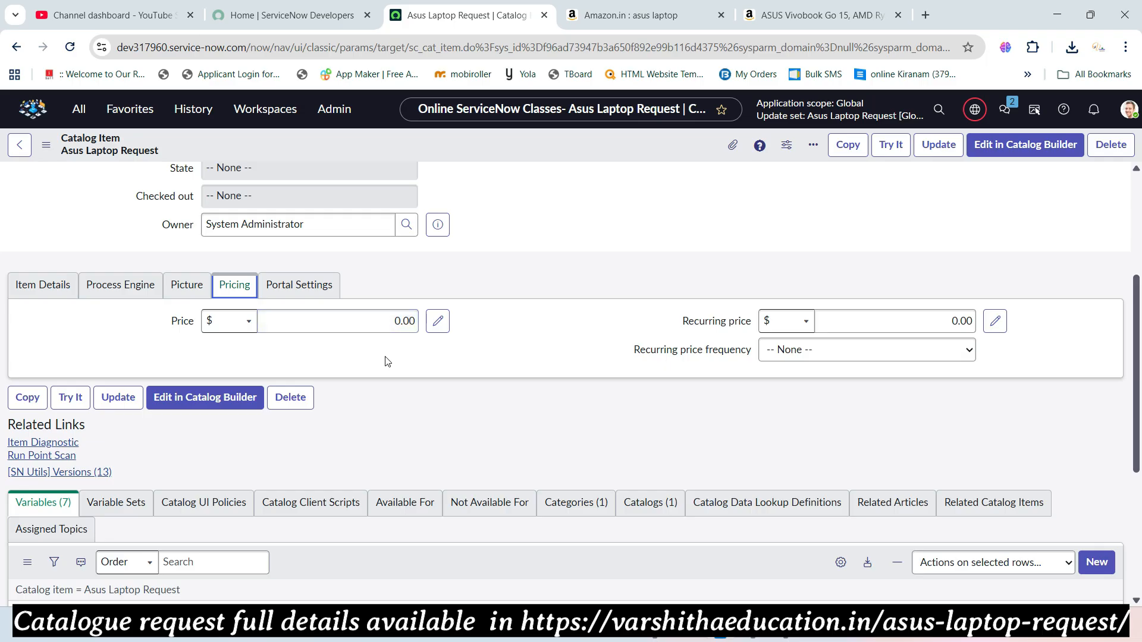
- Select the Payment Method name in the reference table, then return to the item's Variables list
key("alt+Tab")
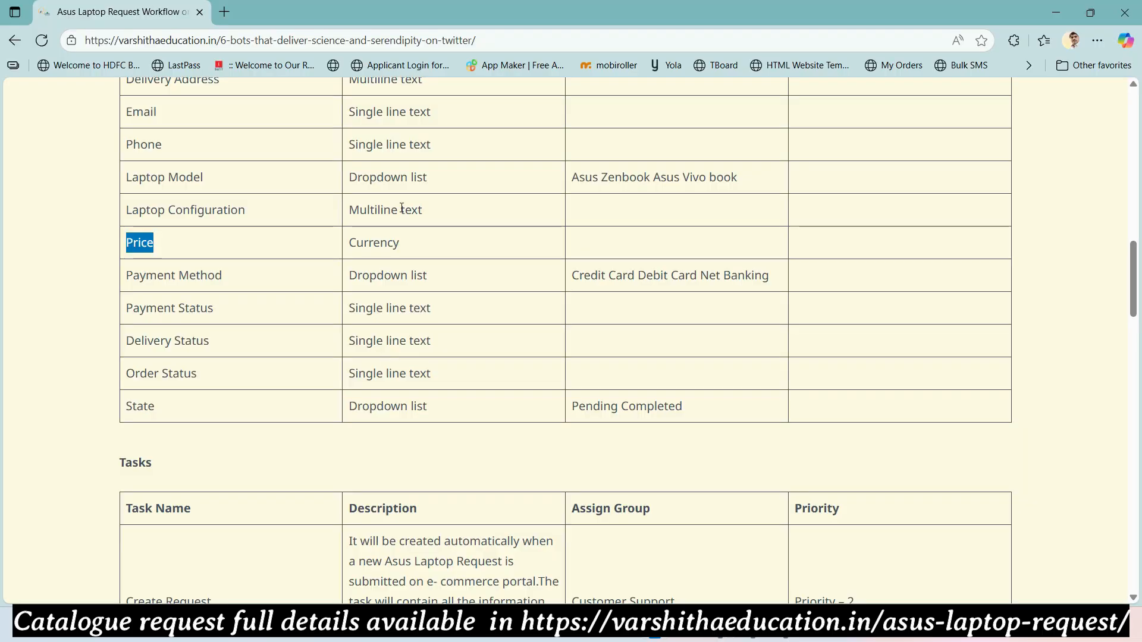
left_click_drag(256, 275, 127, 277)
key("ctrl+c")
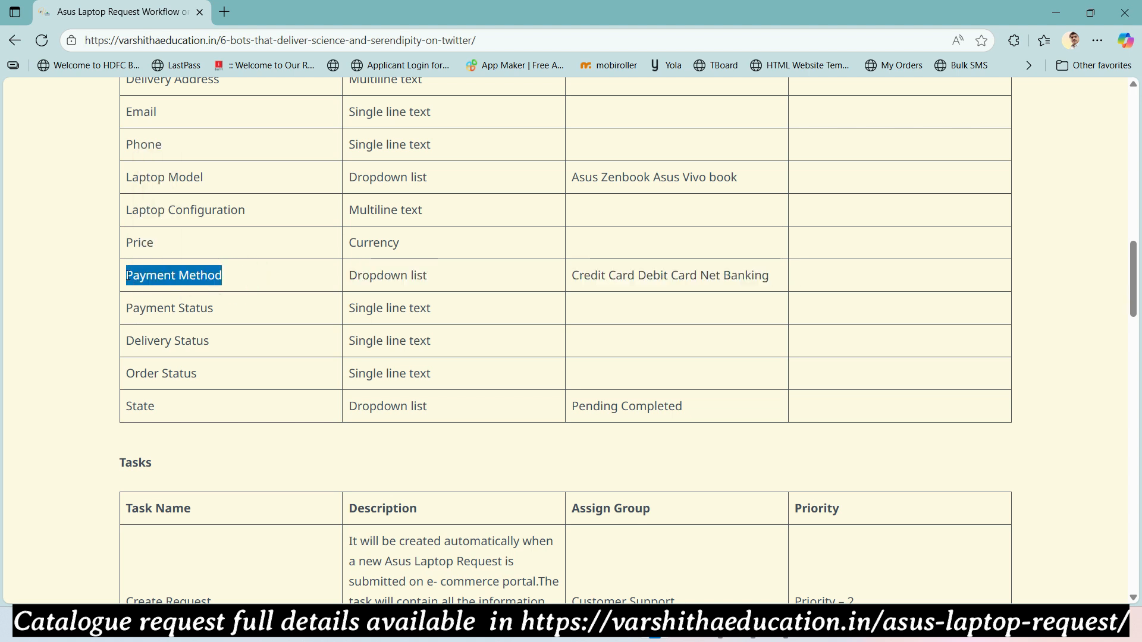
key("alt+Tab")
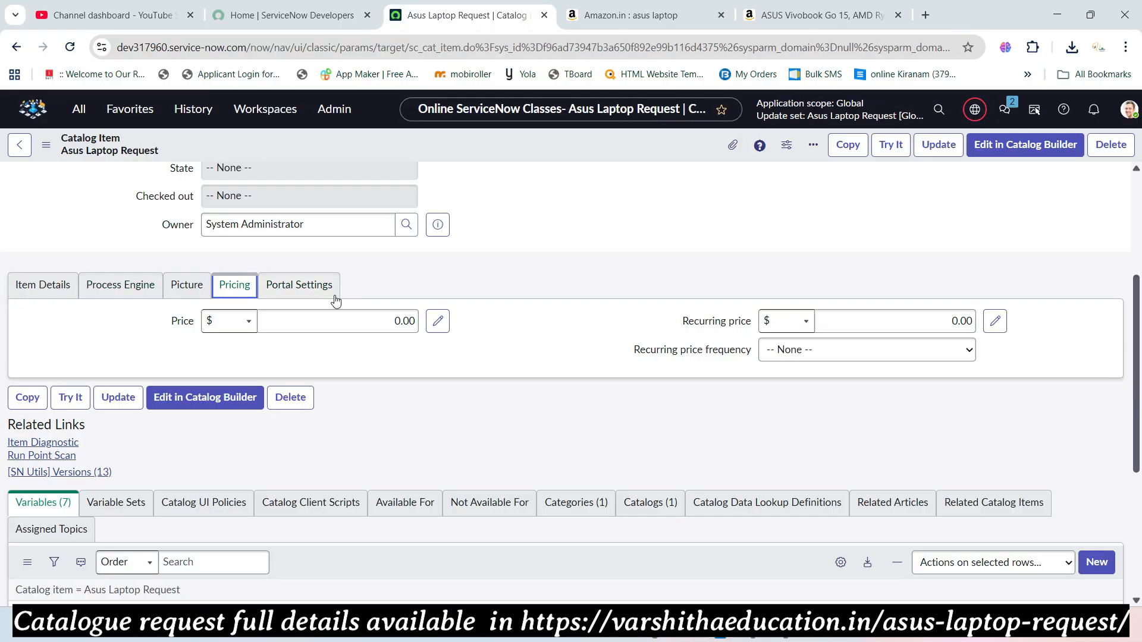
left_click(298, 285)
scroll(317, 310, "down", 5)
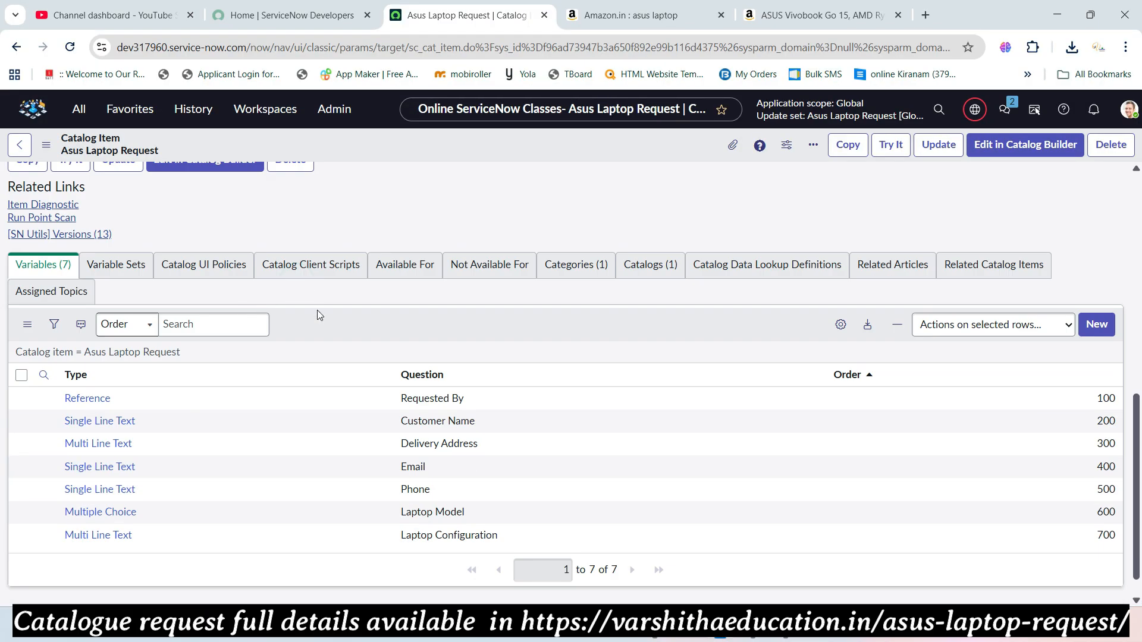
- Start a new variable on the item and set its type to Multiple Choice
left_click(1096, 324)
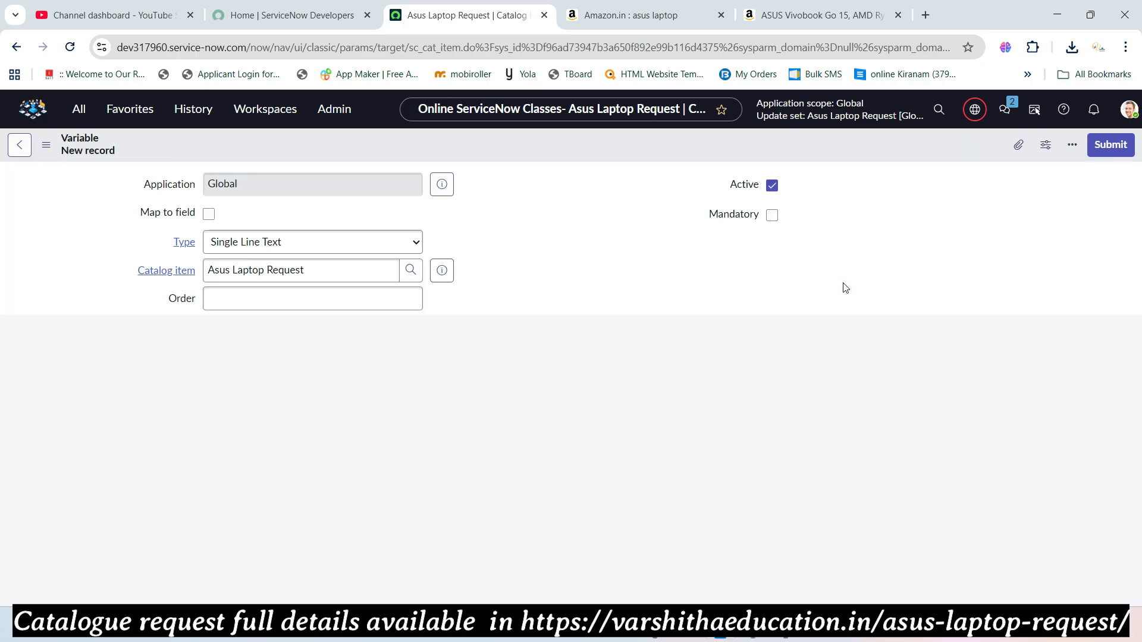
key("alt+Tab")
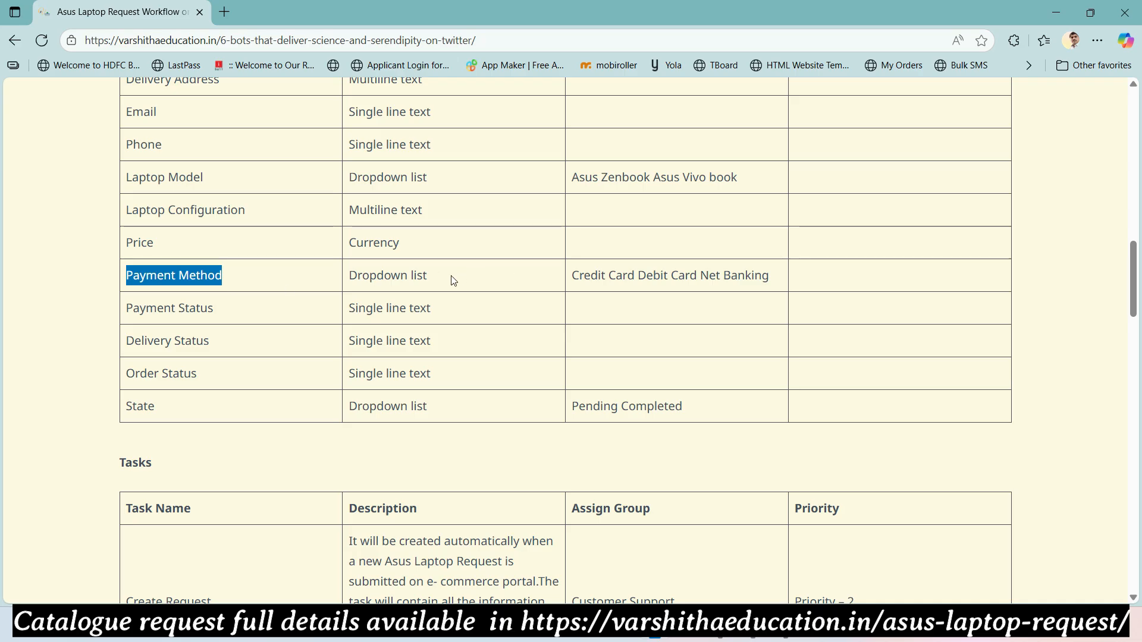
key("alt+Tab")
left_click(383, 219)
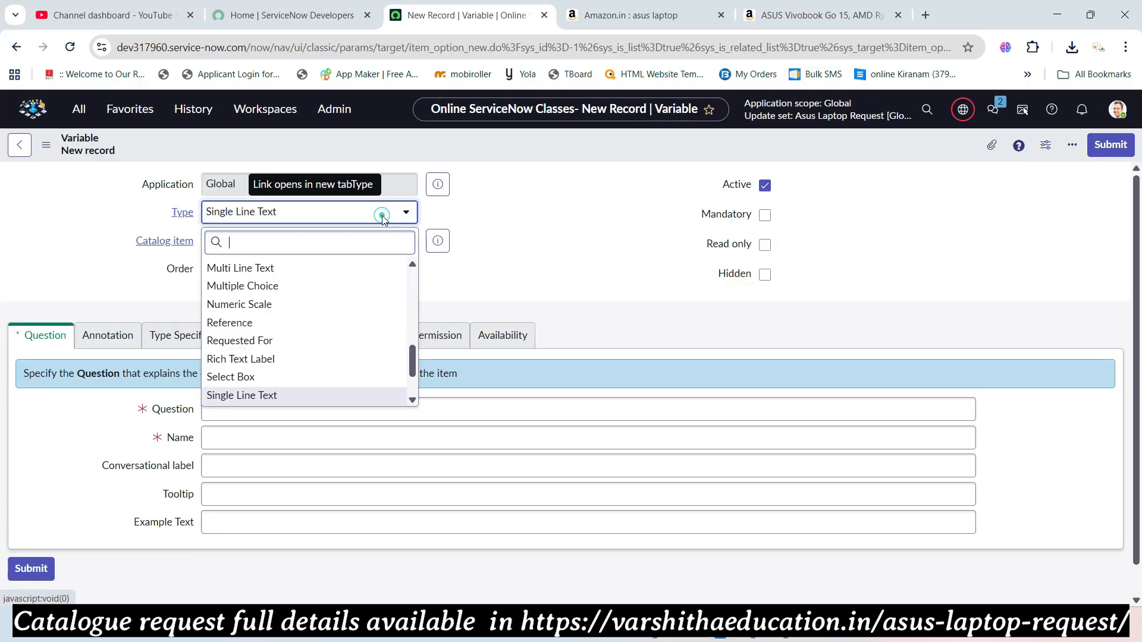
type("mj")
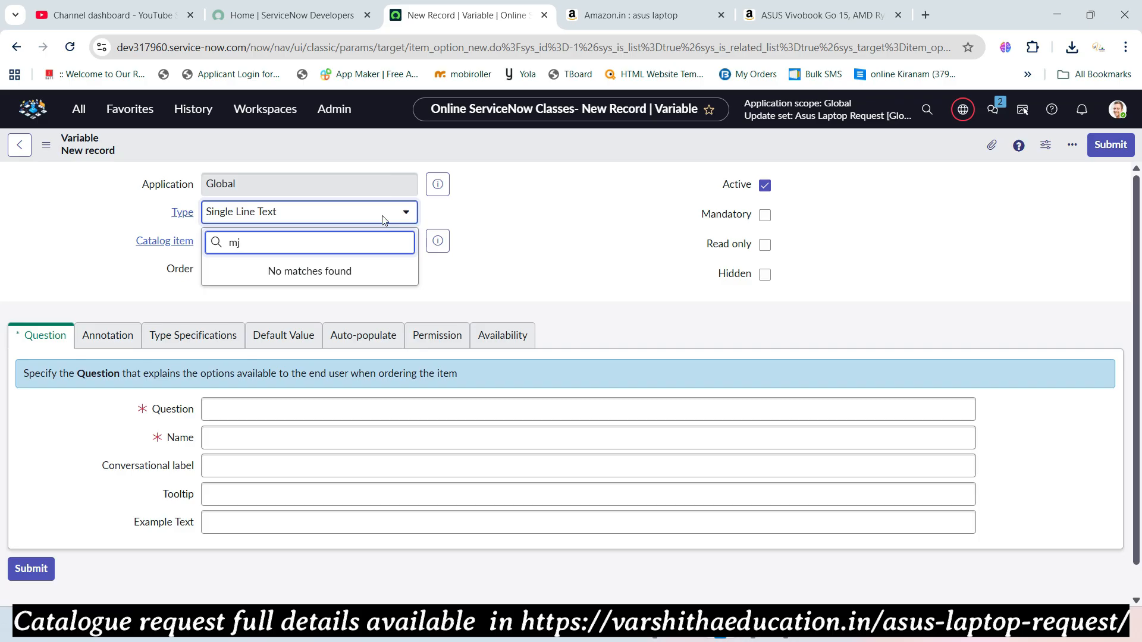
key("BackSpace")
type("u")
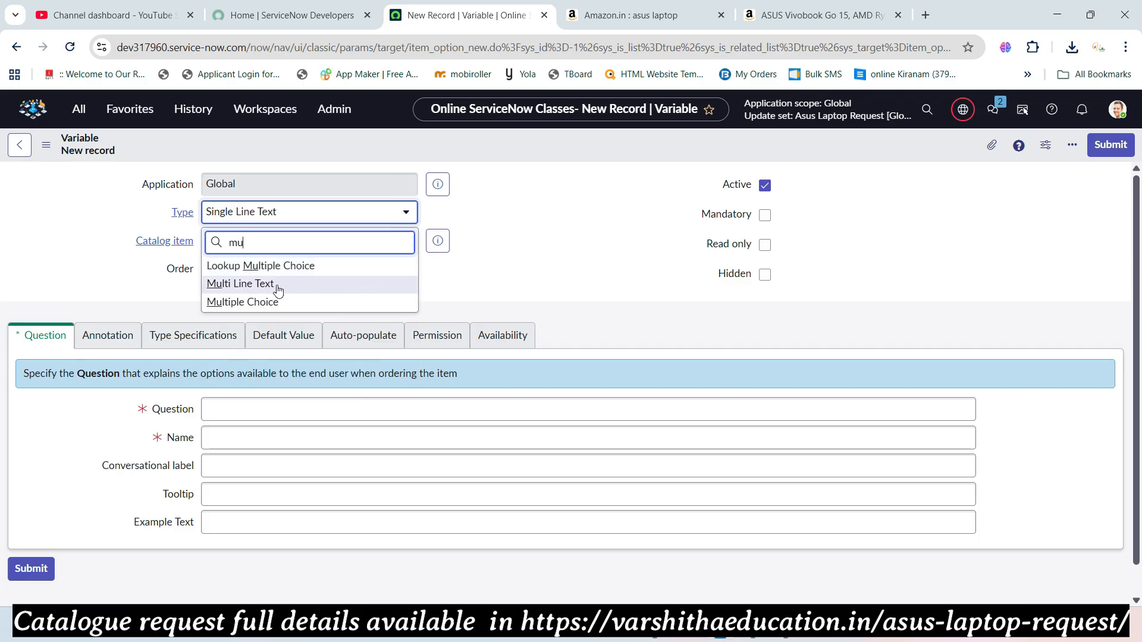
left_click(267, 301)
- Give it order 800 and question 'Payment Method', then save the record
left_click(258, 265)
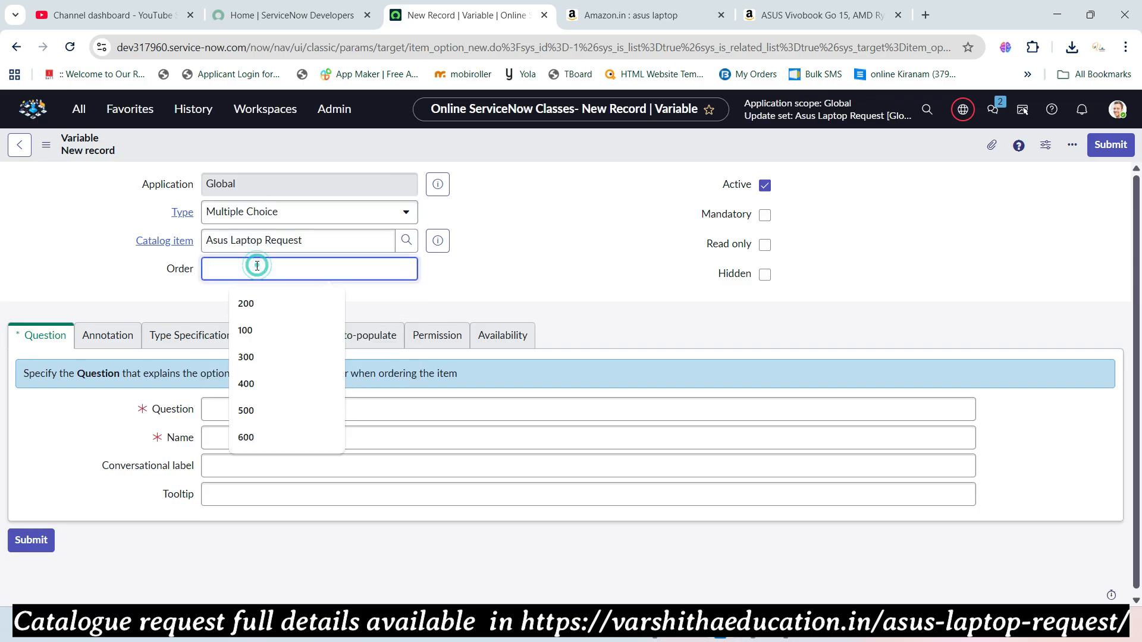
type("800")
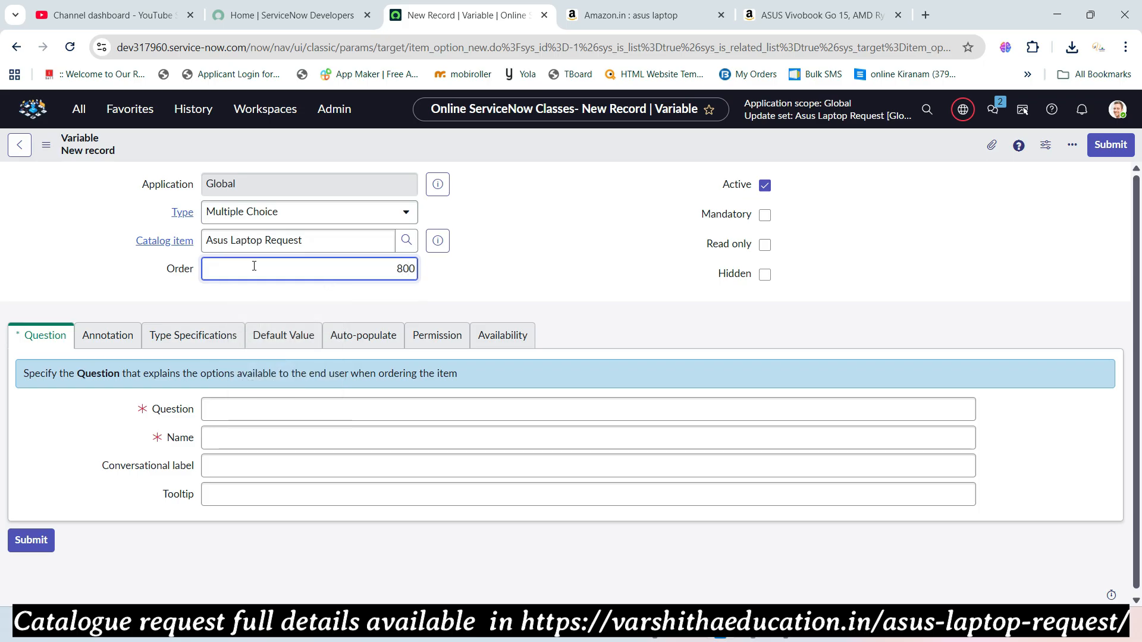
left_click(284, 409)
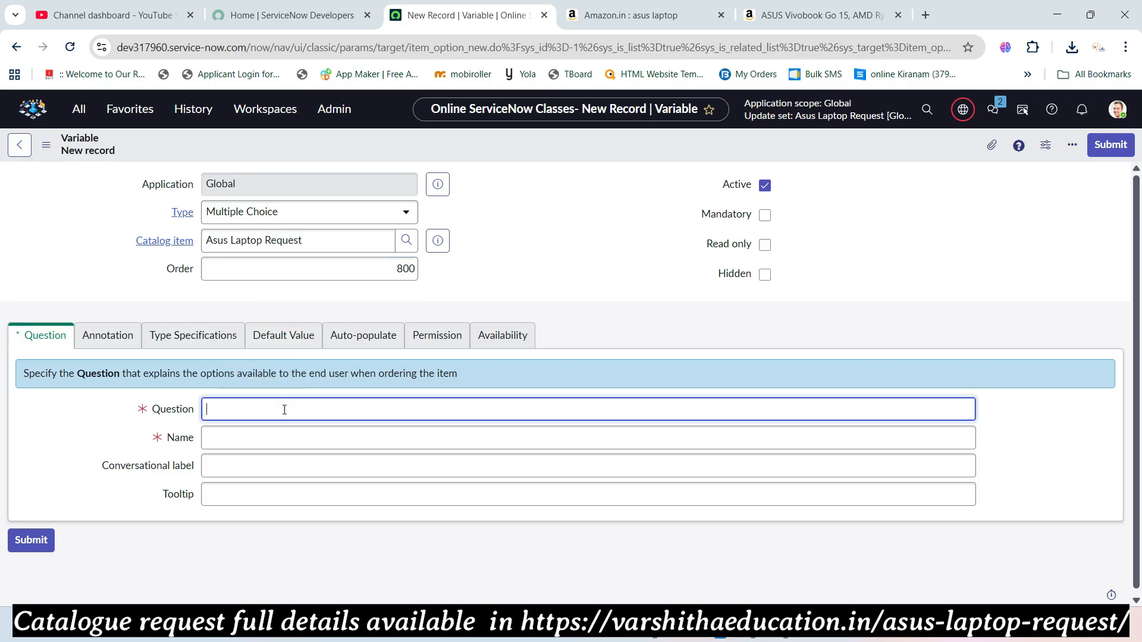
key("ctrl+v")
key("Tab")
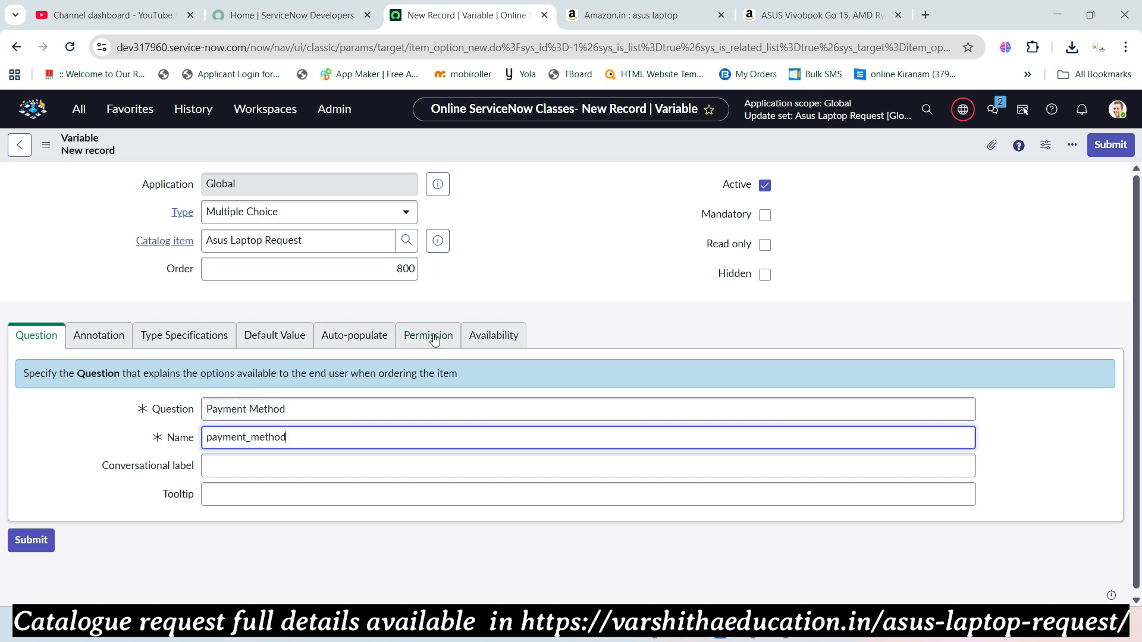
right_click(510, 144)
left_click(531, 153)
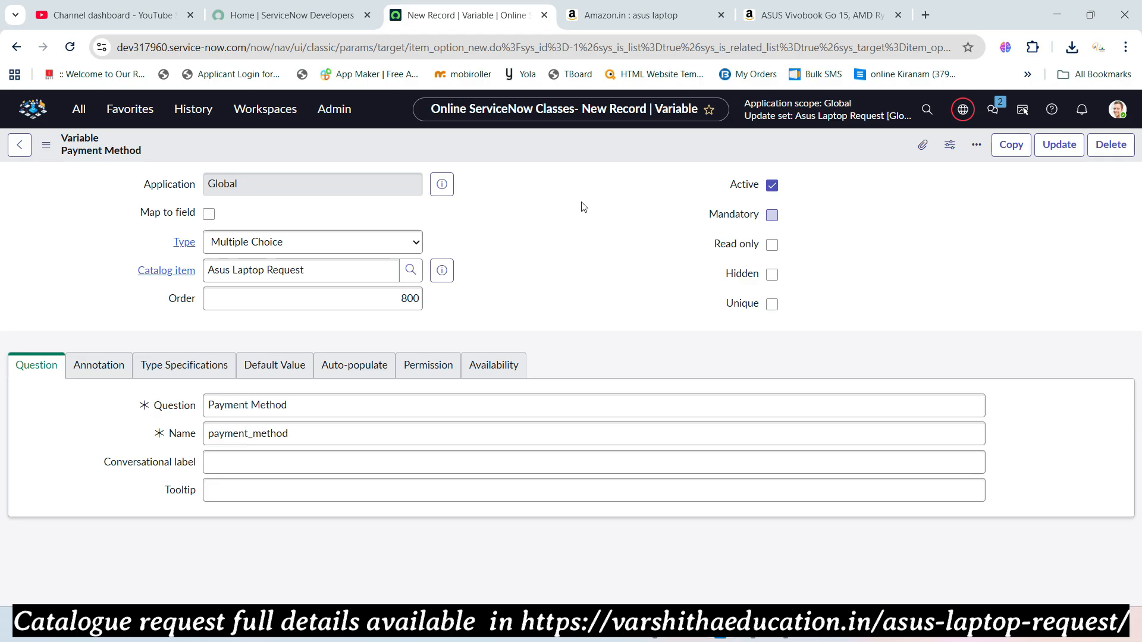
- Add the question choice Credit Card with value creditcard and order 100
scroll(495, 273, "down", 1)
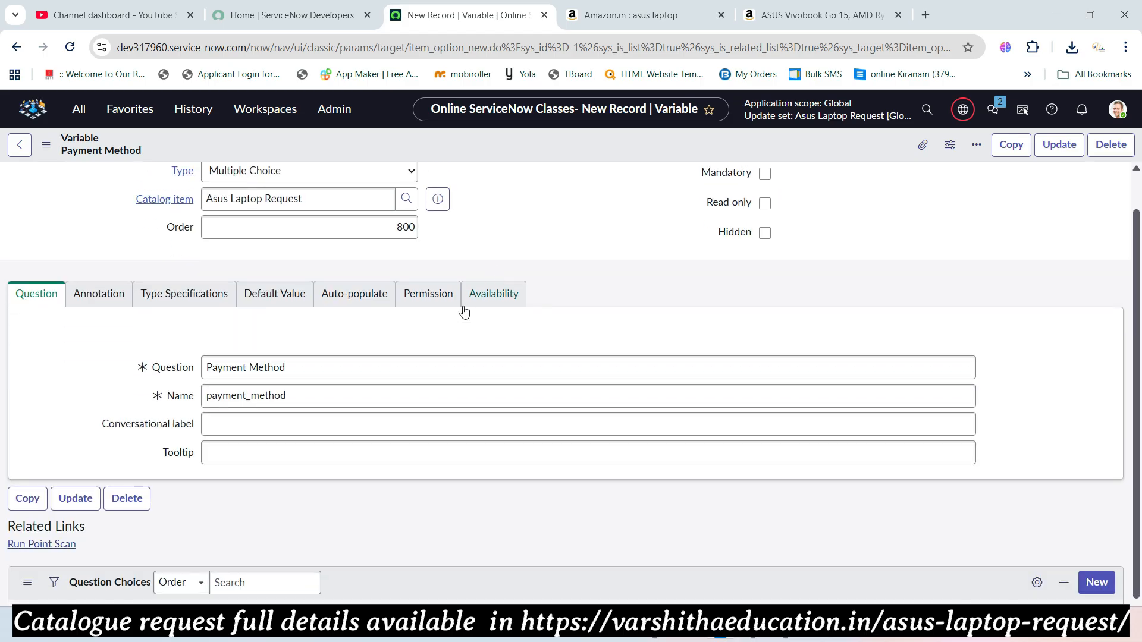
scroll(297, 464, "down", 1)
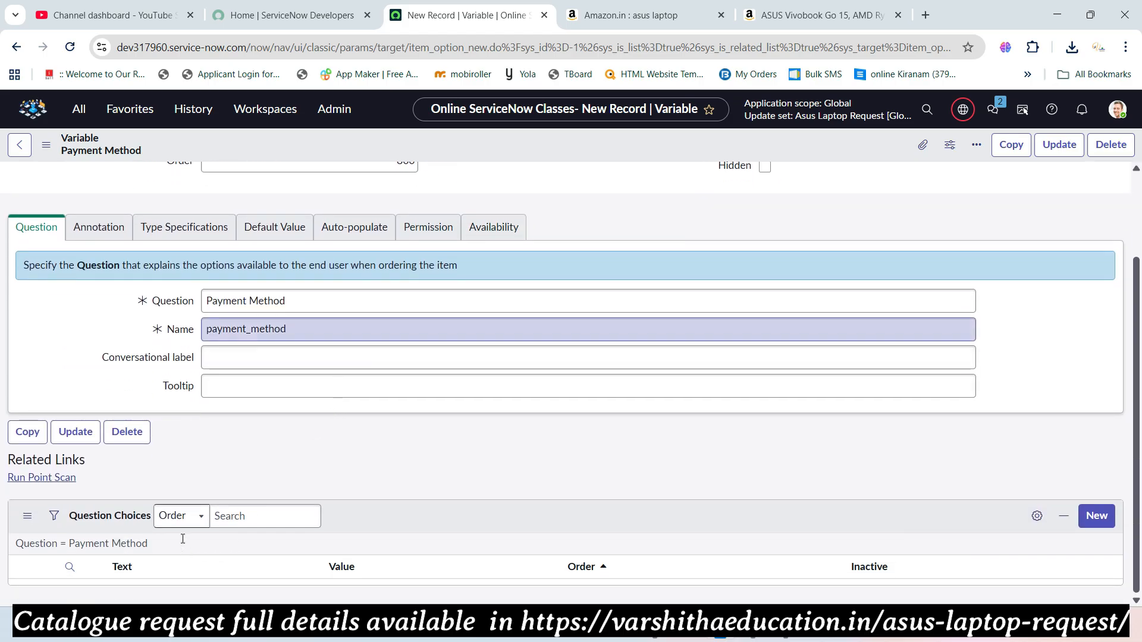
scroll(295, 451, "down", 1)
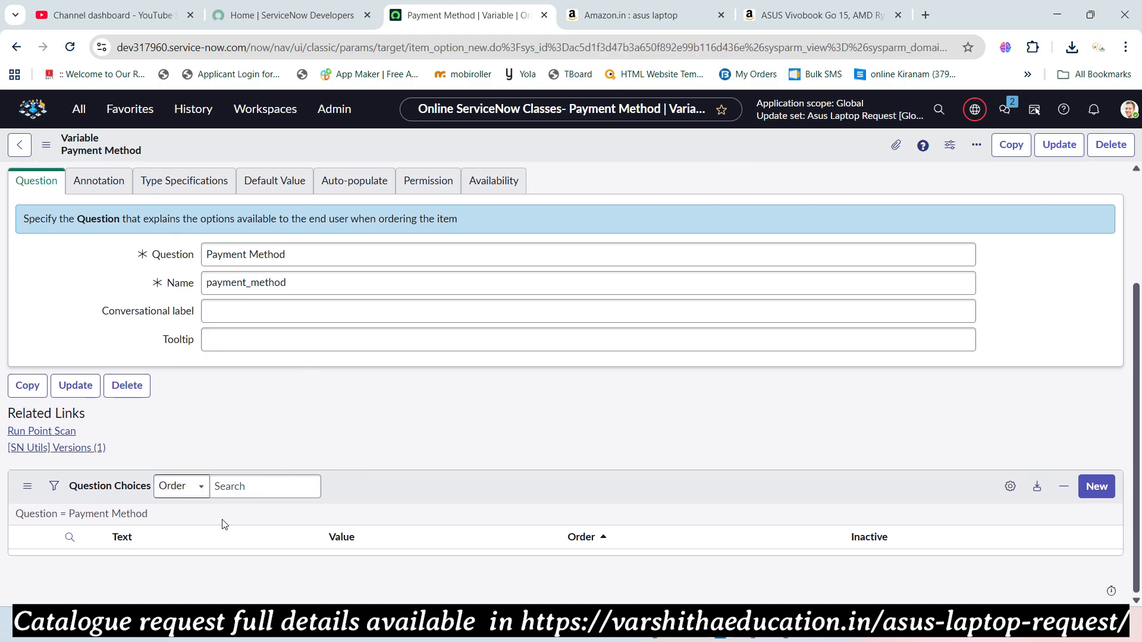
left_click(151, 561)
left_click(151, 562)
key("alt+Tab")
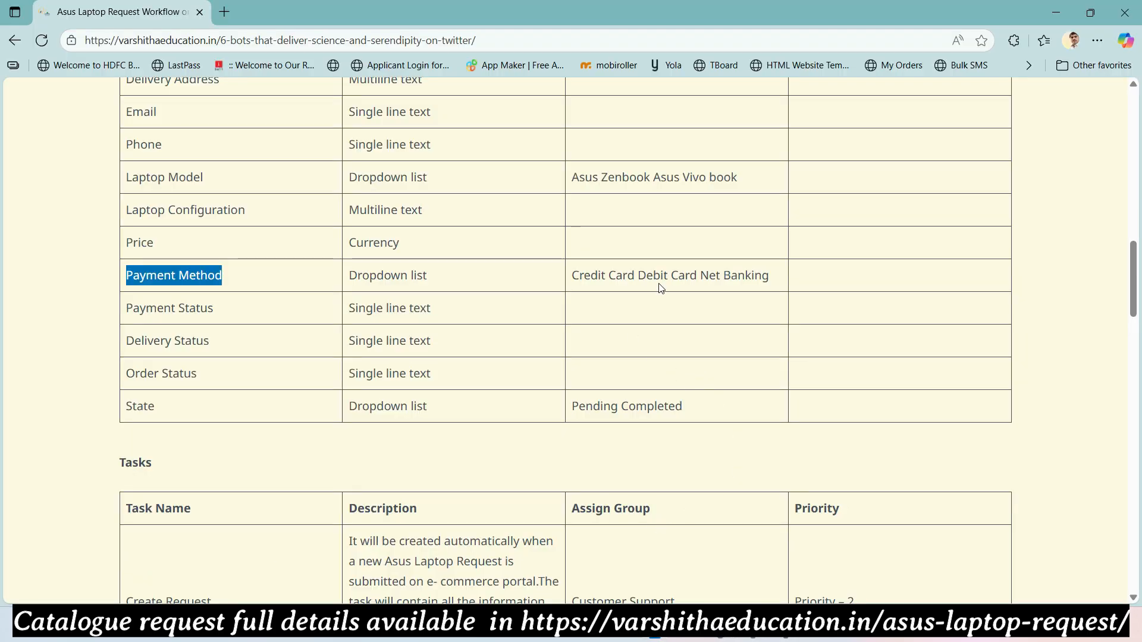
left_click_drag(576, 277, 630, 278)
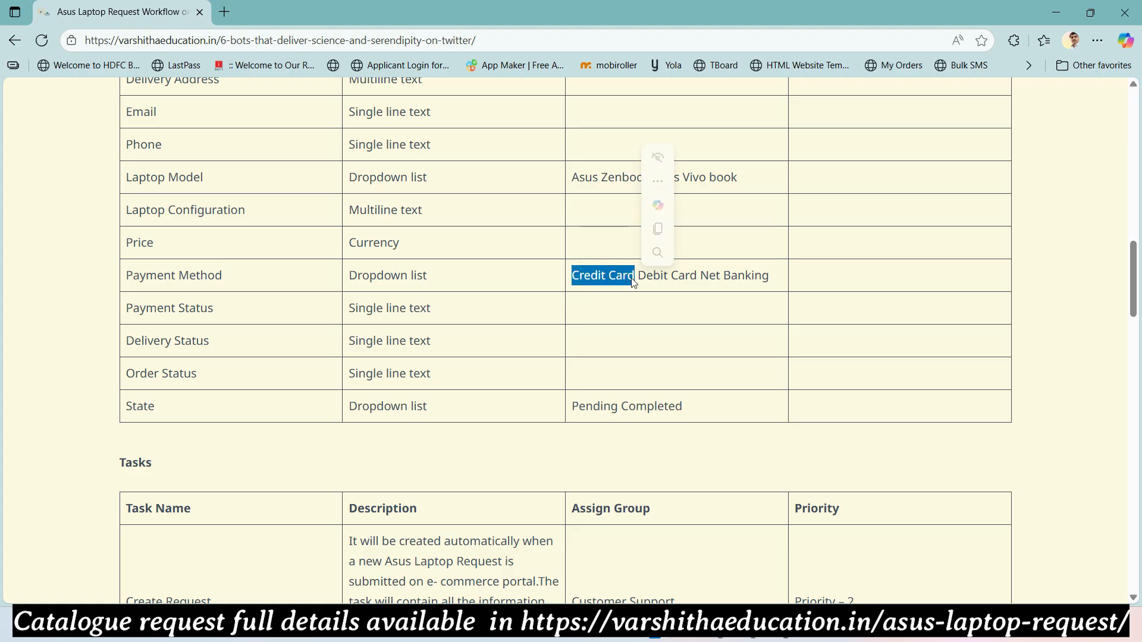
key("alt+Tab")
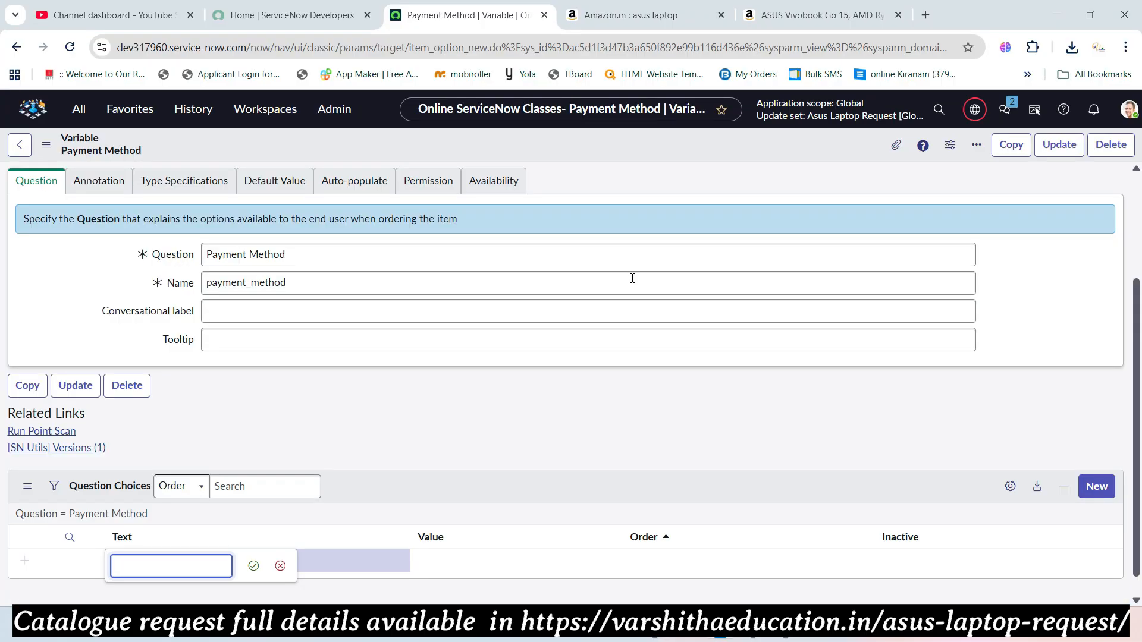
type("Credit Card")
key("Tab")
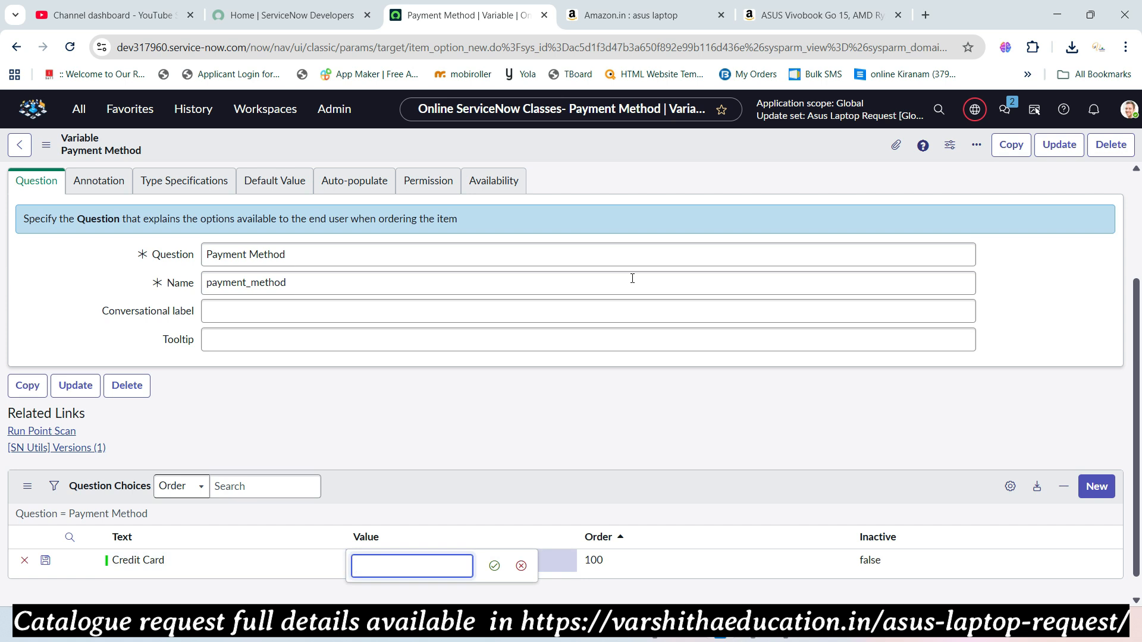
type("cred")
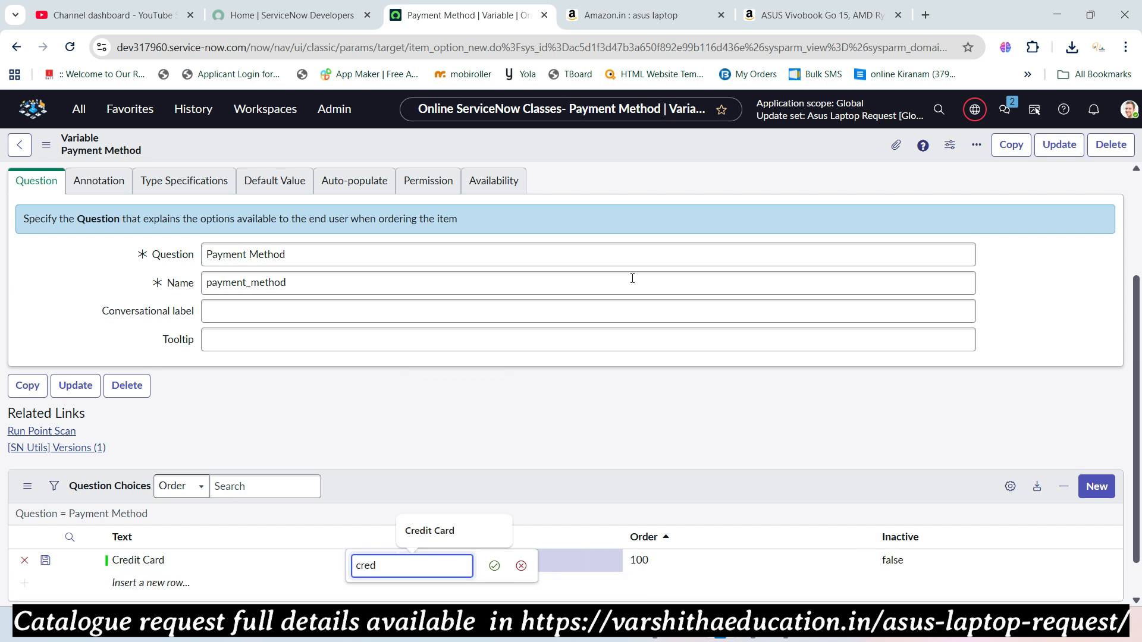
type("itcard")
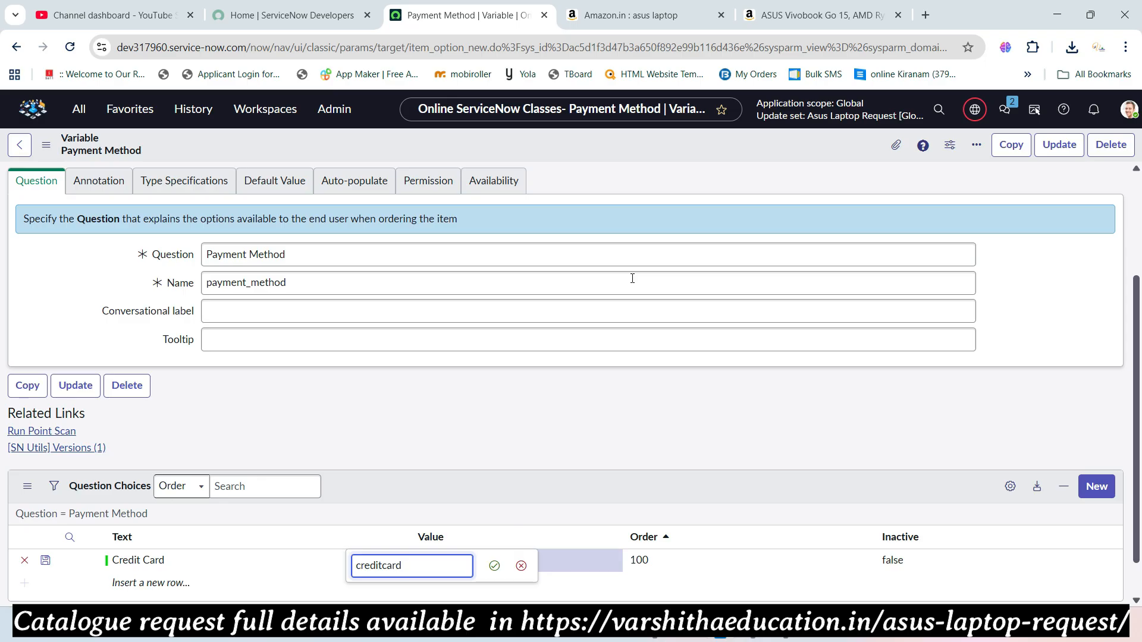
key("Tab")
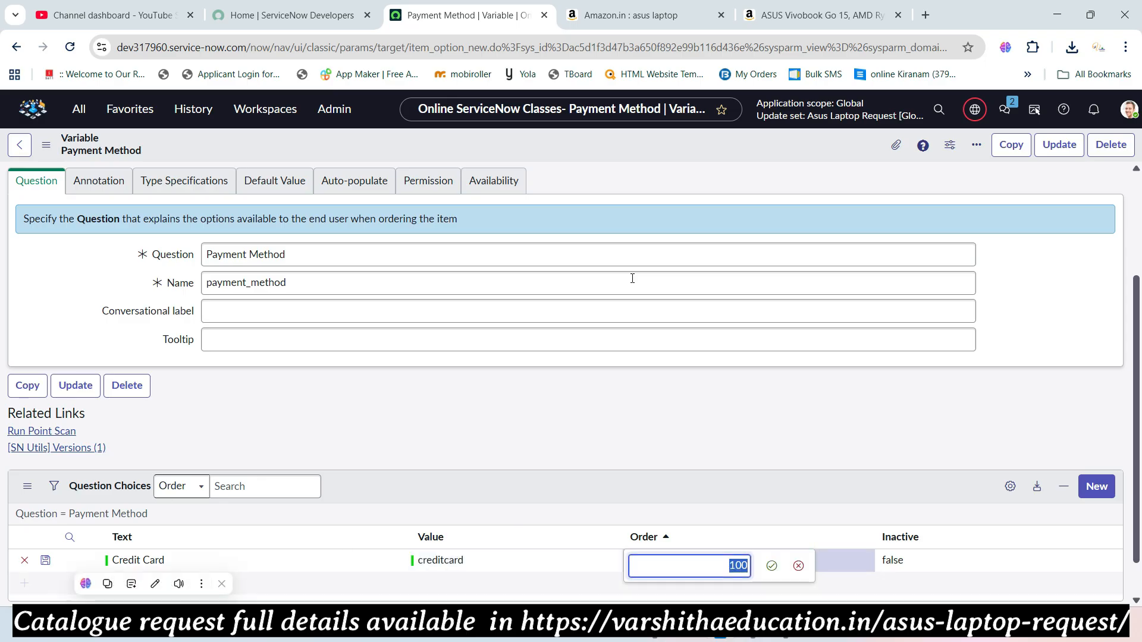
key("Return")
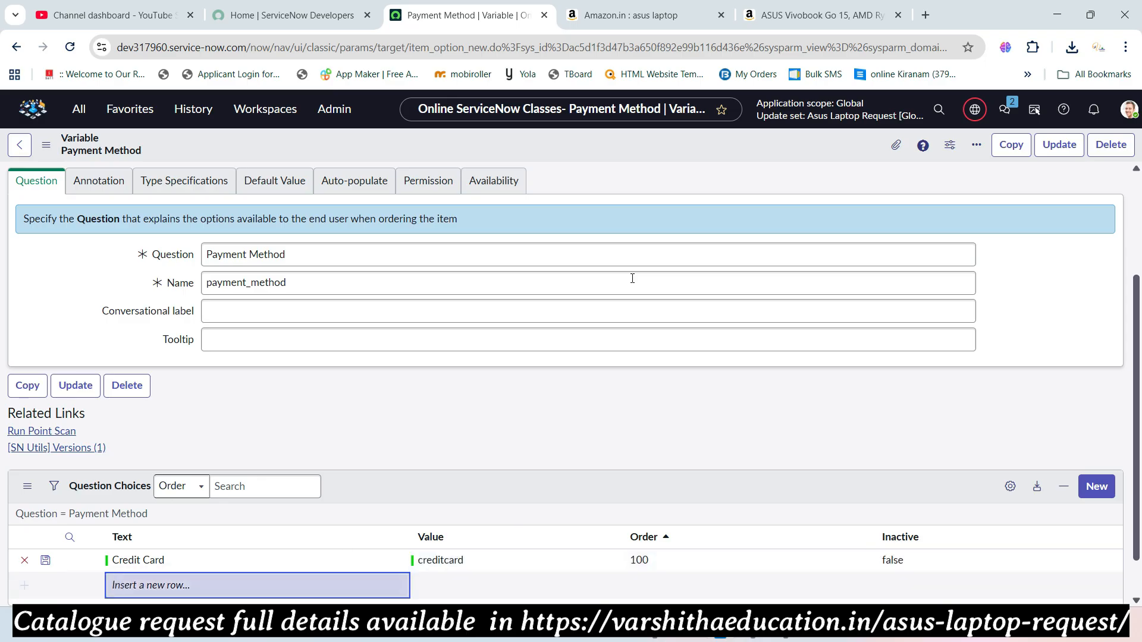
- Add the choice Debit Card with value debitcard and order 200
left_click(143, 586)
type("Debit Card")
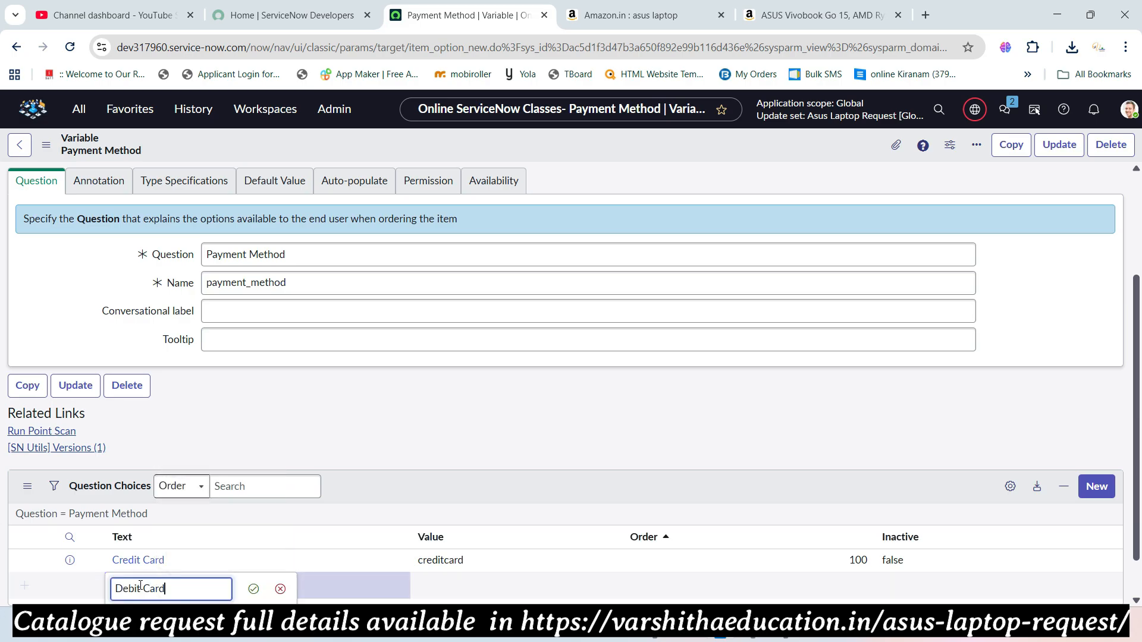
key("Tab")
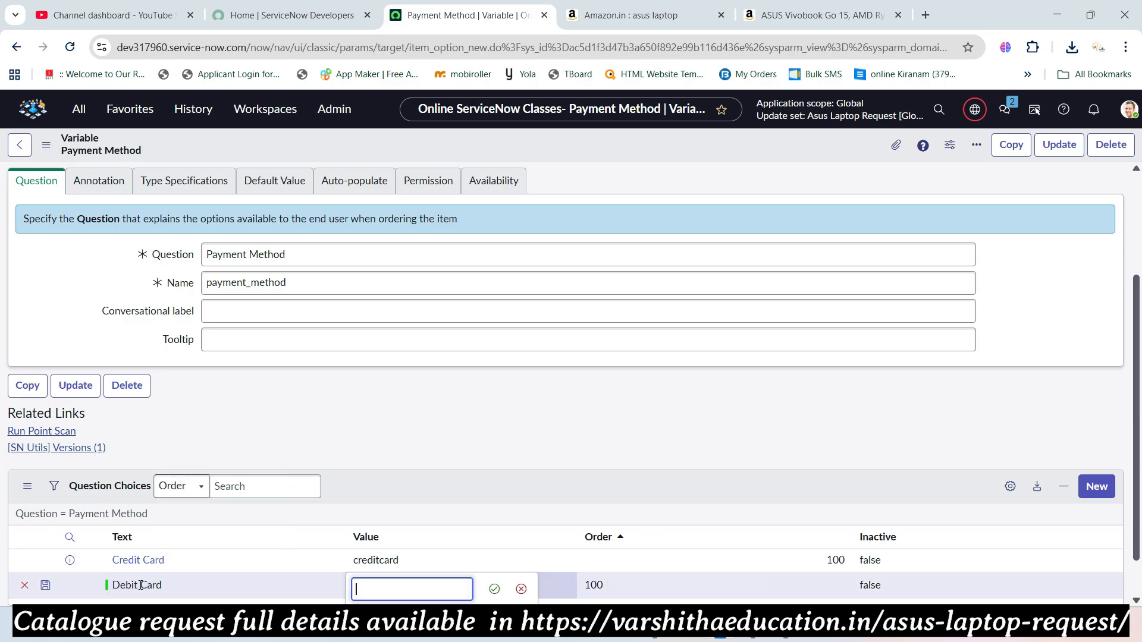
type("debitc")
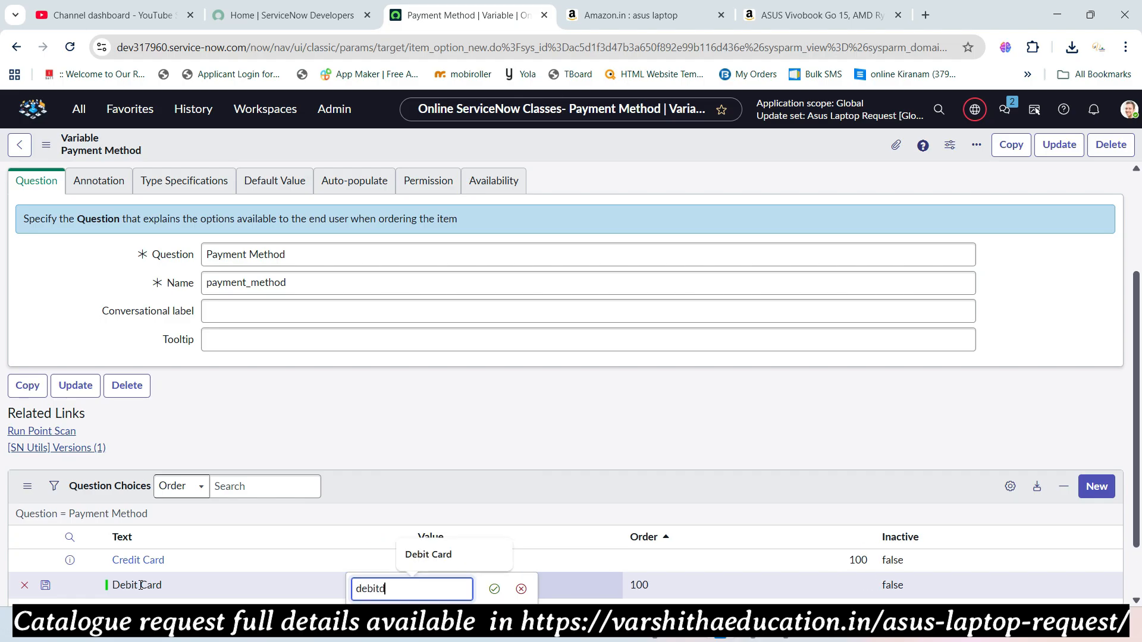
type("ard")
key("Tab")
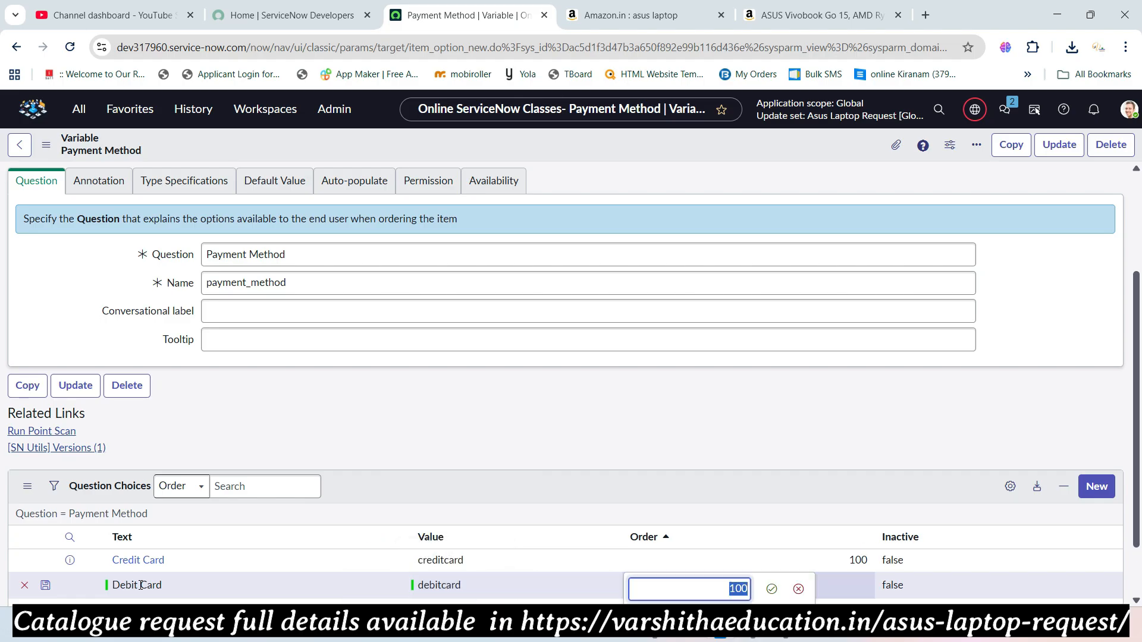
type("200")
key("Return")
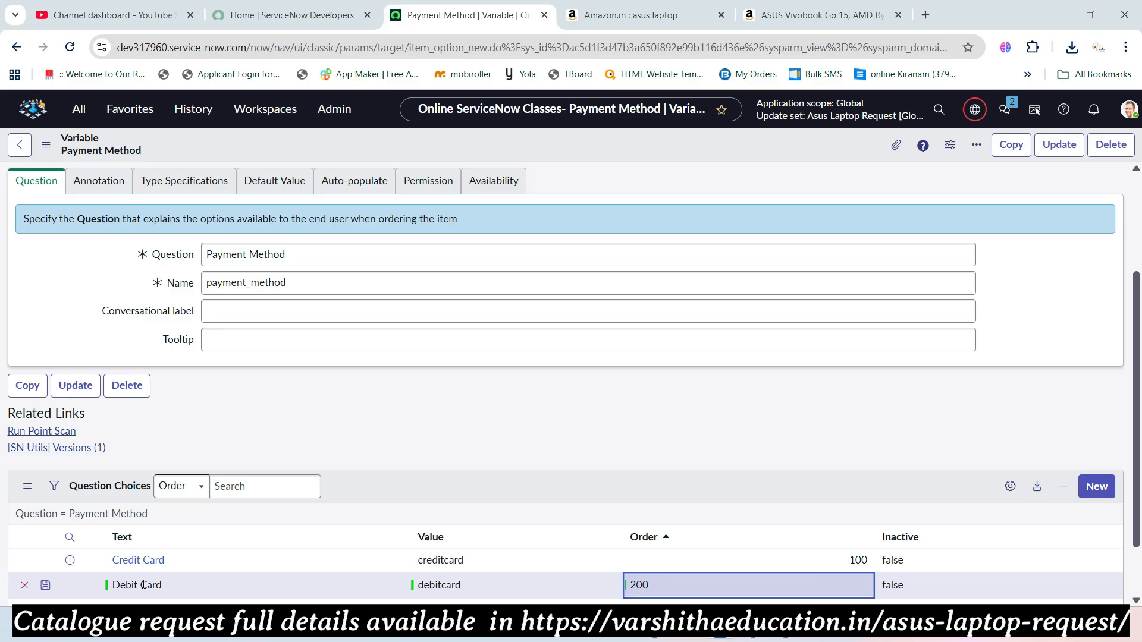
- Add the choice Net Banking with value netbanking and order 300
scroll(155, 566, "down", 1)
left_click(167, 543)
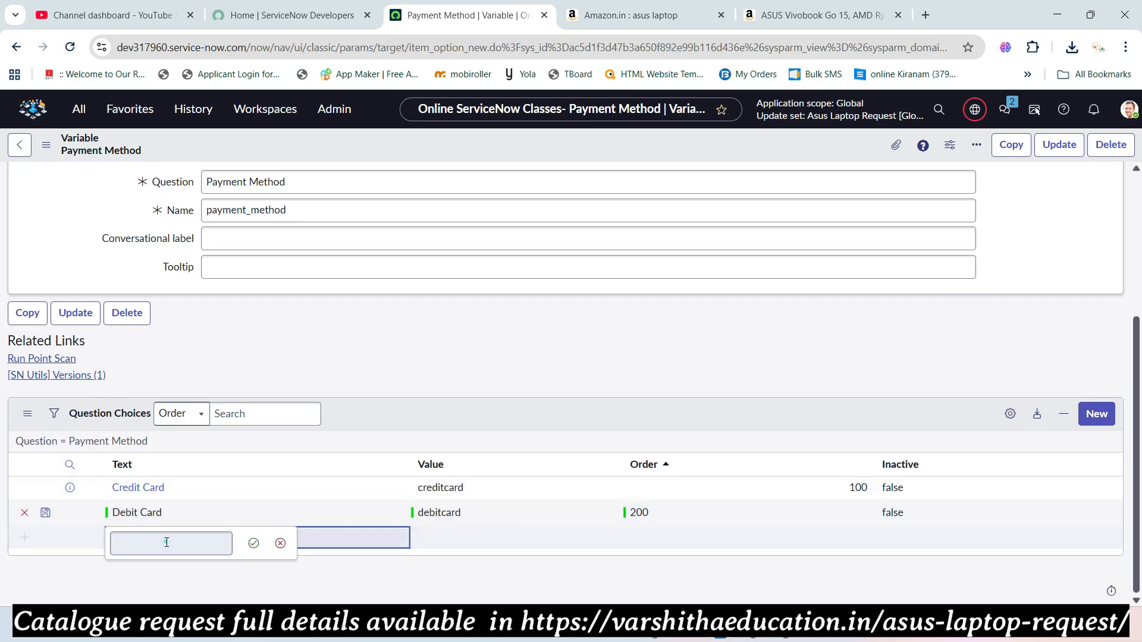
key("alt+Tab")
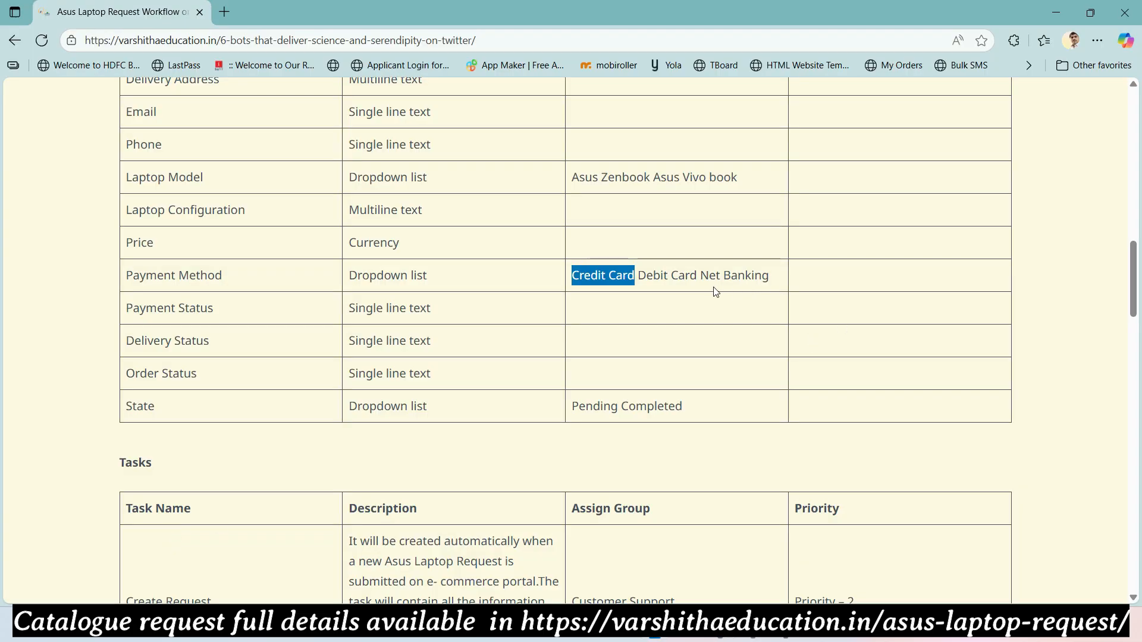
key("alt+Tab")
type("Net")
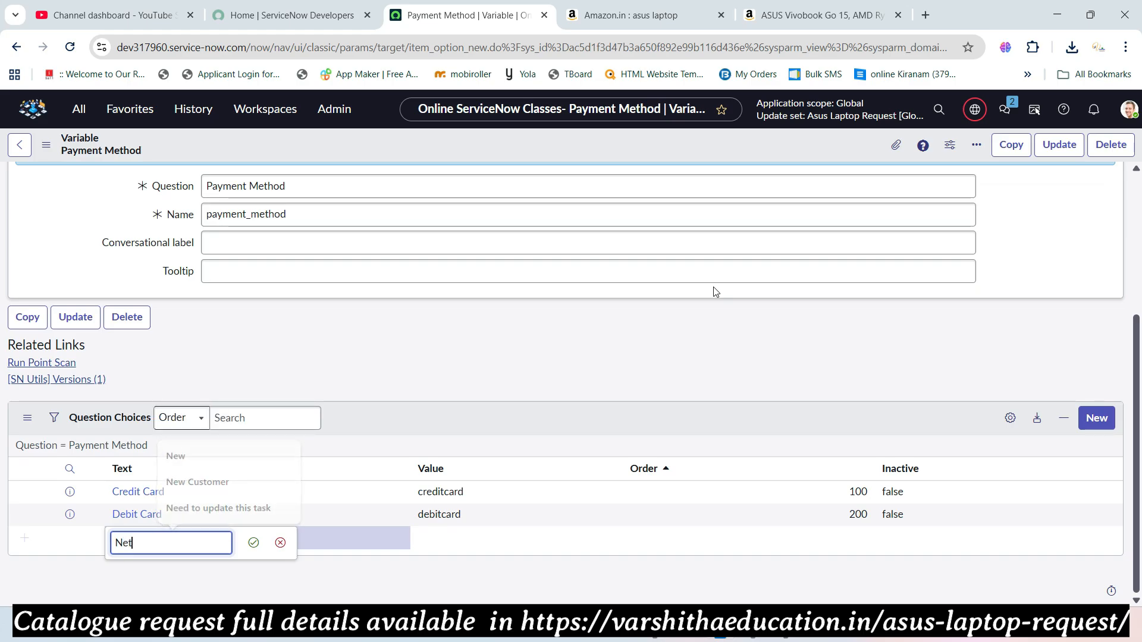
type(" Banking")
key("Tab")
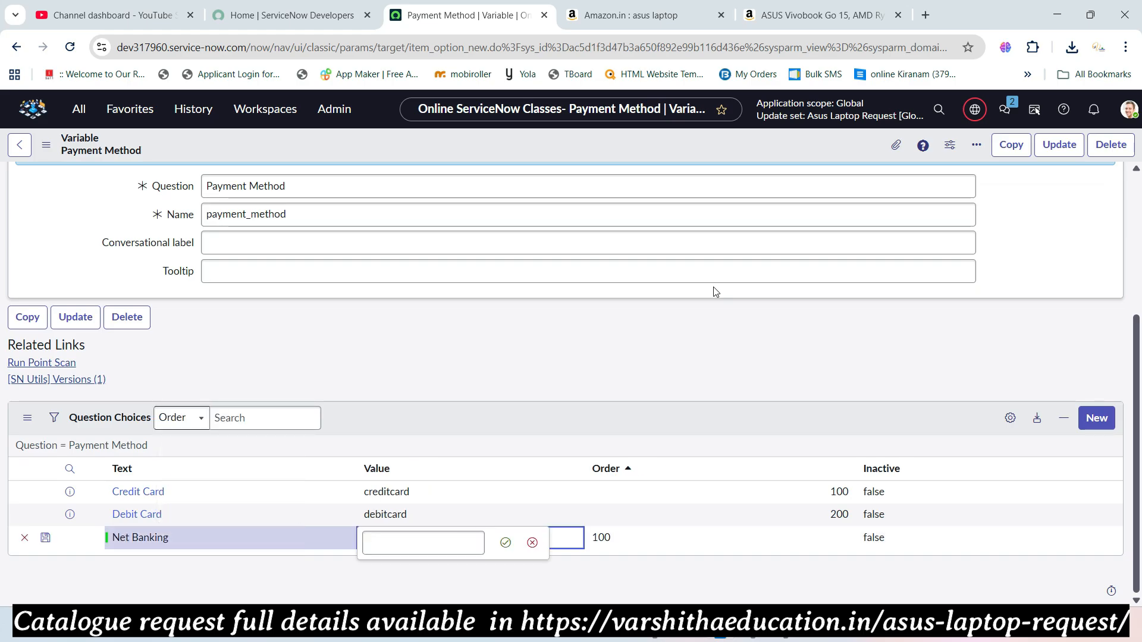
type("netbanking")
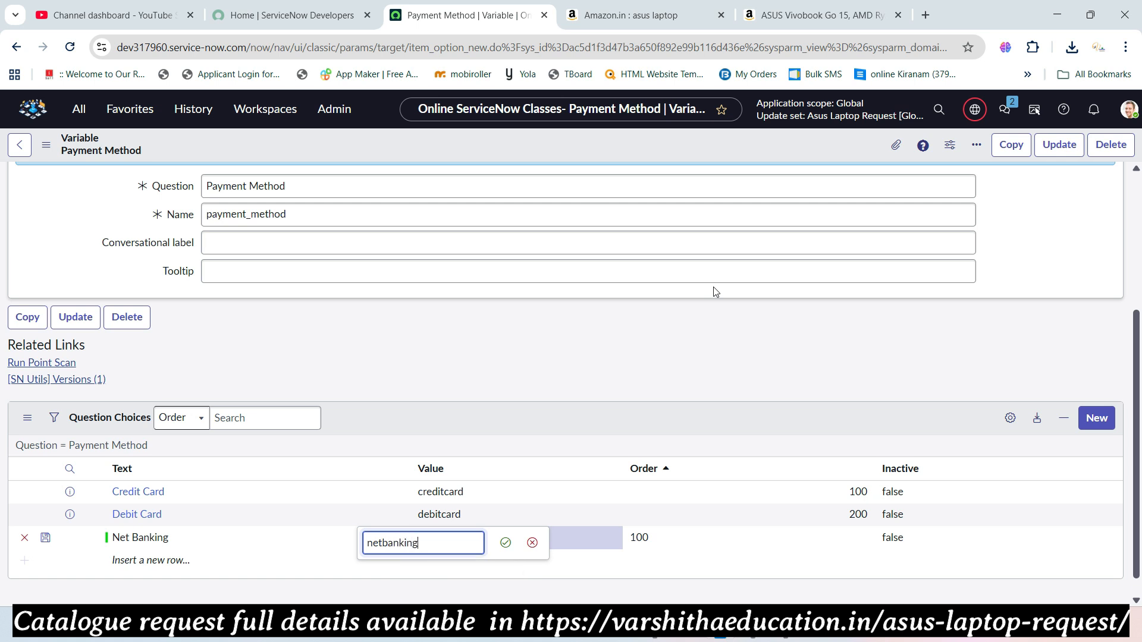
key("Tab")
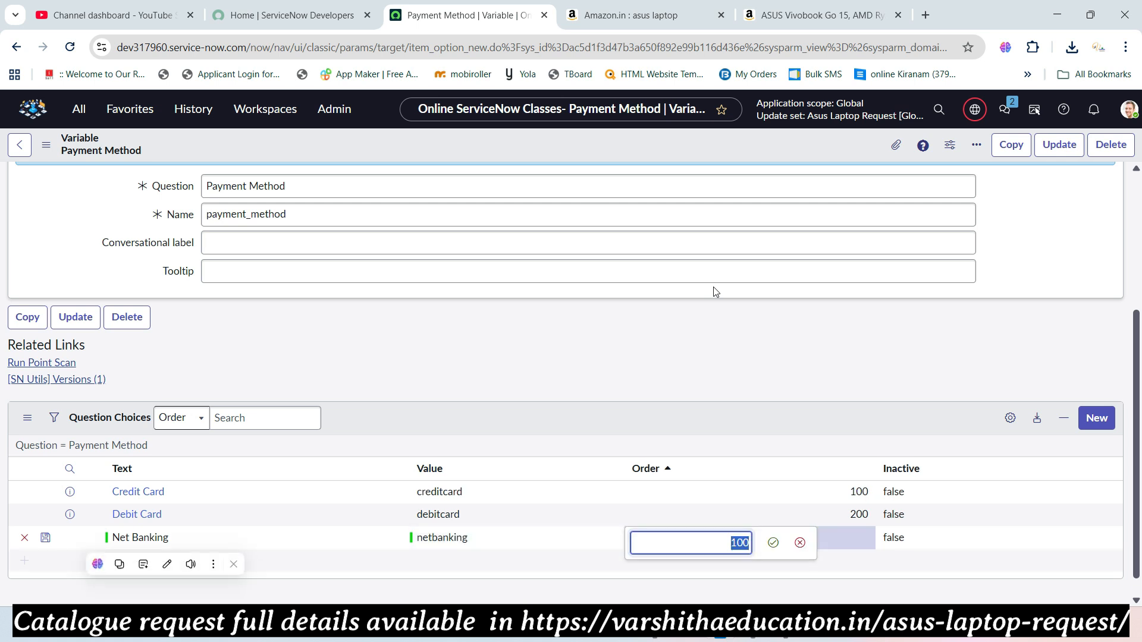
type("300")
key("Return")
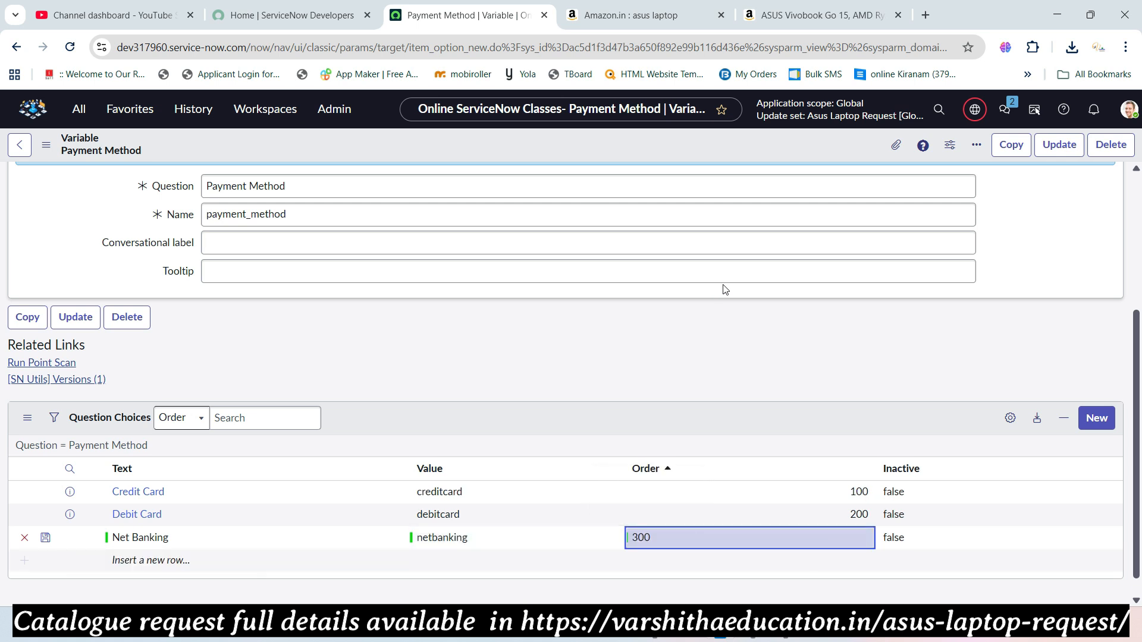
scroll(892, 305, "up", 4)
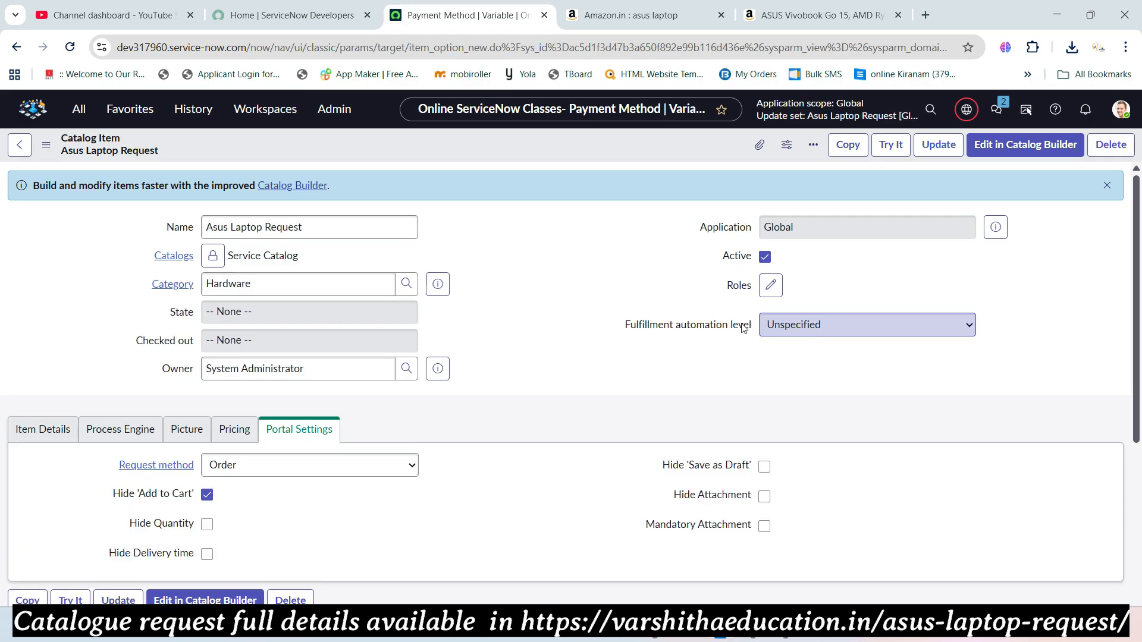
- Copy 'Payment Status' from the requirements page and start a new variable on Asus Laptop Request
key("alt+Tab")
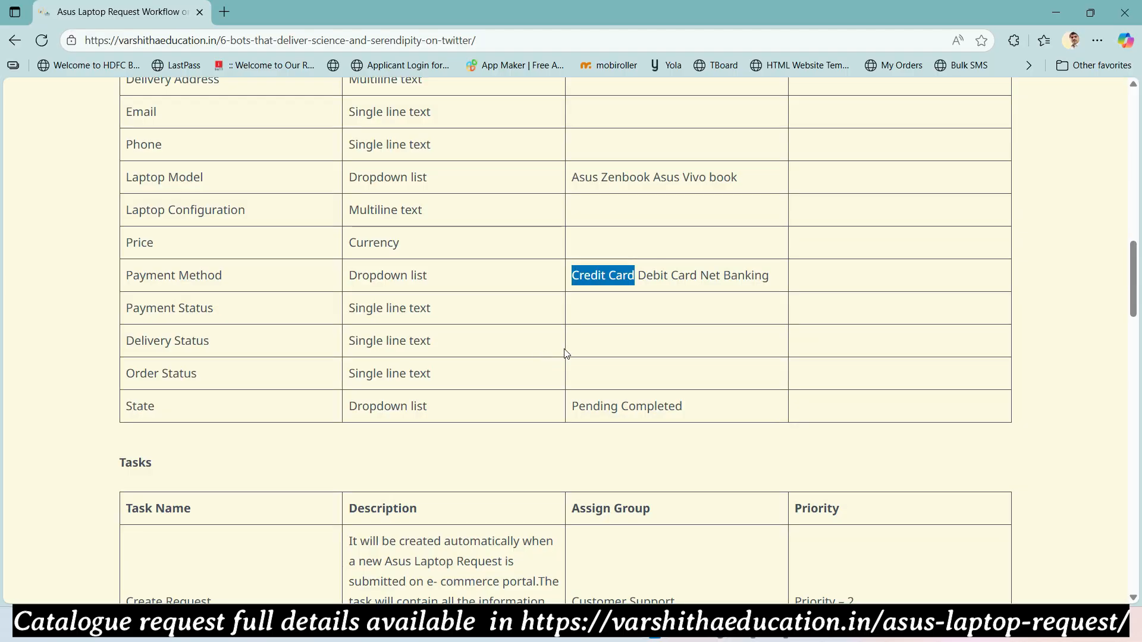
left_click_drag(209, 312, 127, 316)
key("ctrl+c")
key("alt+Tab")
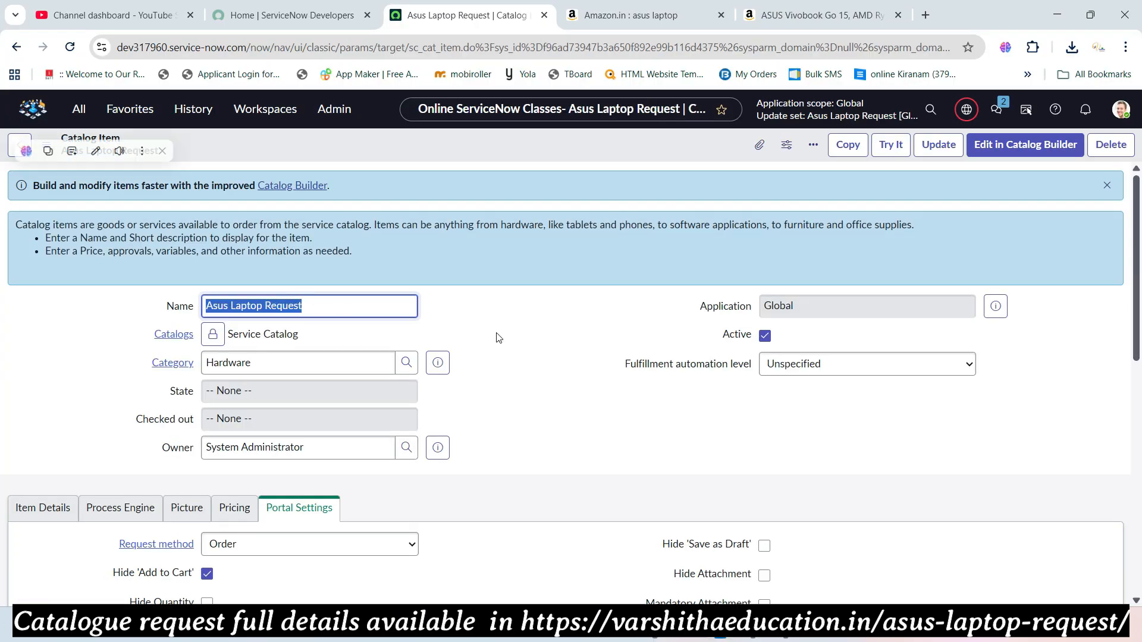
scroll(497, 333, "down", 10)
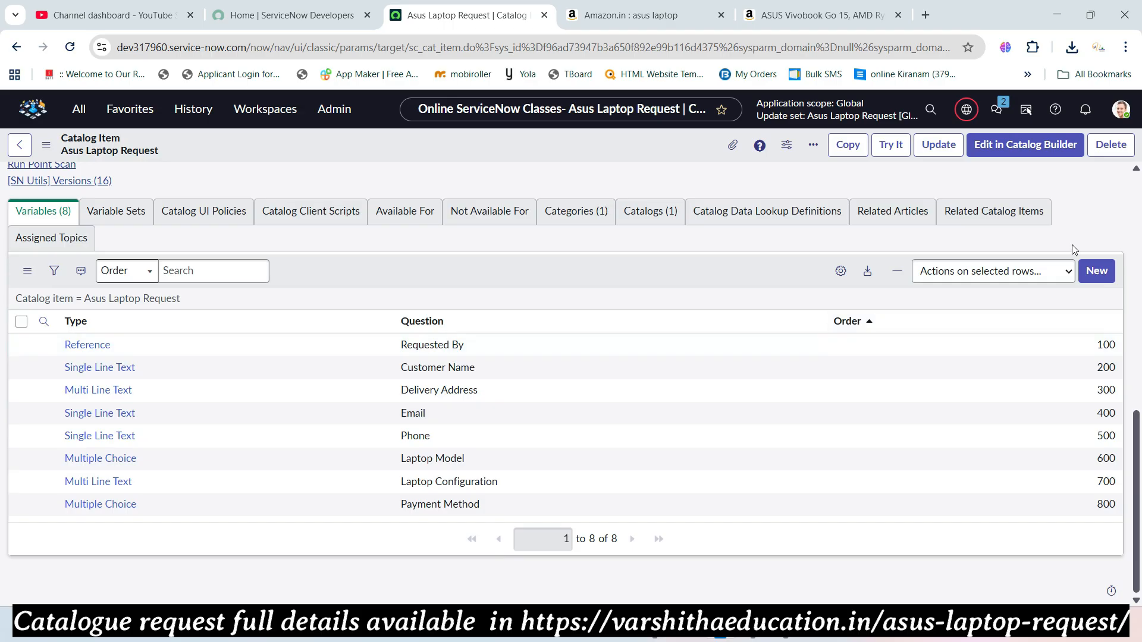
left_click(1096, 272)
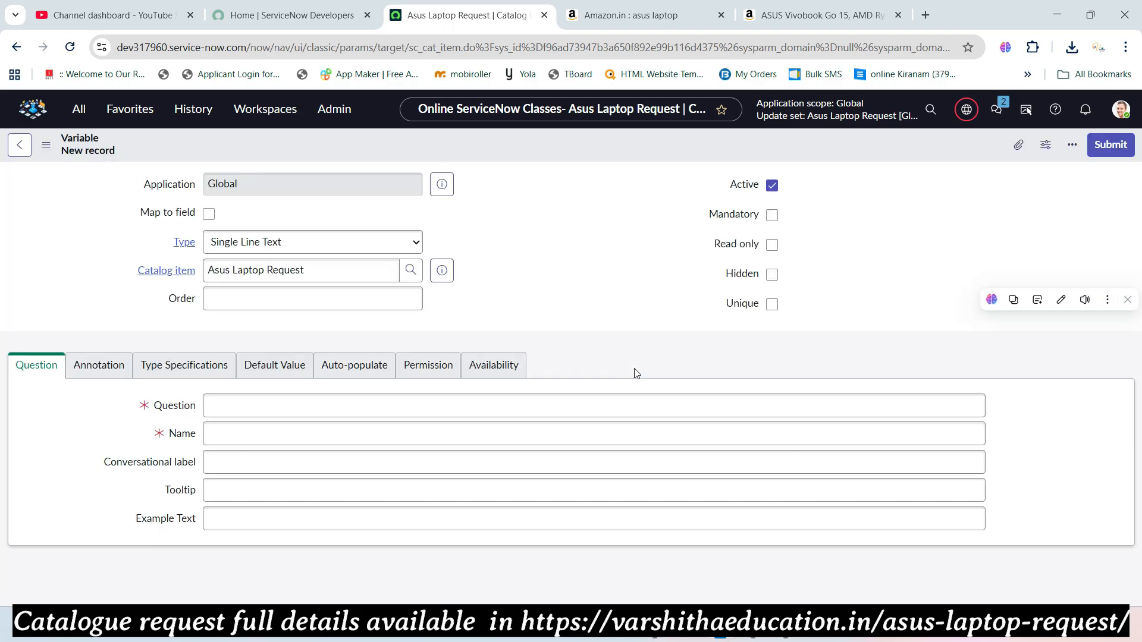
- Enter order 900 on the new variable form, leaving the question for next
left_click(259, 299)
type("900")
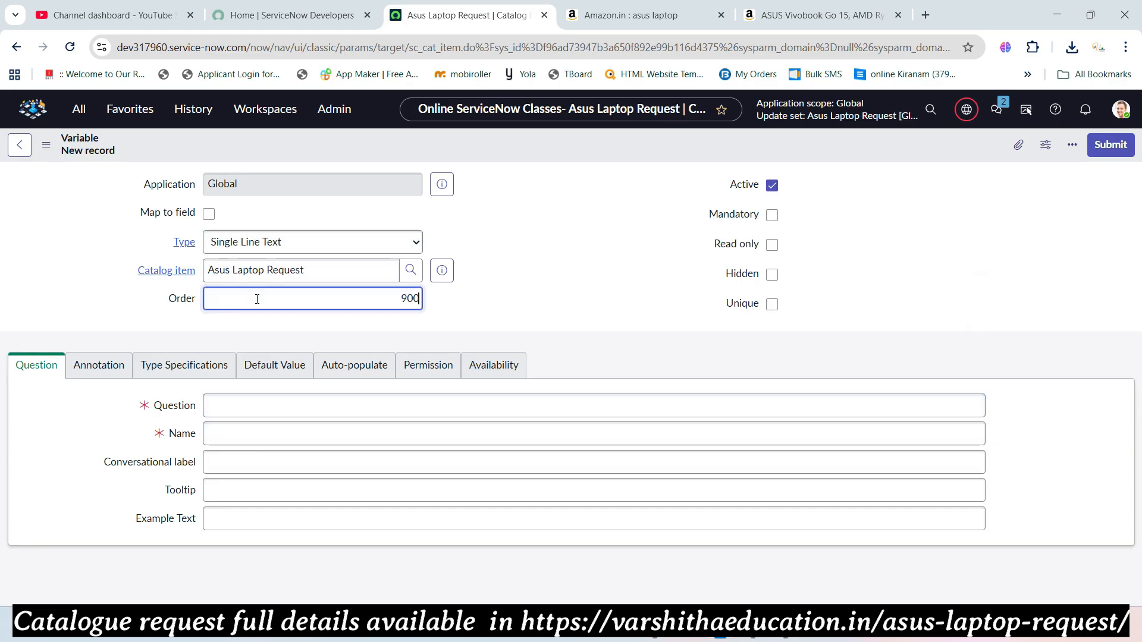
left_click(270, 405)
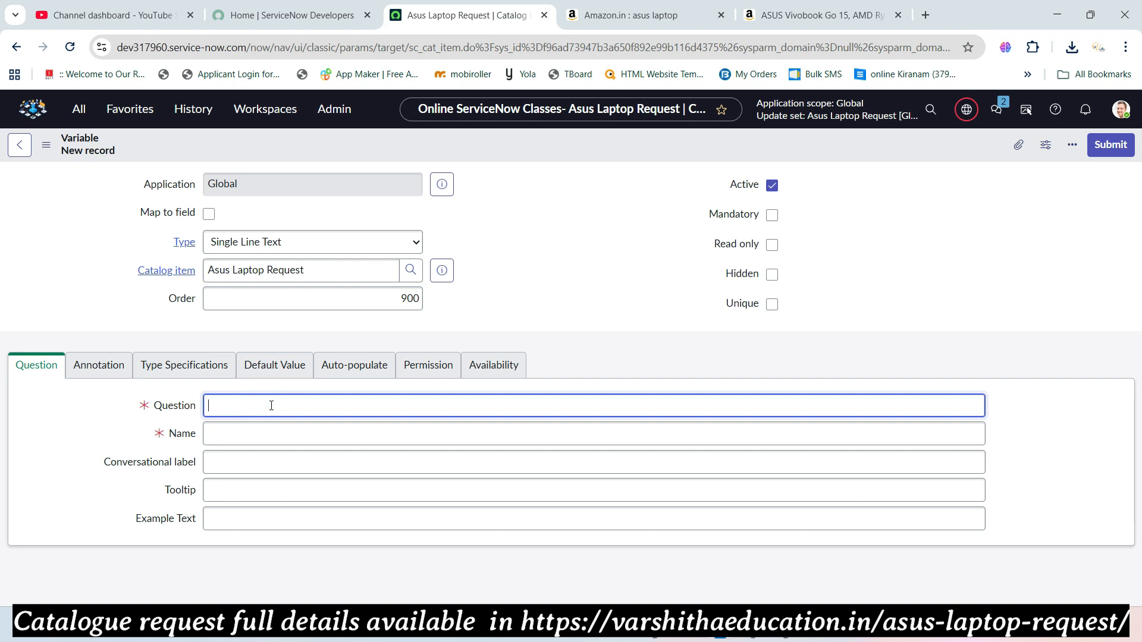
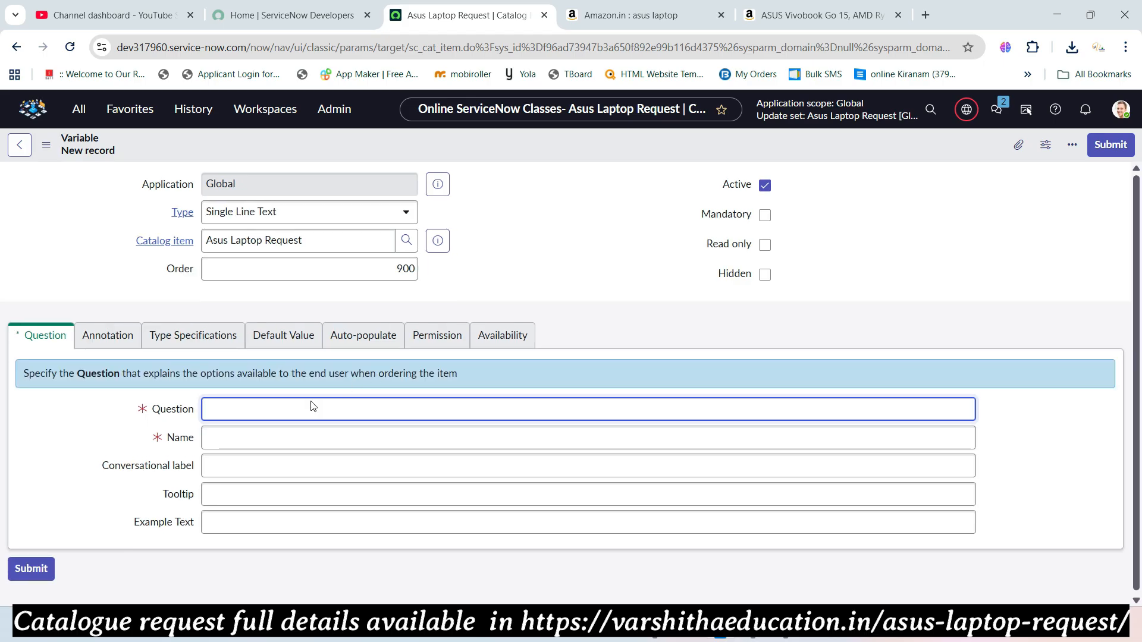
- Enter question 'Payment Status' (name payment_status), submit it, and review the item's nine variables
type("Payment Status")
key("Tab")
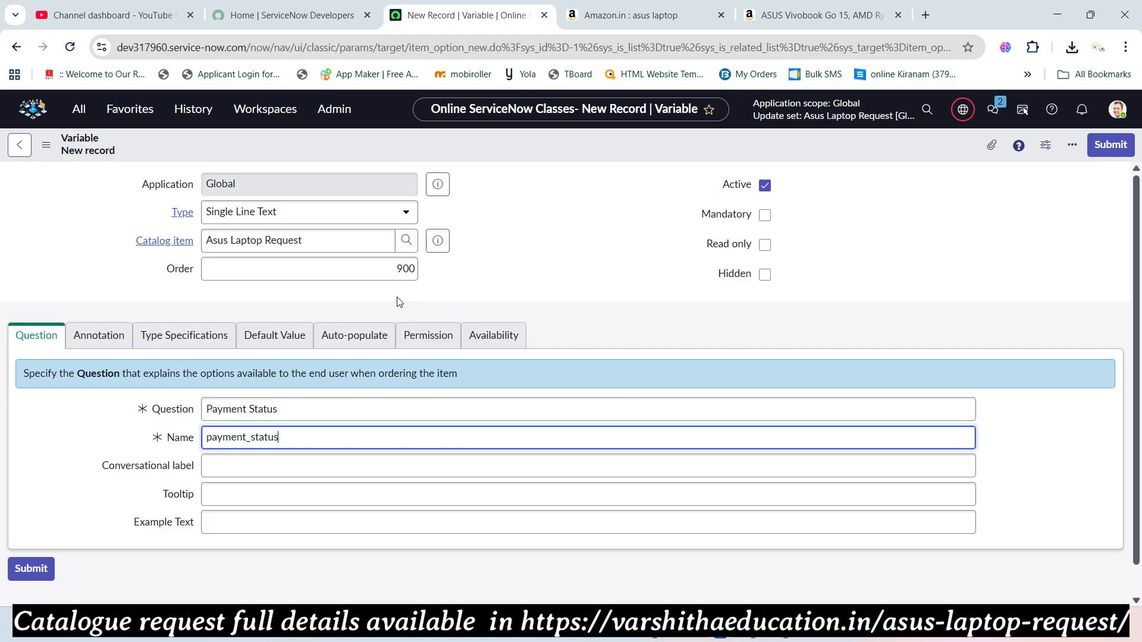
key("alt+Tab")
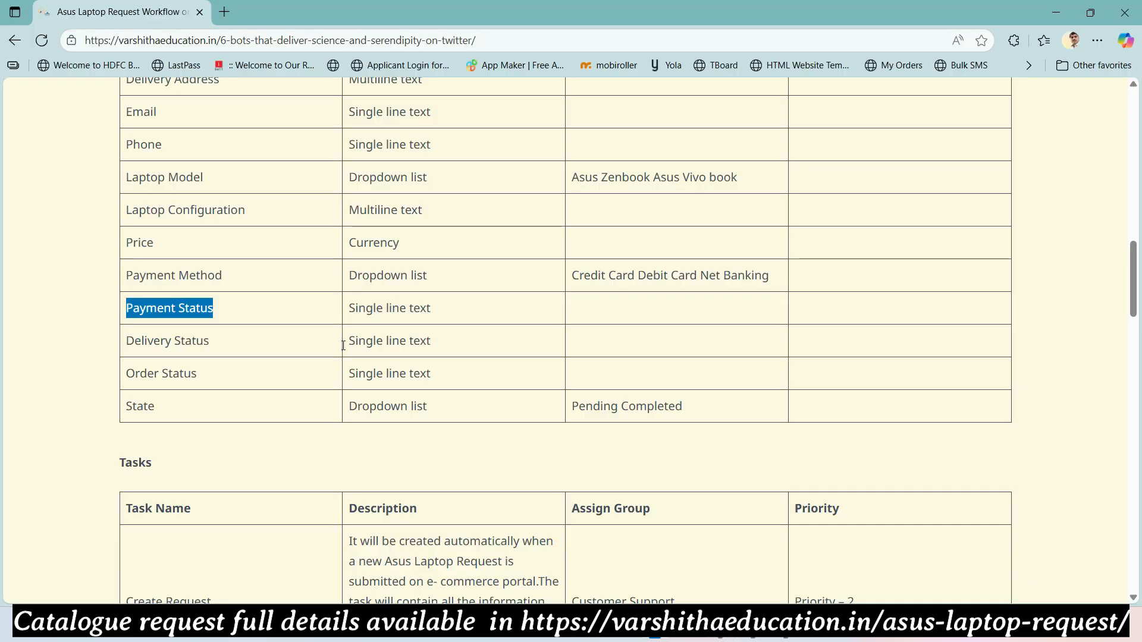
key("alt+Tab")
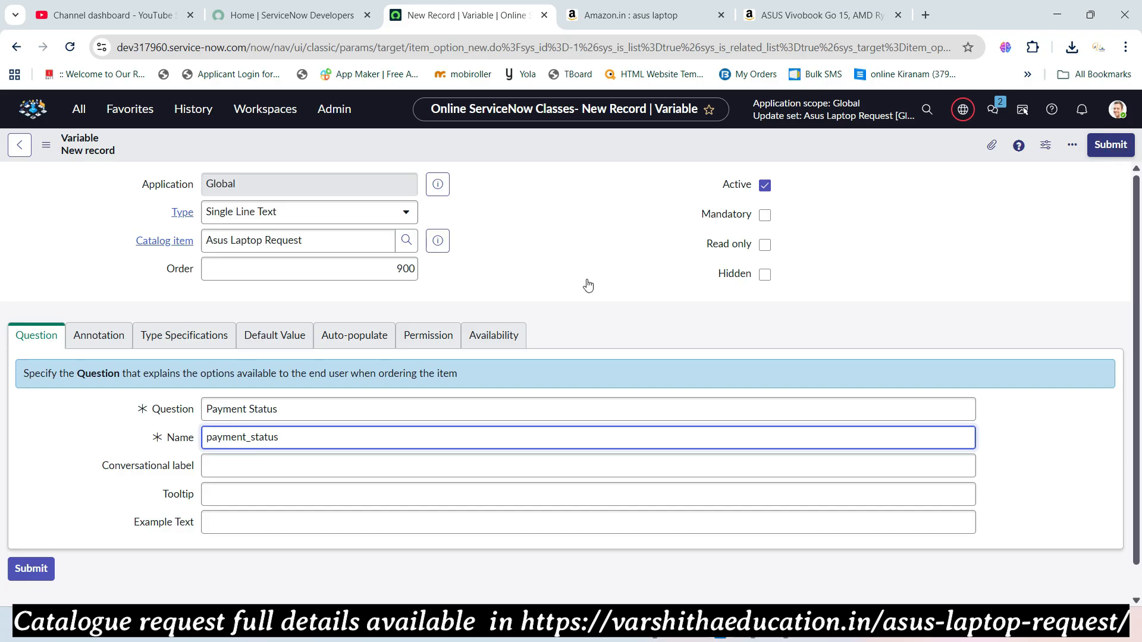
key("Return")
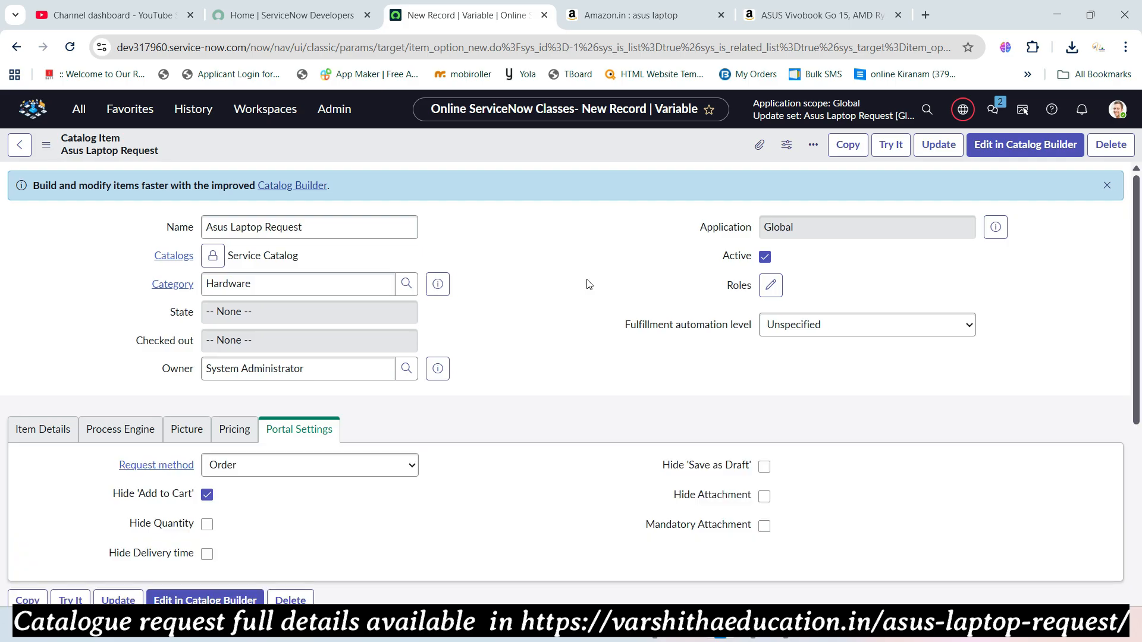
scroll(543, 290, "down", 9)
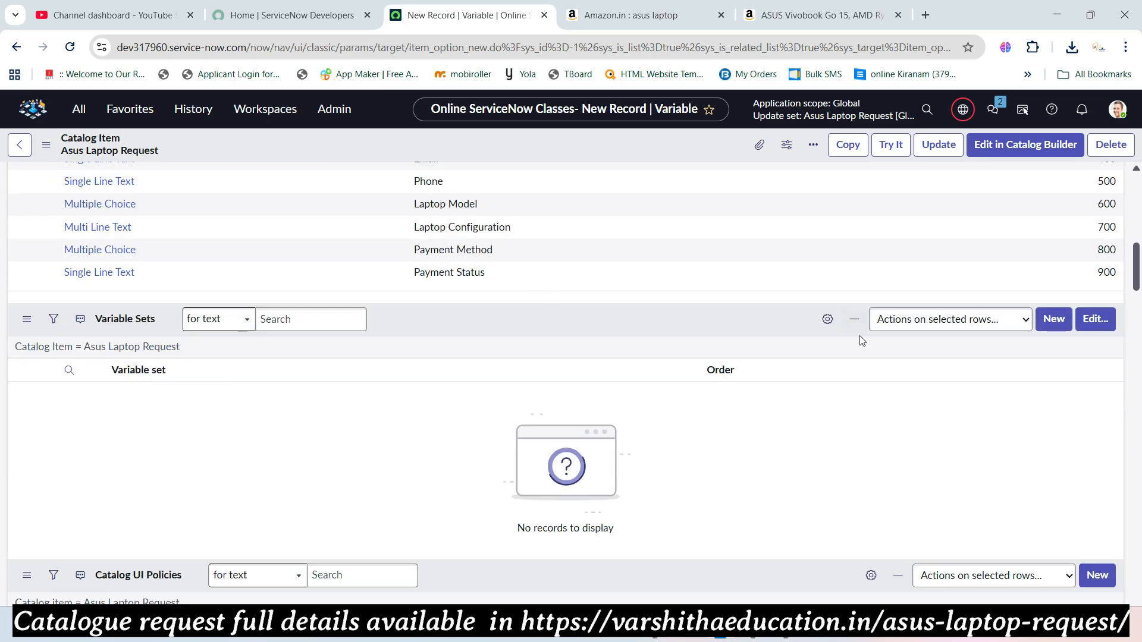
scroll(952, 363, "up", 2)
scroll(1118, 392, "up", 3)
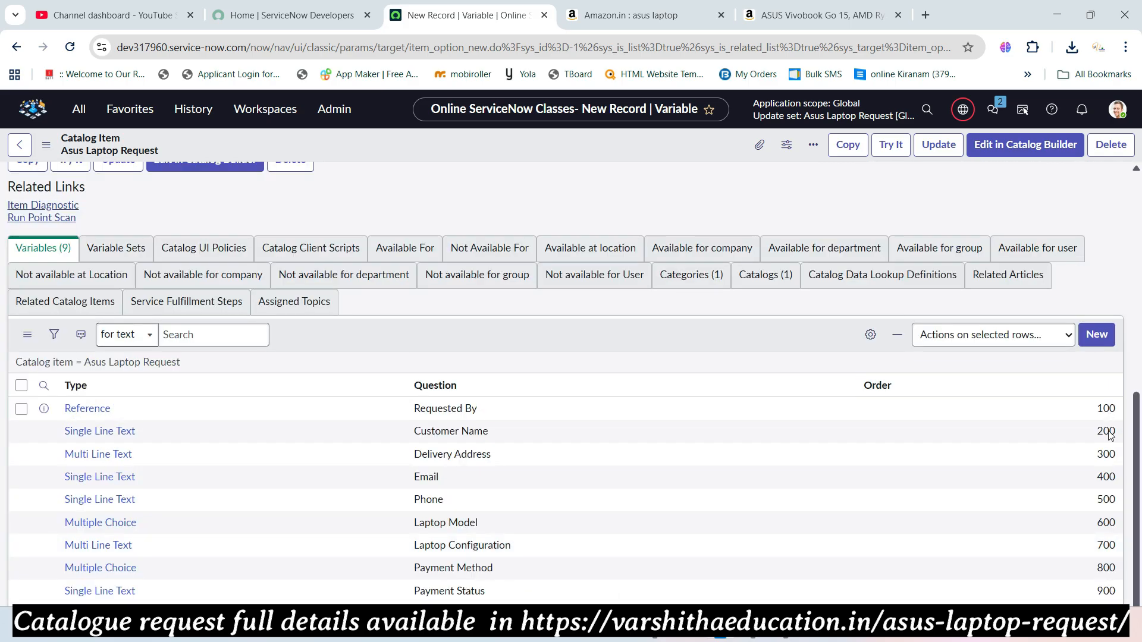
scroll(1109, 429, "up", 10)
scroll(1104, 442, "down", 10)
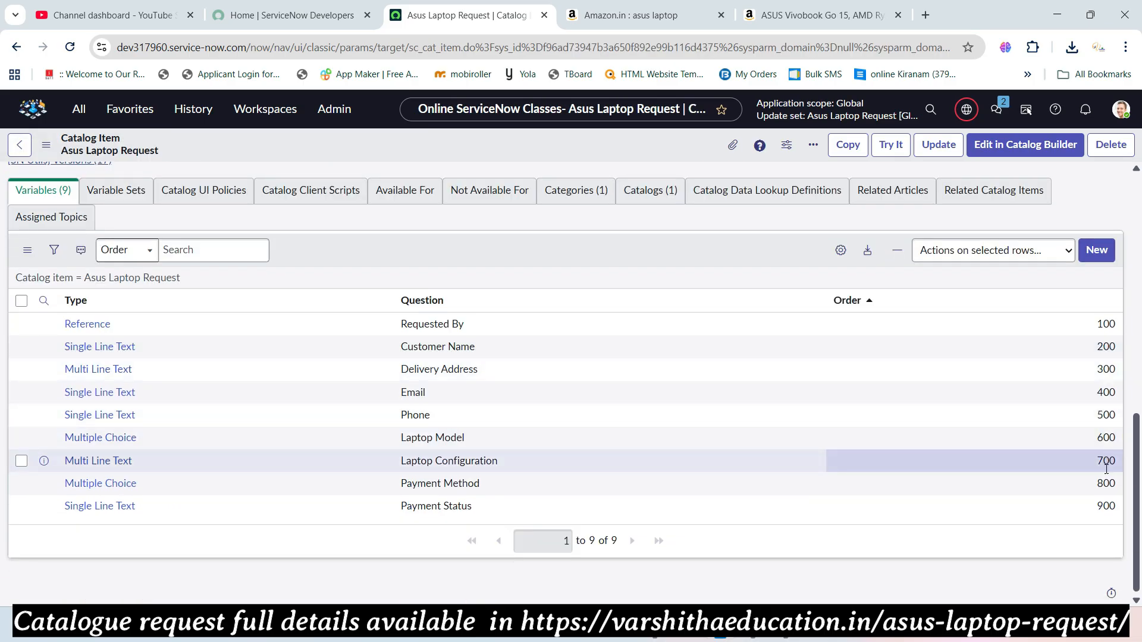
scroll(417, 434, "up", 3)
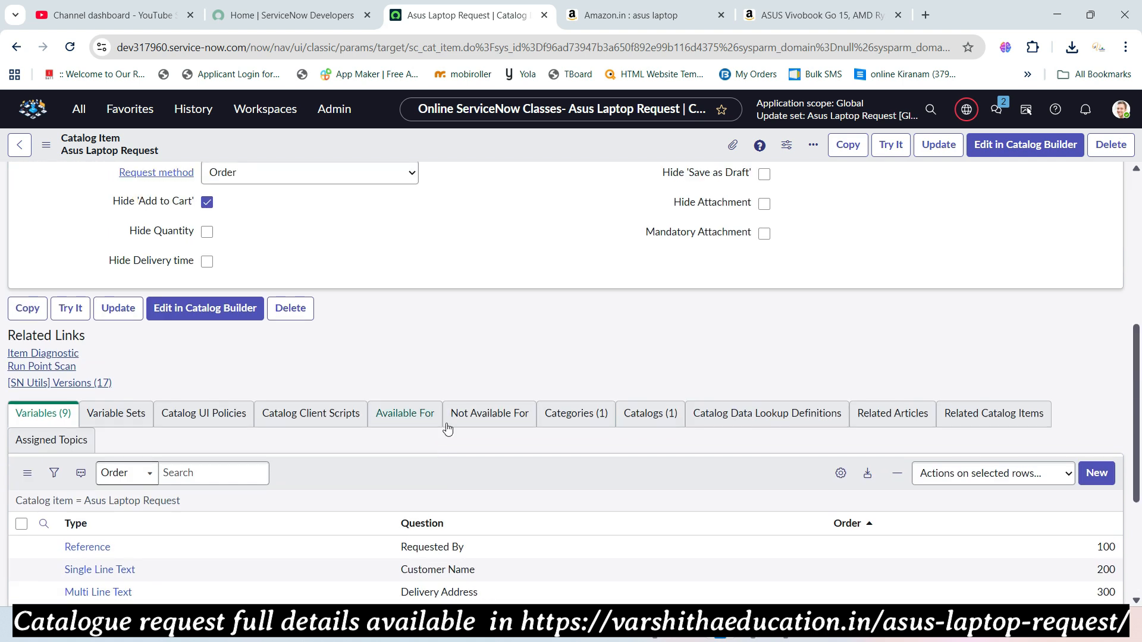
- Start a new variable and copy 'Delivery Status' from the reference field list
left_click(1088, 477)
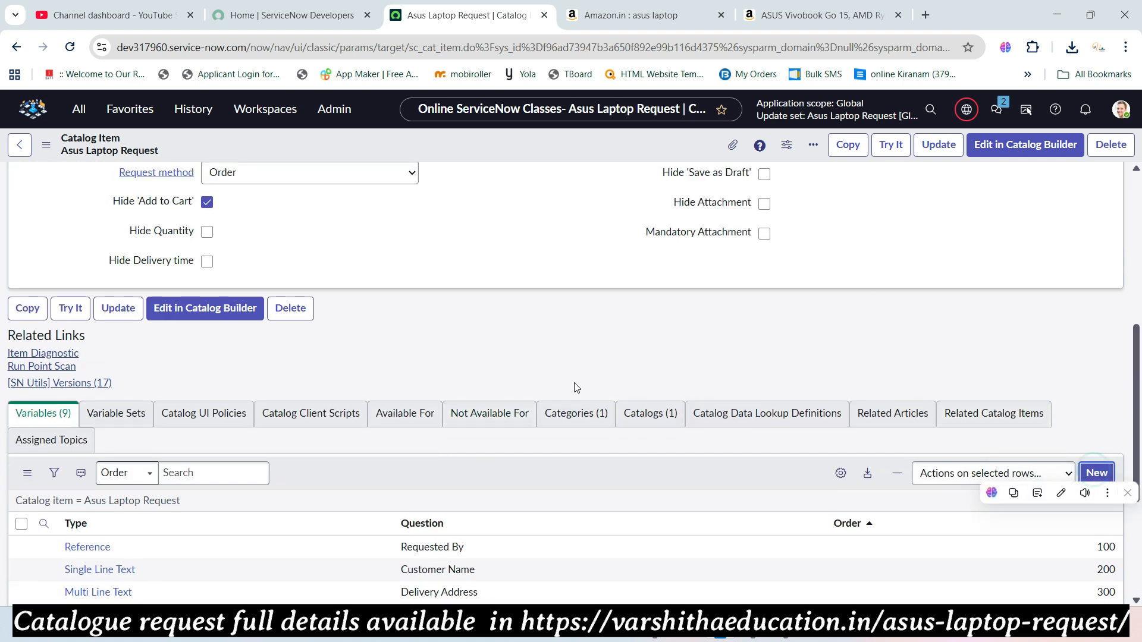
key("alt+Tab")
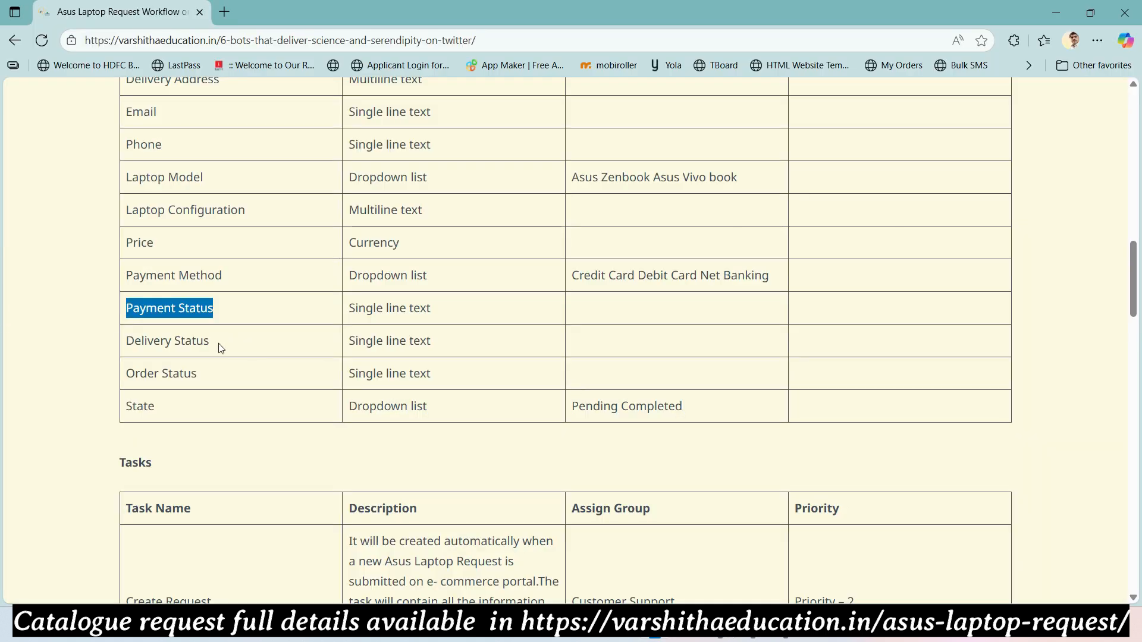
left_click_drag(209, 344, 123, 337)
key("ctrl+c")
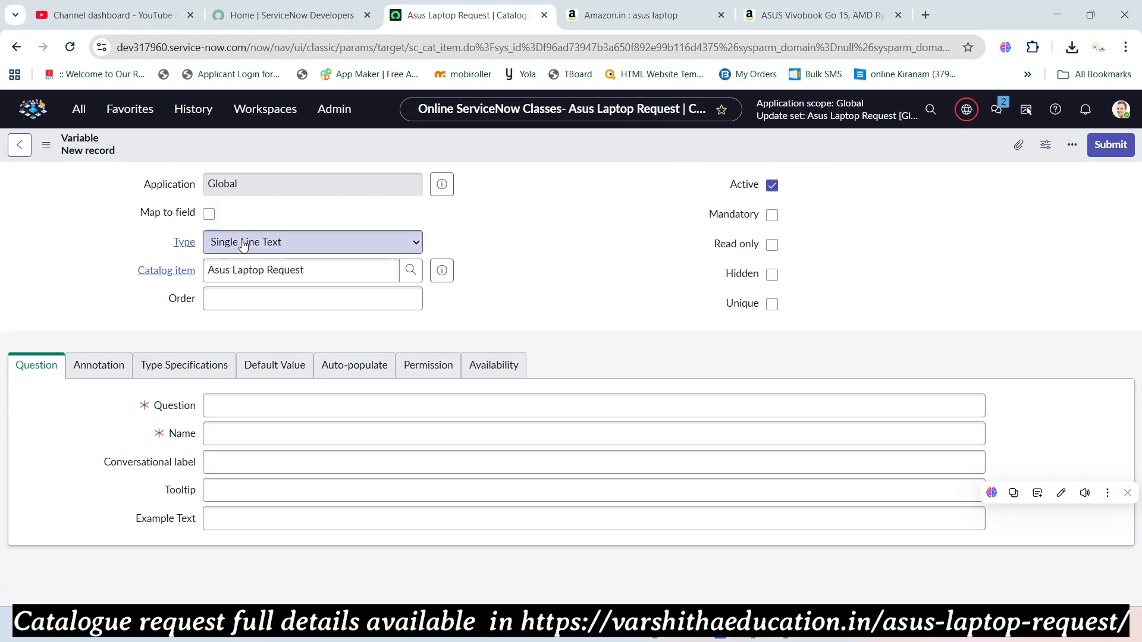
key("alt+Tab")
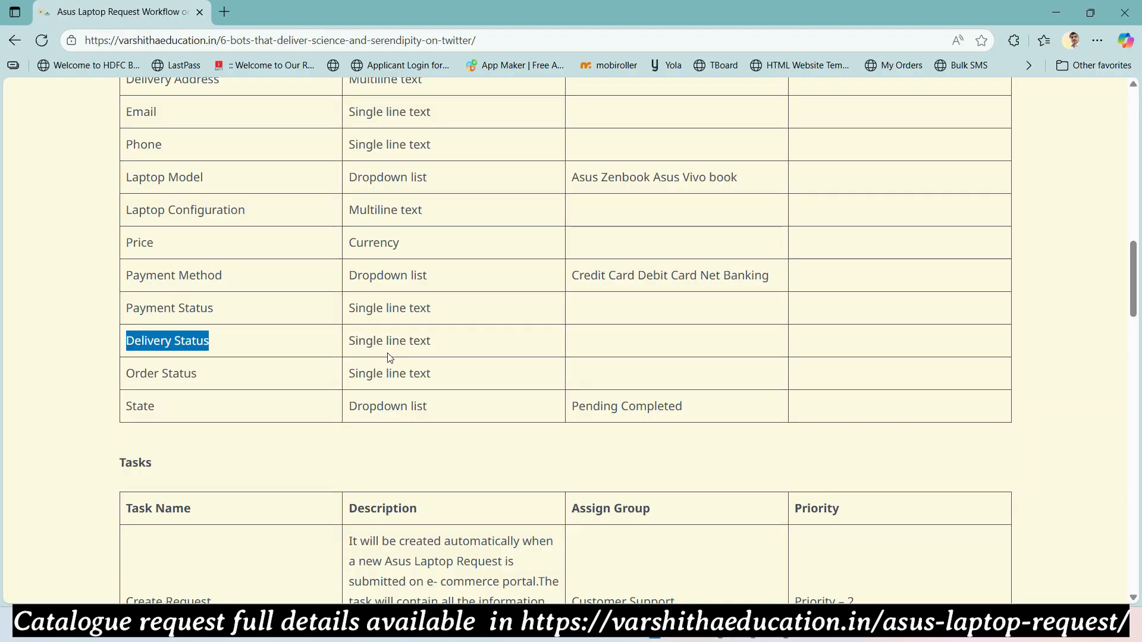
key("alt+Tab")
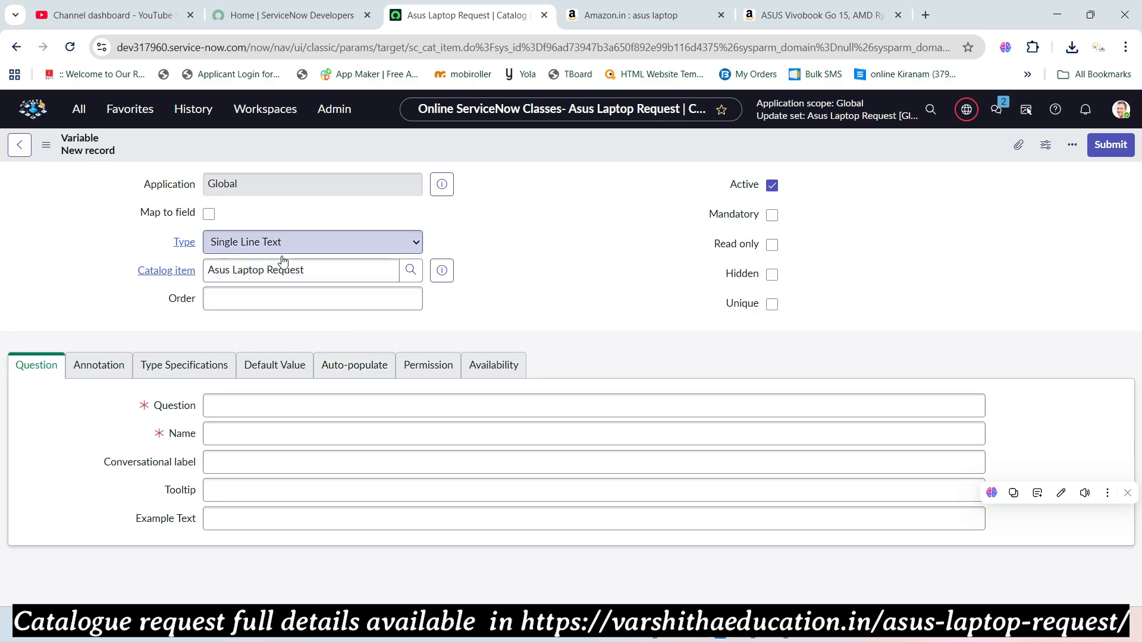
- Set order 1,000 and question Delivery Status with auto-filled name, then submit
left_click(286, 304)
type("1")
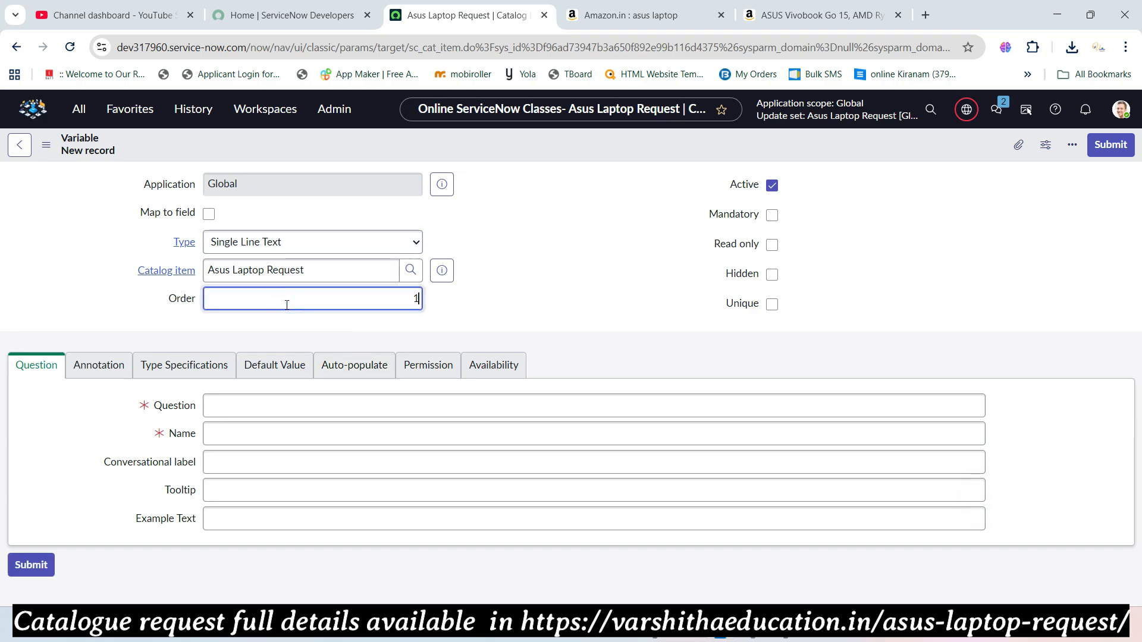
type(",000")
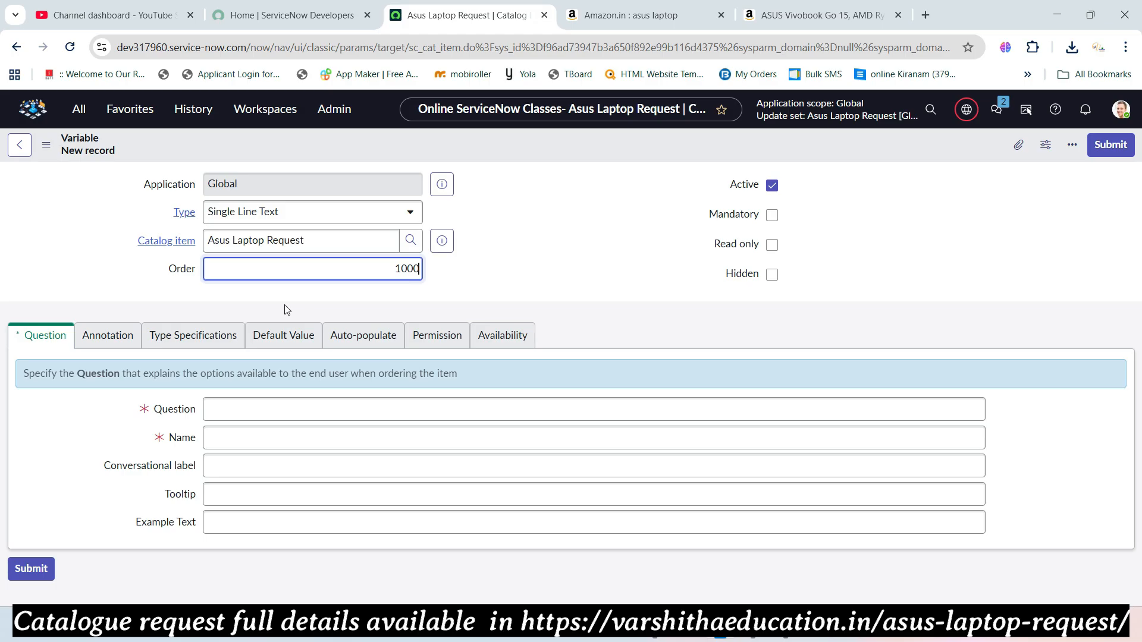
left_click(313, 415)
key("ctrl+v")
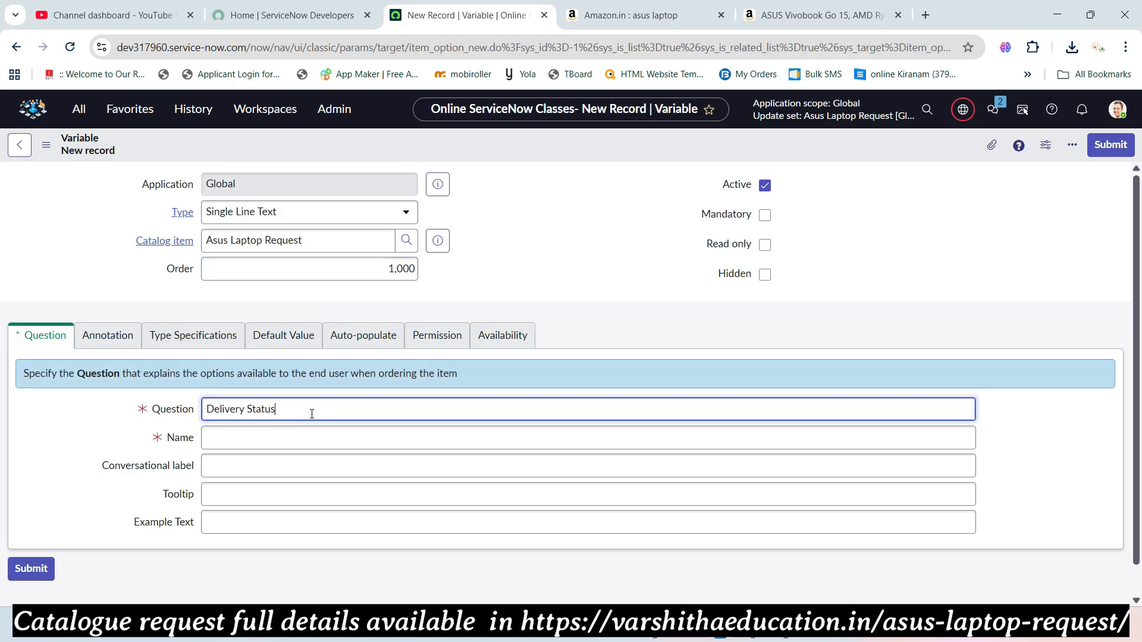
key("Tab")
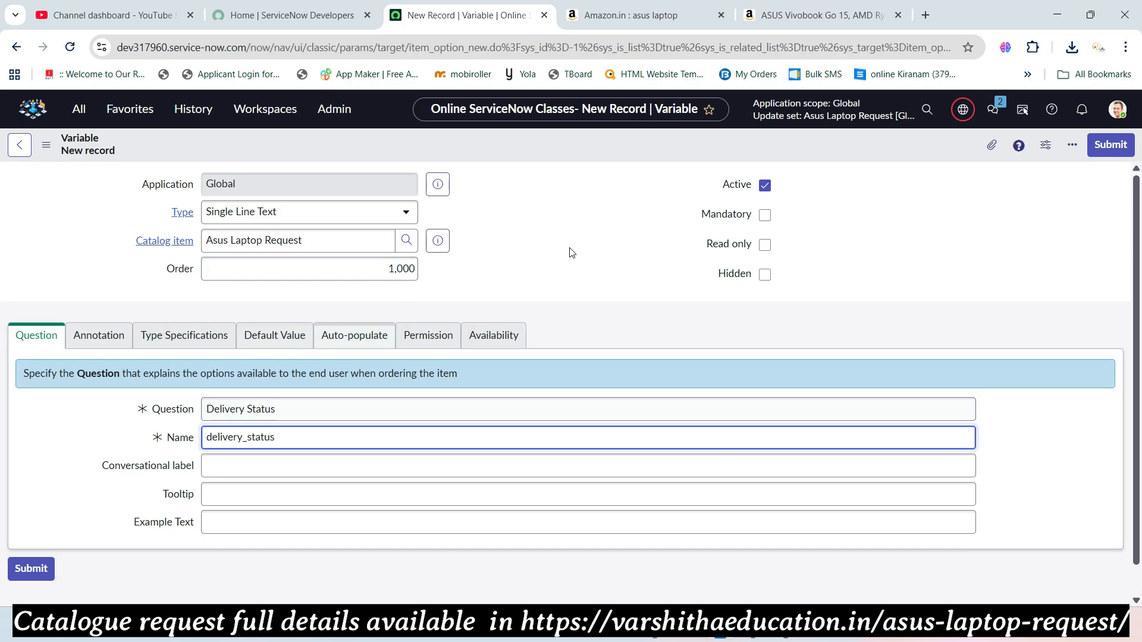
left_click(1119, 147)
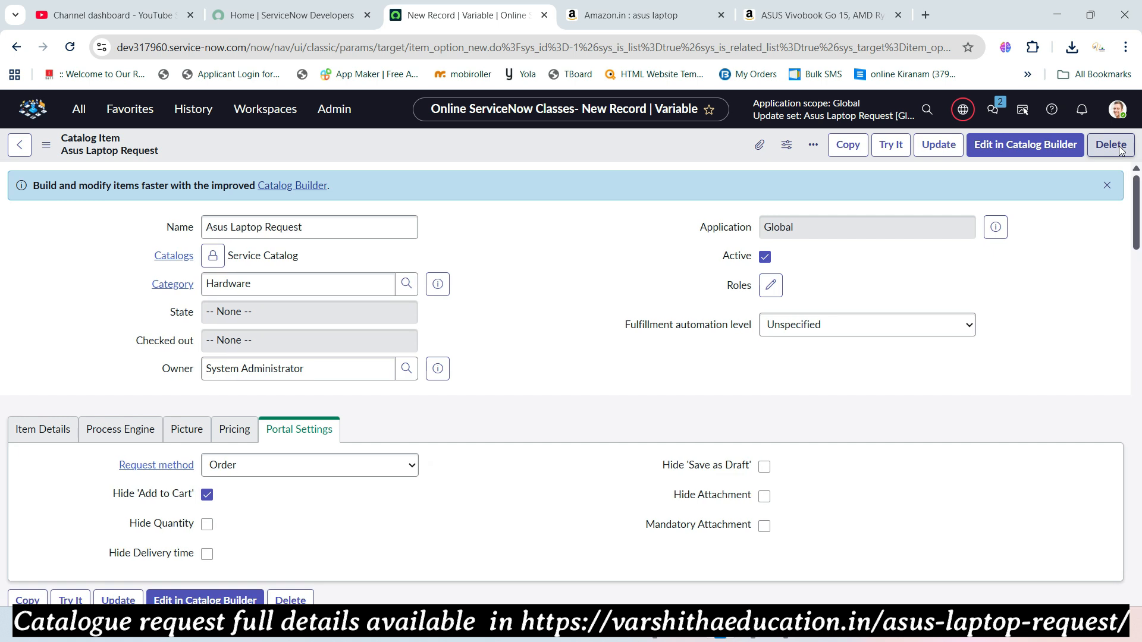
- Copy 'Order Status' from the reference page and return to the catalog item
key("alt+Tab")
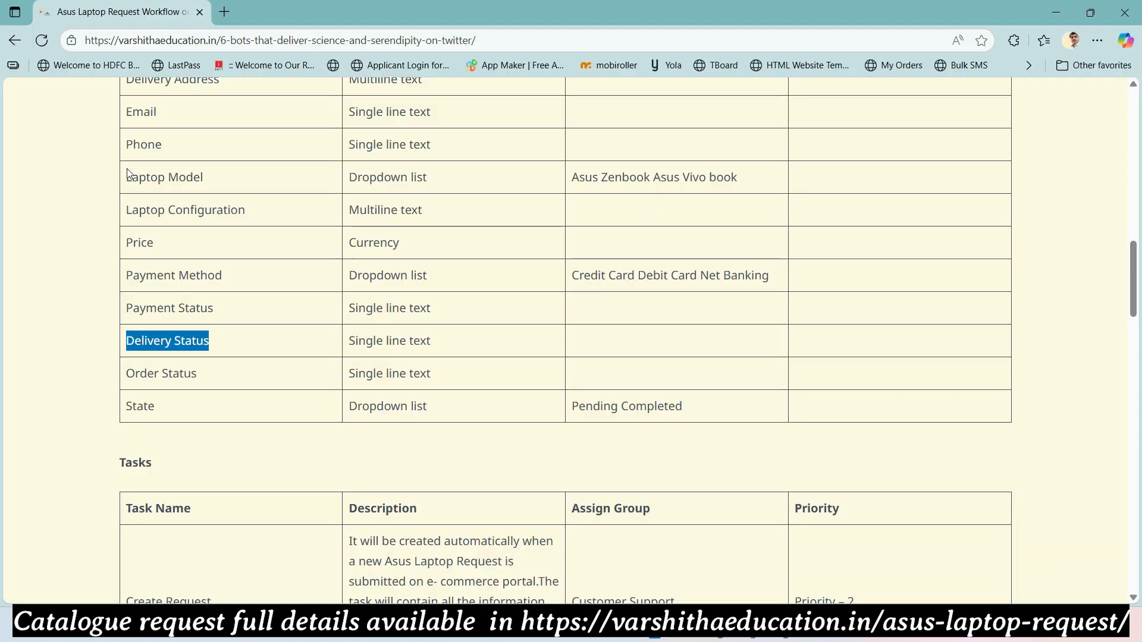
left_click_drag(195, 377, 126, 372)
key("ctrl+c")
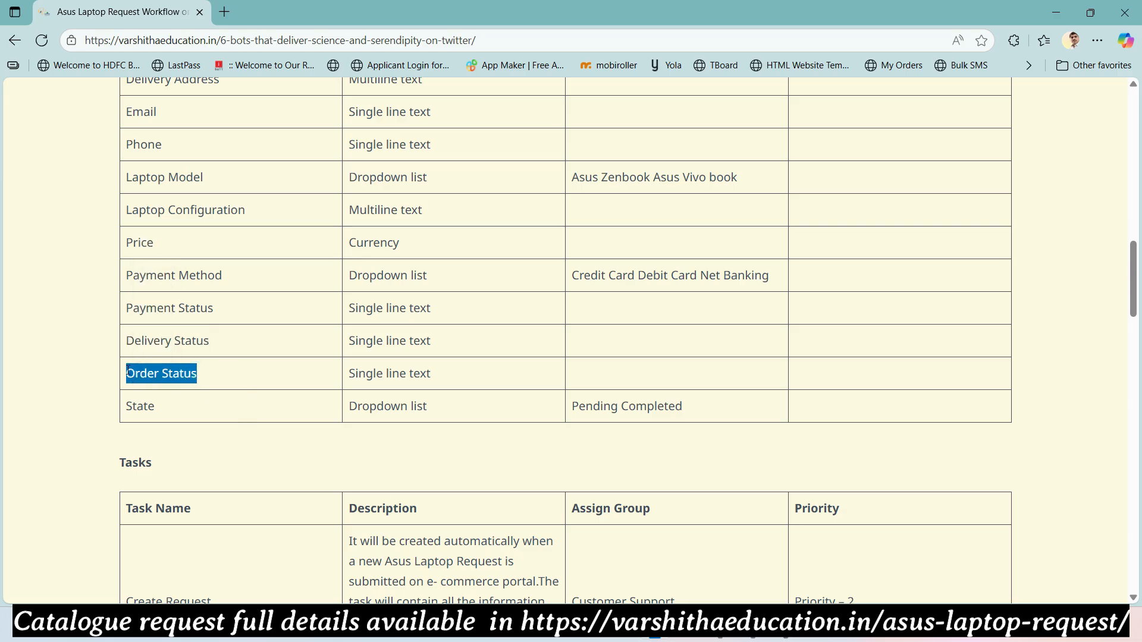
key("alt+Tab")
- Create a variable with order 1,100 and question Order Status, then submit it
scroll(568, 384, "down", 10)
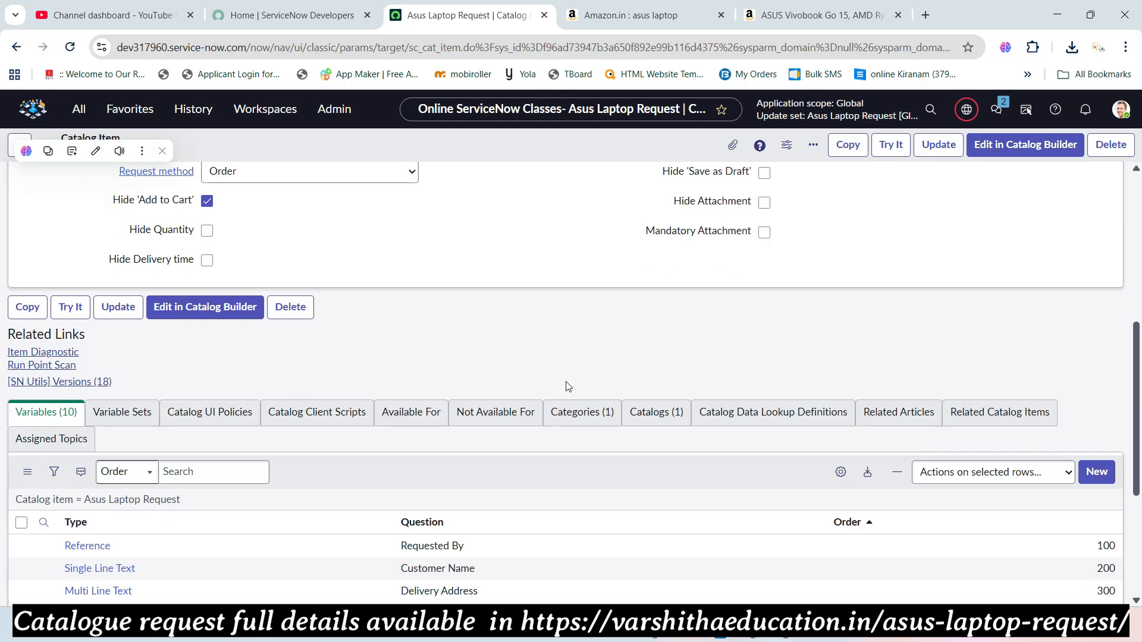
left_click(1093, 227)
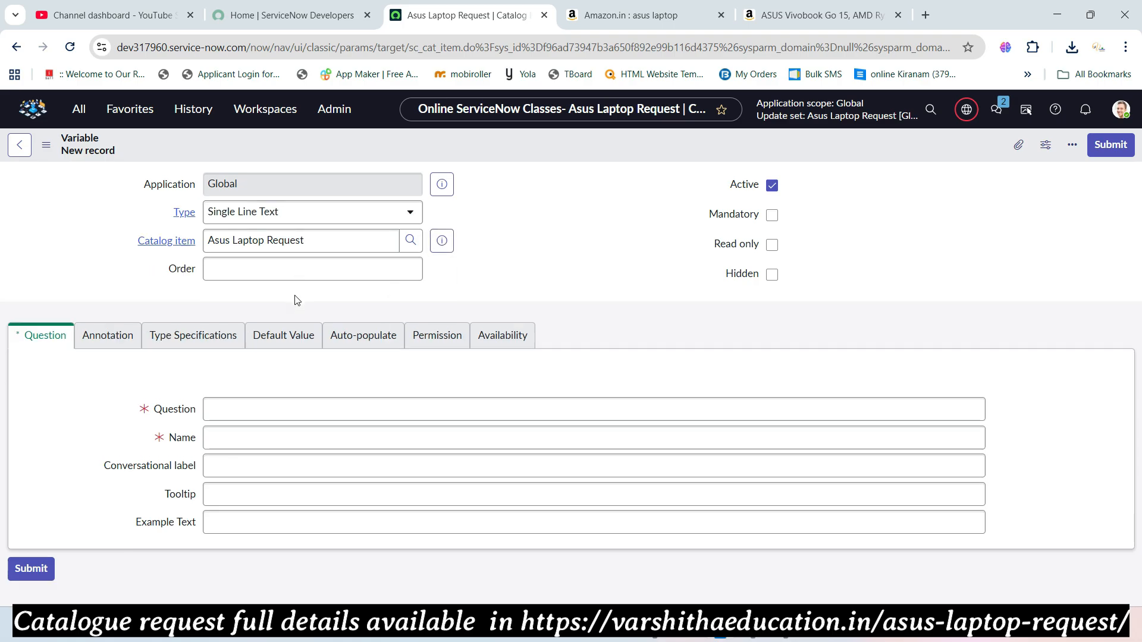
key("alt+Tab")
key("alt+Tab")
left_click(291, 266)
type("1,100")
left_click(258, 408)
key("ctrl+v")
key("Tab")
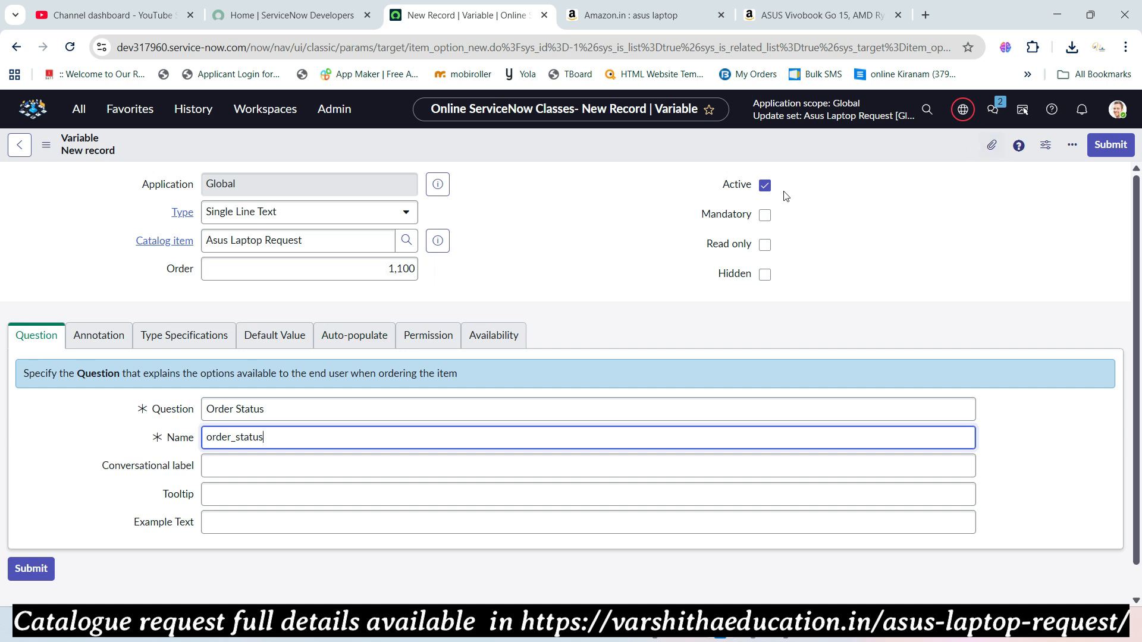
left_click(1108, 149)
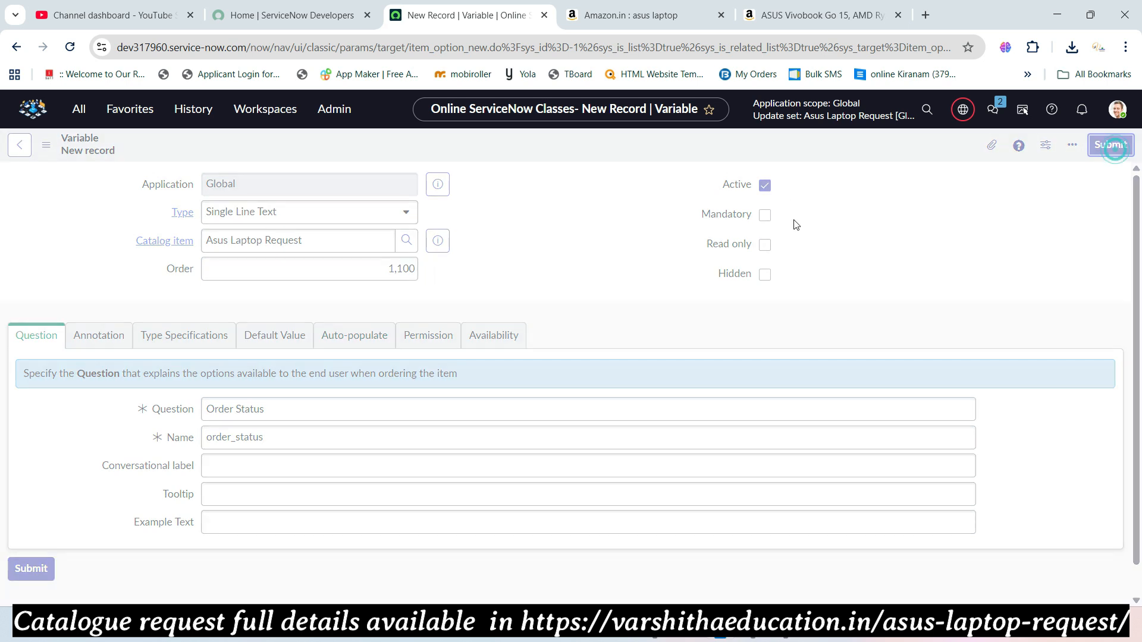
- Copy the 'State' field name from the reference page and return to the catalog item
key("alt+Tab")
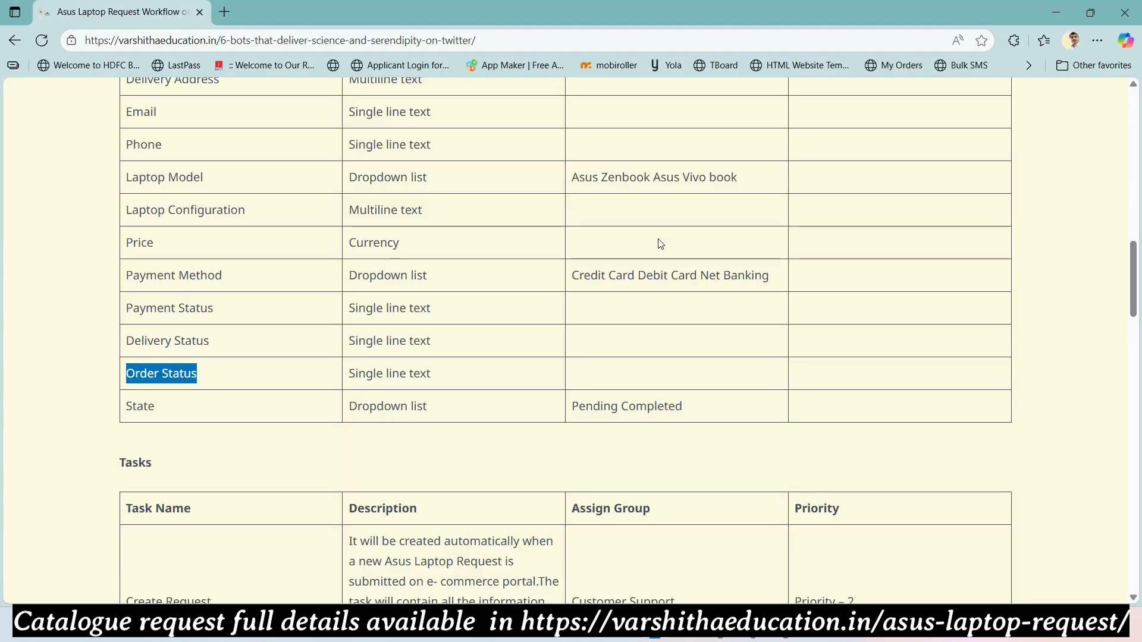
scroll(196, 369, "down", 3)
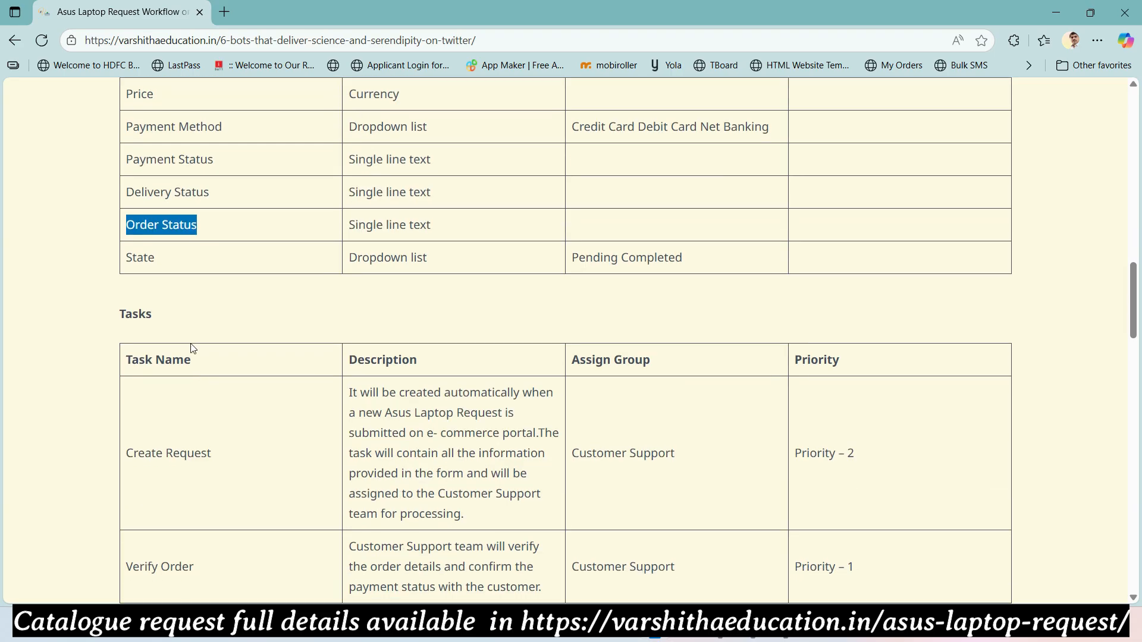
double_click(156, 260)
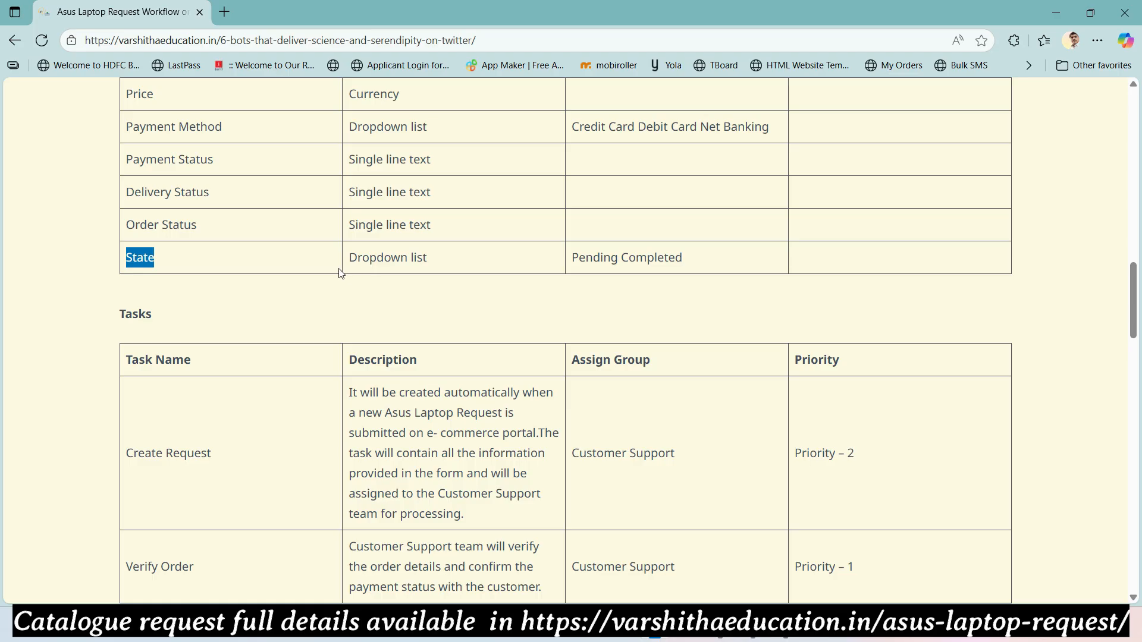
key("alt+Tab")
scroll(395, 304, "down", 6)
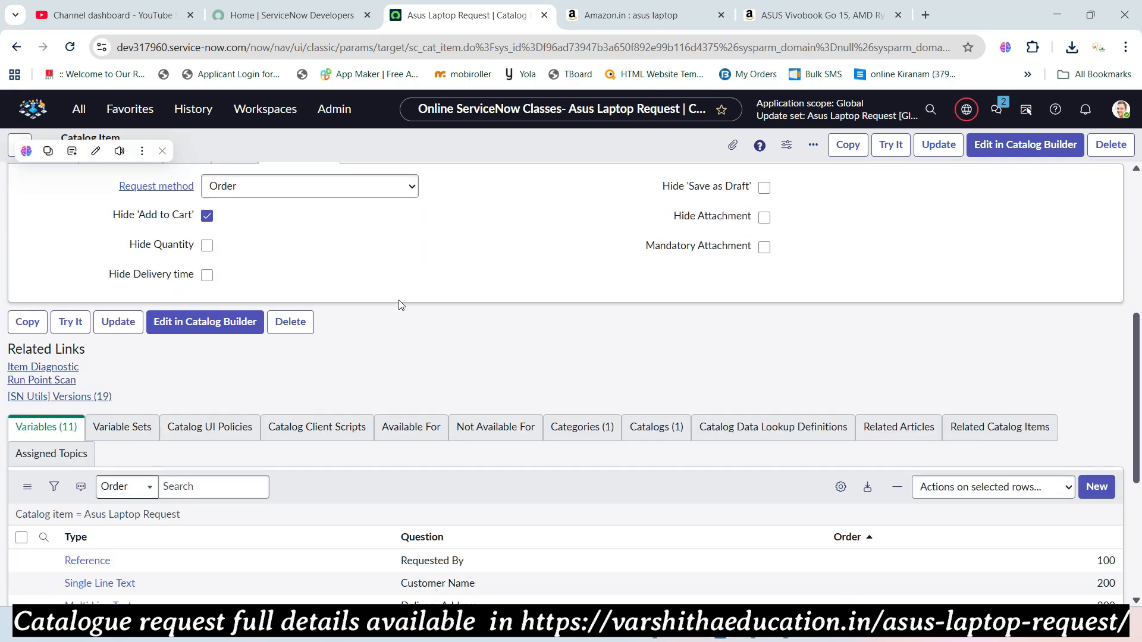
- Give the new variable order 1200, type Multiple Choice, and question State
scroll(400, 305, "down", 5)
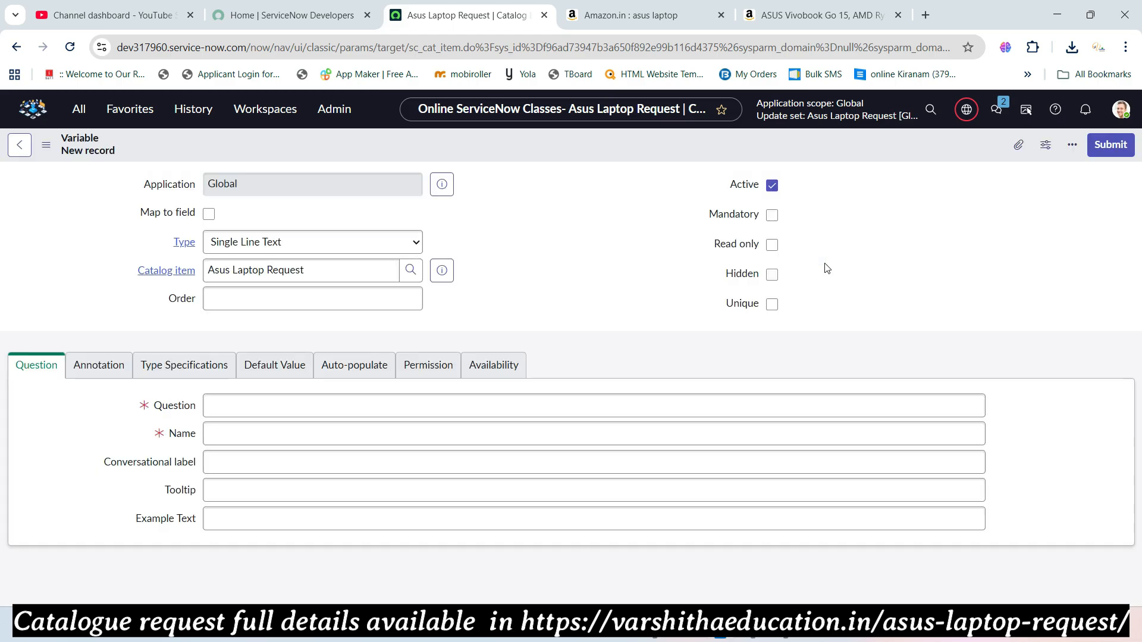
left_click(390, 300)
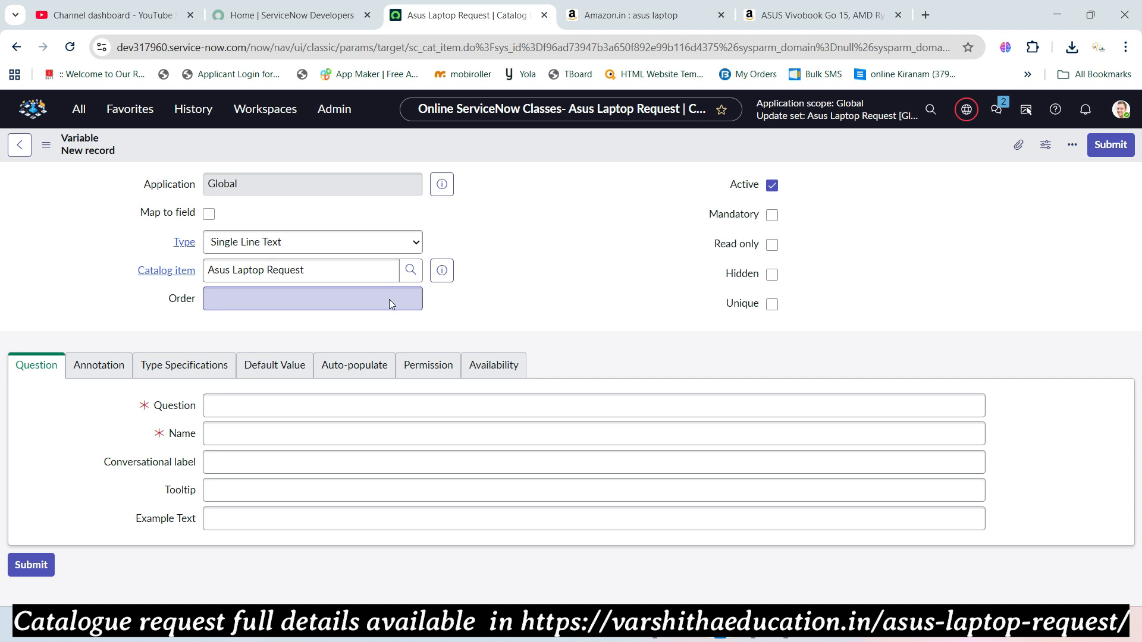
left_click(382, 270)
type("12")
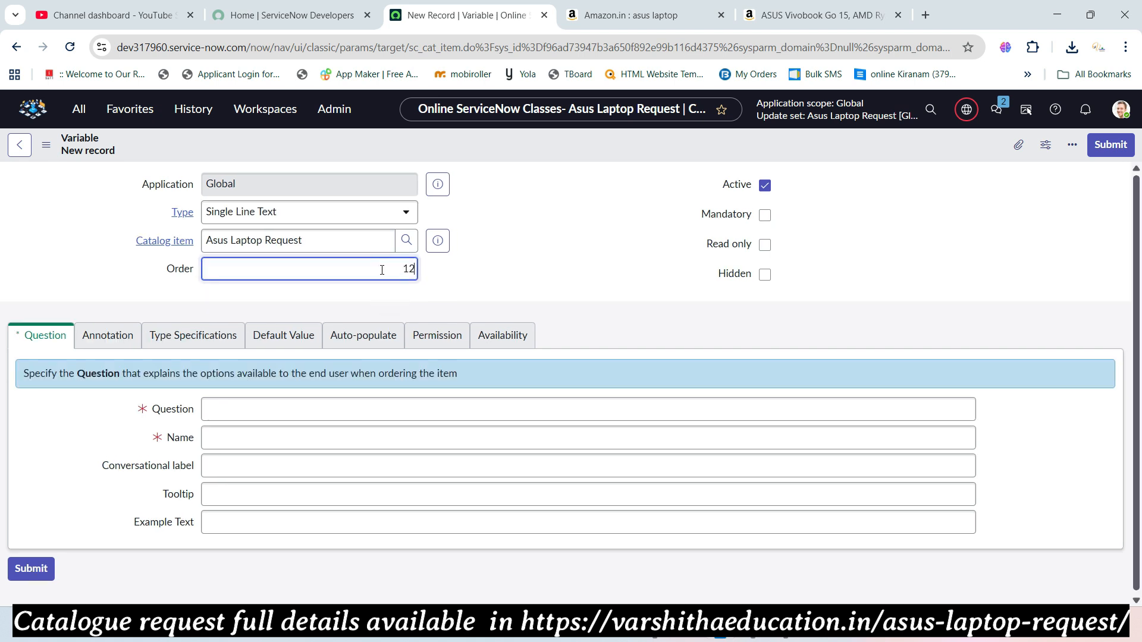
type("00")
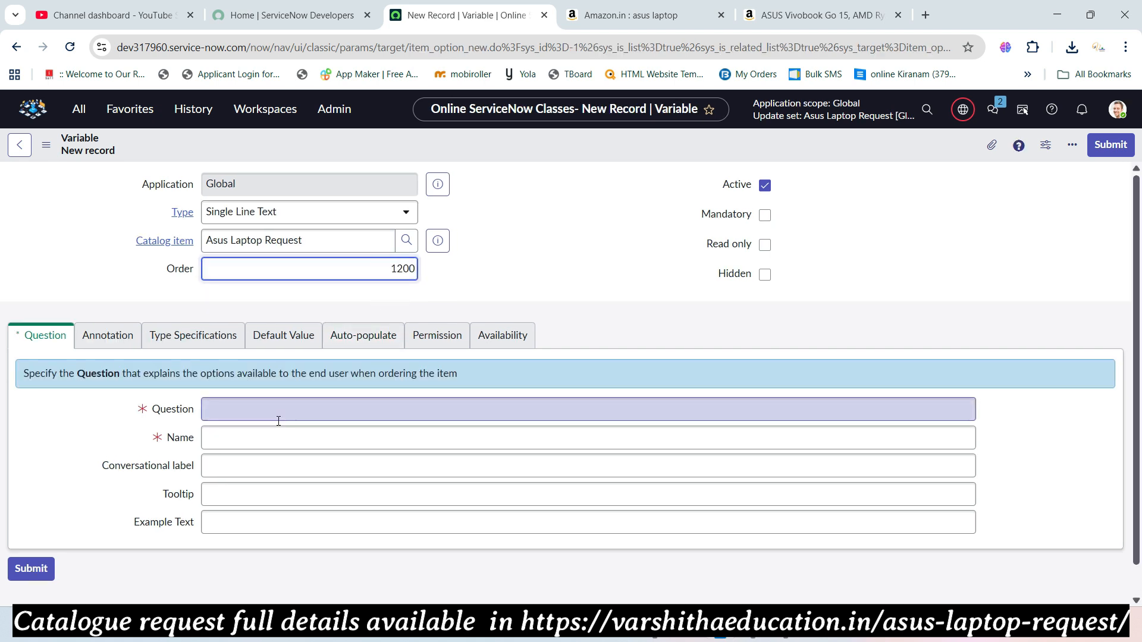
key("alt+Tab")
key("alt+Tab")
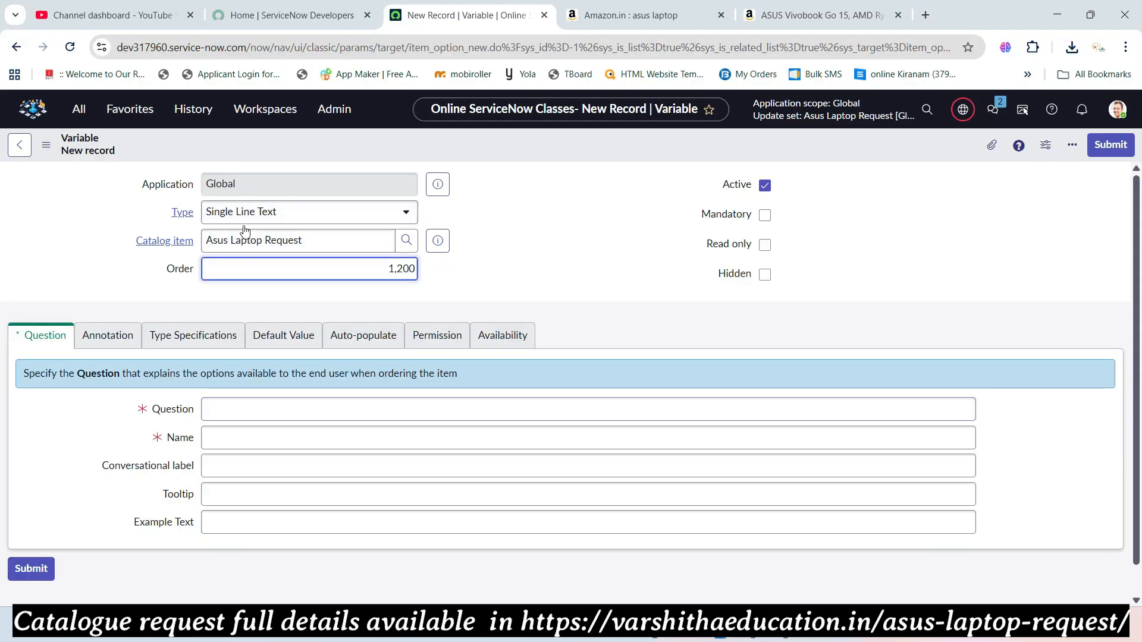
left_click(241, 212)
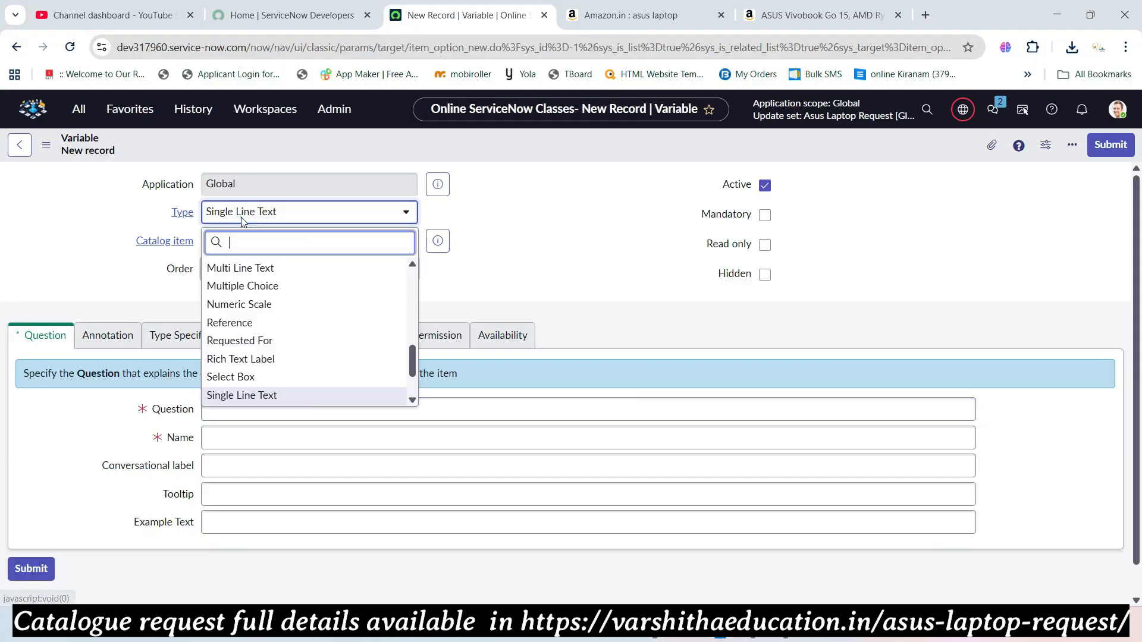
left_click(243, 287)
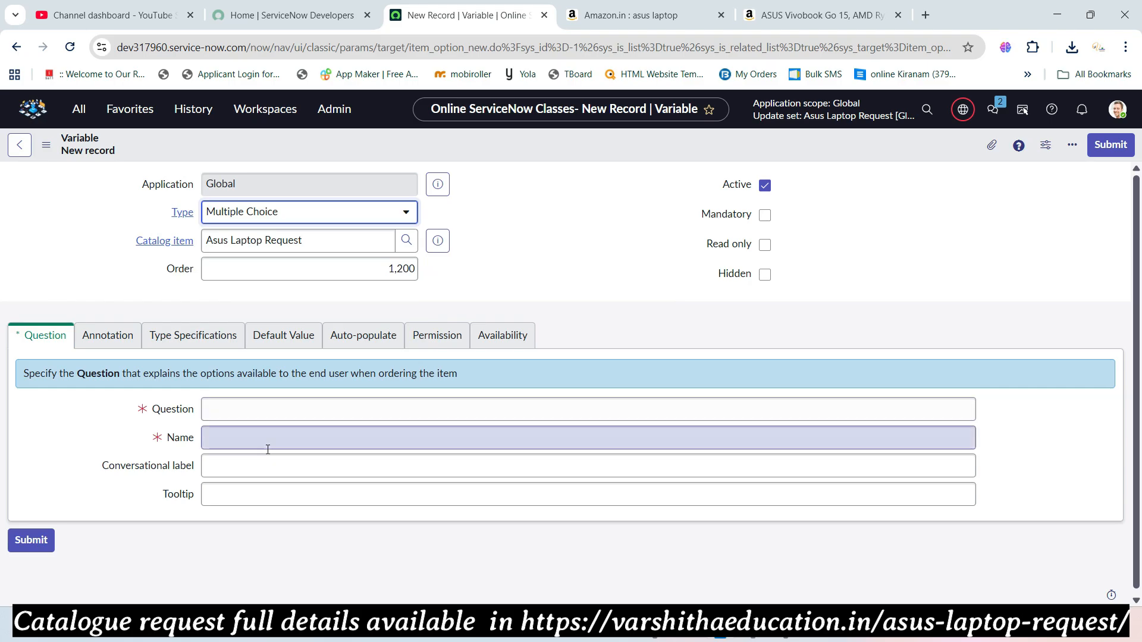
left_click(258, 410)
type("State")
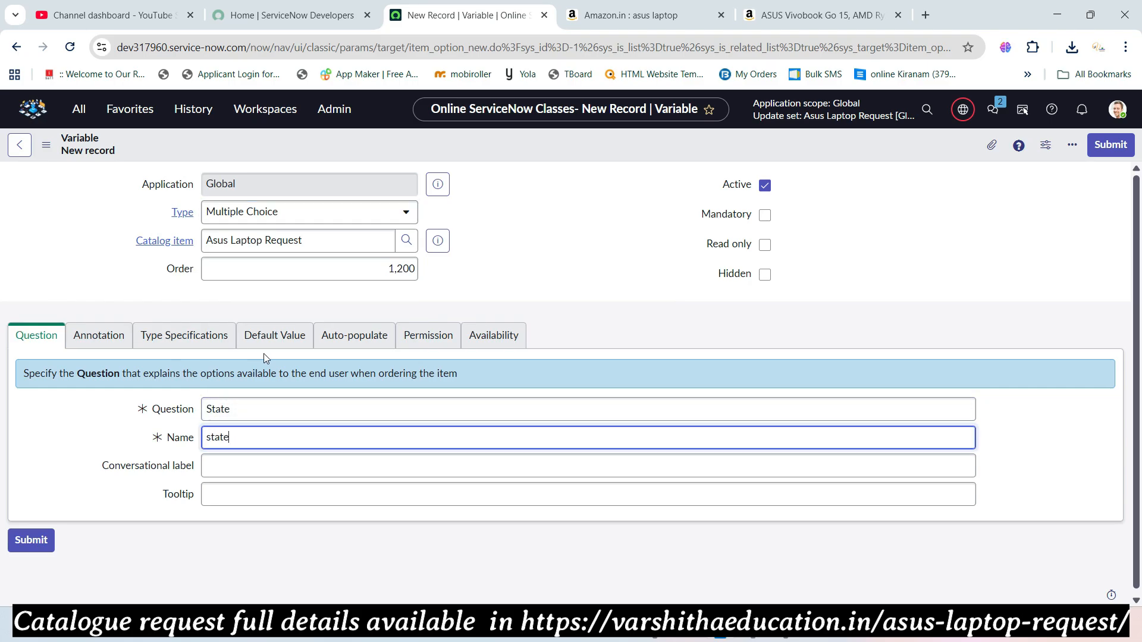
- Save the State variable and check the reference's State specification
right_click(498, 141)
left_click(506, 145)
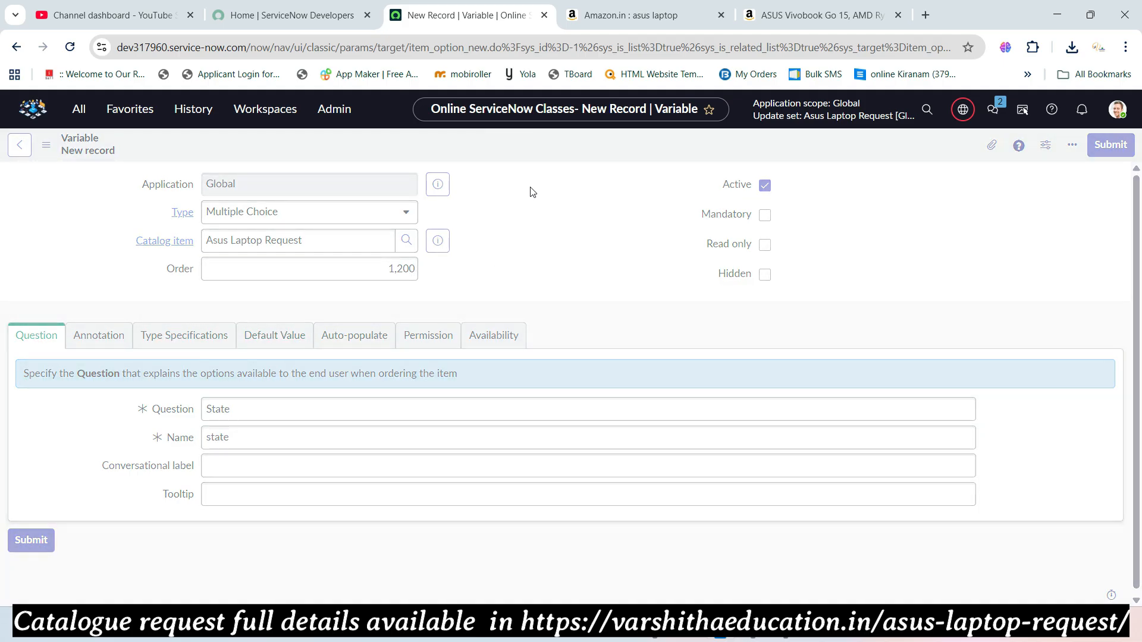
key("alt+Tab")
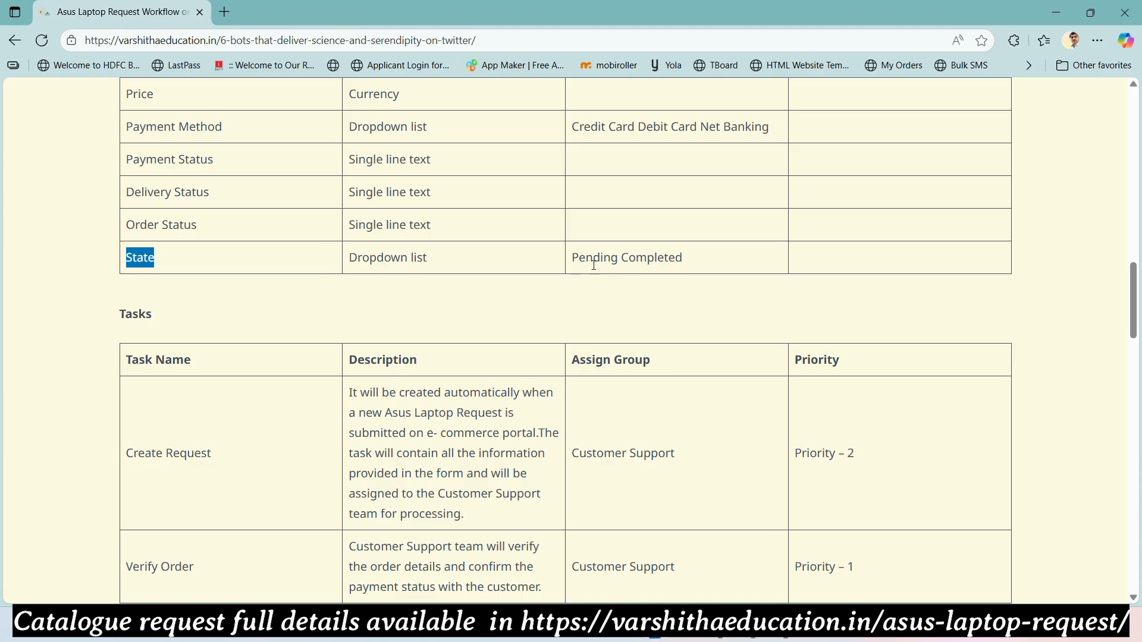
key("alt+Tab")
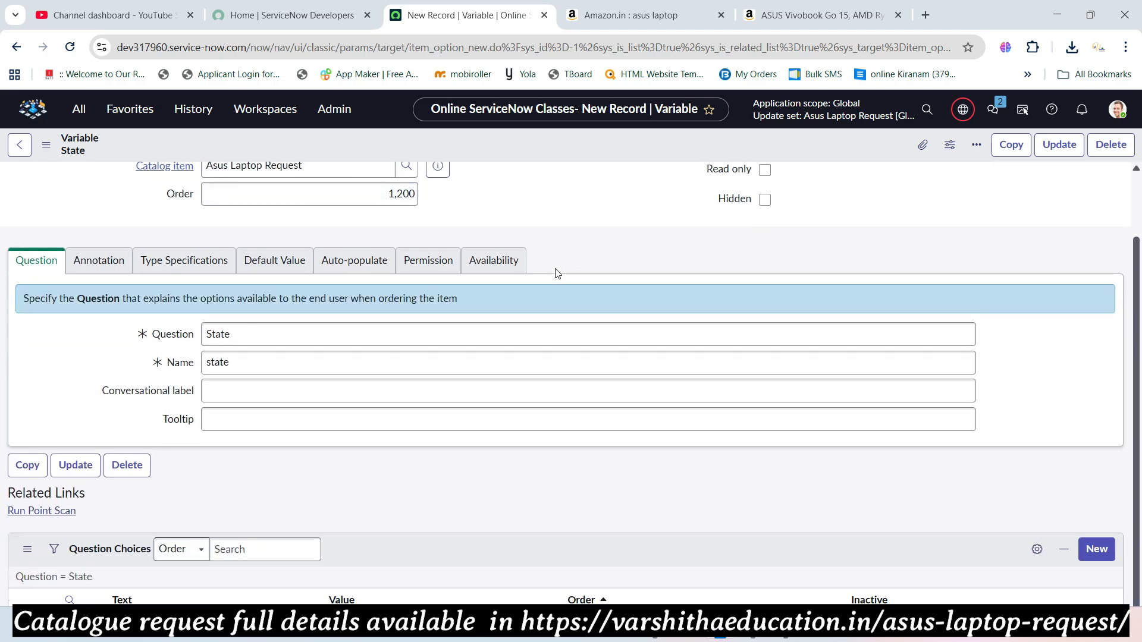
- Add the question choice Pending with value pending
scroll(512, 415, "down", 3)
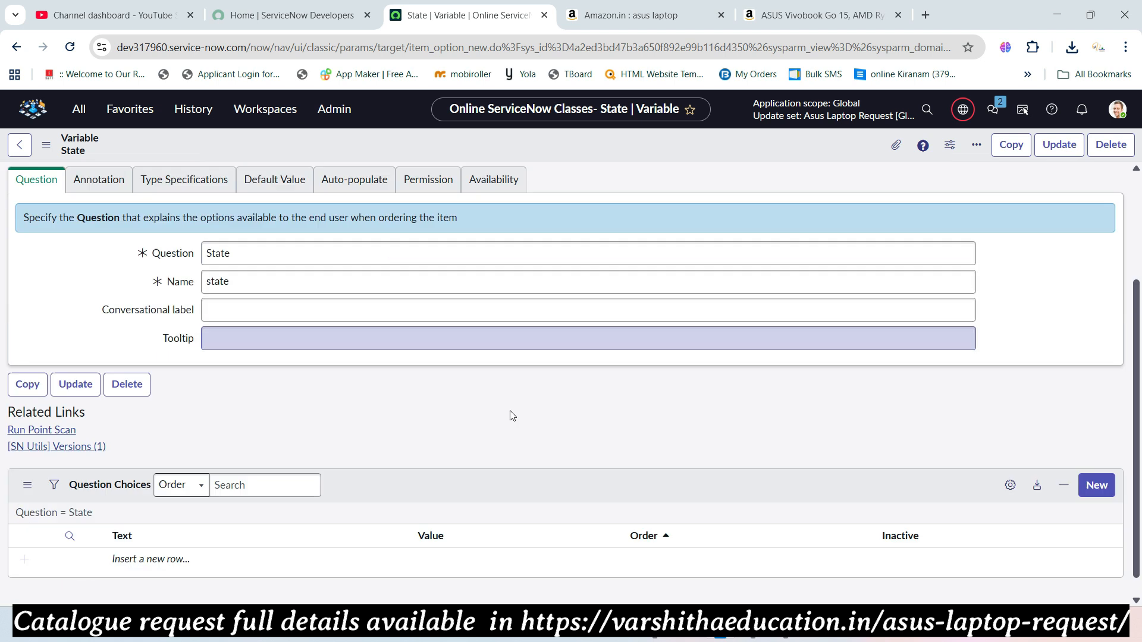
left_click(122, 538)
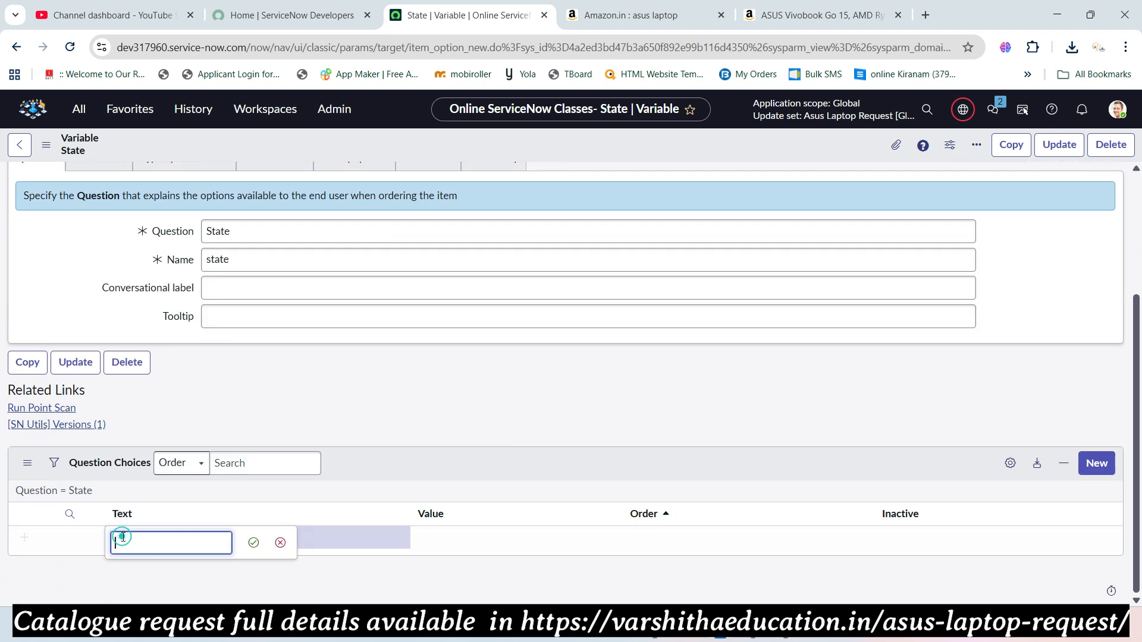
type("Pending")
key("Tab")
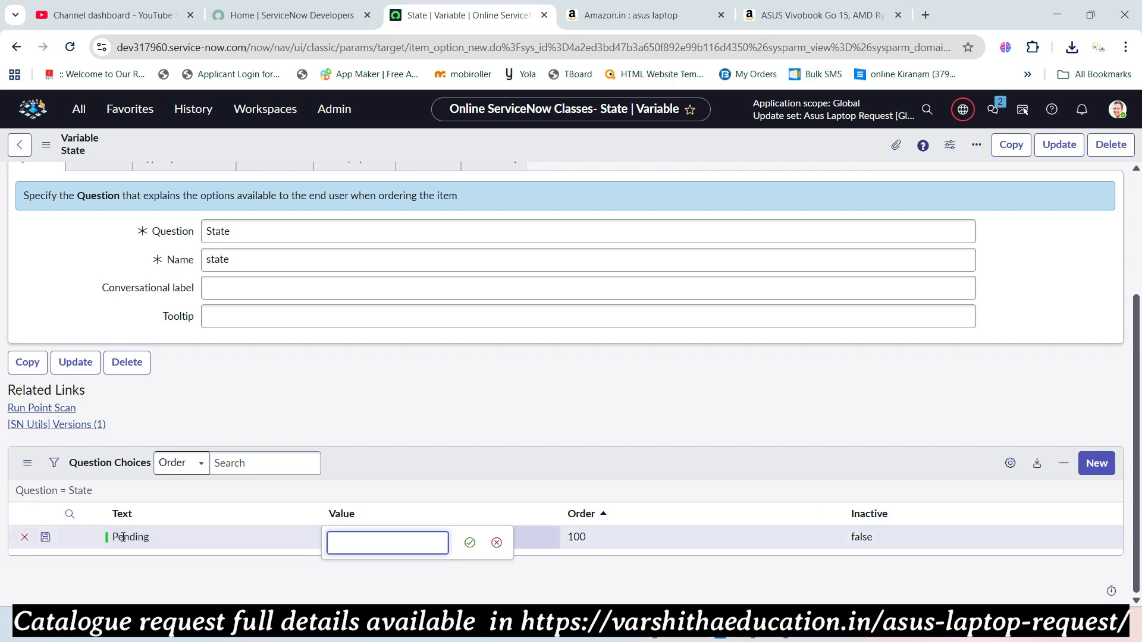
type("pending")
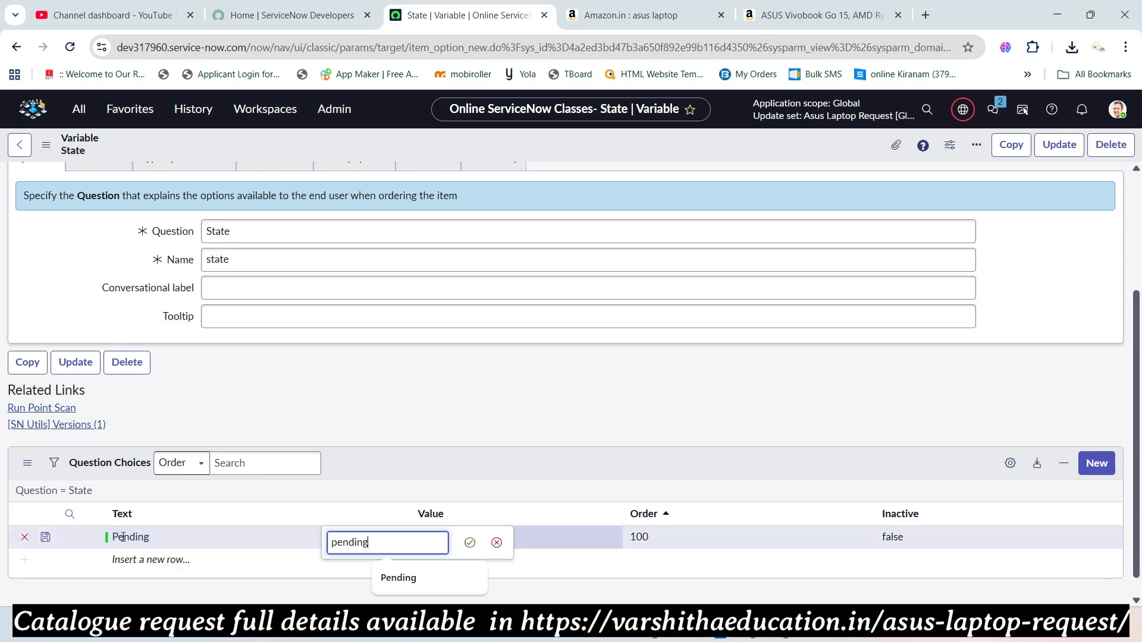
key("Tab")
- Keep Pending at order 100 and add Completed with value completed, order 200
key("Tab")
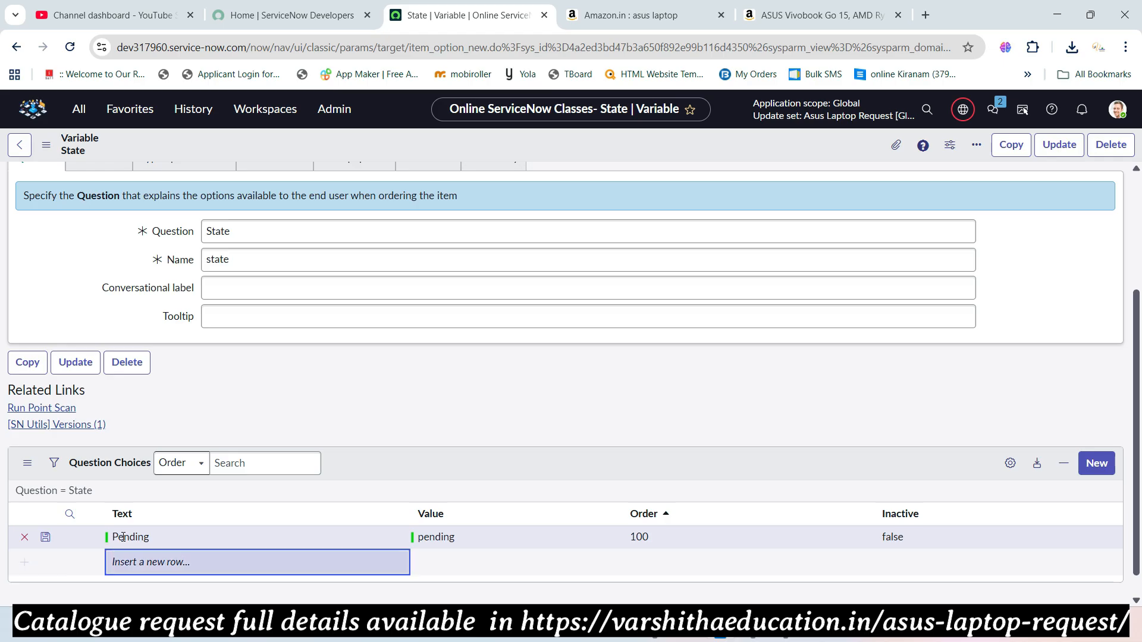
left_click(139, 564)
type("Completed")
key("Tab")
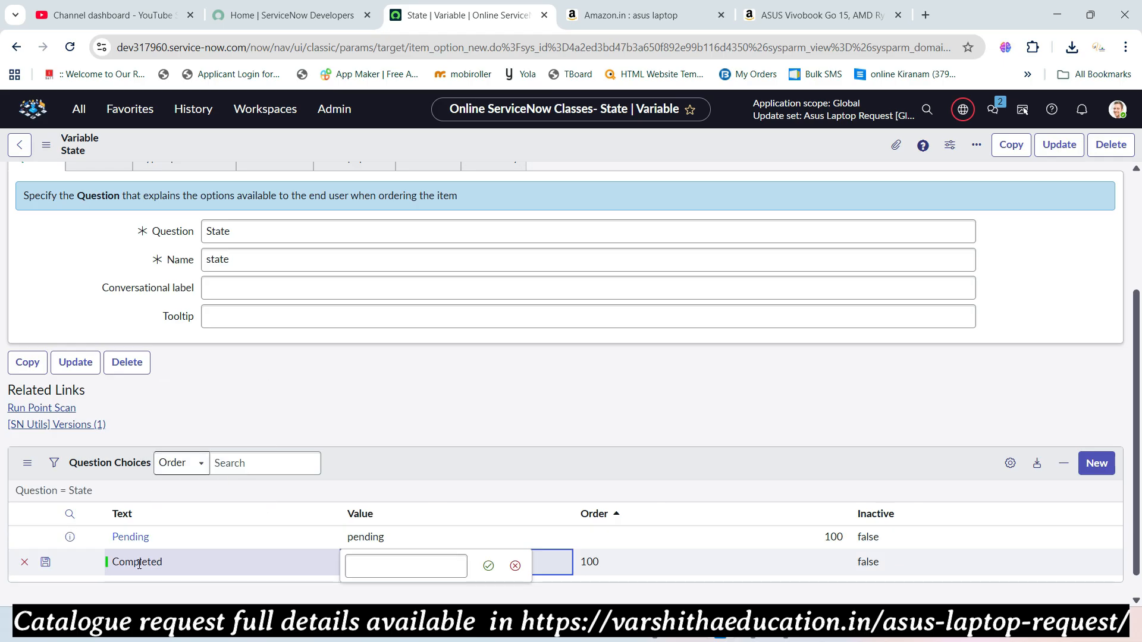
type("completed")
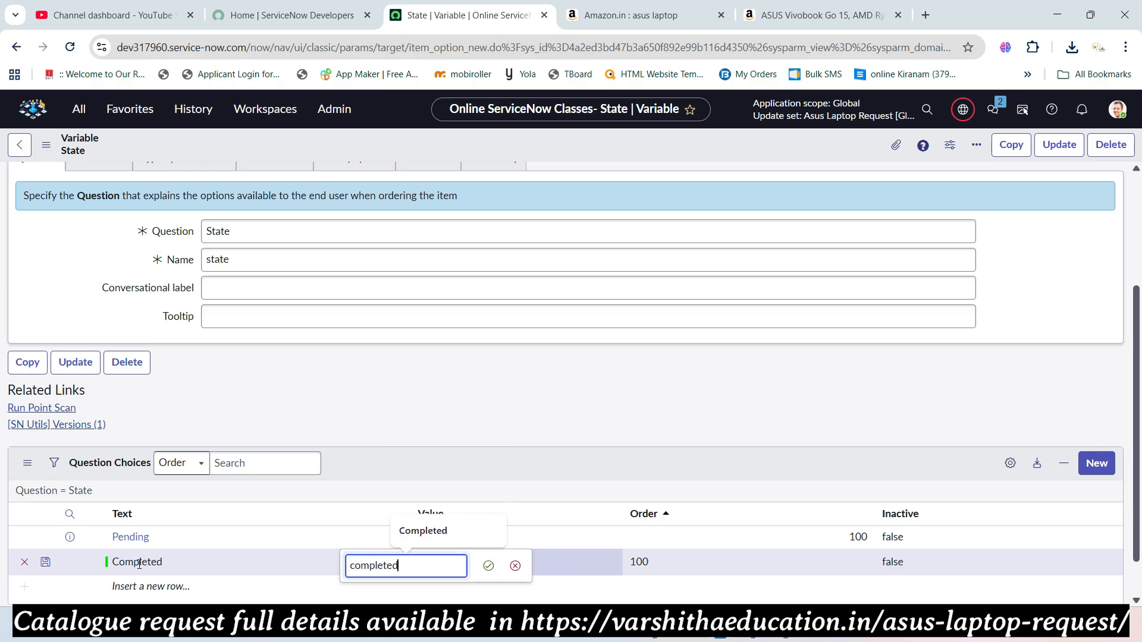
key("Tab")
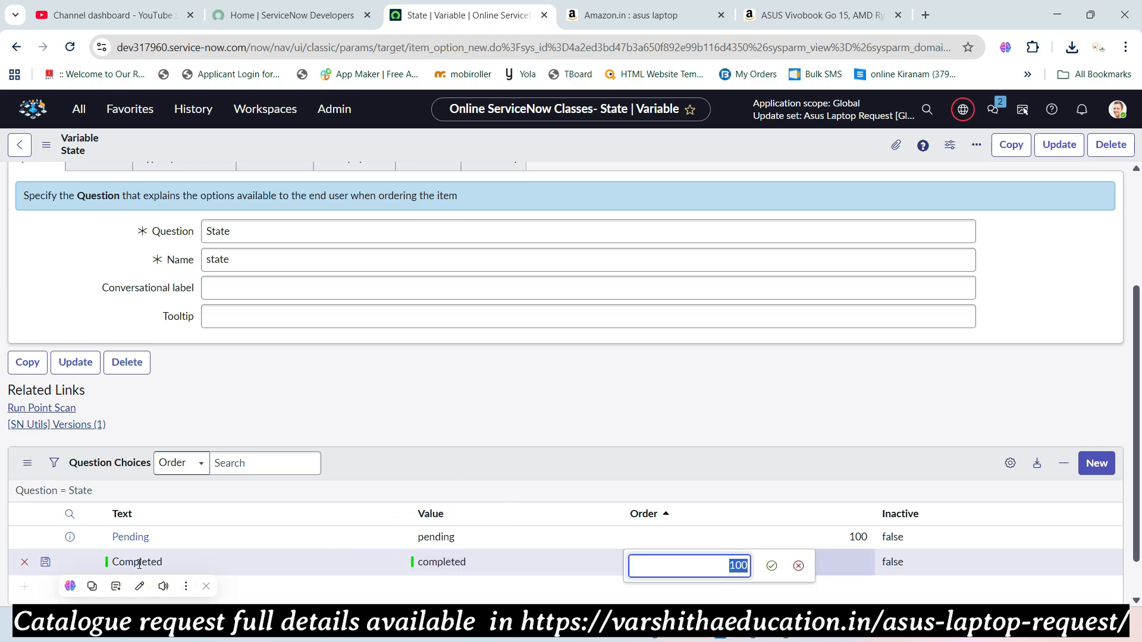
type("200")
key("Tab")
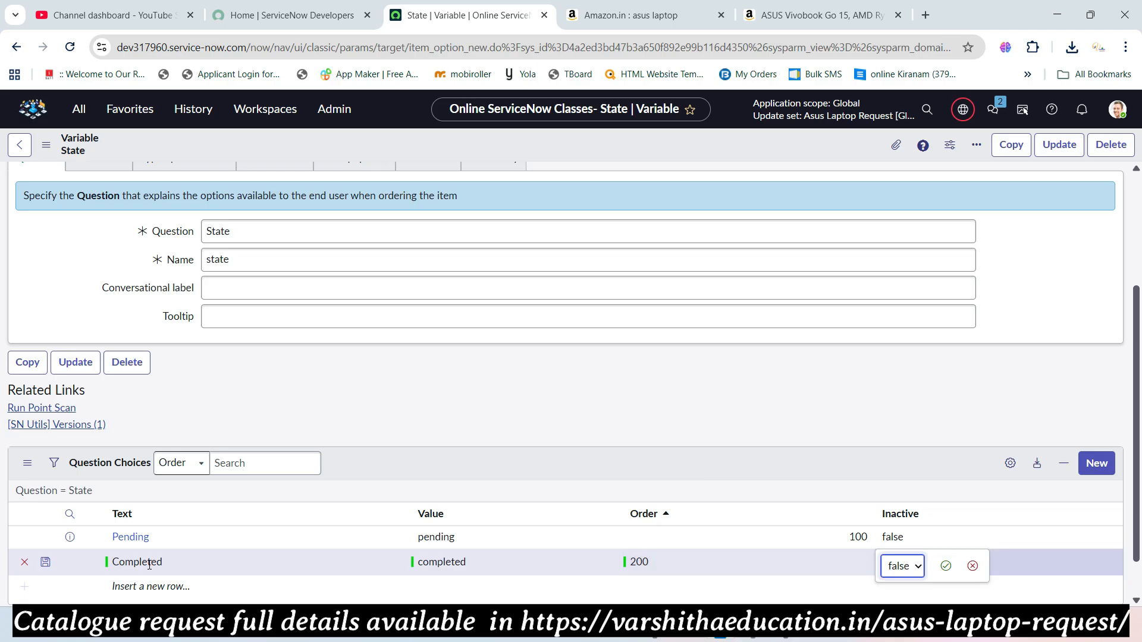
scroll(836, 279, "up", 3)
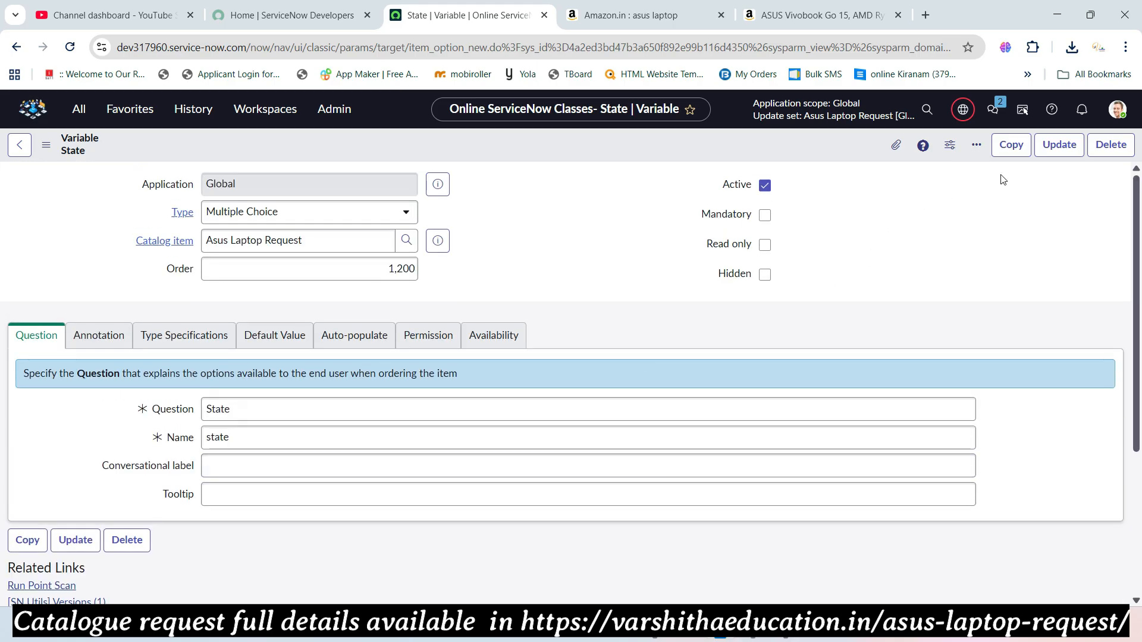
- Update the State variable and confirm it lists at order 1,200 among the item's variables
left_click(1052, 149)
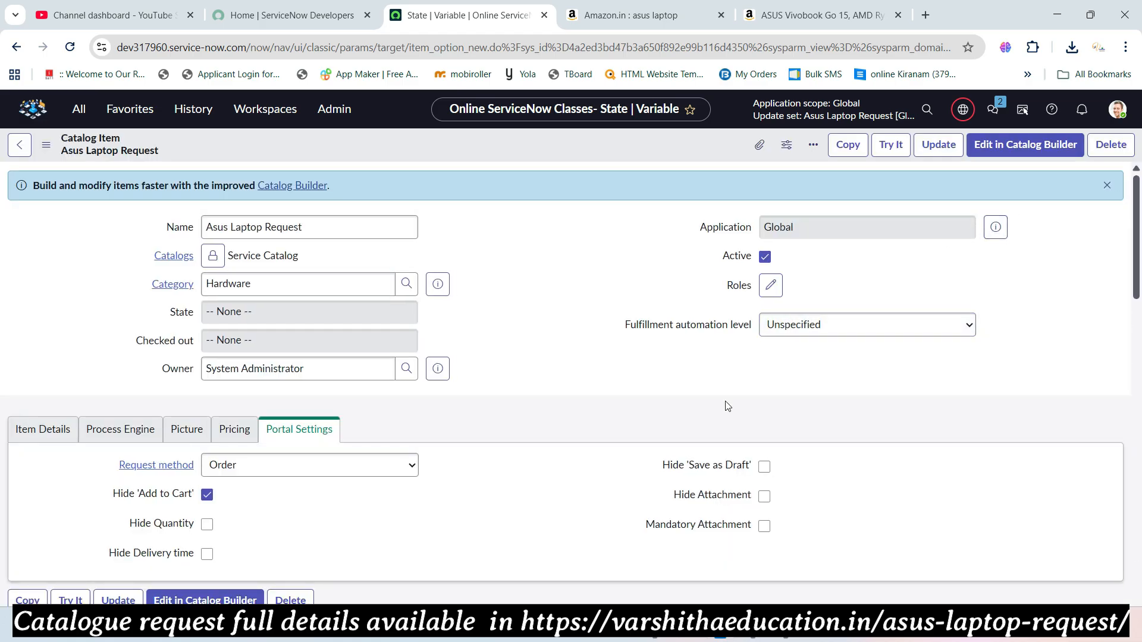
scroll(589, 400, "down", 10)
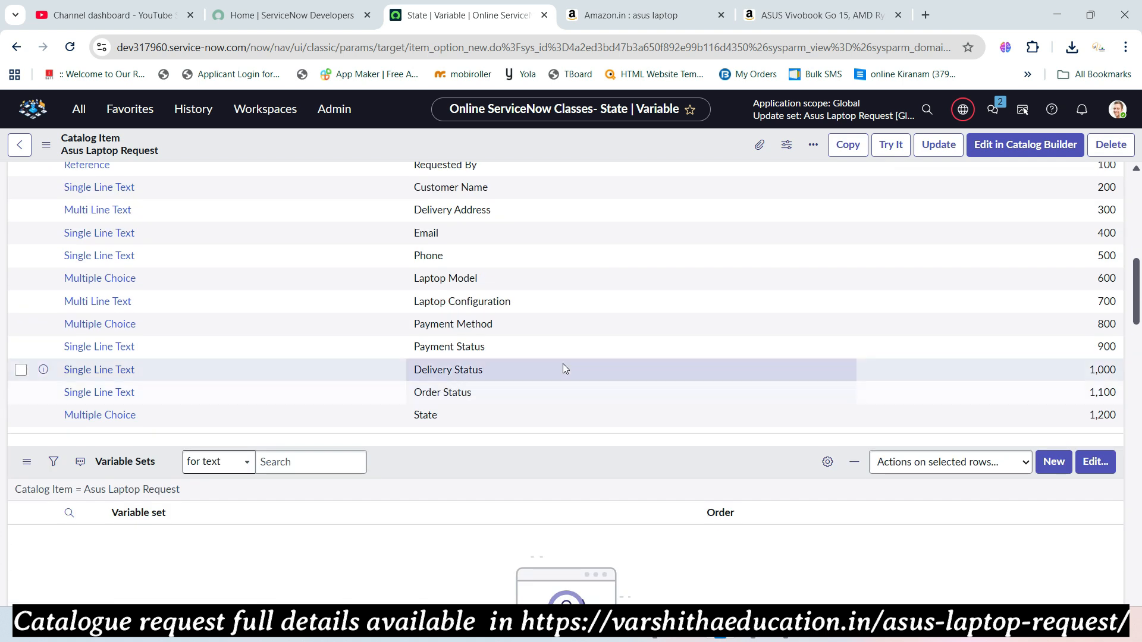
scroll(573, 376, "up", 10)
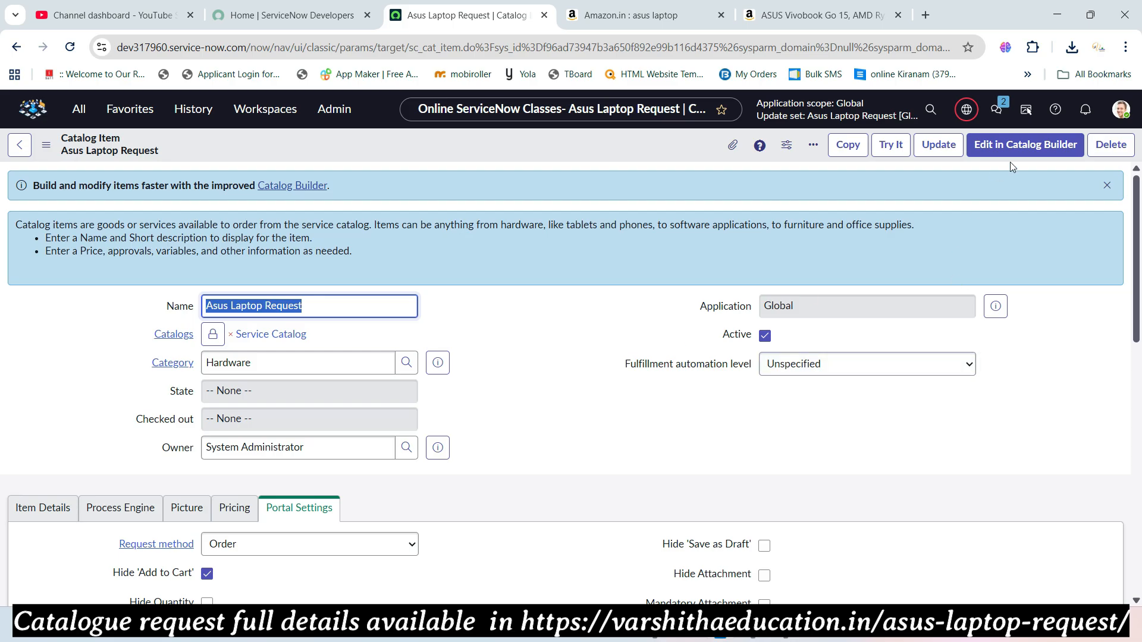
- Open Asus Laptop Request in Catalog Builder and move past Details and Location to Questions
left_click(1038, 150)
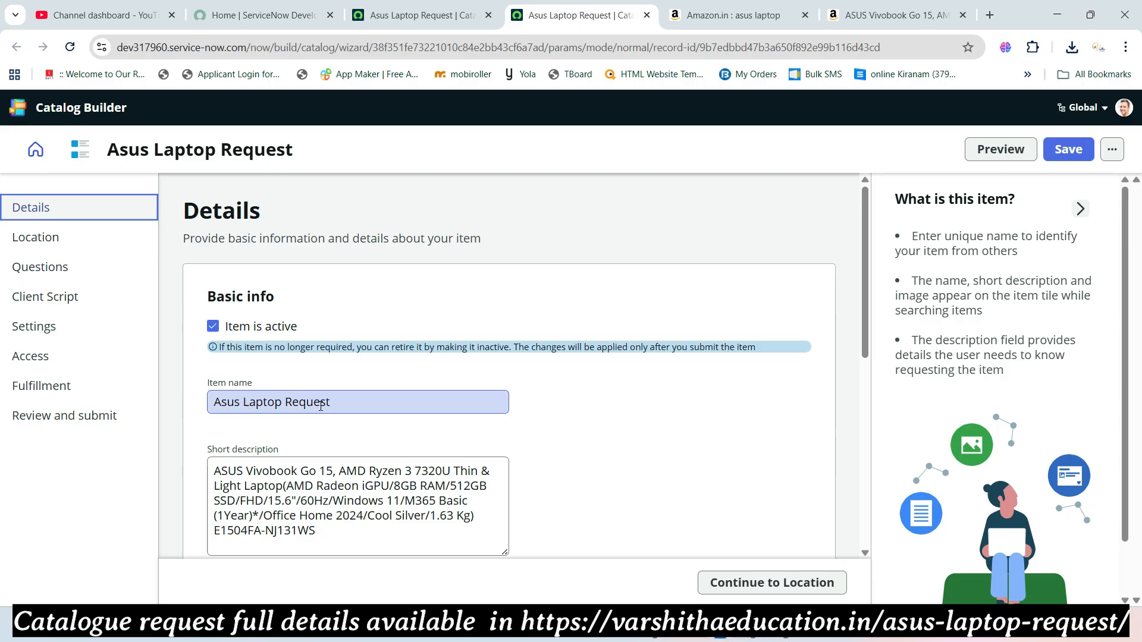
scroll(425, 384, "down", 5)
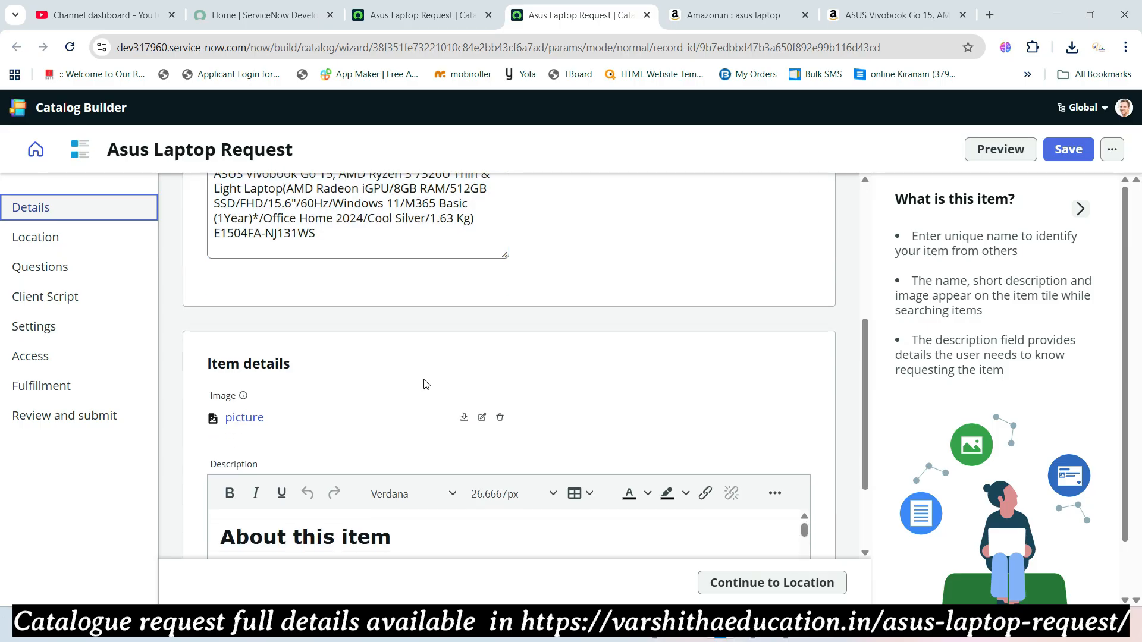
scroll(426, 384, "down", 2)
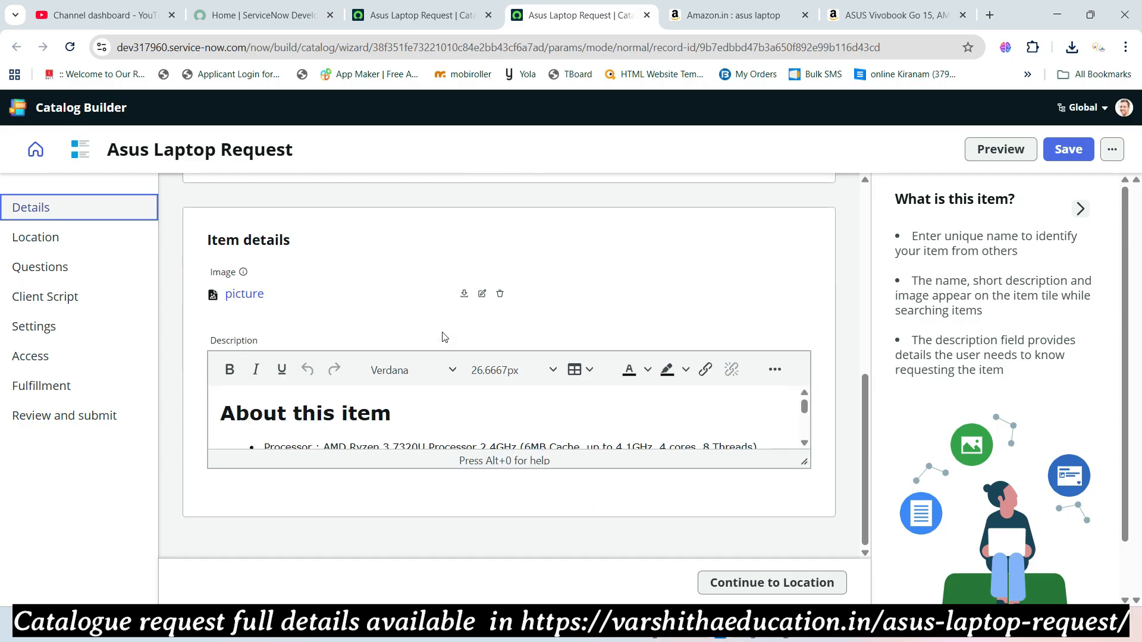
left_click(61, 237)
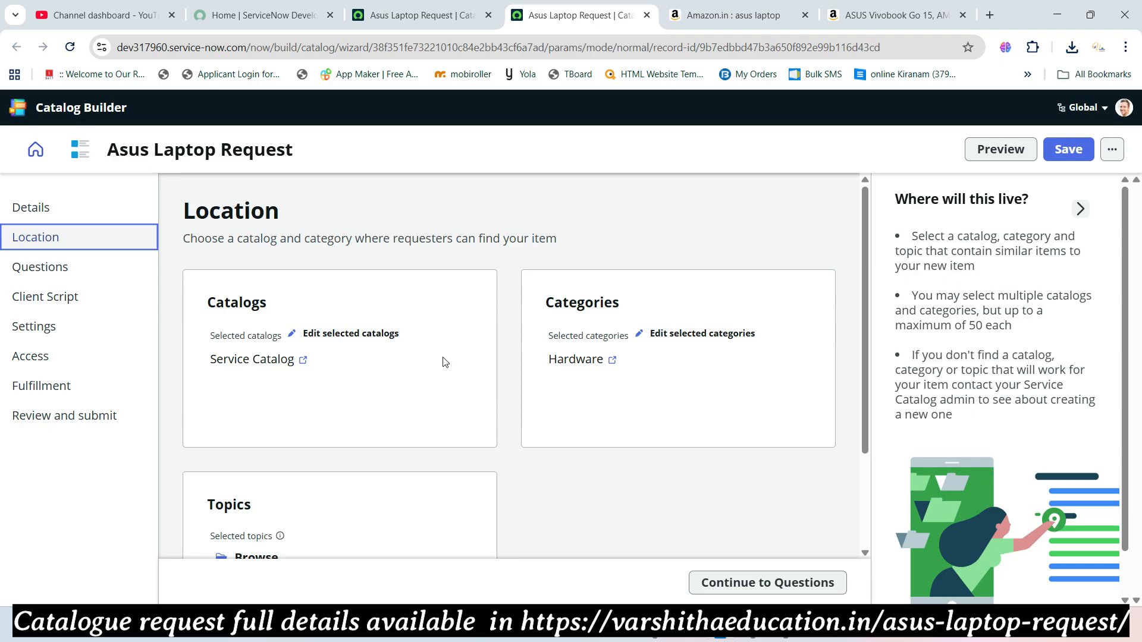
left_click(23, 268)
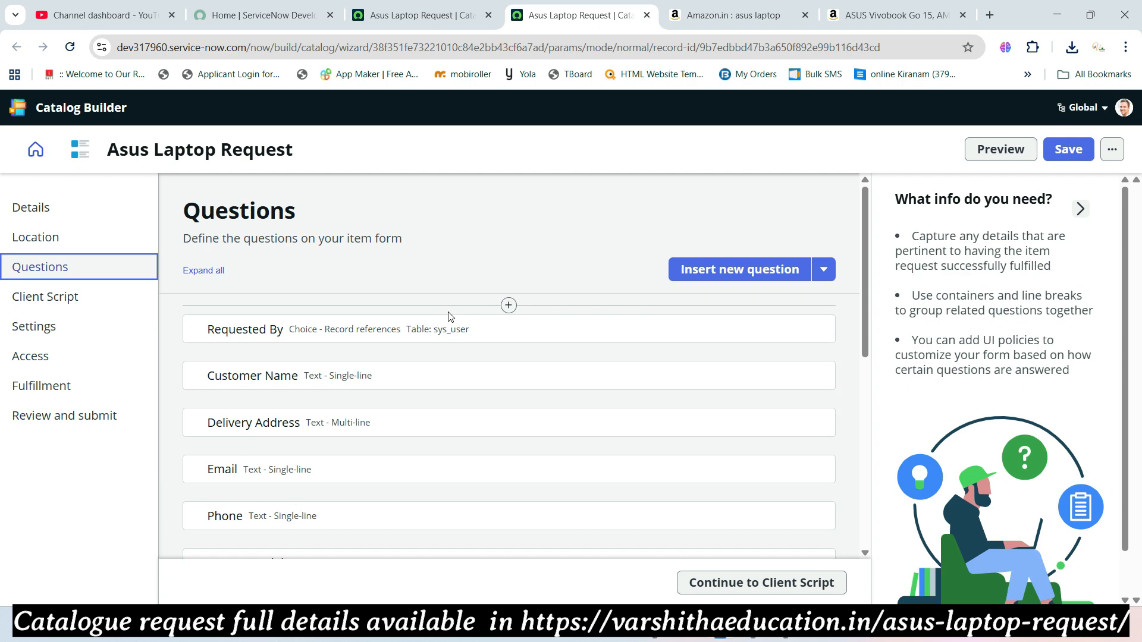
- Insert a two-column container titled 'Catalogue Request' with title display off, then expand it
left_click(510, 306)
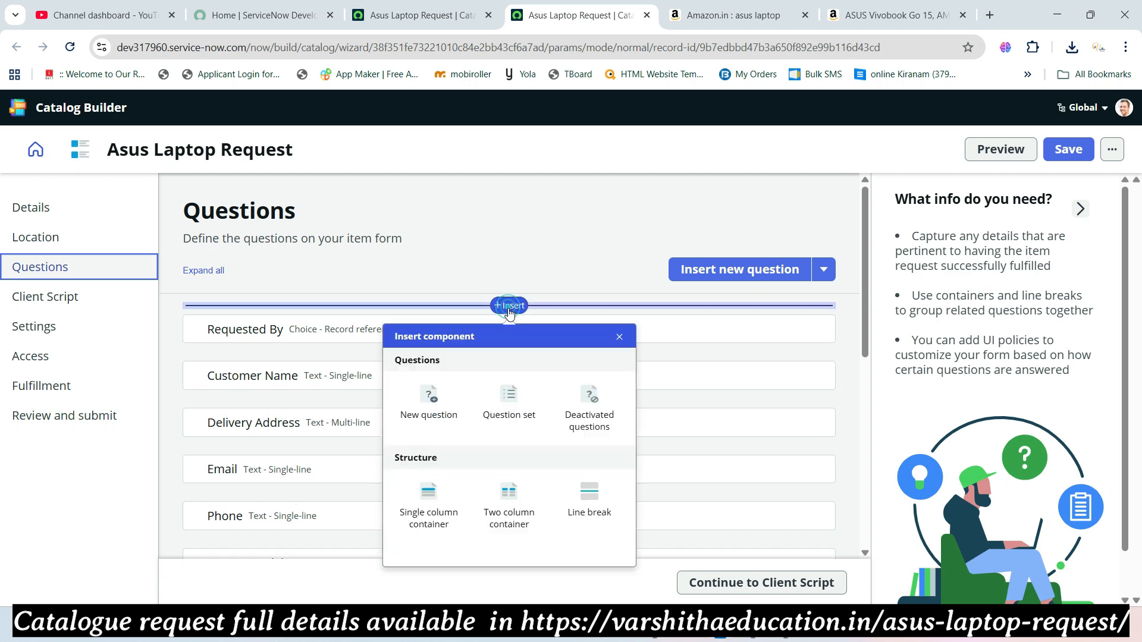
left_click(510, 500)
left_click(373, 379)
left_click(388, 343)
type("Catalogue")
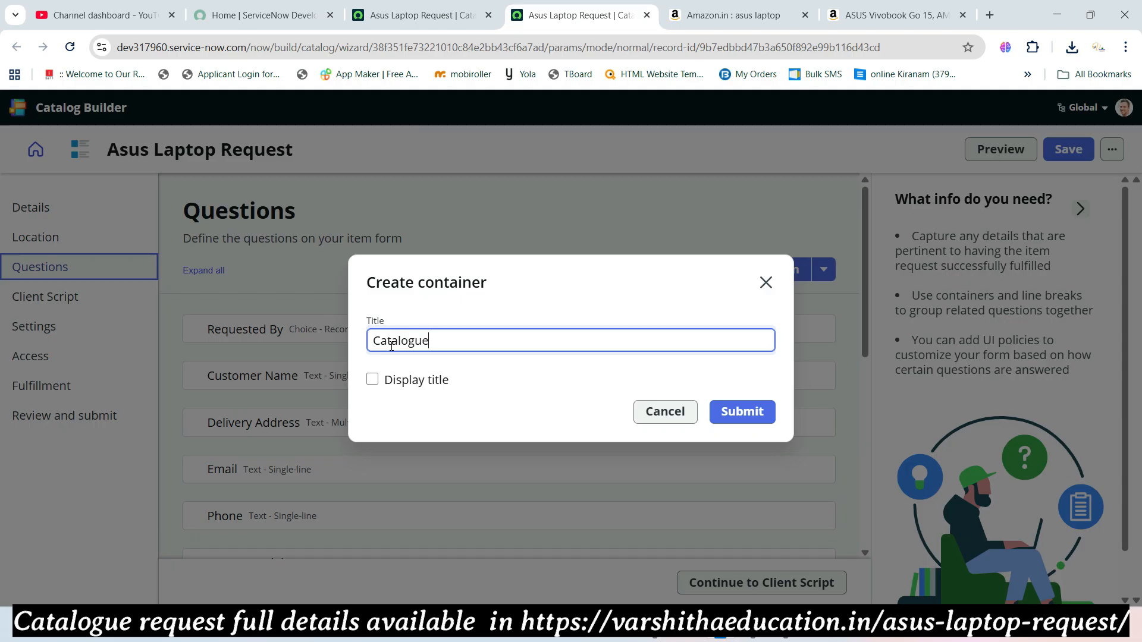
type(" Request")
left_click(765, 415)
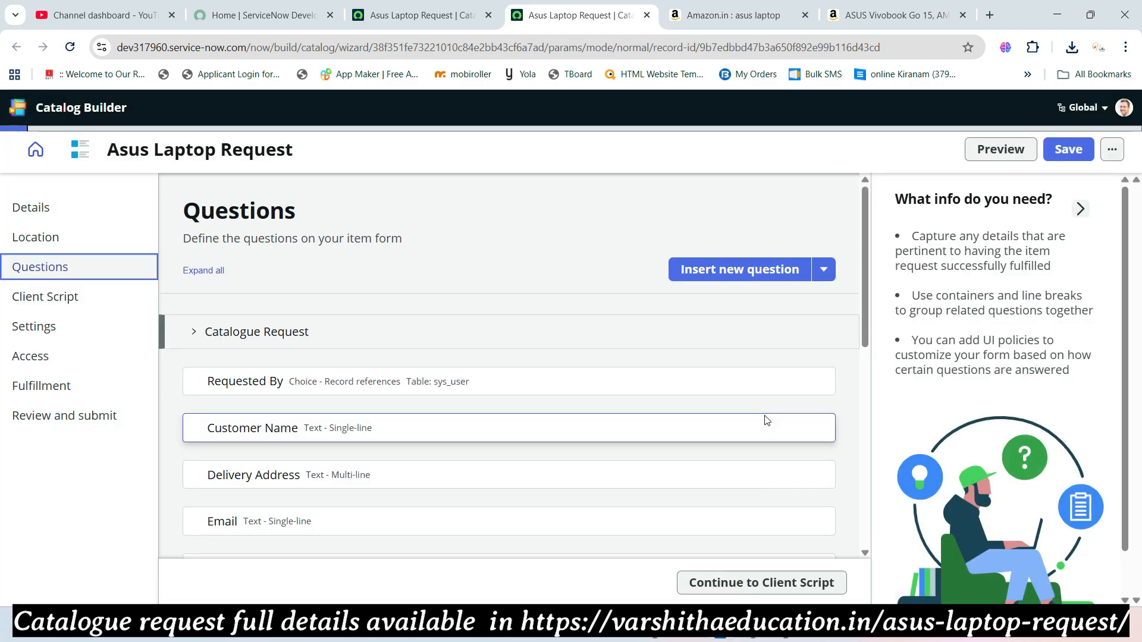
left_click(194, 331)
- Move Requested By, Customer Name, Phone, Email and Payment Method into the container
left_click_drag(195, 450, 213, 392)
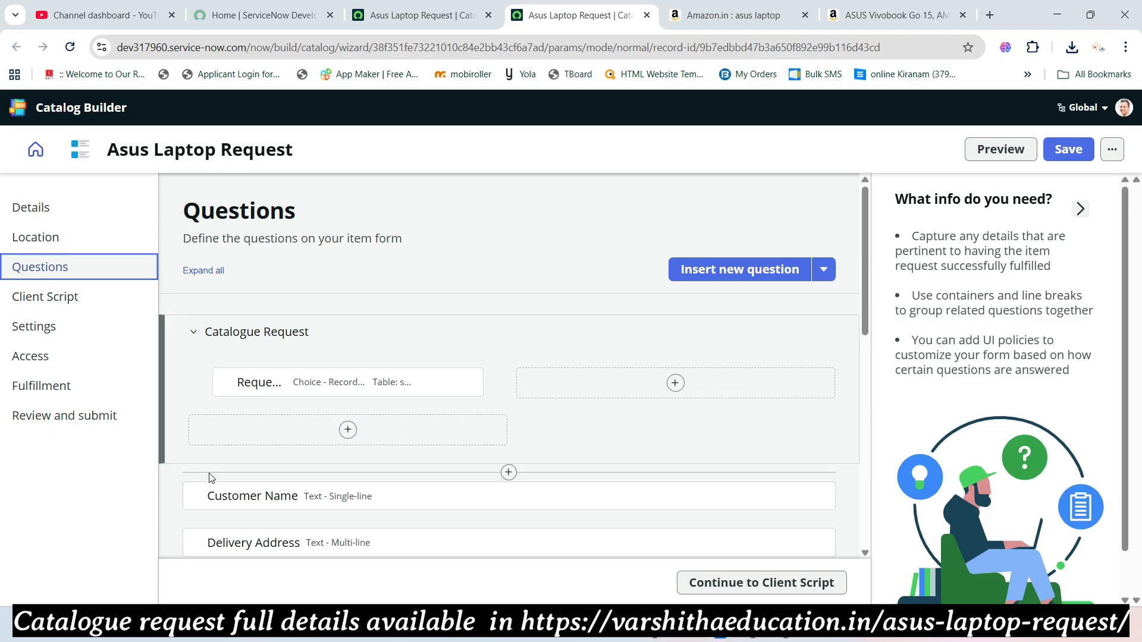
left_click_drag(194, 496, 543, 381)
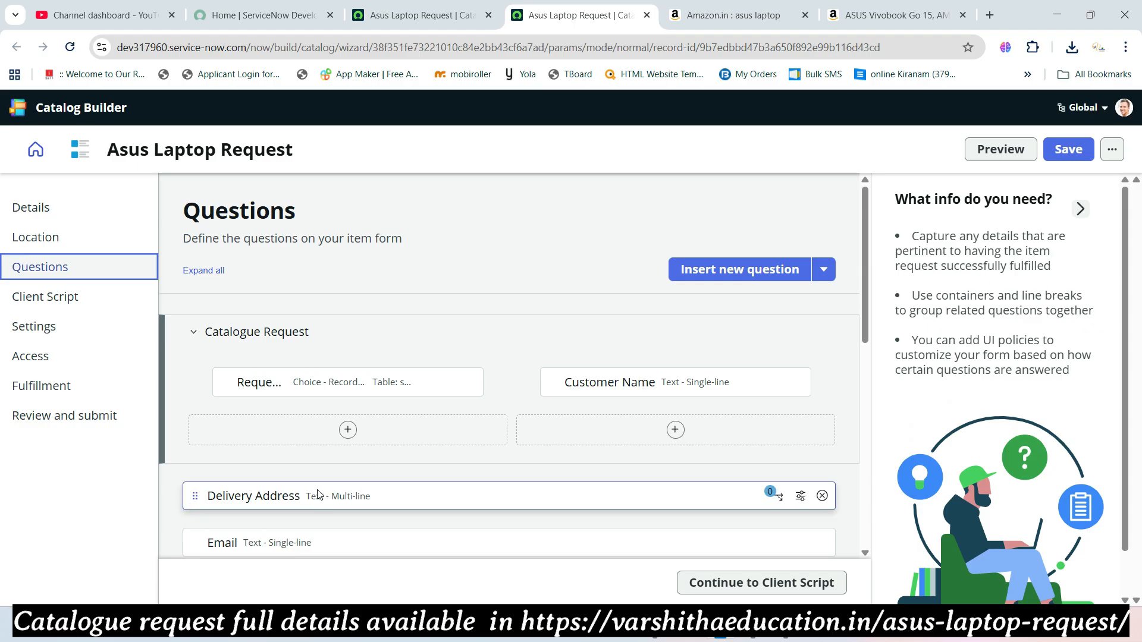
scroll(319, 495, "down", 3)
left_click_drag(196, 443, 209, 286)
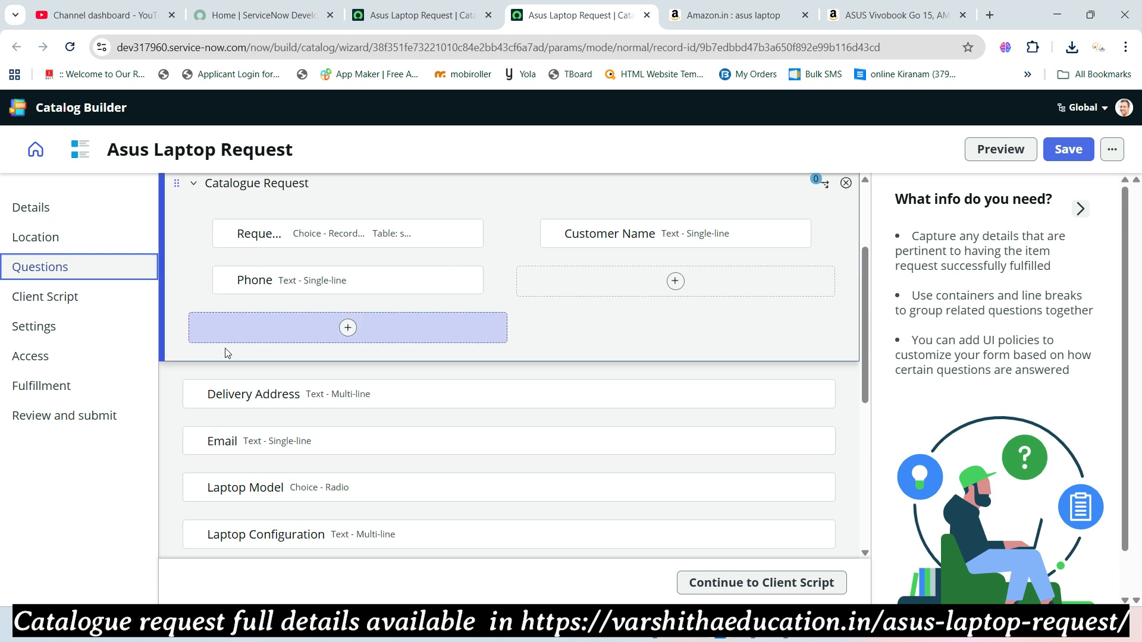
left_click_drag(196, 441, 587, 278)
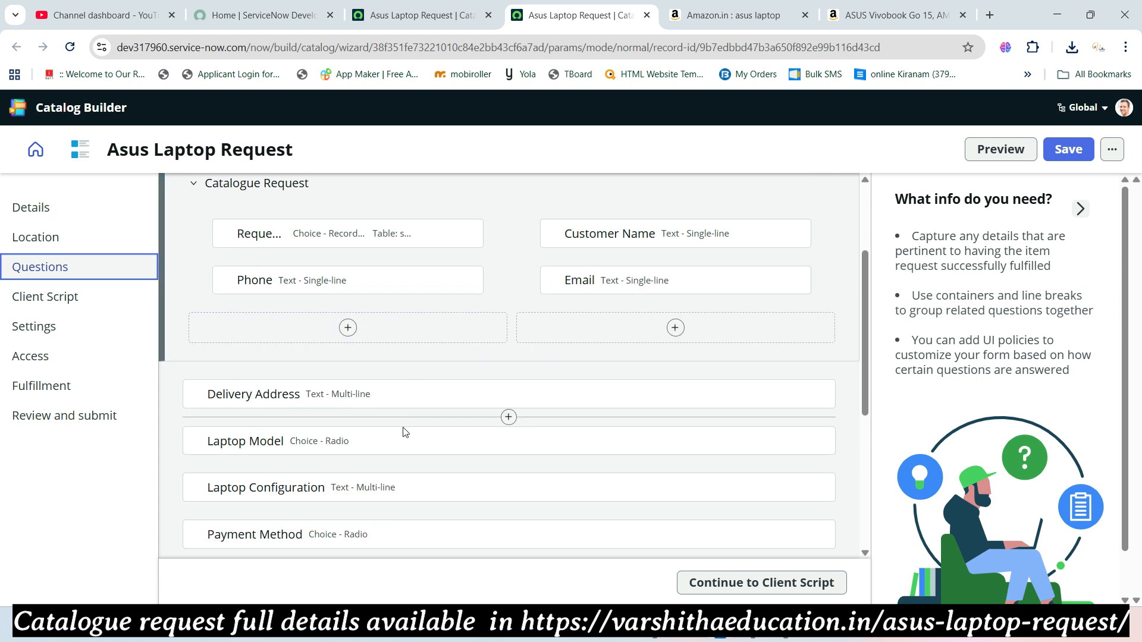
scroll(348, 460, "down", 1)
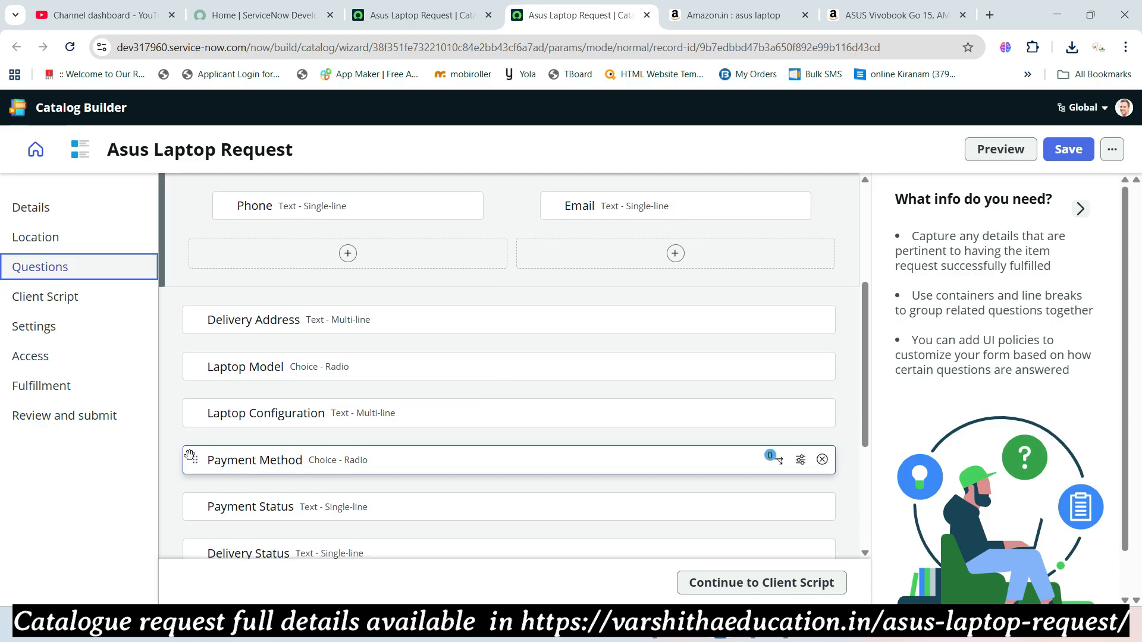
left_click_drag(195, 463, 242, 256)
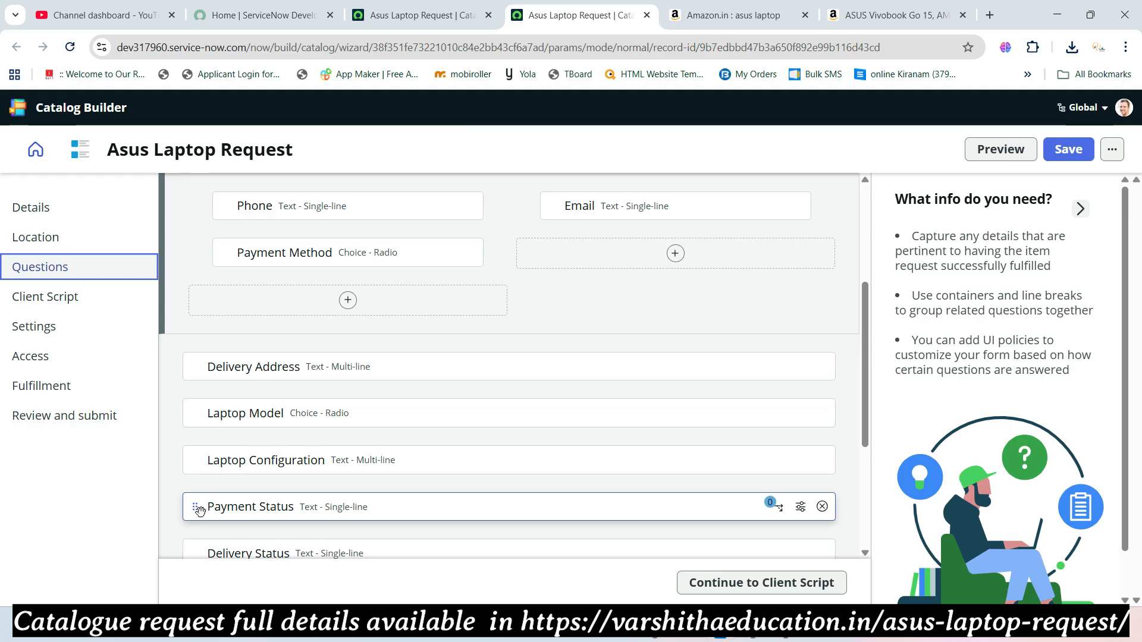
- Move State, Laptop Model, Payment Status, Delivery Status and Order Status into the container
scroll(199, 510, "down", 1)
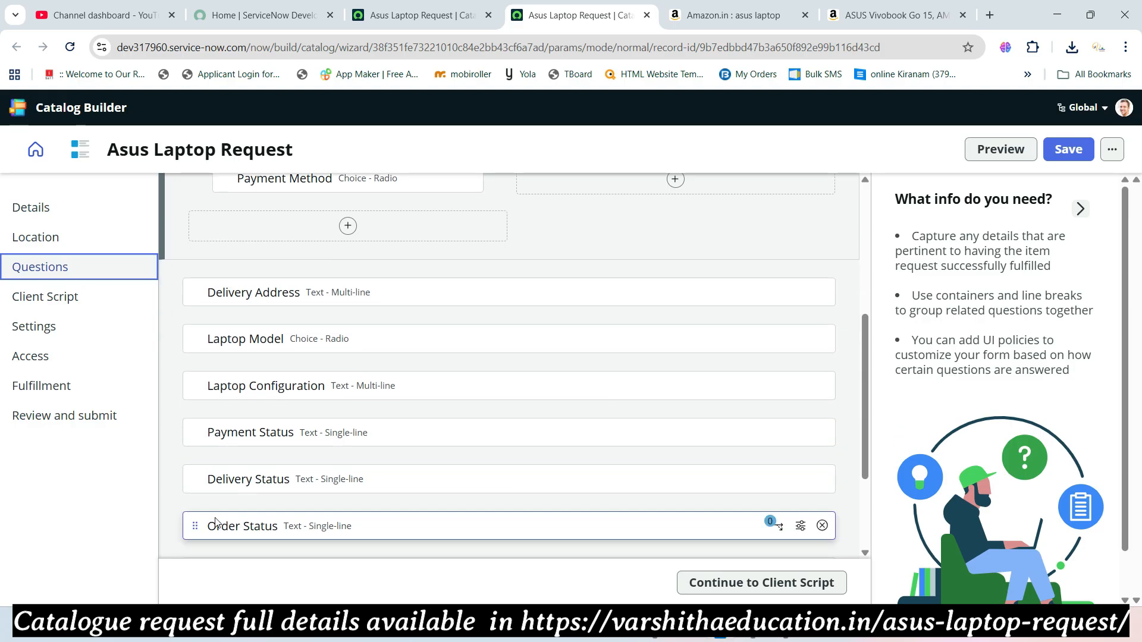
scroll(232, 474, "down", 2)
left_click_drag(194, 423, 229, 222)
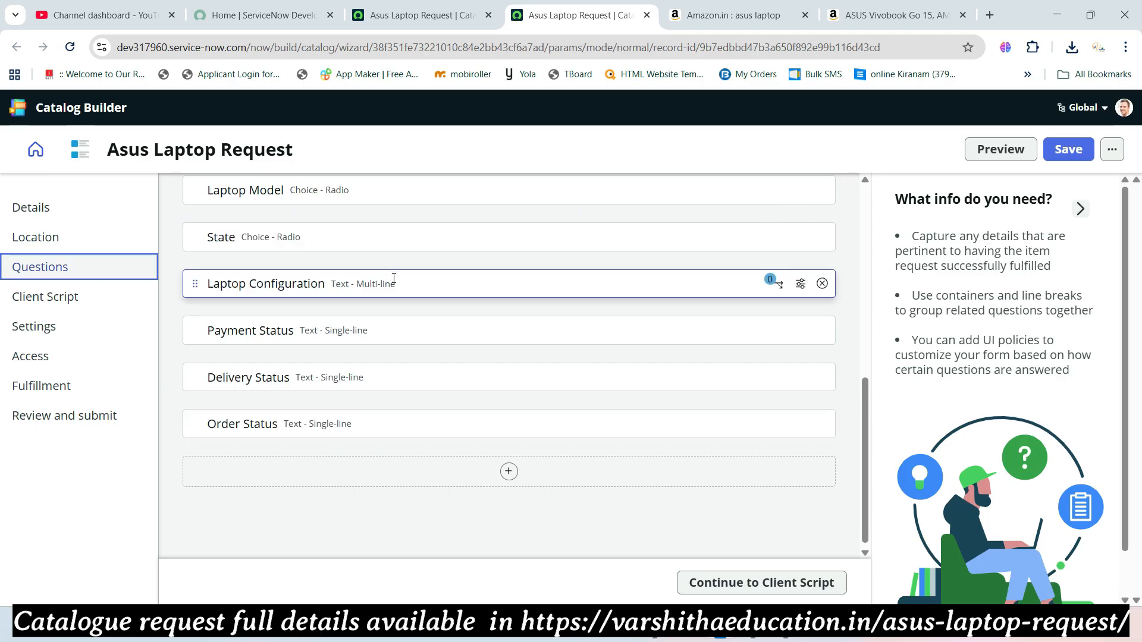
scroll(370, 321, "up", 3)
left_click_drag(191, 461, 522, 271)
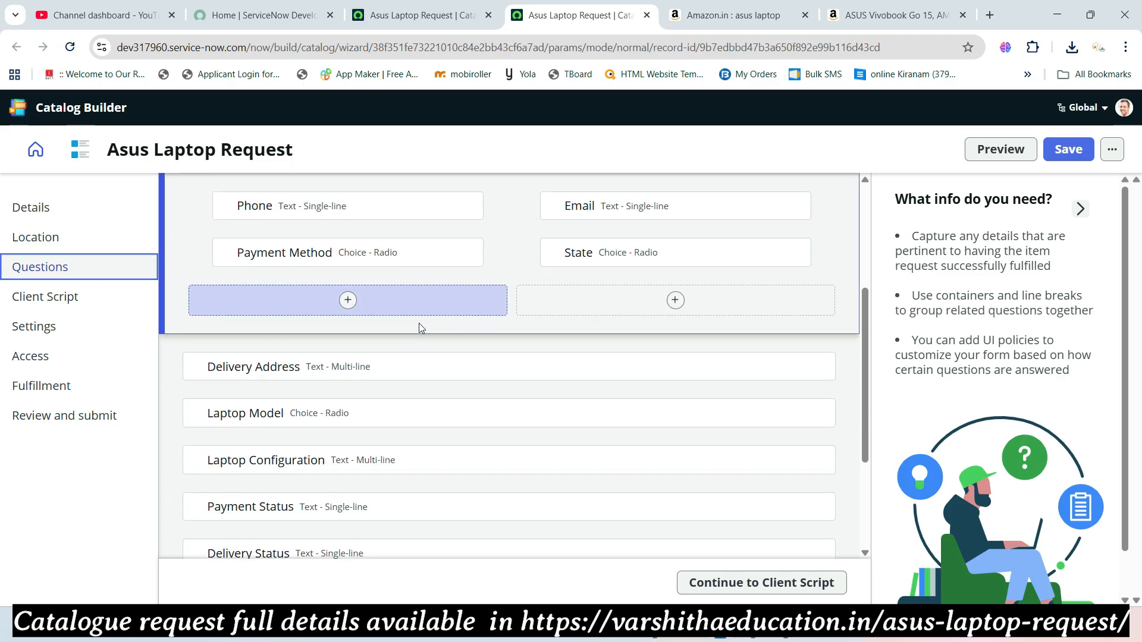
left_click_drag(191, 414, 266, 303)
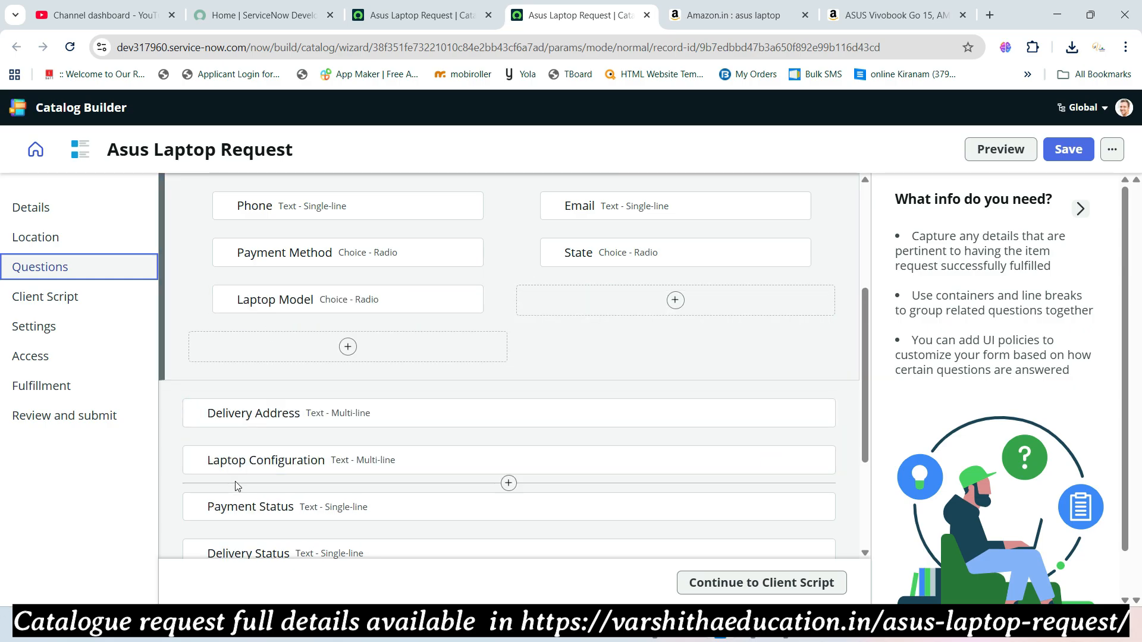
left_click_drag(197, 509, 569, 301)
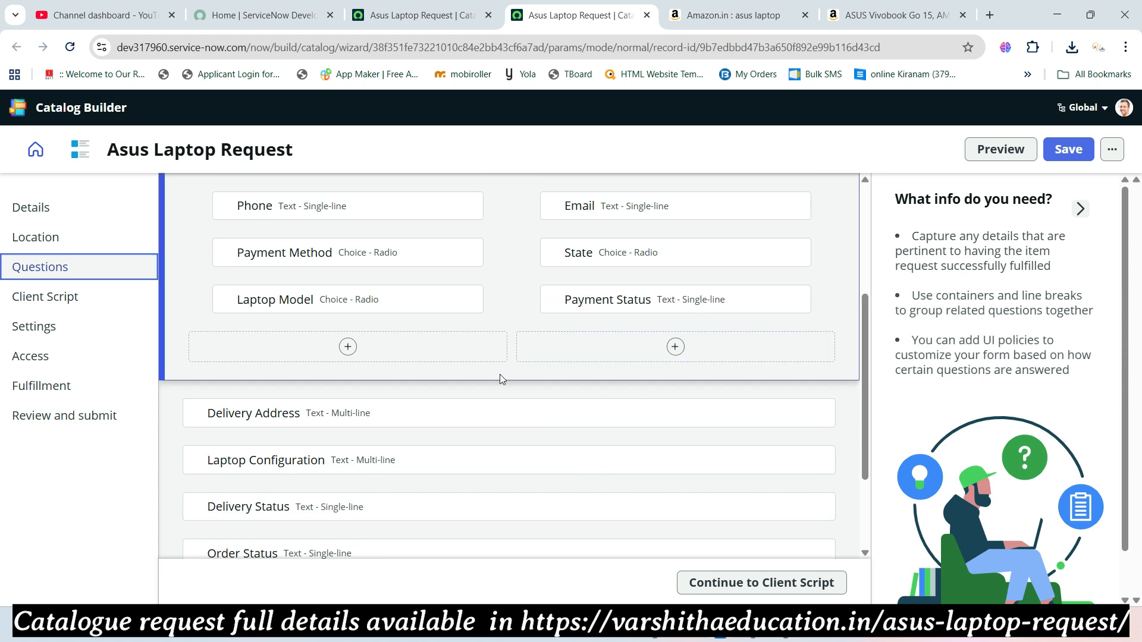
scroll(484, 374, "down", 1)
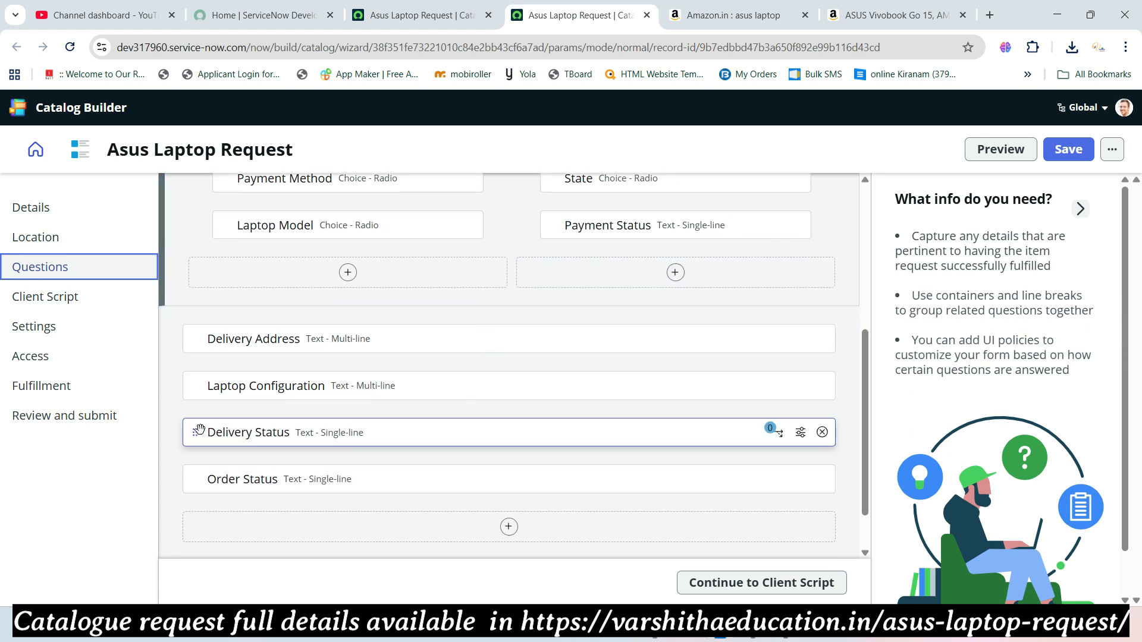
left_click_drag(195, 432, 356, 272)
left_click_drag(200, 479, 605, 277)
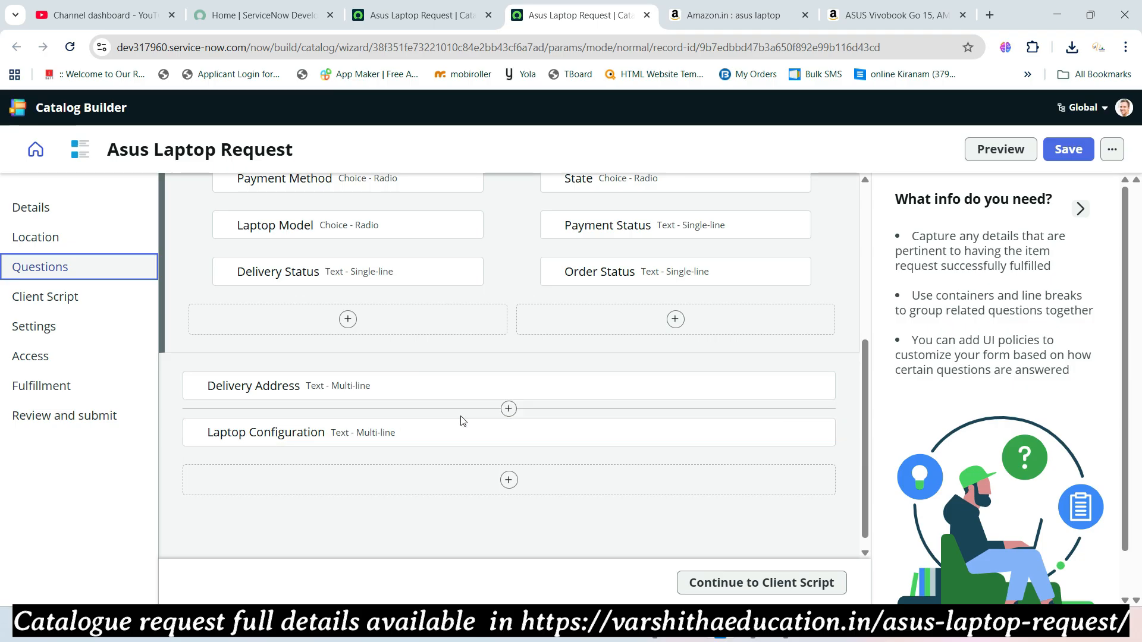
- Save the rearranged question layout and go to the Client Script step
scroll(470, 421, "down", 1)
scroll(472, 421, "up", 4)
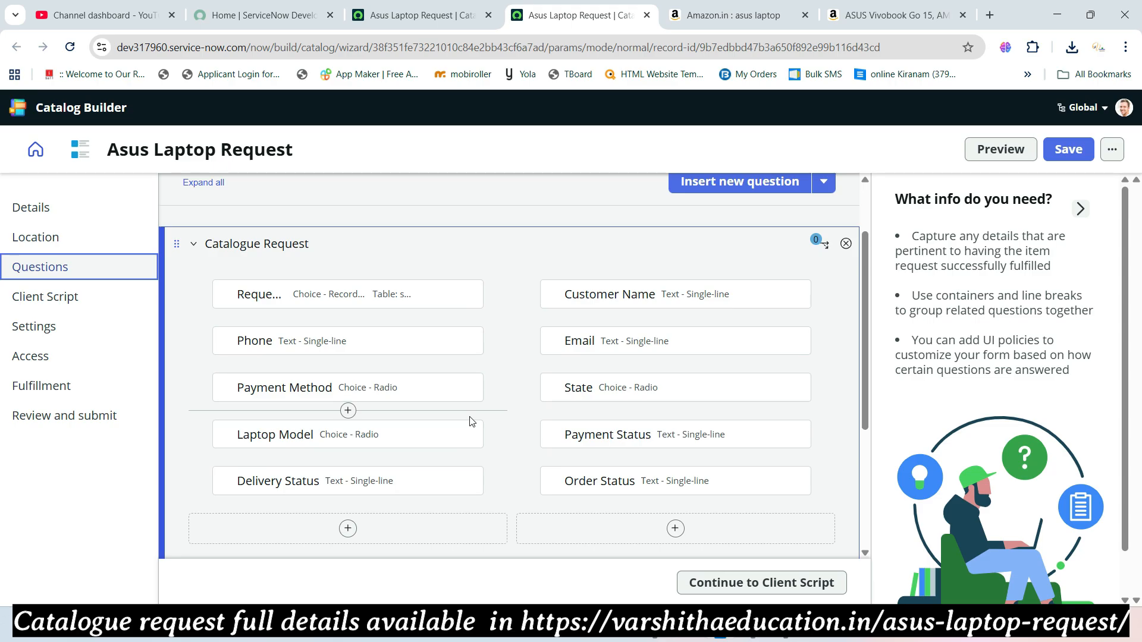
scroll(470, 421, "up", 1)
scroll(470, 421, "down", 5)
left_click(1068, 149)
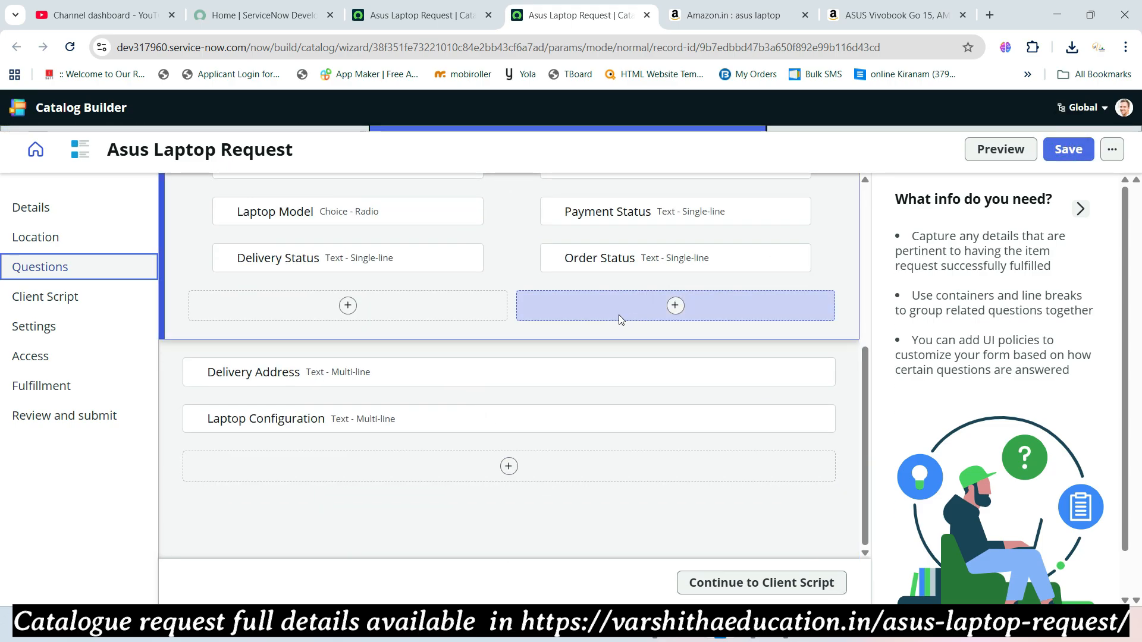
left_click(74, 303)
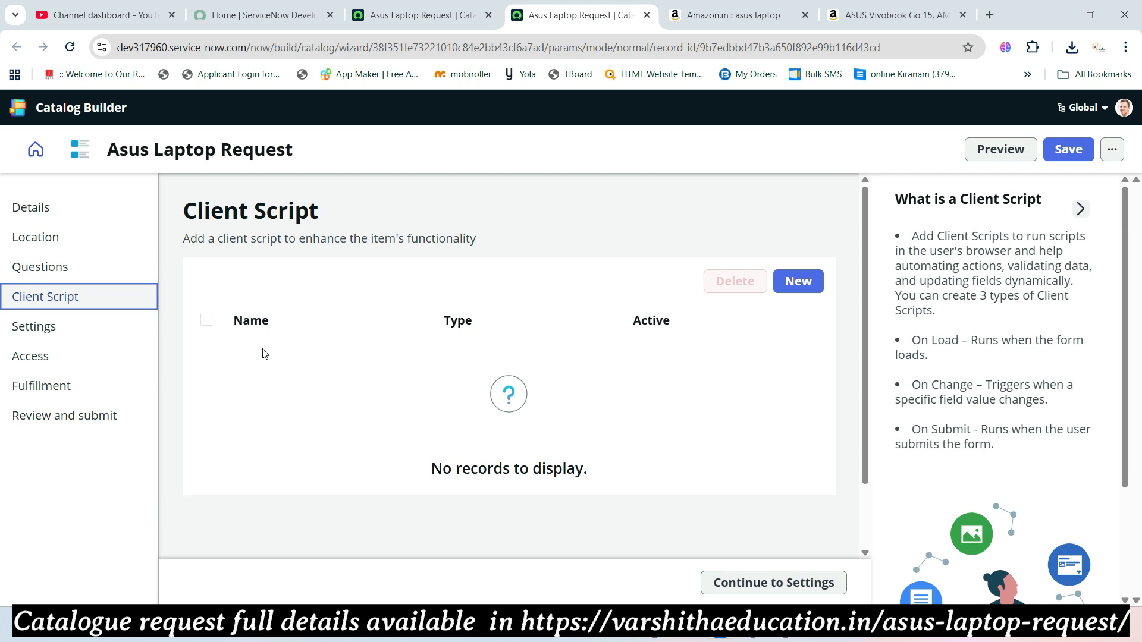
key("alt+Tab")
scroll(671, 316, "up", 3)
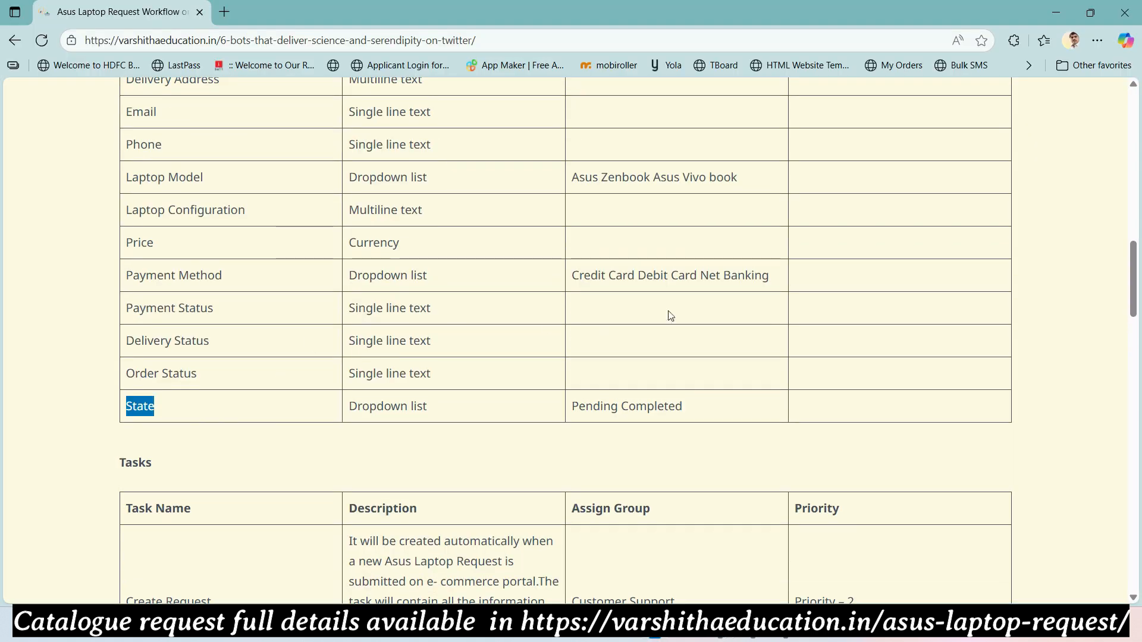
scroll(674, 315, "up", 5)
left_click_drag(796, 310, 876, 311)
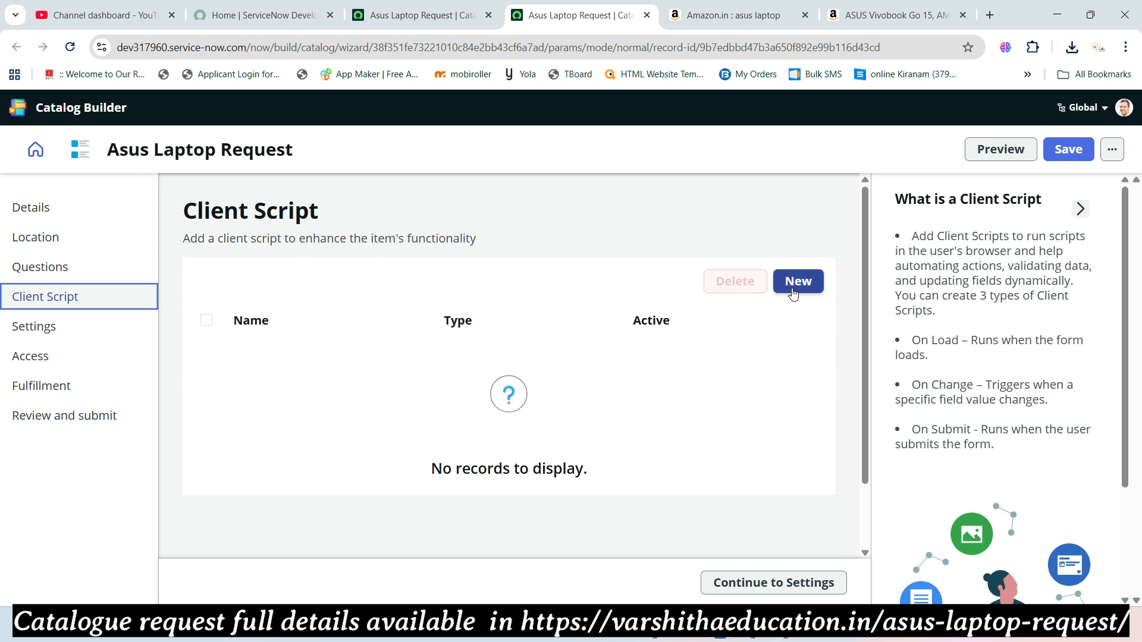
- Create a client script named 'Auto populate login user name' and list its type options
left_click(795, 291)
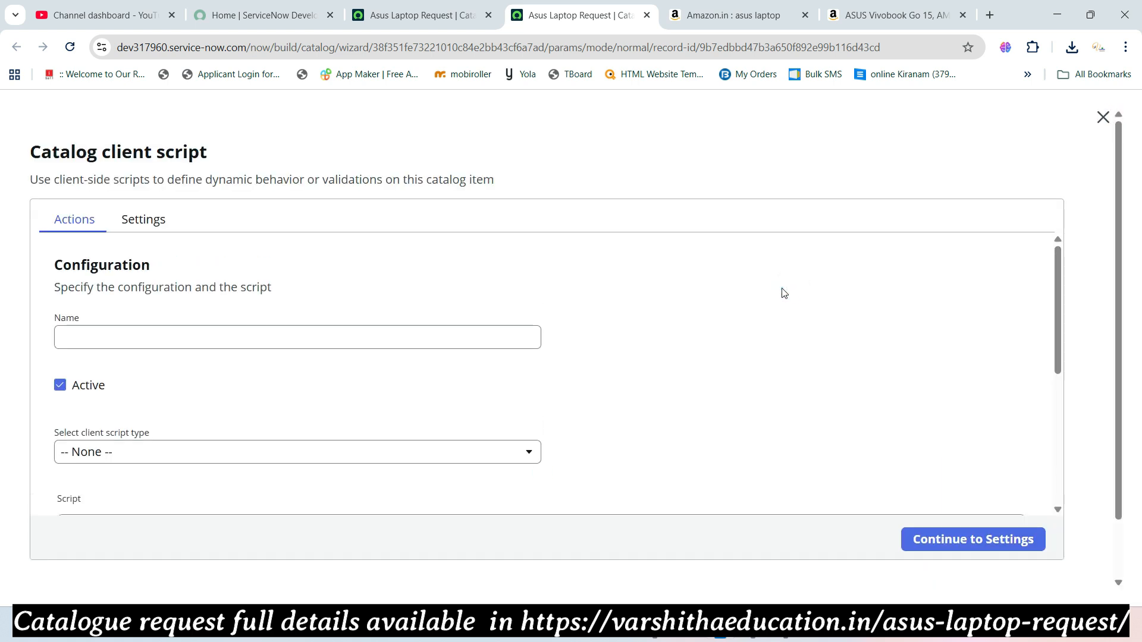
left_click(481, 338)
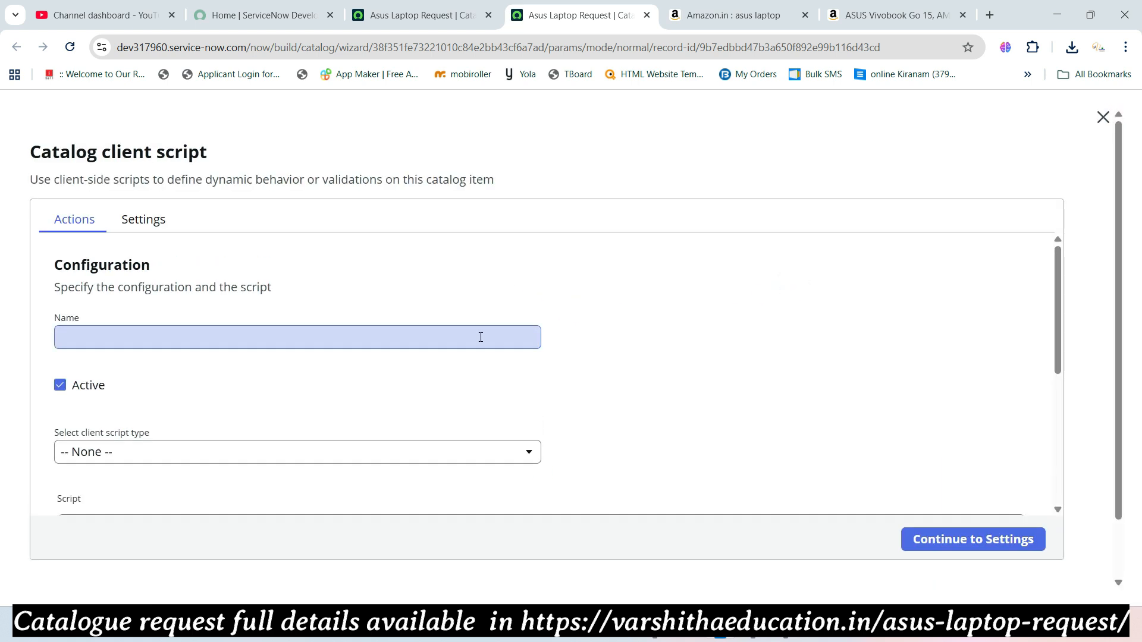
type("Auto ")
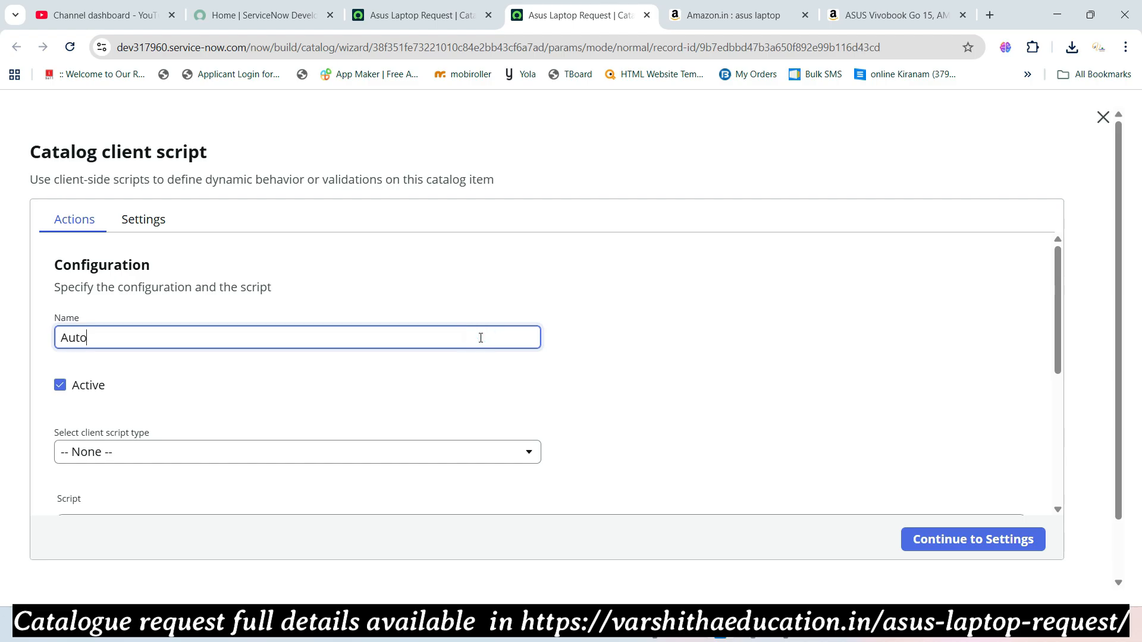
type("pl")
type("o;")
type("pulate")
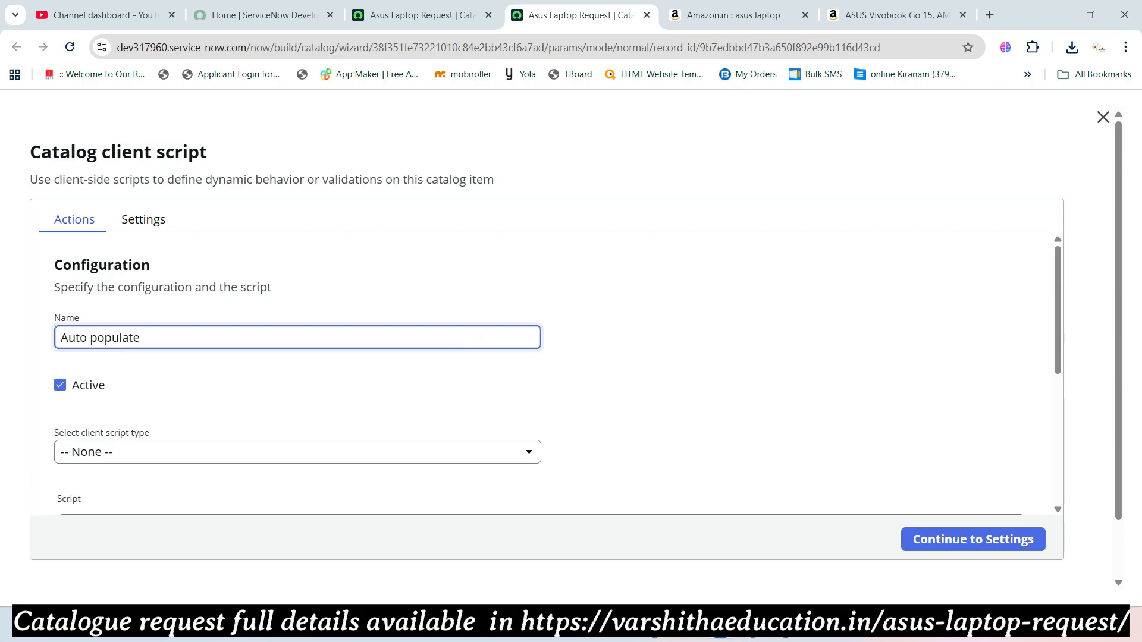
type(" login user name")
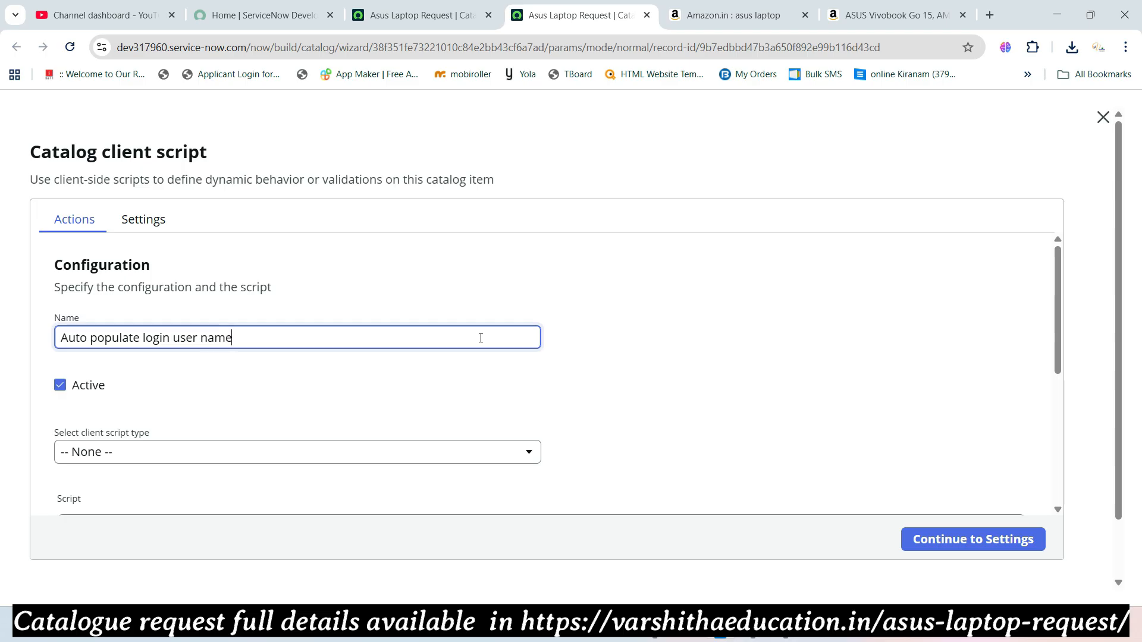
scroll(334, 374, "down", 3)
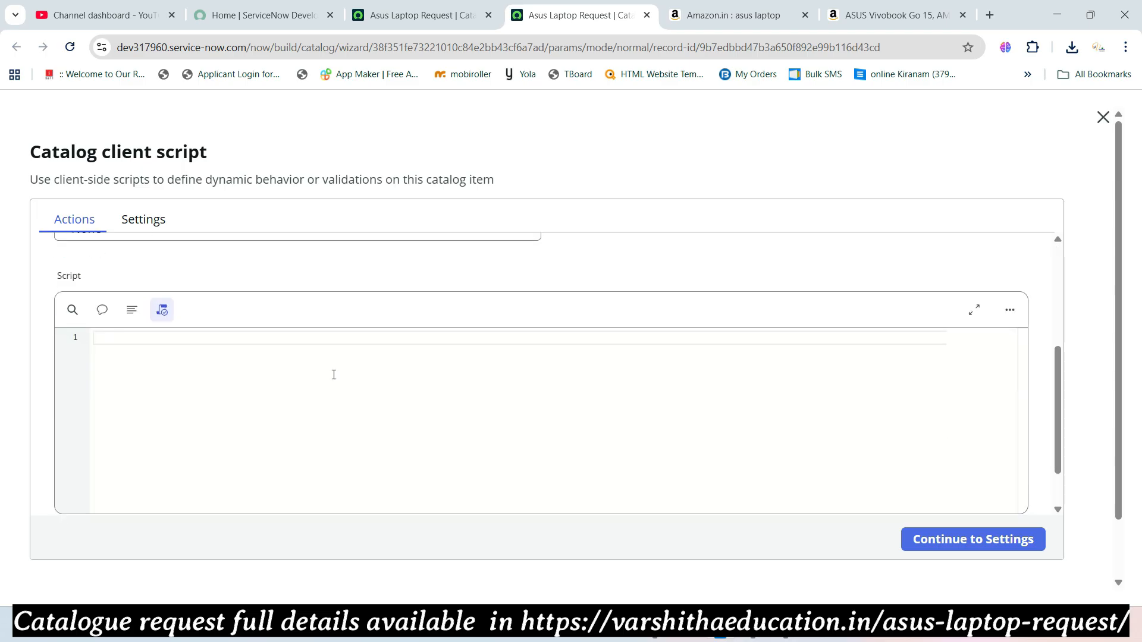
scroll(225, 324, "up", 3)
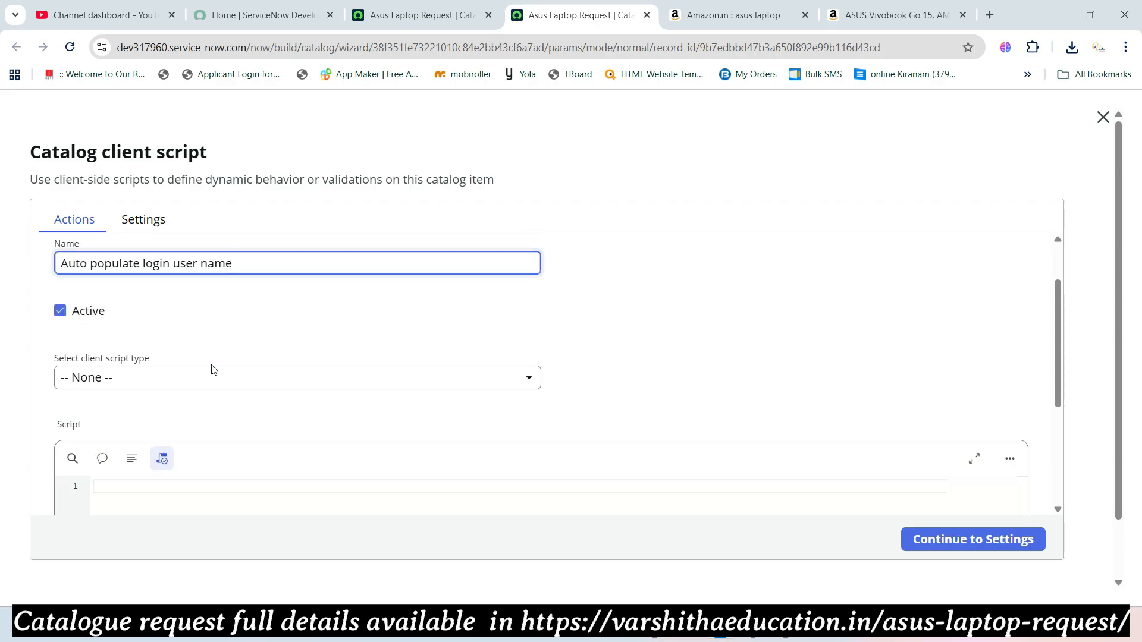
left_click(209, 377)
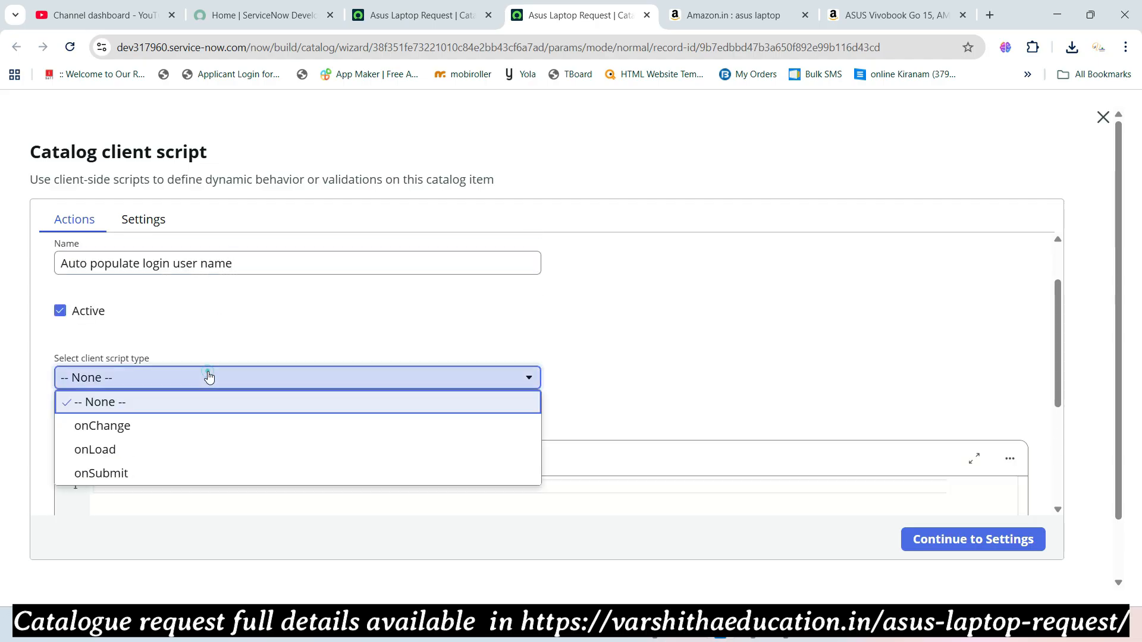
- Set the client script to run onLoad, delete the template comment, and enable syntax checking
left_click(178, 456)
scroll(248, 390, "down", 3)
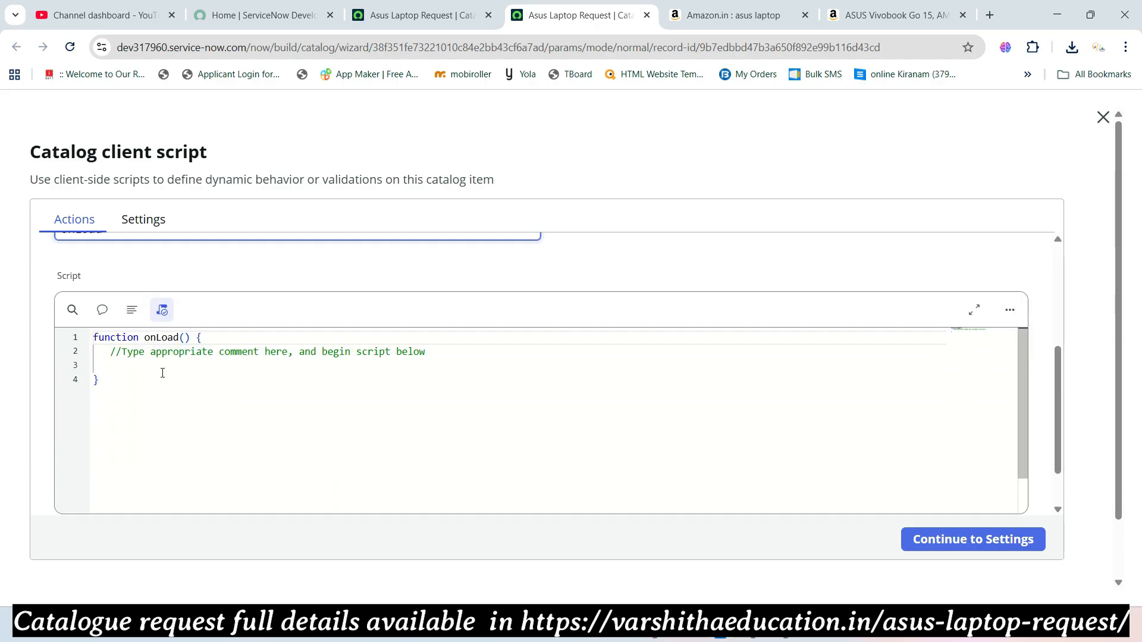
left_click_drag(109, 352, 425, 353)
left_click_drag(495, 353, 504, 352)
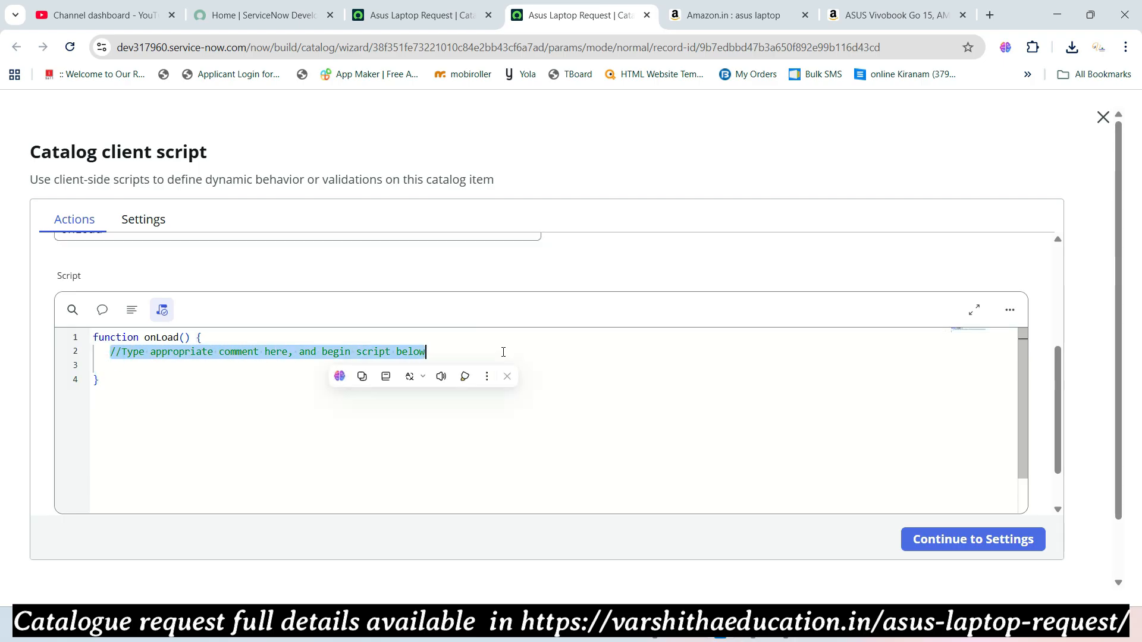
key("BackSpace")
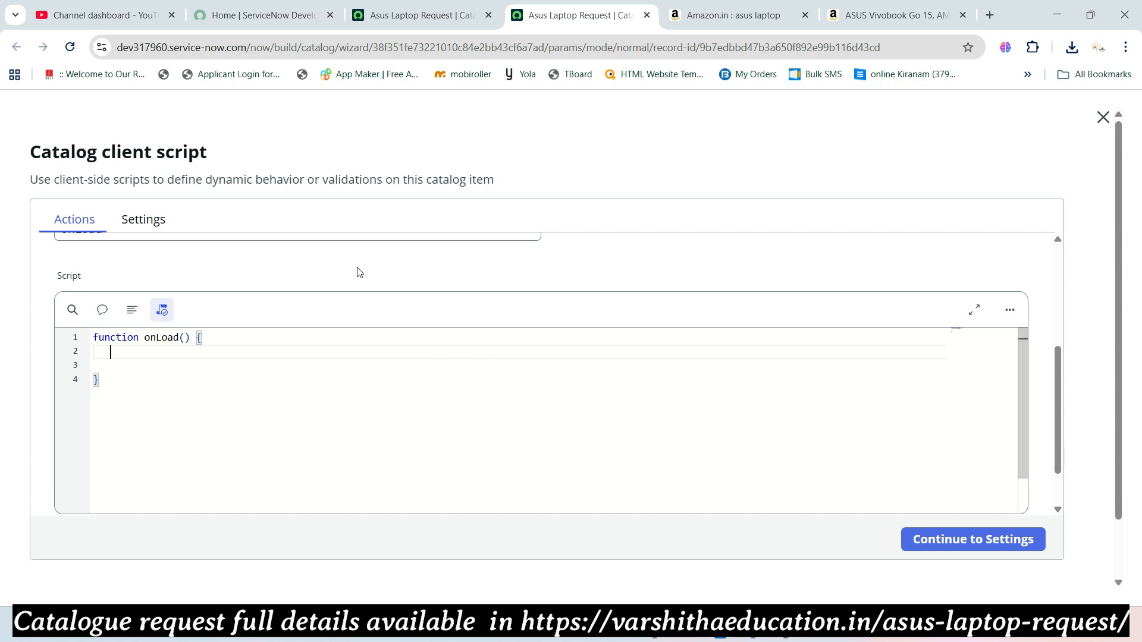
left_click(163, 311)
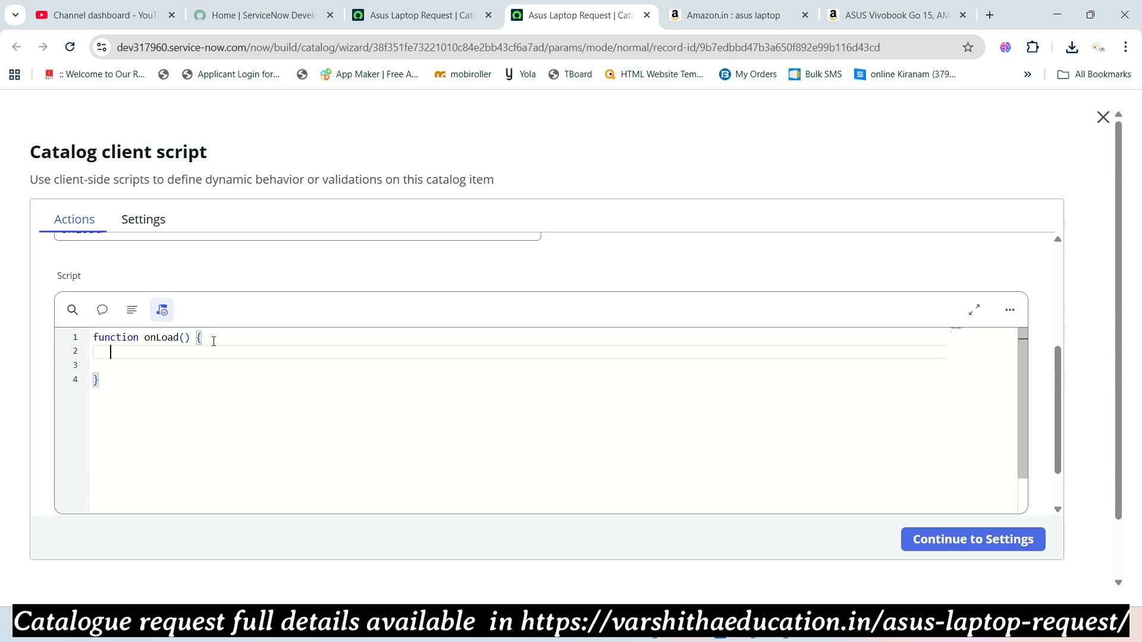
- Add var x = g_user.getFullName(); commented 'store login user full name in the x variable'
key("Return")
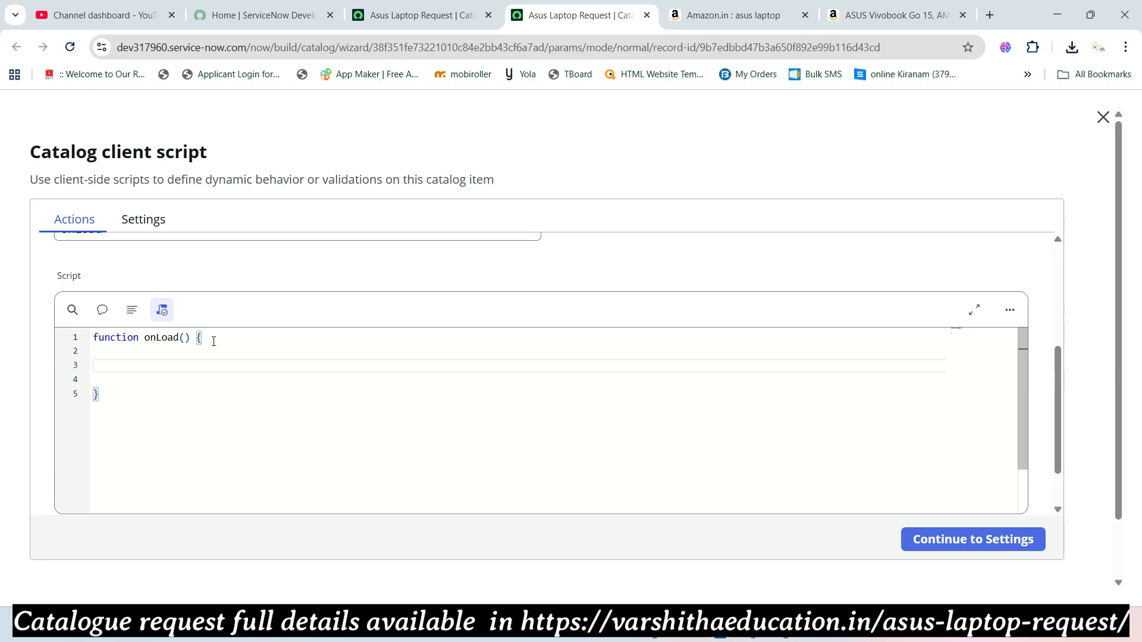
type("var x = g_user.get")
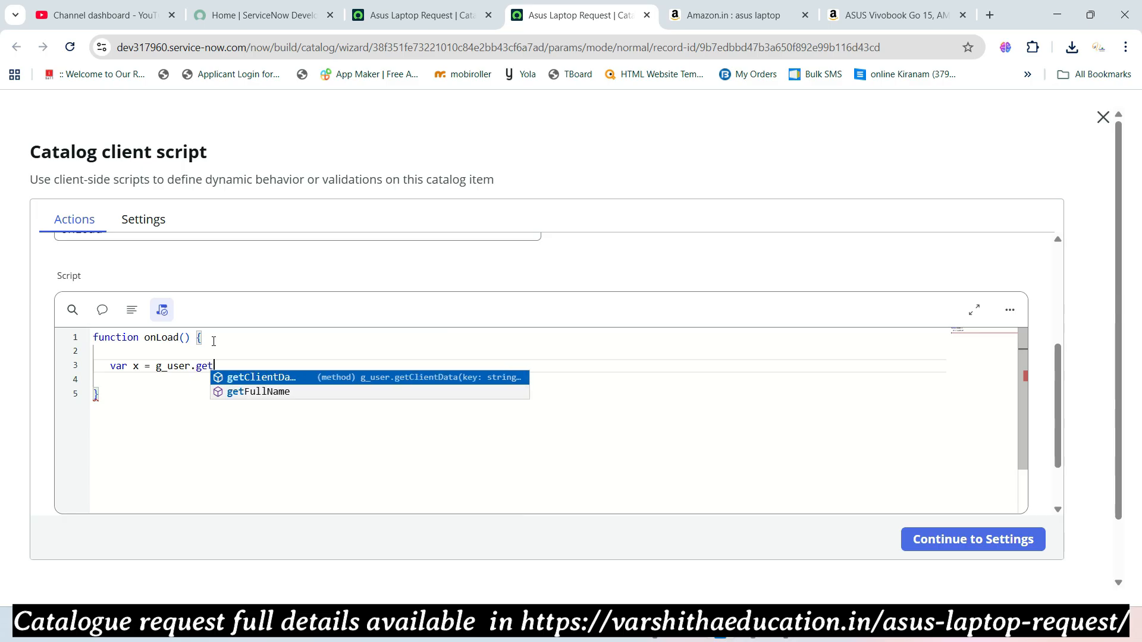
key("Down")
key("Return")
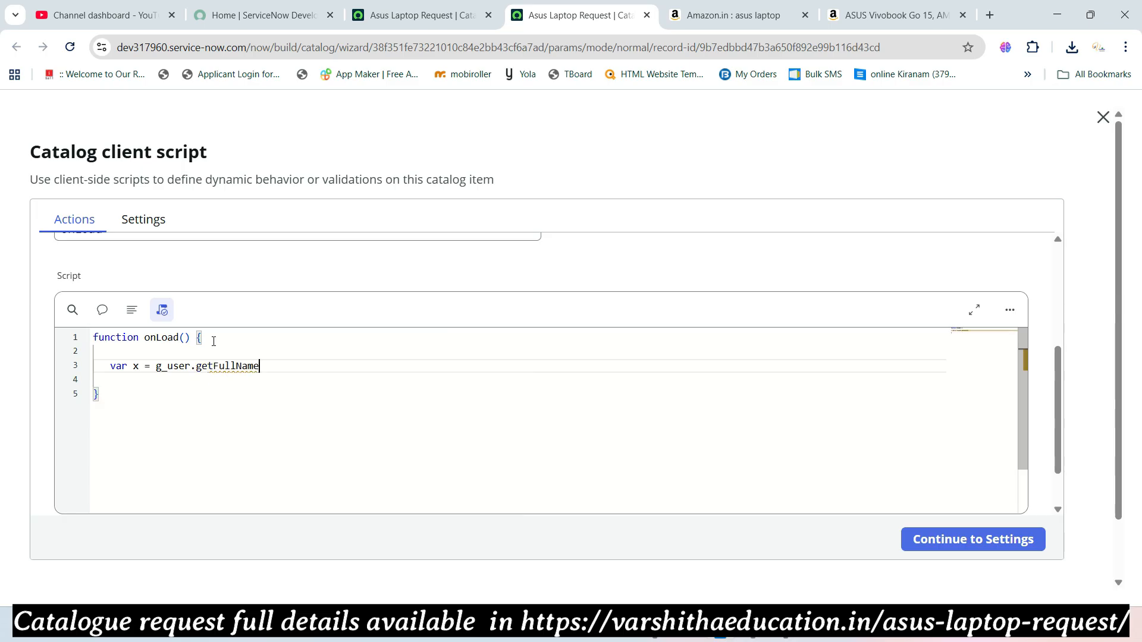
type("();")
type("//store login user ")
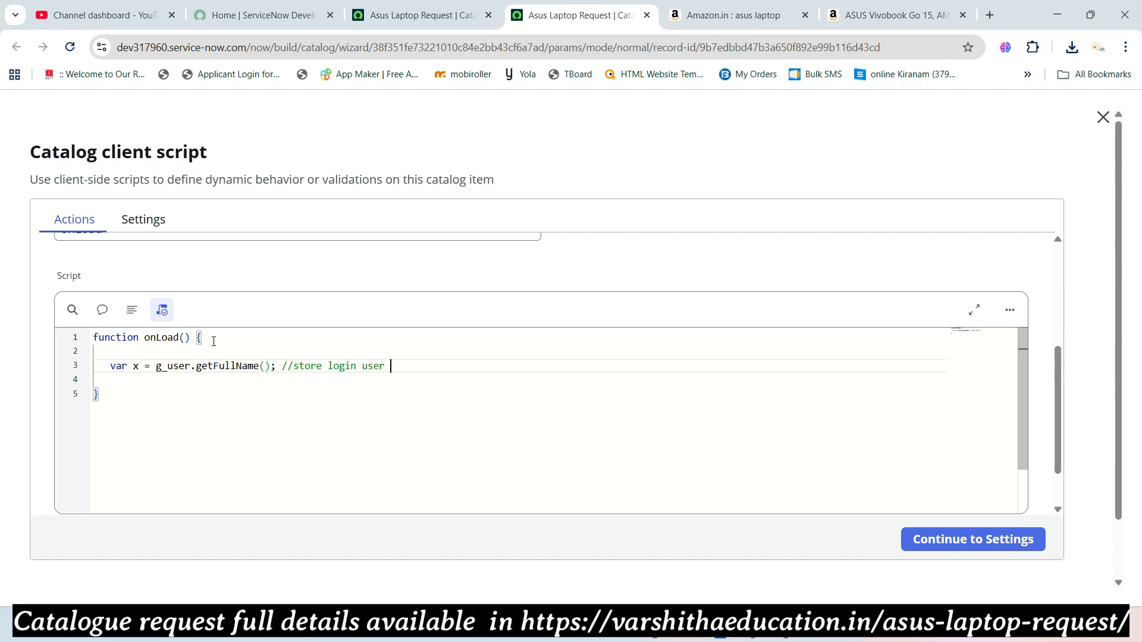
type("full name in the x variable")
key("Return")
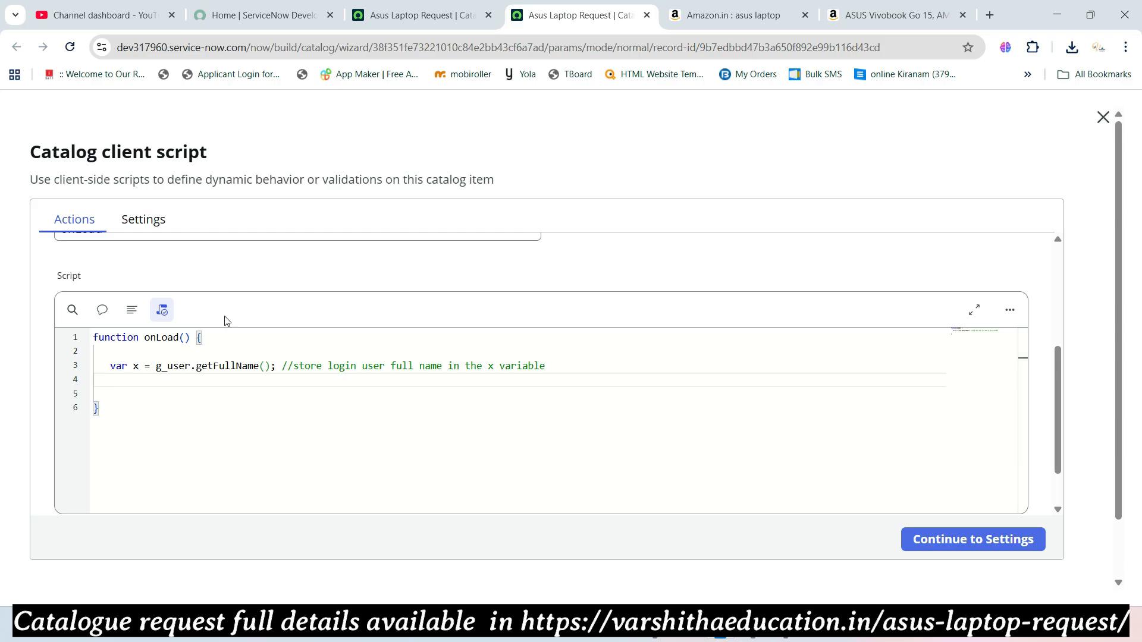
- Add the line g_form.setValue('requested_by',x); to the onLoad function
type("g_fo")
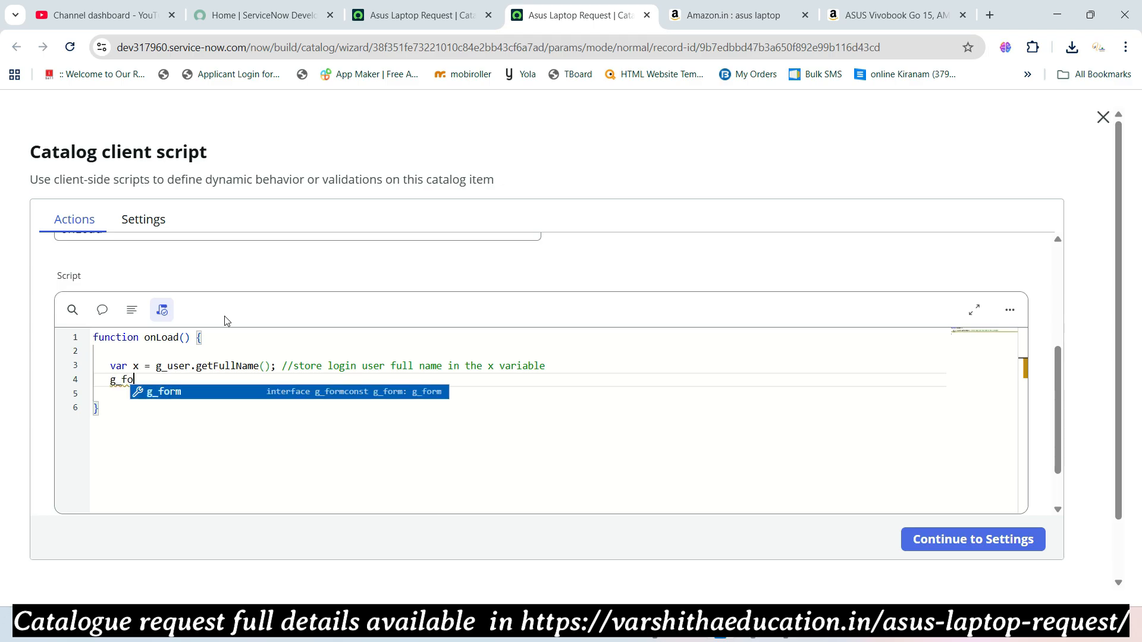
type("rm.se")
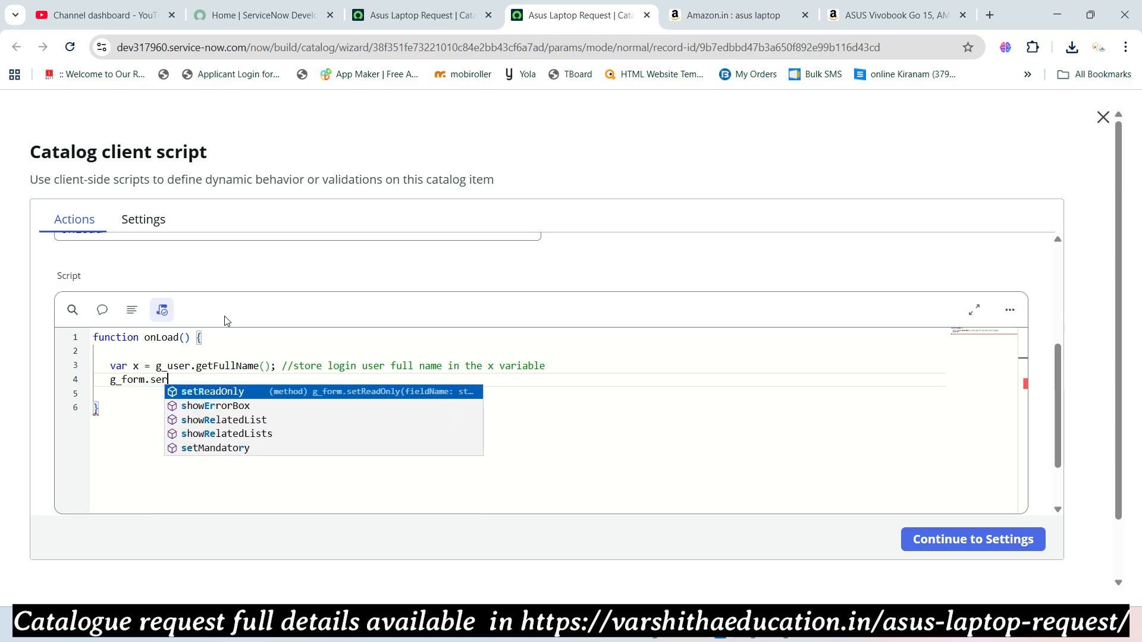
type("tb")
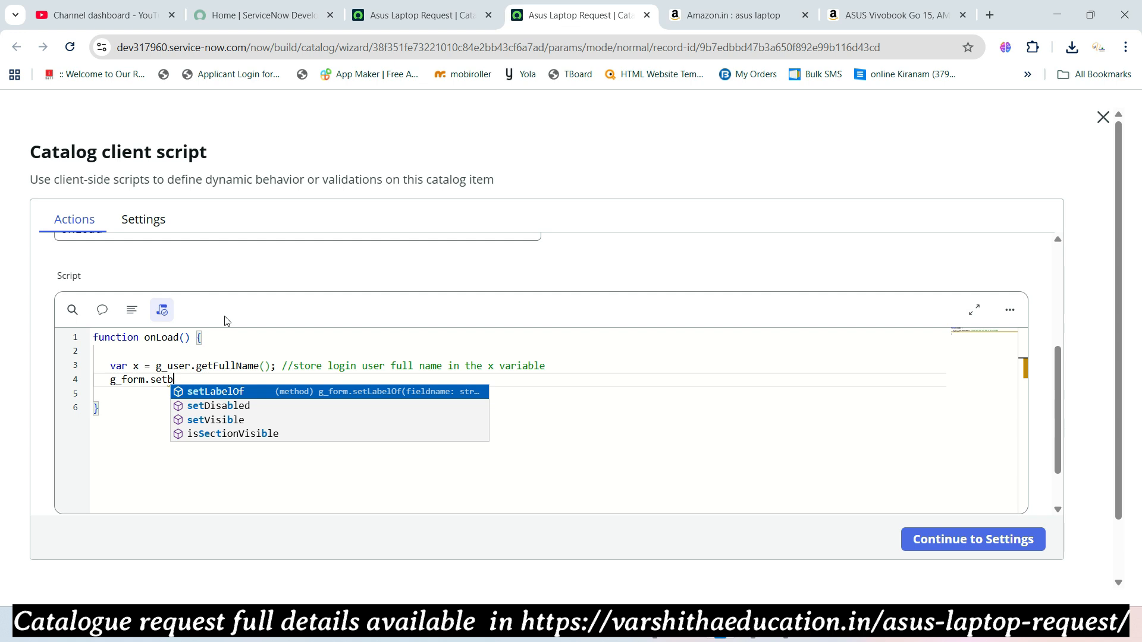
key("BackSpace")
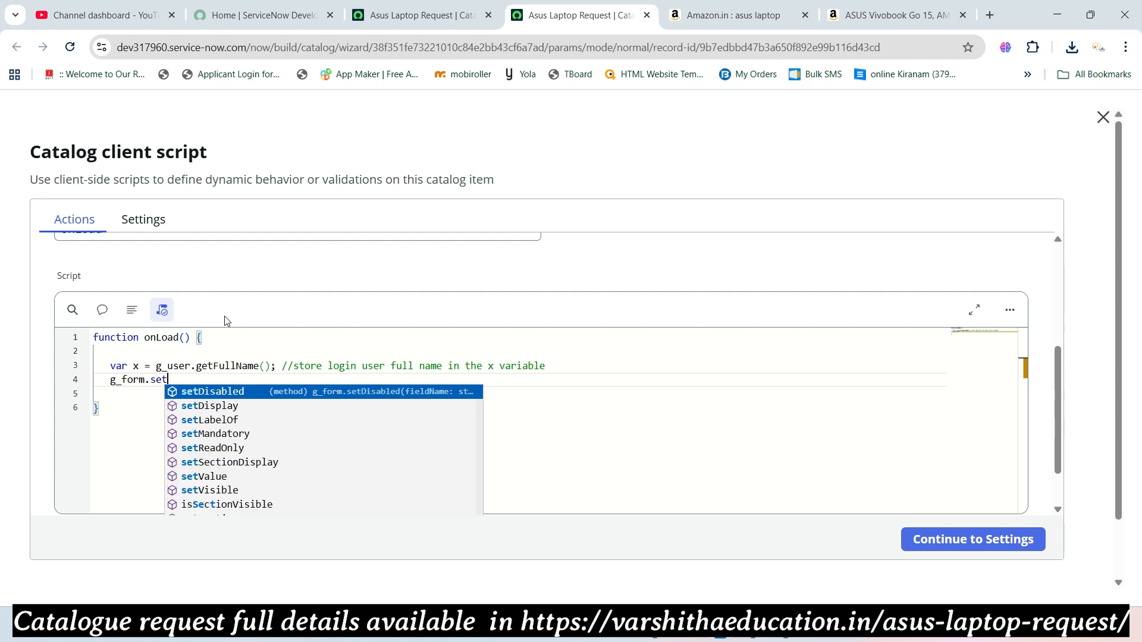
type("a")
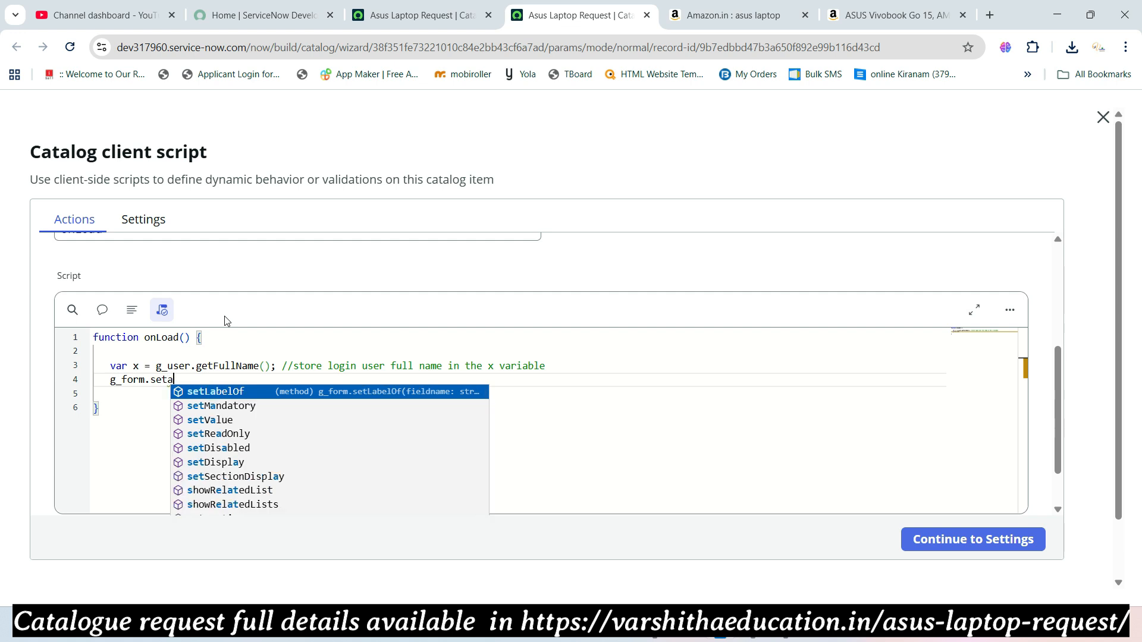
key("Down")
key("Down")
key("Return")
type("('")
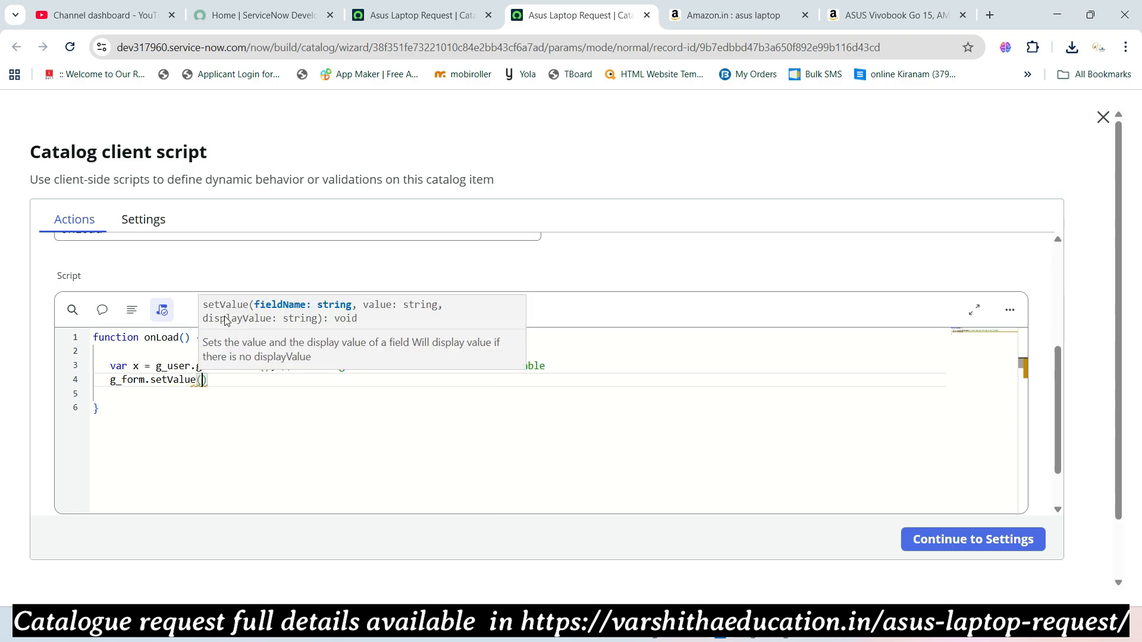
type("req")
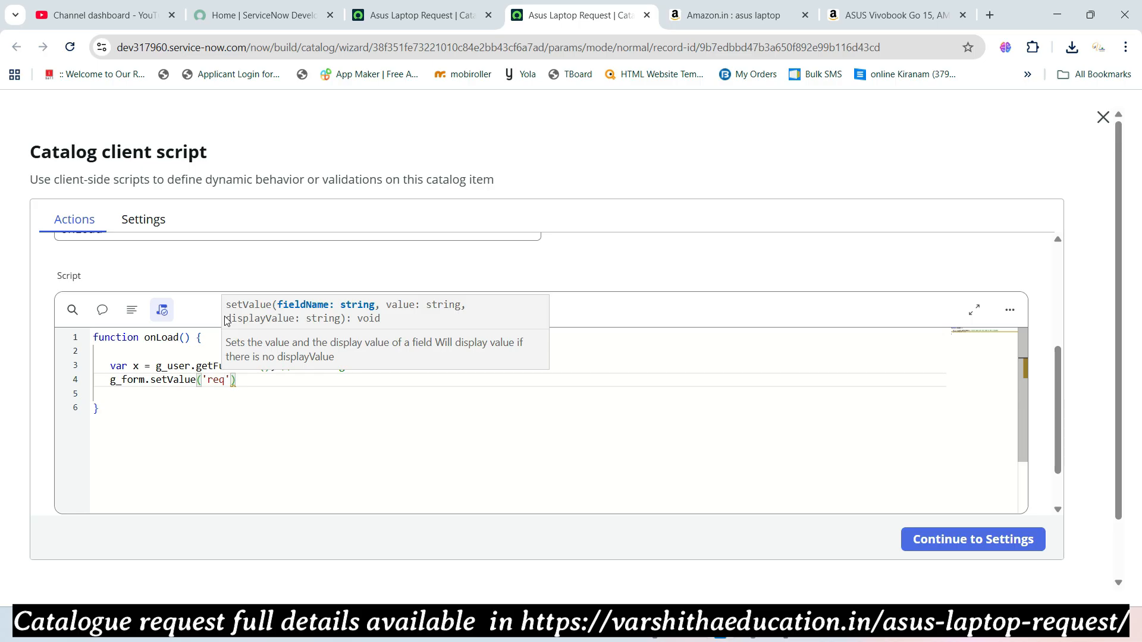
type("uested_by")
key("BackSpace")
key("BackSpace")
key("BackSpace")
key("BackSpace")
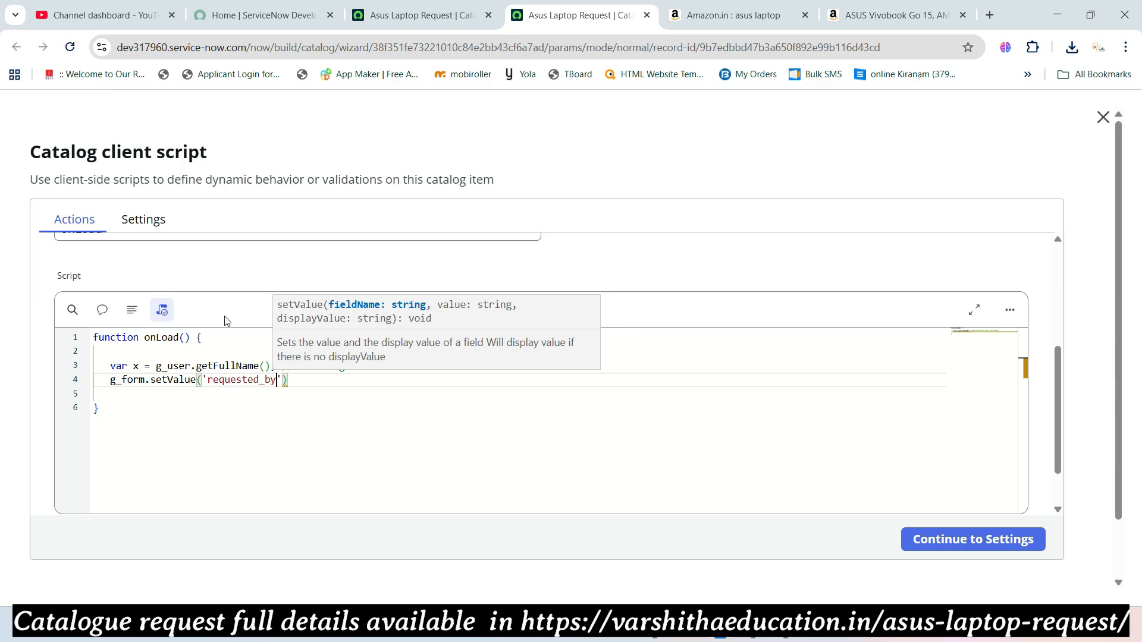
key("Right")
type(",")
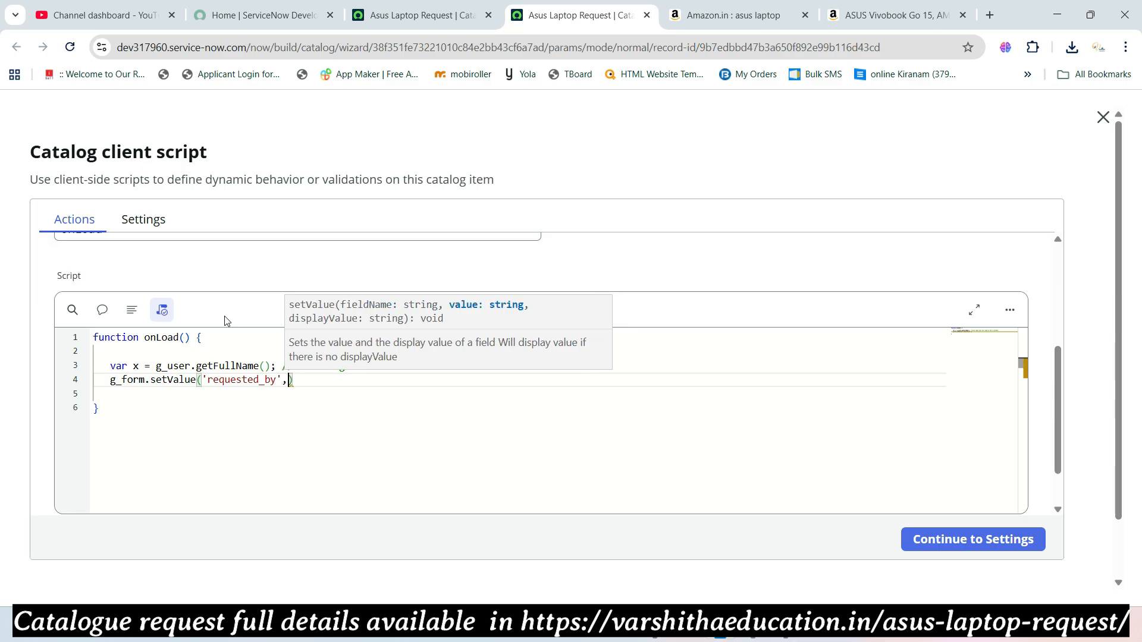
type("x")
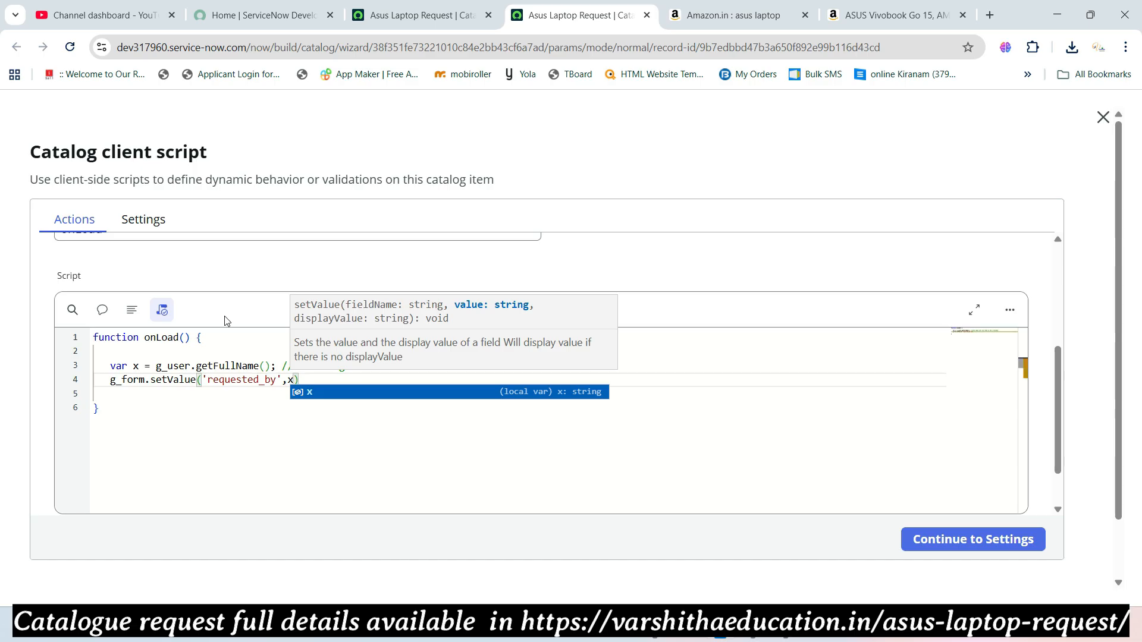
key("Escape")
key("Escape")
key("Right")
type(";")
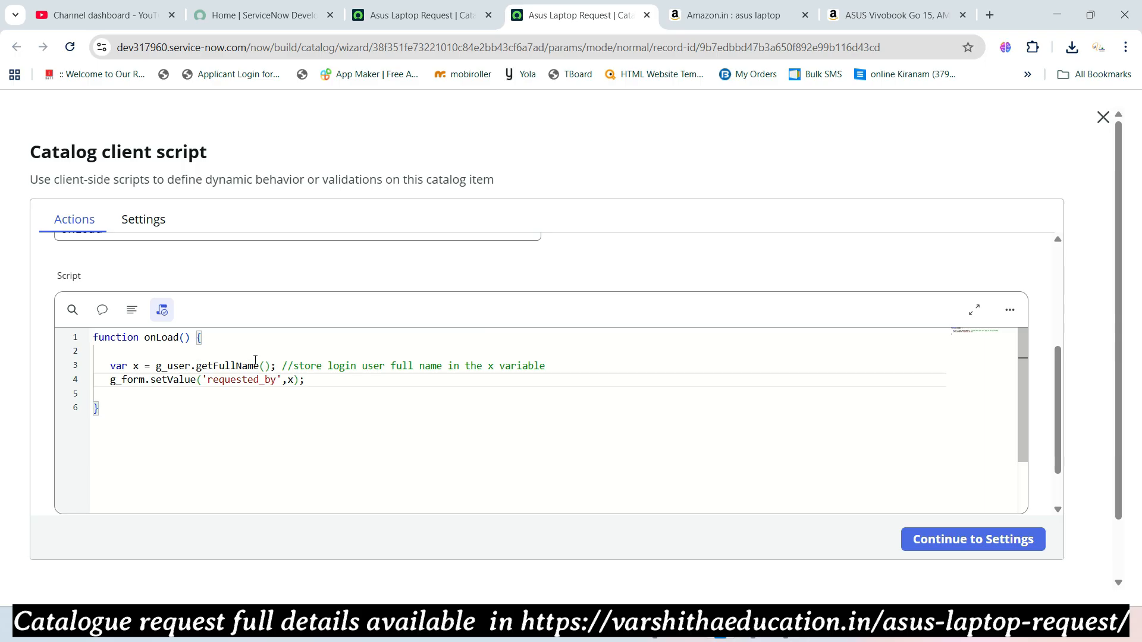
- In the script's settings, keep UI Type as All and set Order to 100
scroll(209, 311, "up", 4)
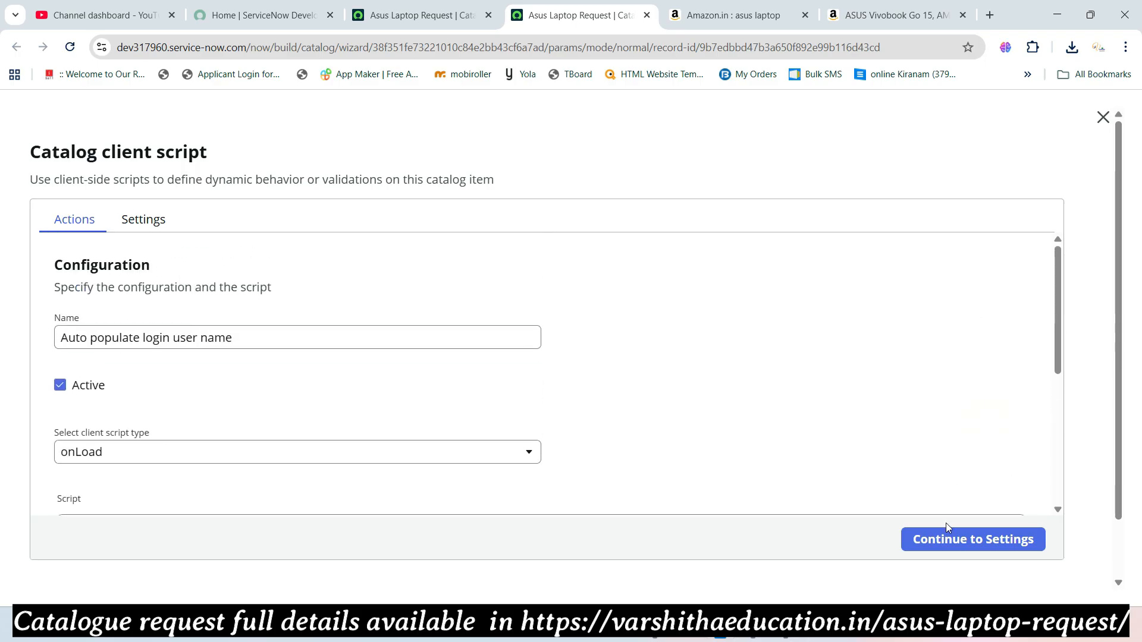
left_click(151, 220)
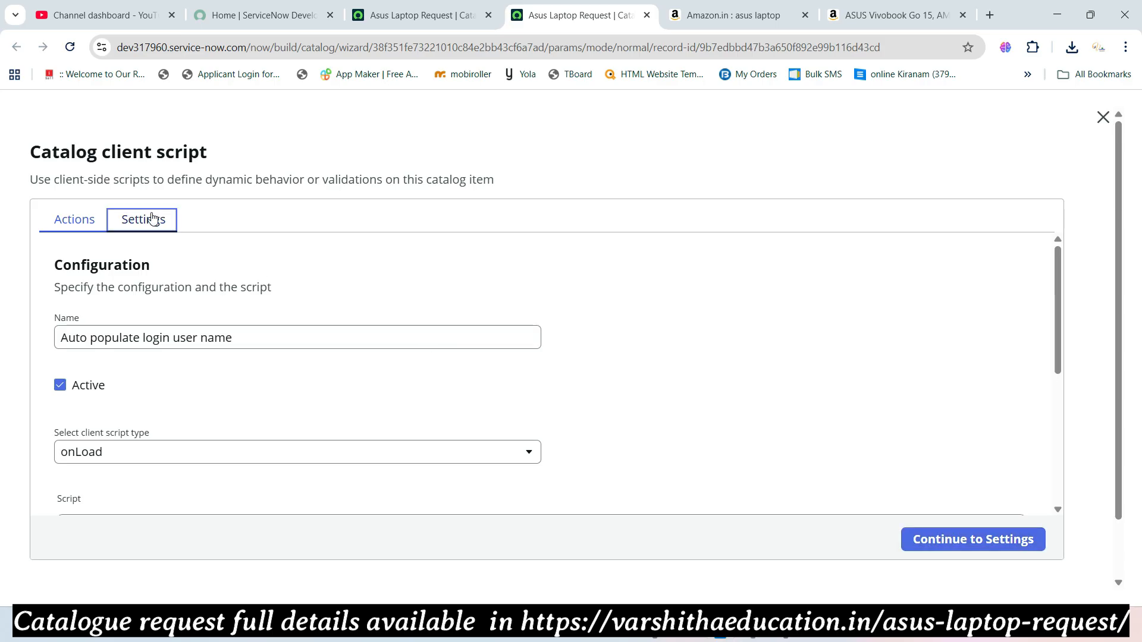
left_click(111, 333)
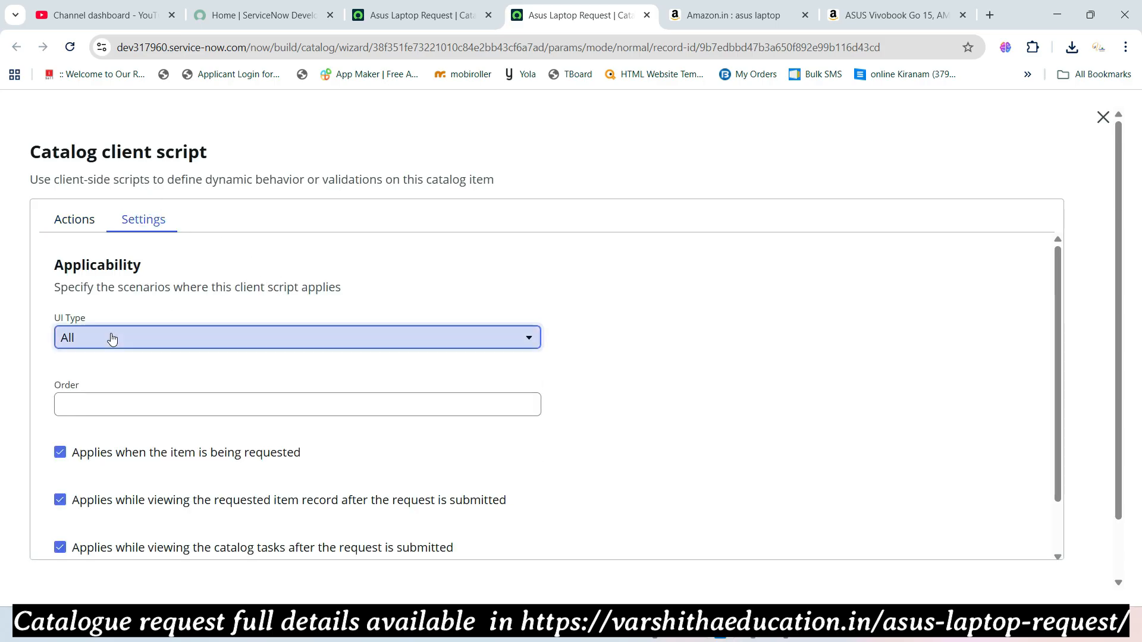
left_click(112, 332)
left_click(113, 405)
type("100")
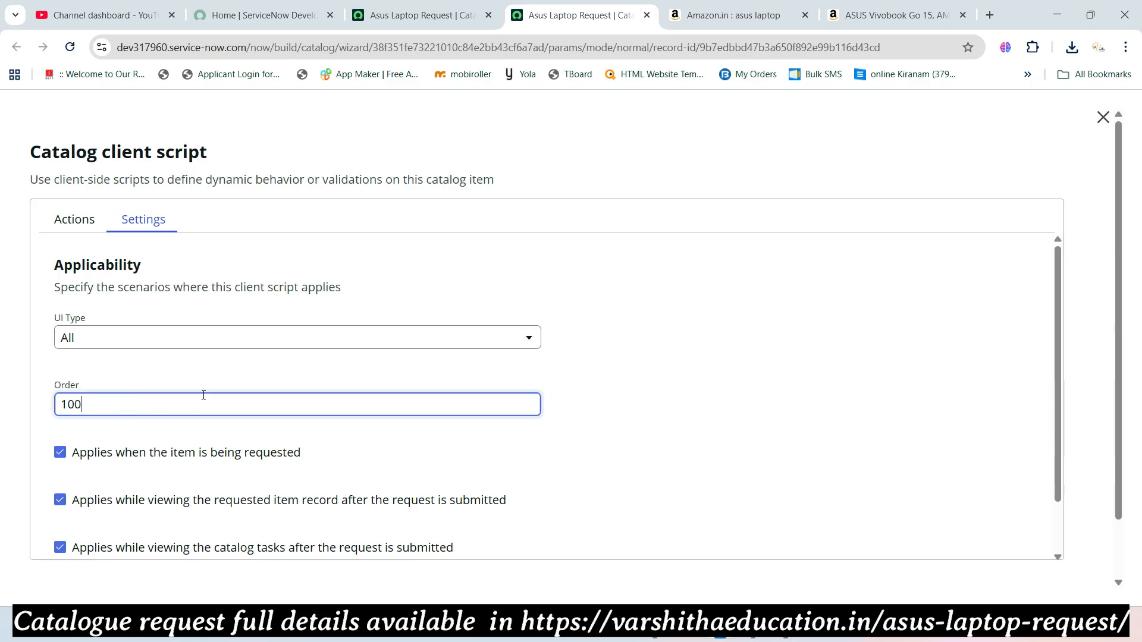
- Continue through the configuration and add the Auto populate login user name script to the item
scroll(204, 395, "down", 1)
scroll(238, 397, "up", 1)
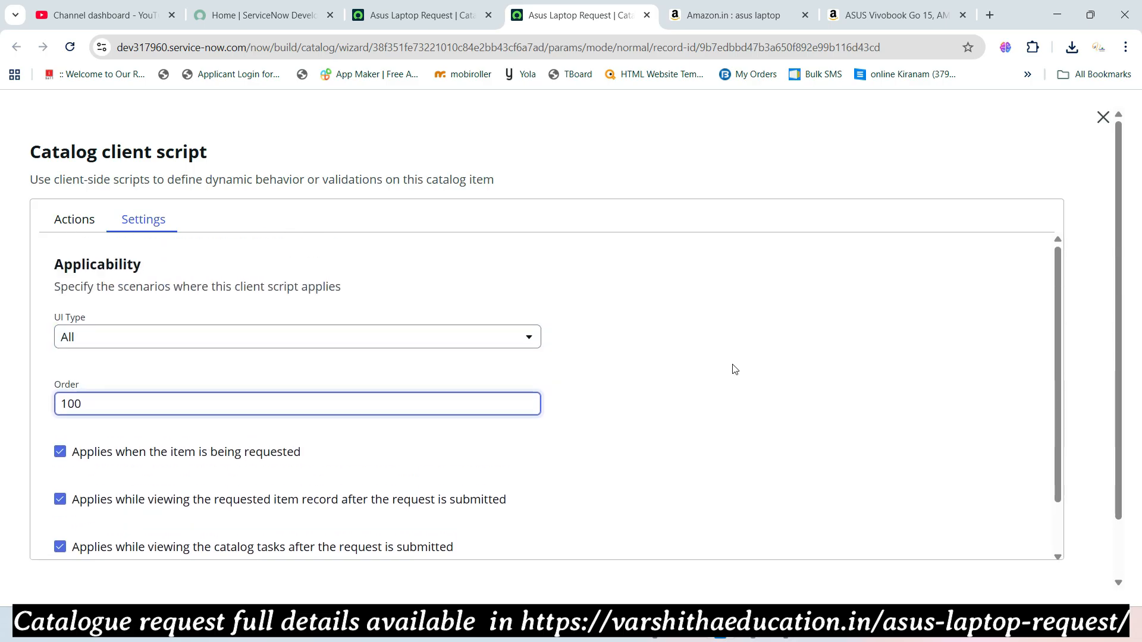
left_click(77, 219)
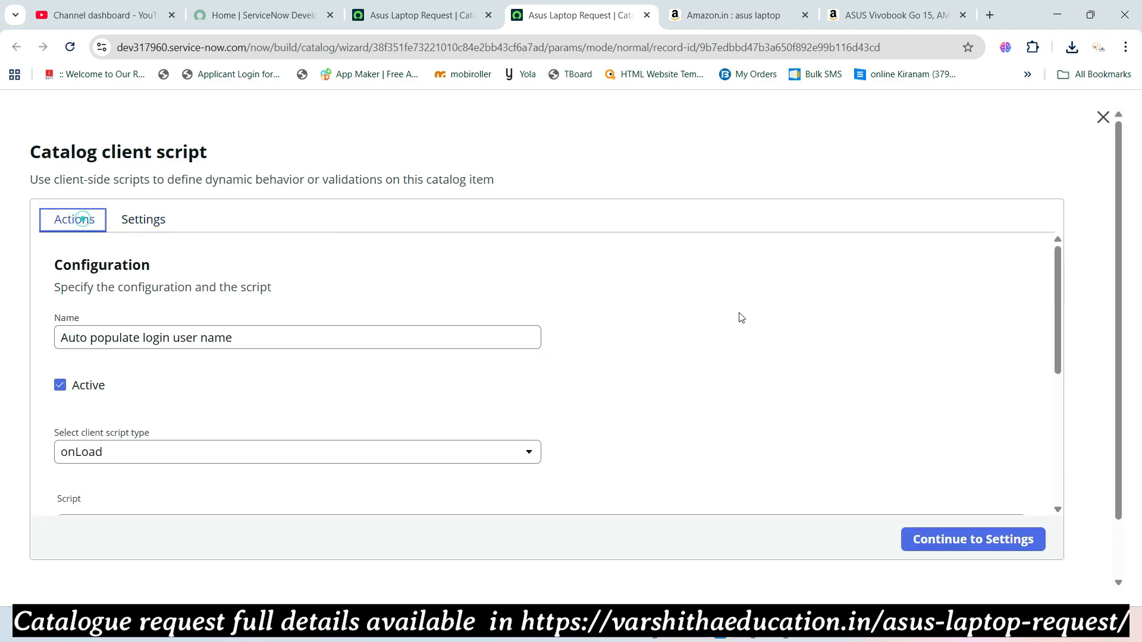
scroll(740, 317, "down", 3)
left_click(981, 546)
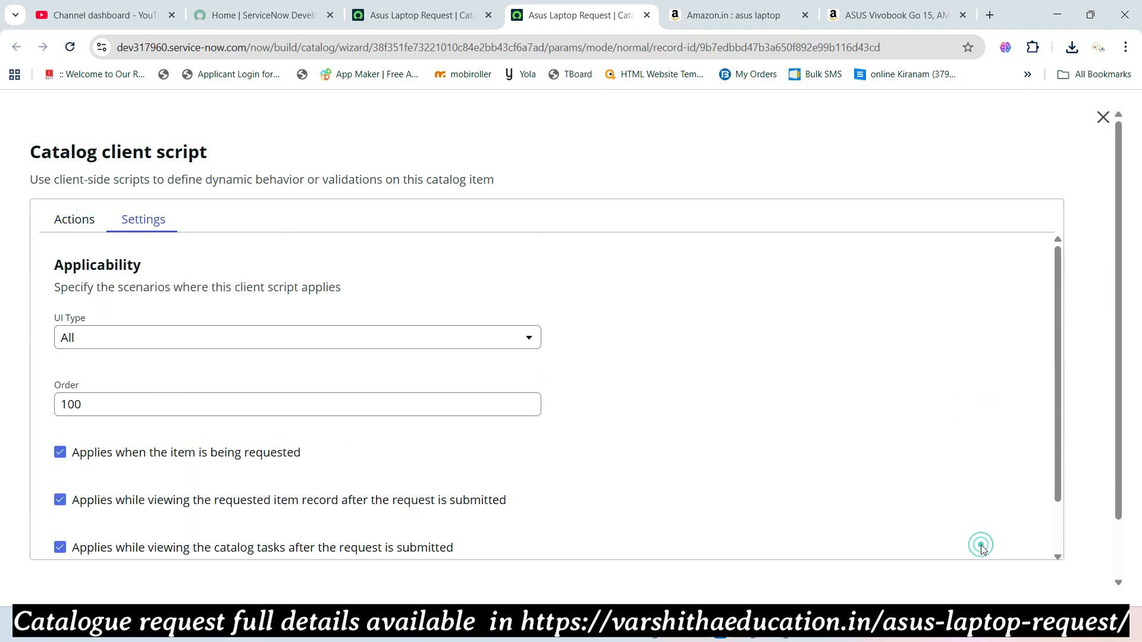
scroll(824, 432, "down", 1)
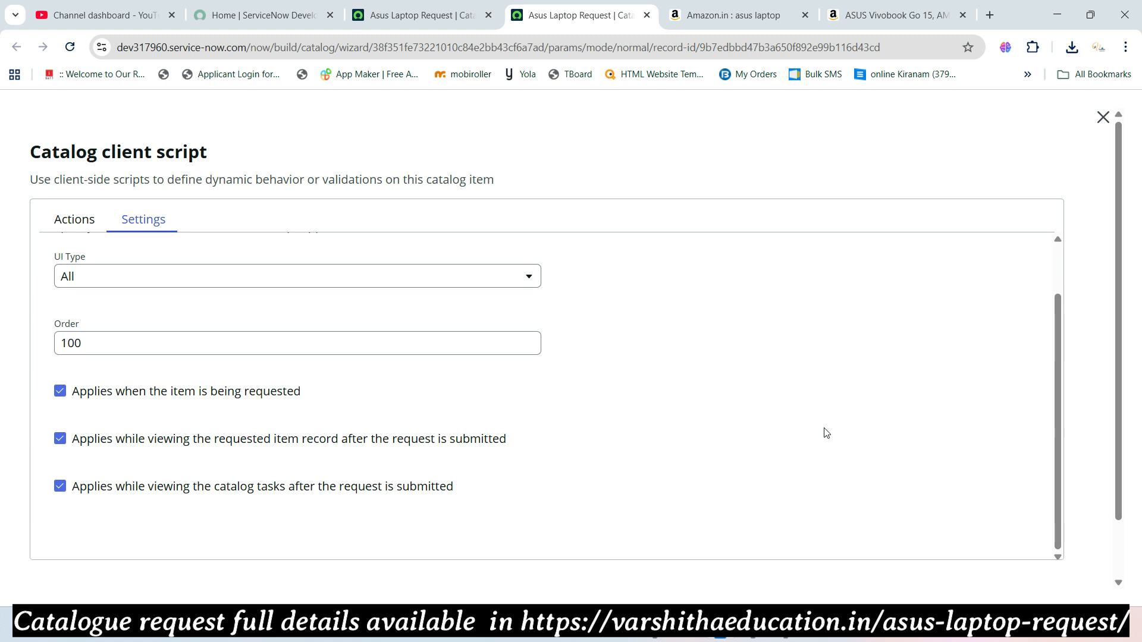
scroll(827, 432, "down", 1)
left_click(1061, 537)
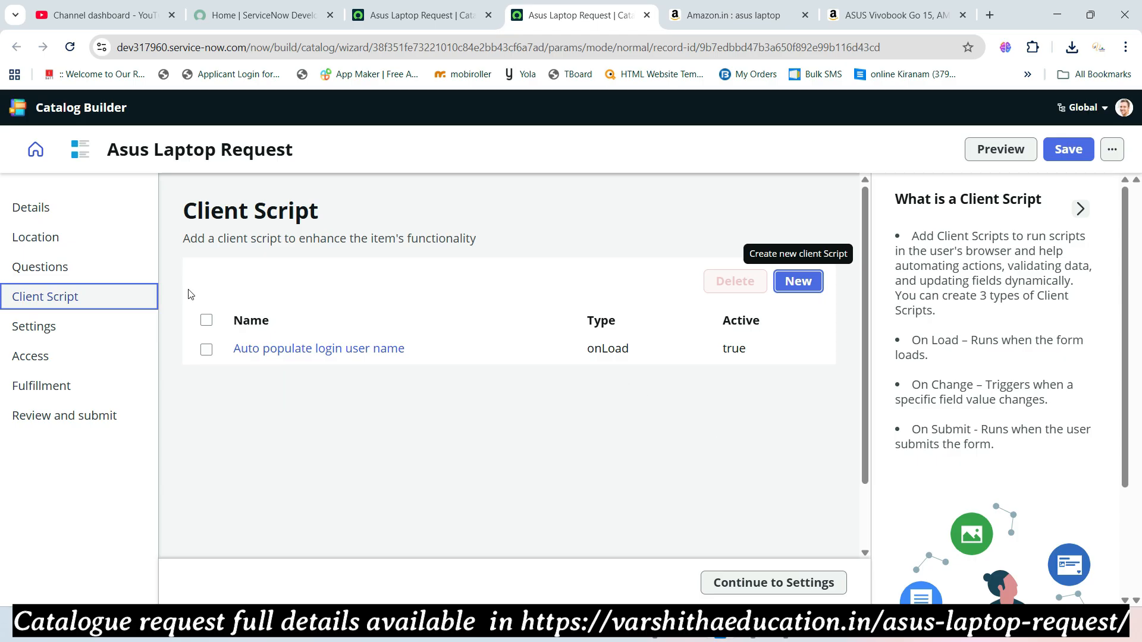
- Open Requested By under Catalogue Request, verify its name is requested_by, and save it
left_click(37, 266)
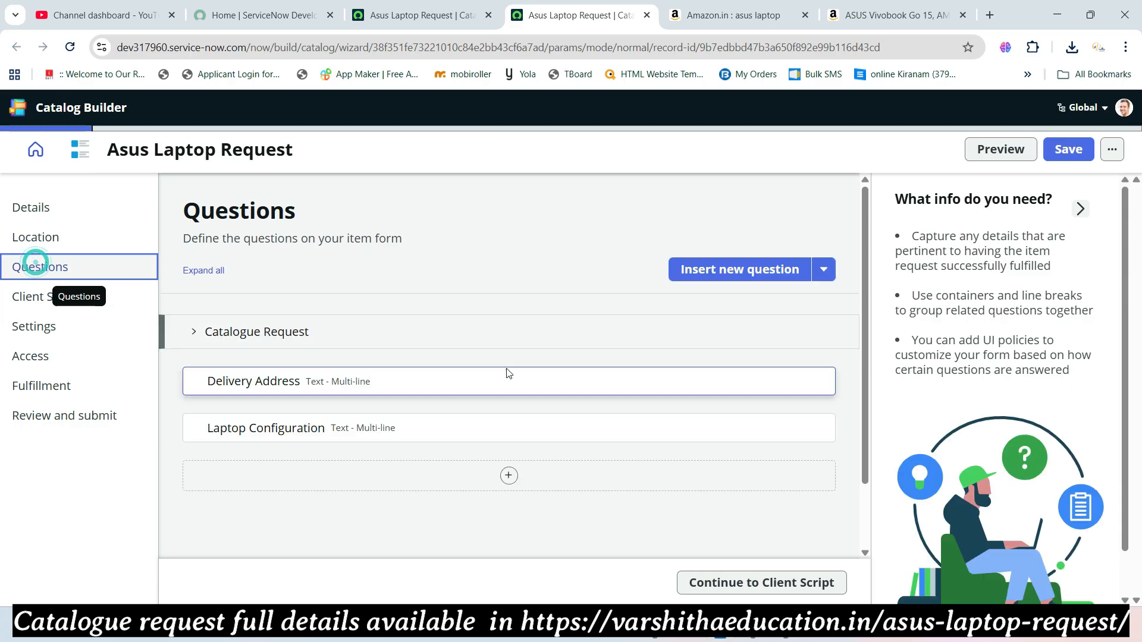
left_click(191, 333)
mouse_move(375, 388)
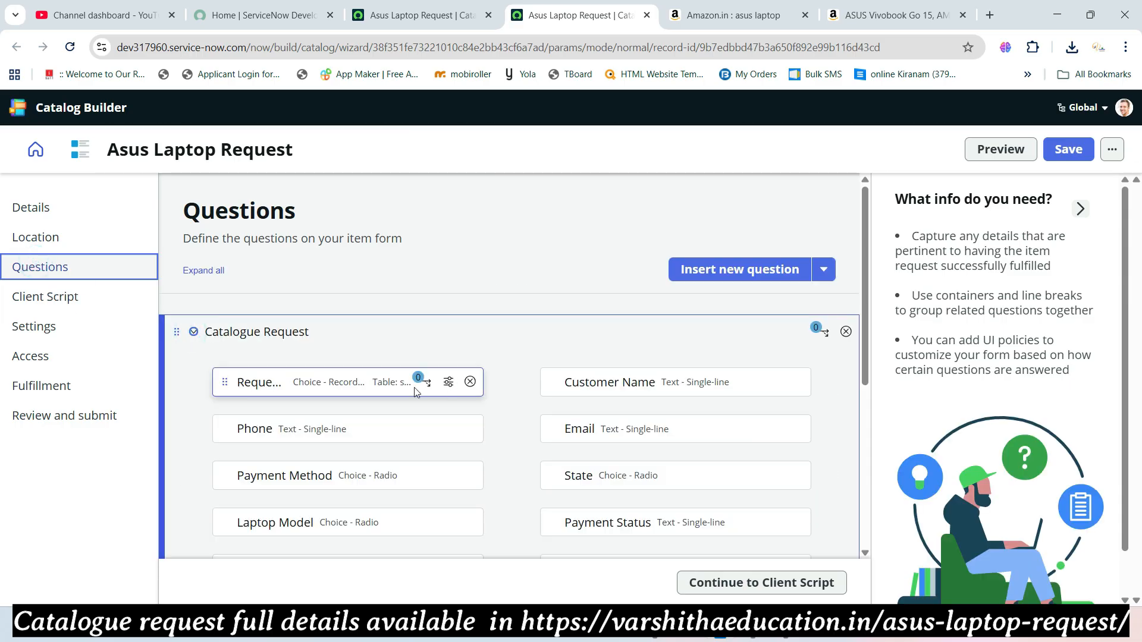
left_click(449, 382)
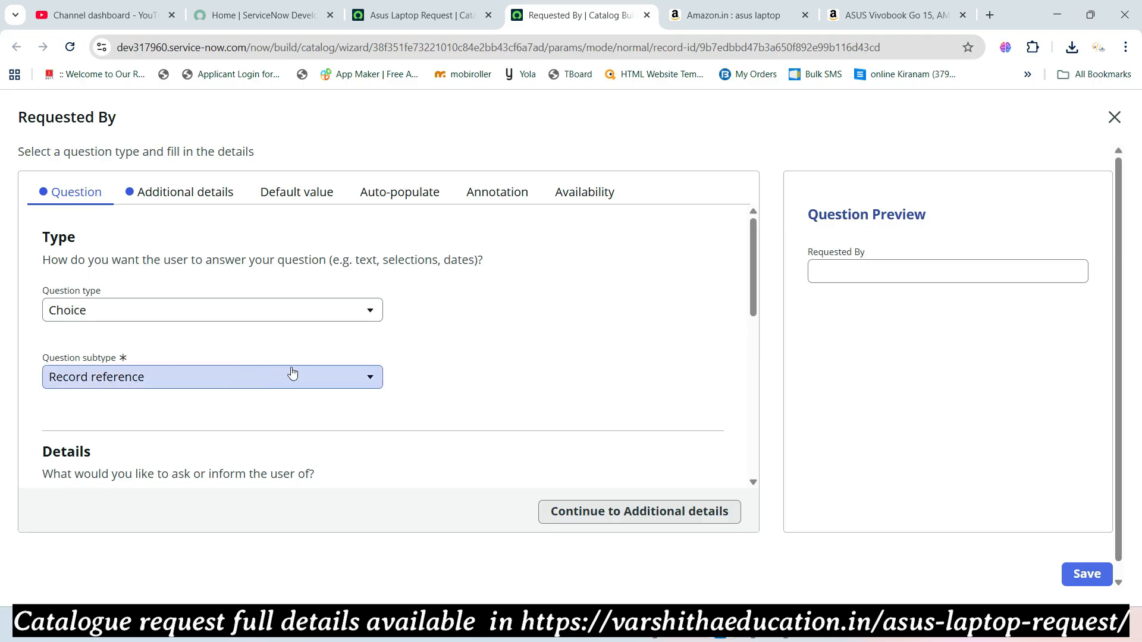
left_click(154, 203)
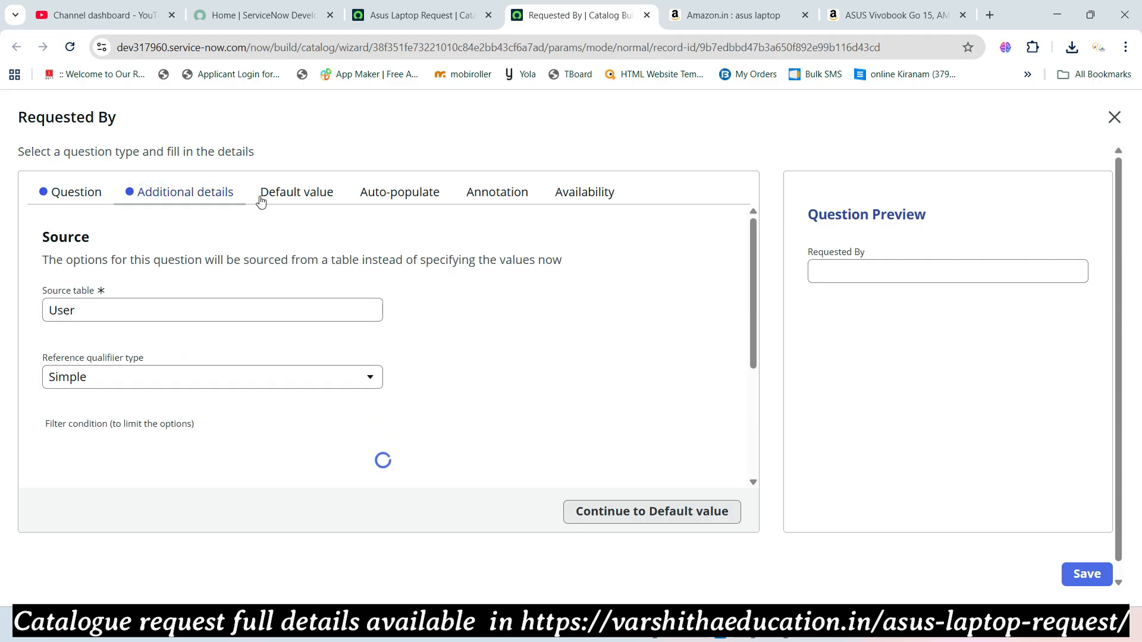
left_click(78, 191)
scroll(280, 393, "down", 5)
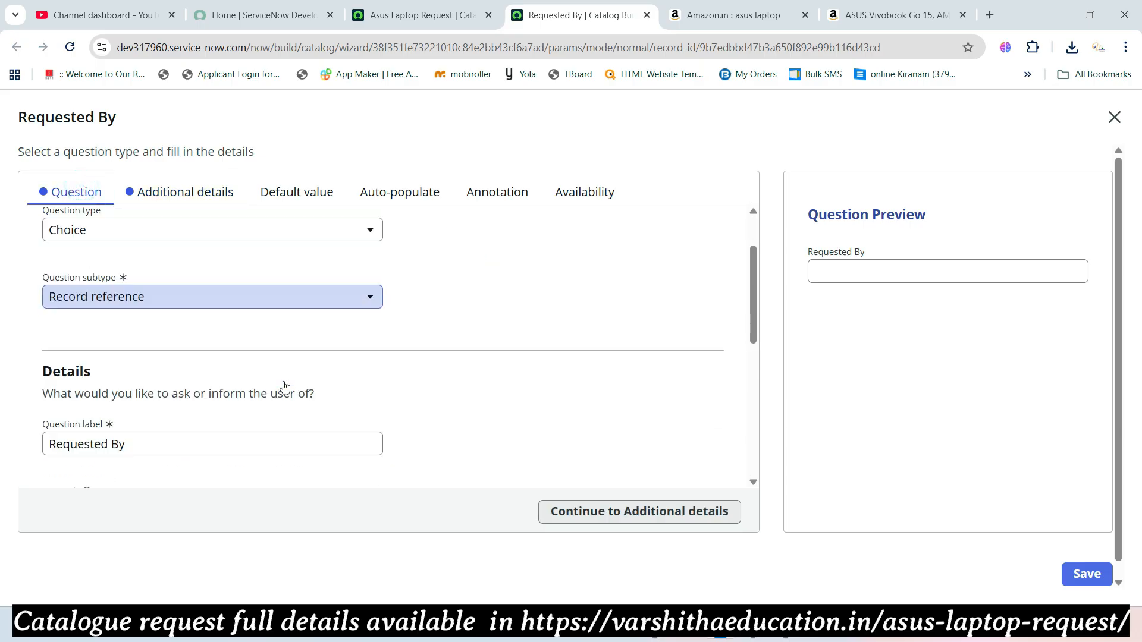
scroll(153, 372, "up", 1)
left_click_drag(131, 370, 51, 370)
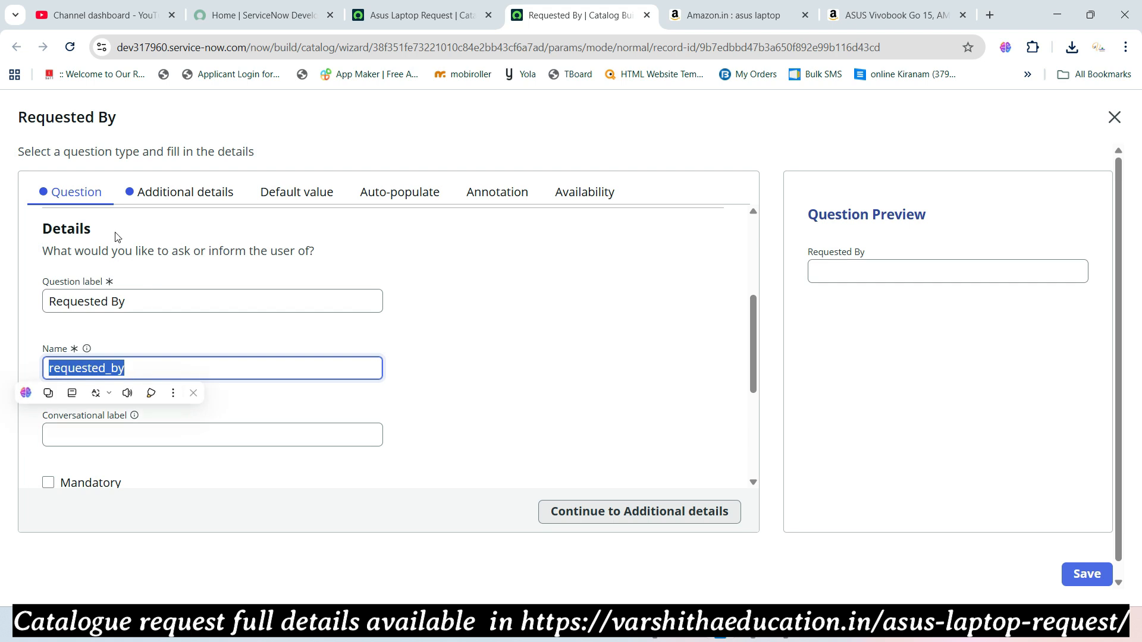
left_click(1087, 574)
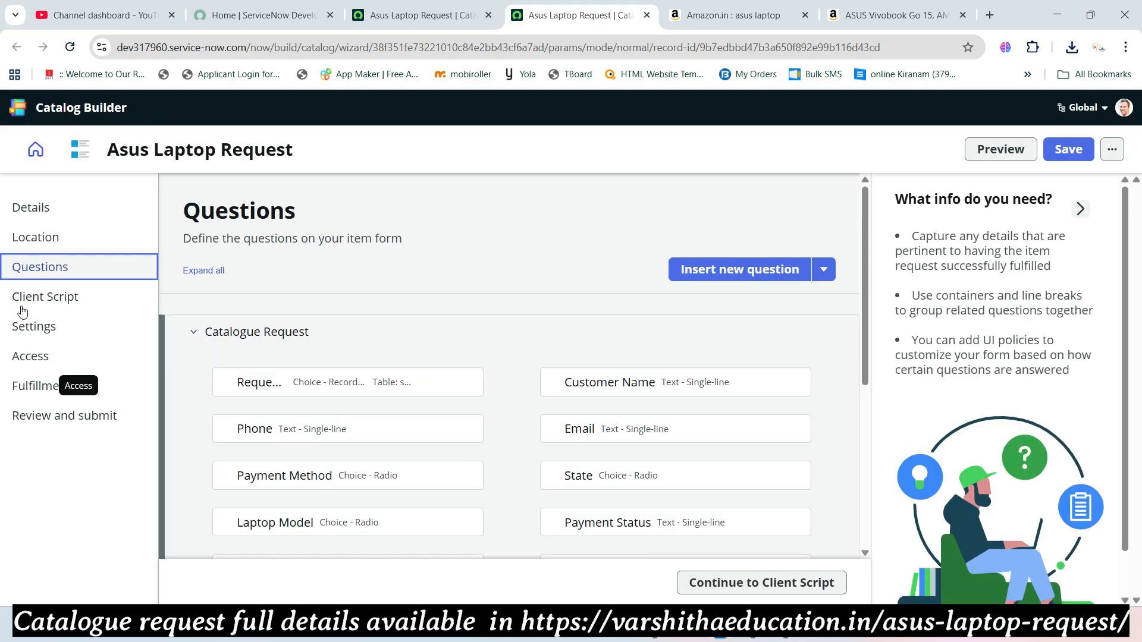
- Reopen the Auto populate login user name script, check requested_by in its code, and save it
left_click(44, 296)
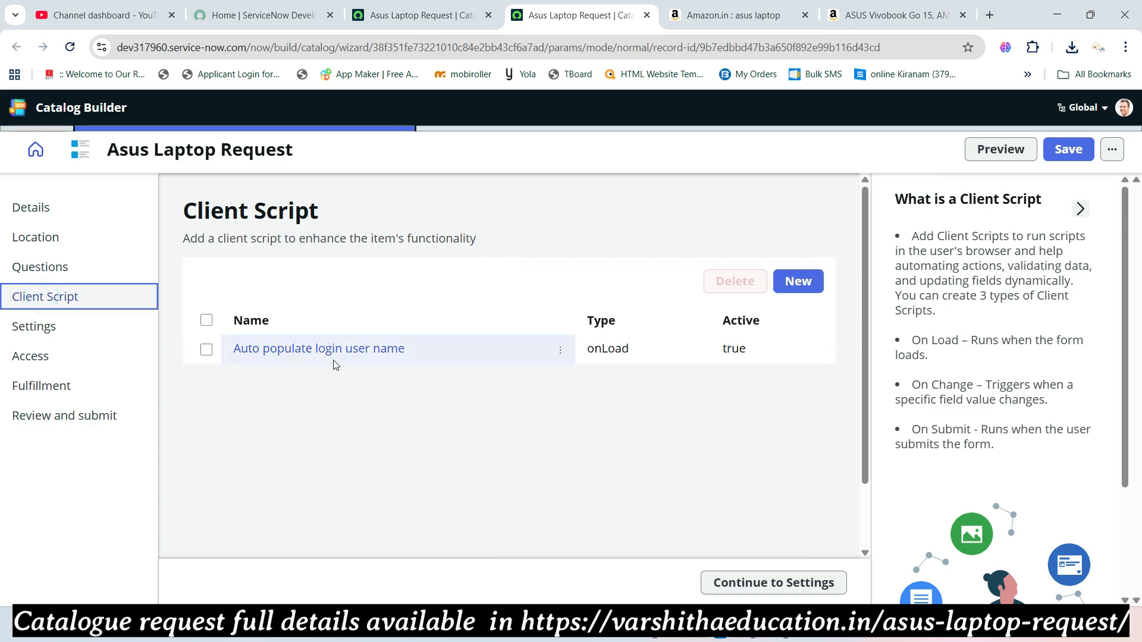
left_click(324, 350)
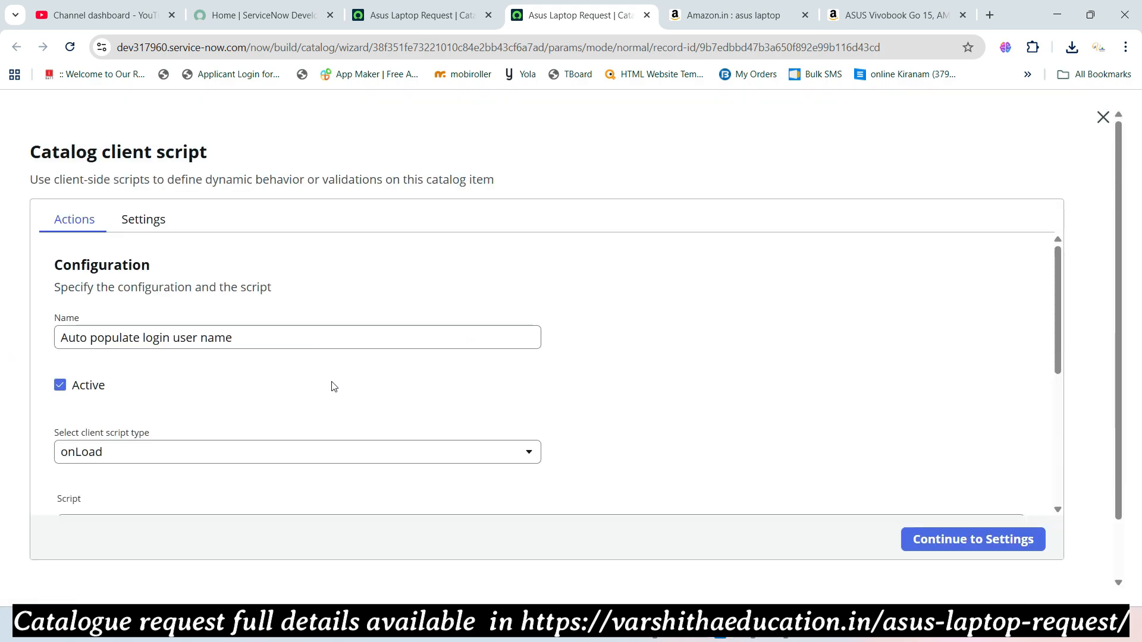
scroll(244, 387, "down", 4)
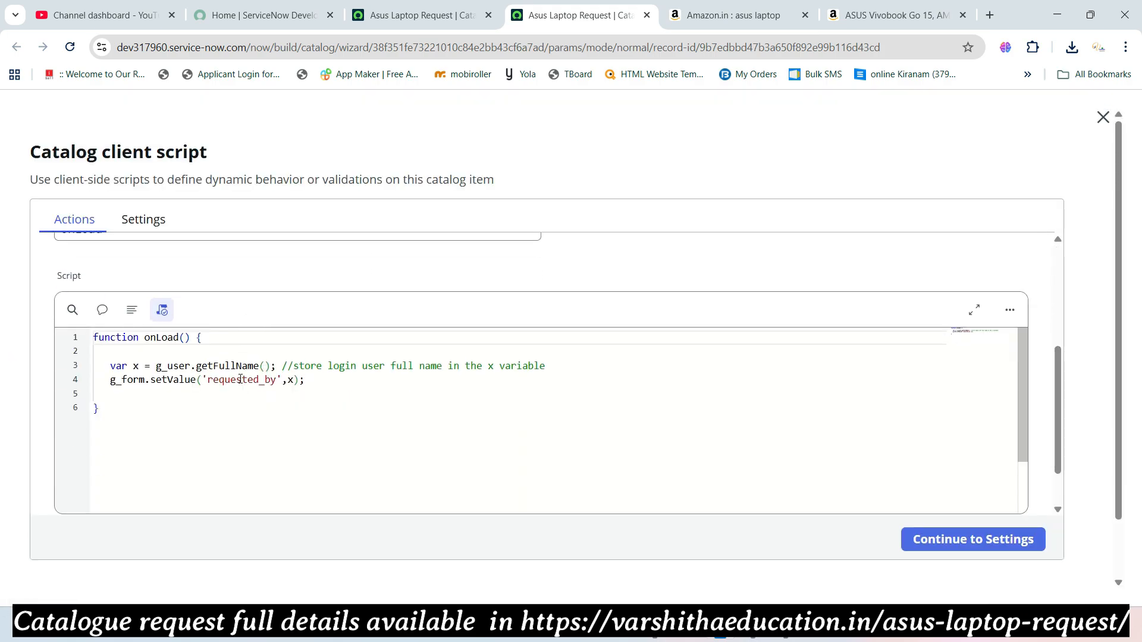
double_click(240, 380)
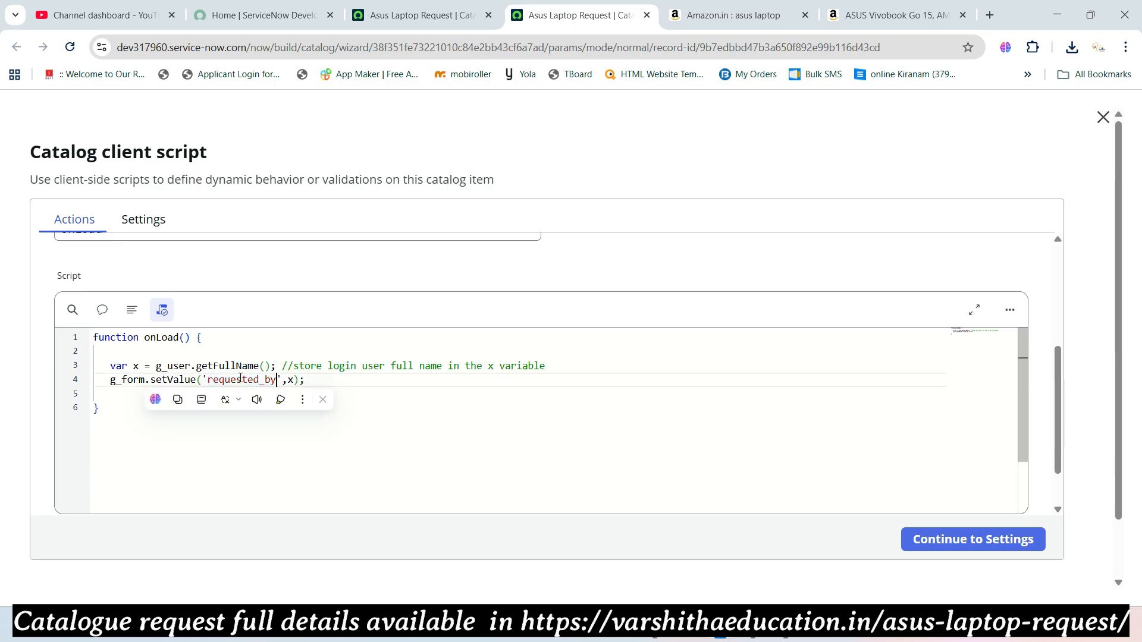
left_click(938, 536)
scroll(918, 504, "down", 2)
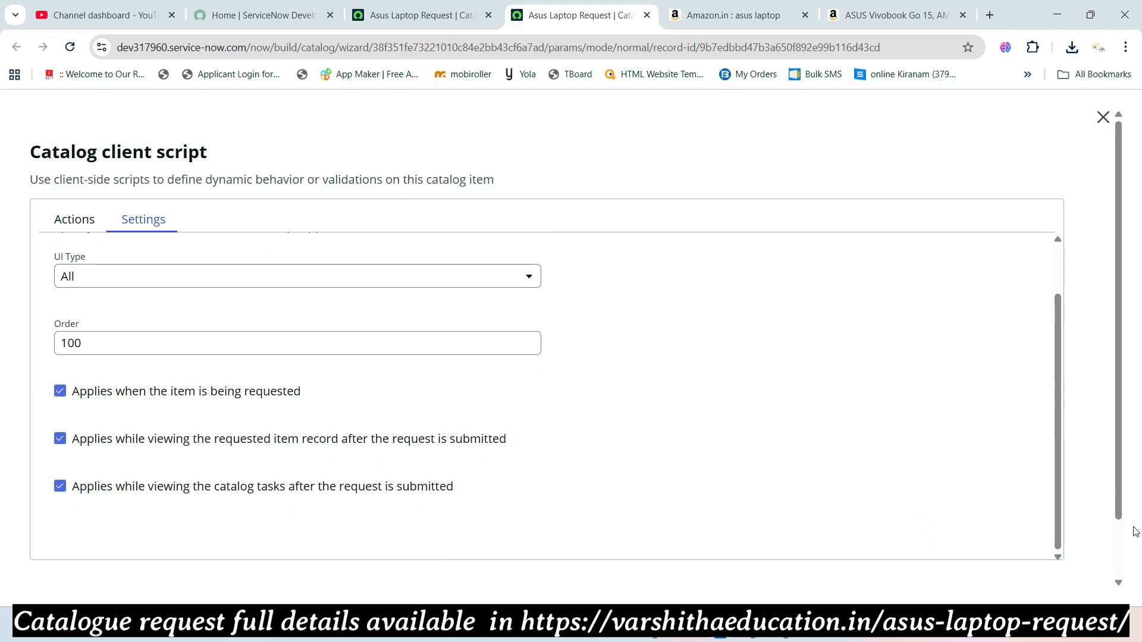
scroll(1135, 531, "down", 2)
left_click(1070, 533)
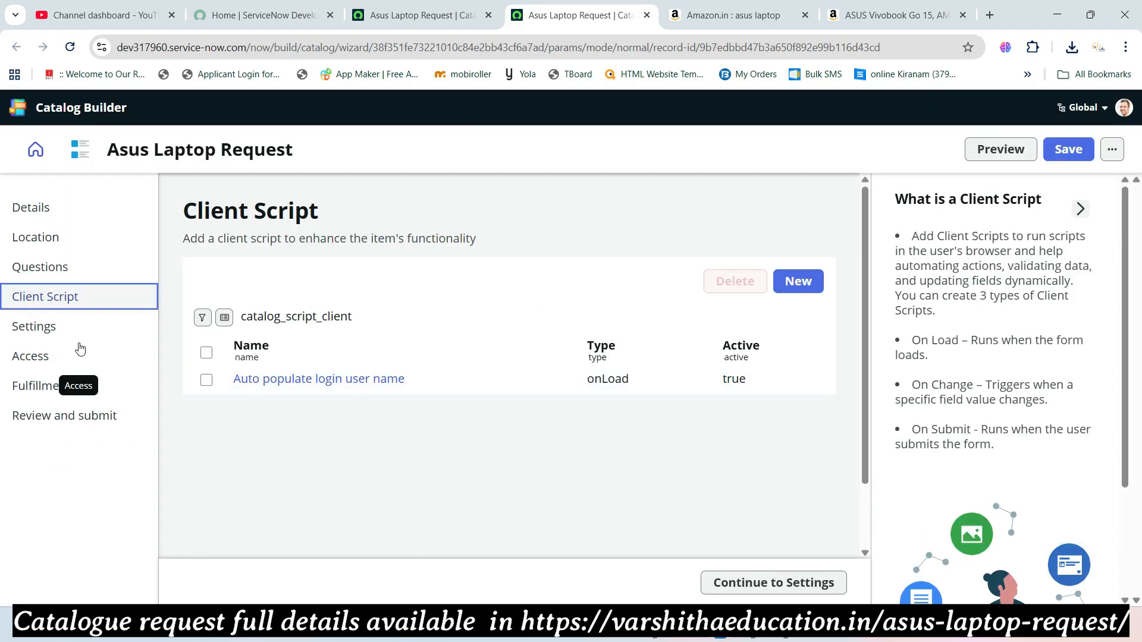
left_click(37, 327)
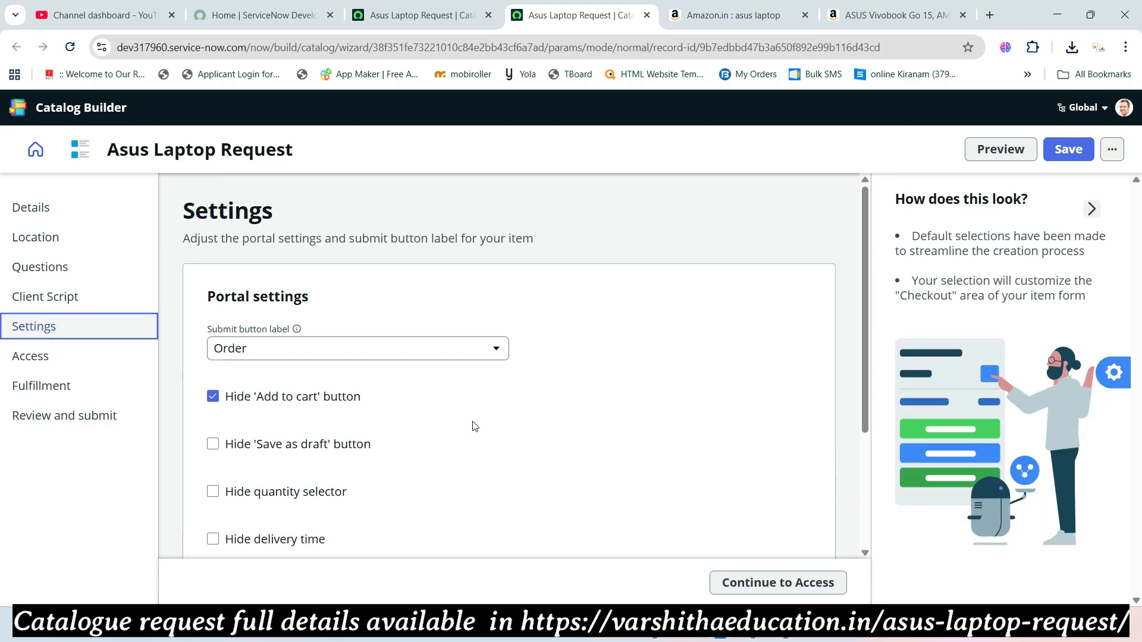
- Make the Asus Laptop Request available for Any User
scroll(473, 426, "down", 3)
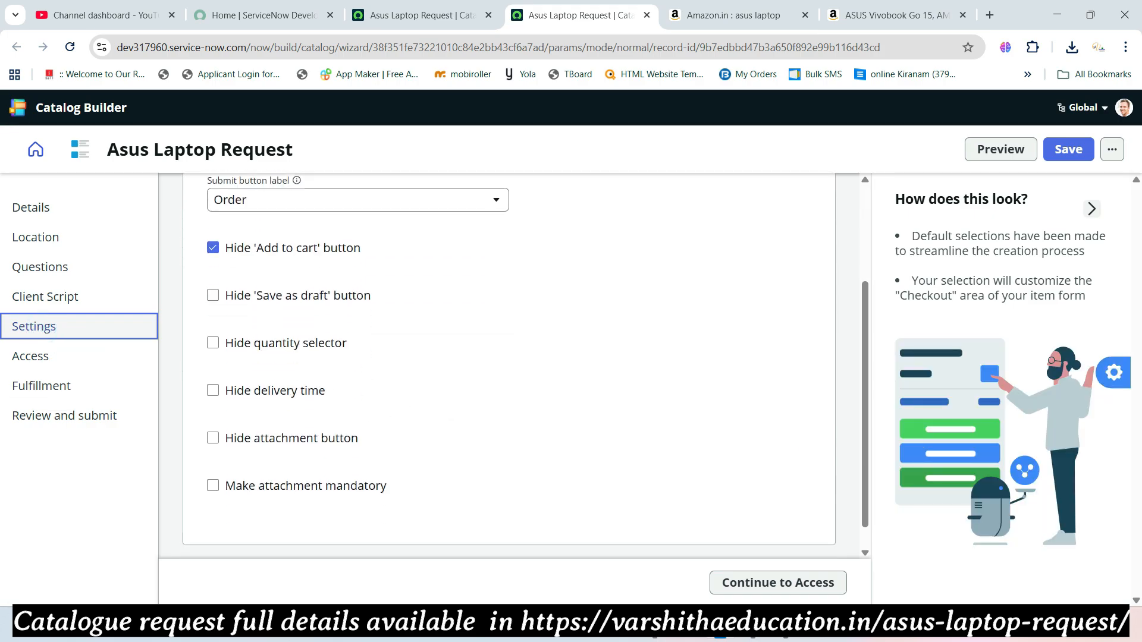
left_click(30, 356)
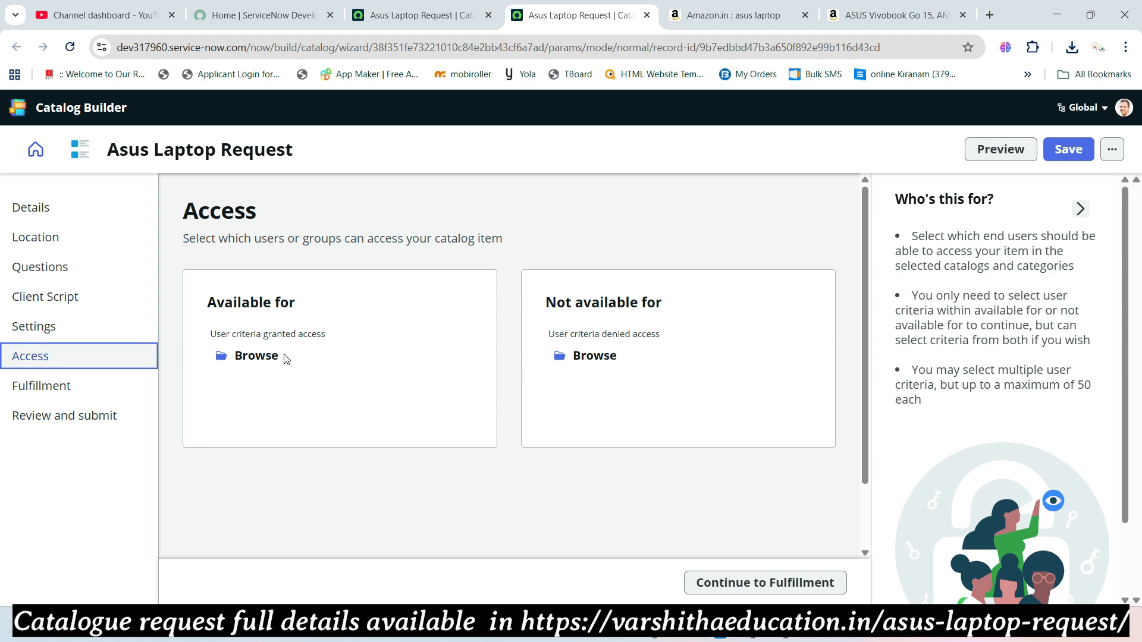
left_click(262, 355)
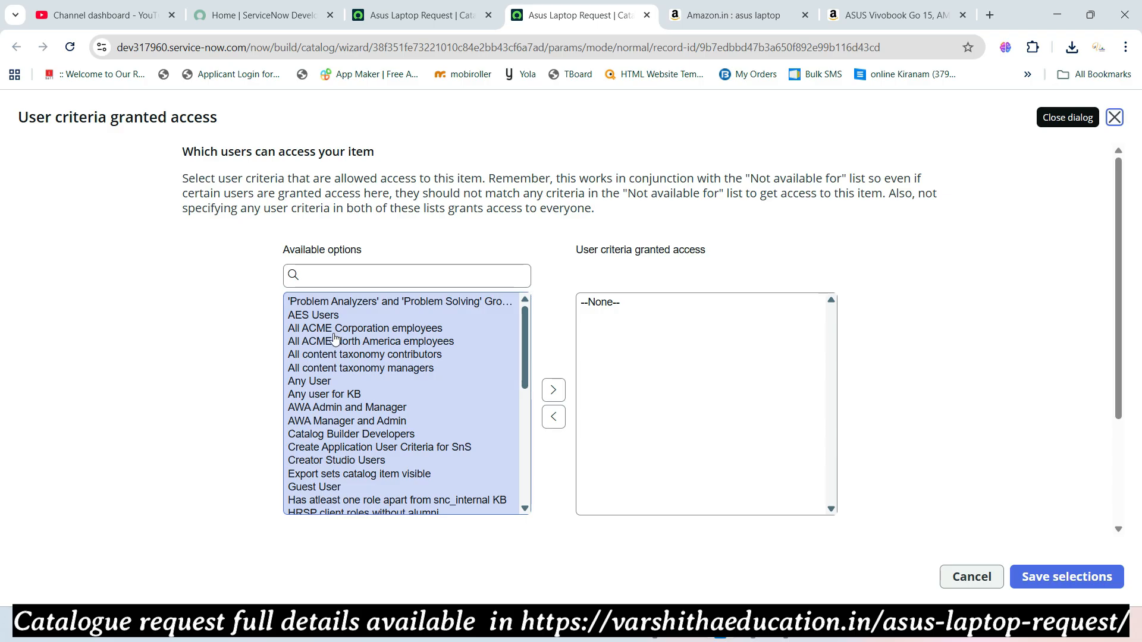
left_click(310, 381)
left_click(551, 394)
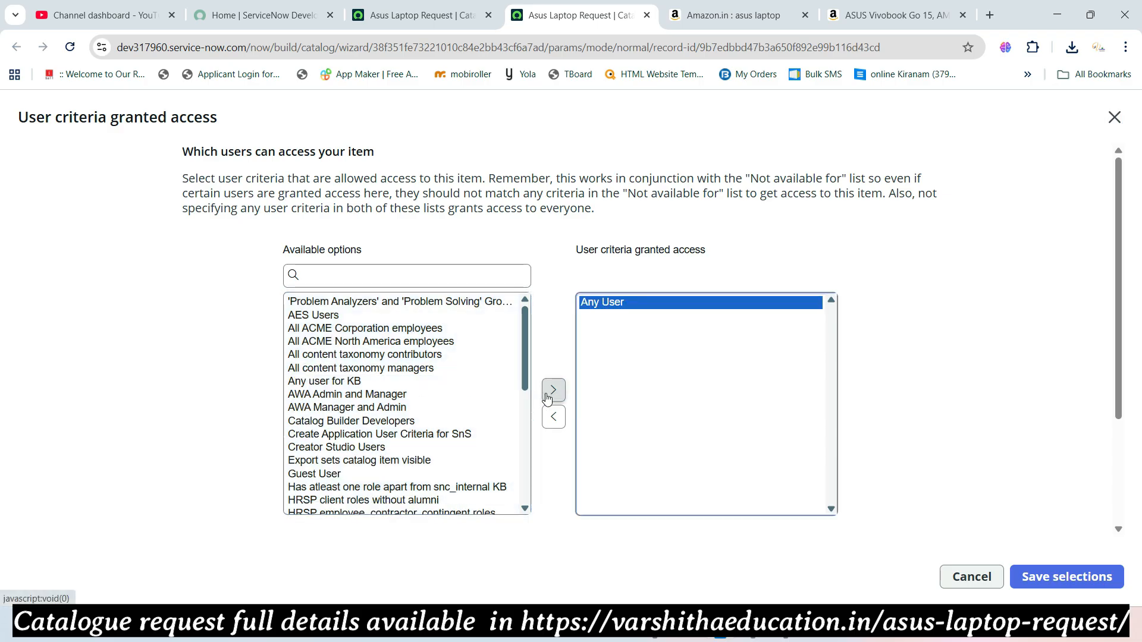
left_click(1035, 577)
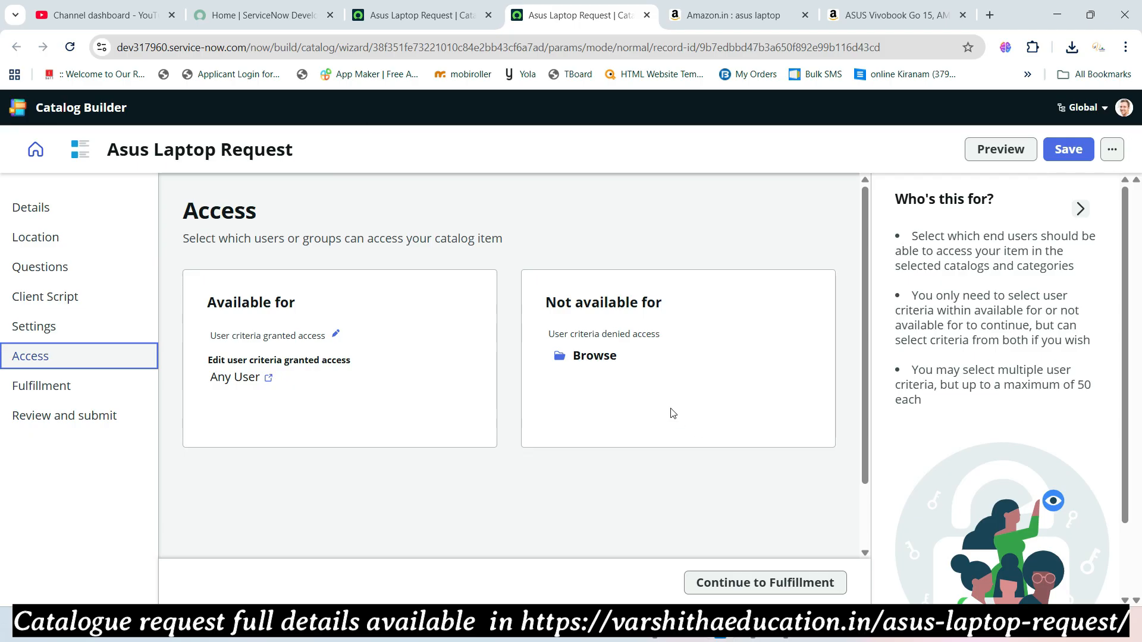
- Deny access to the item for AES Users
left_click(595, 356)
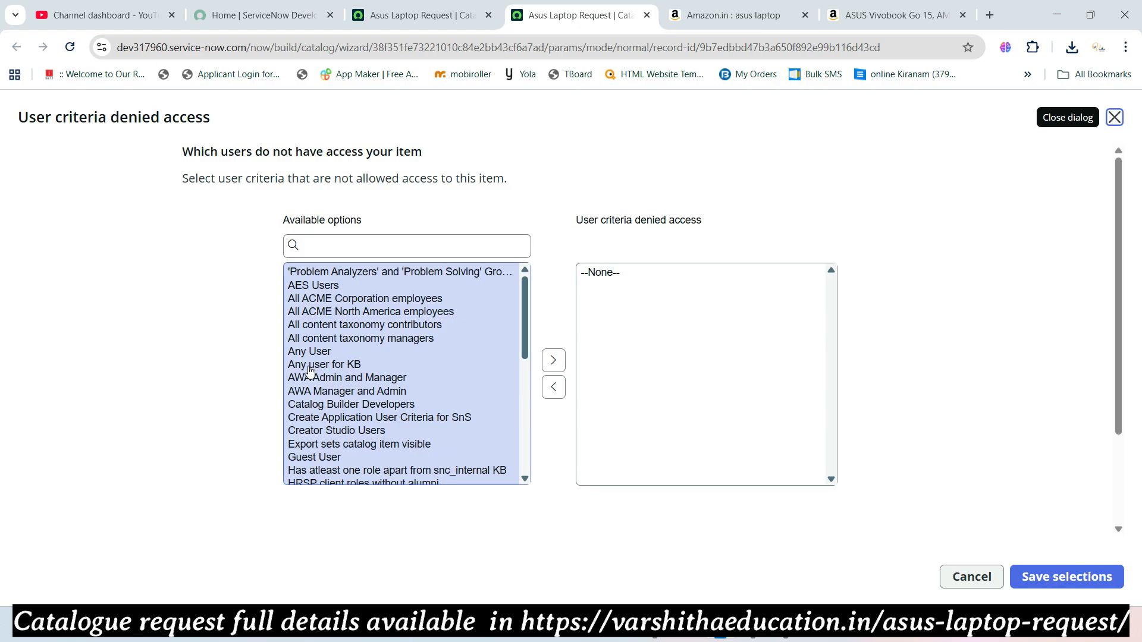
left_click(295, 286)
left_click(552, 363)
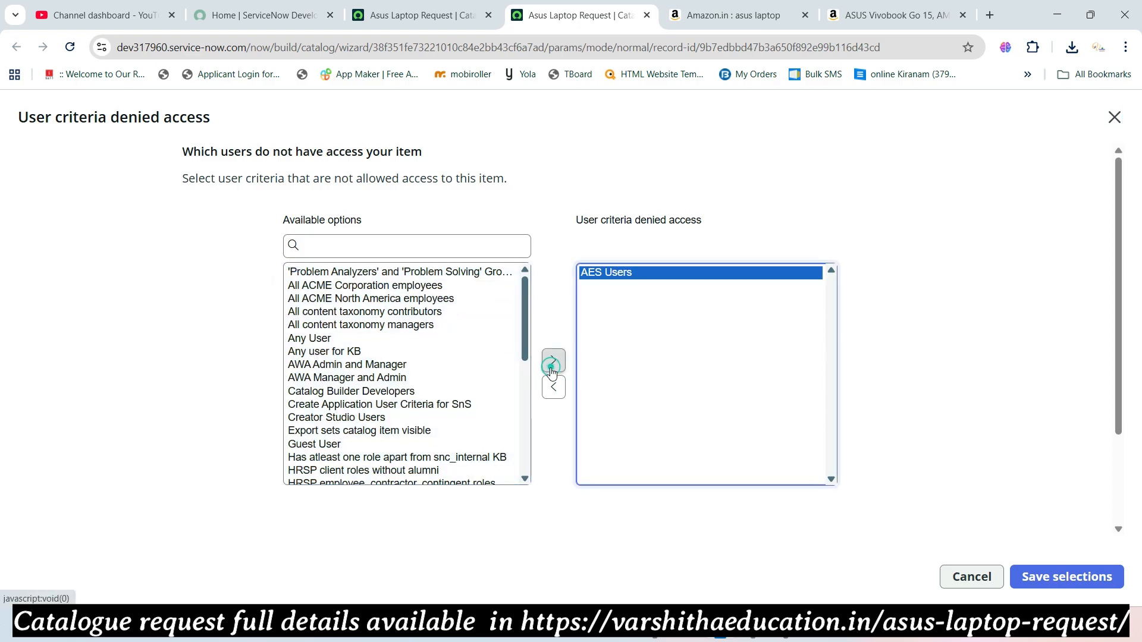
left_click(1035, 576)
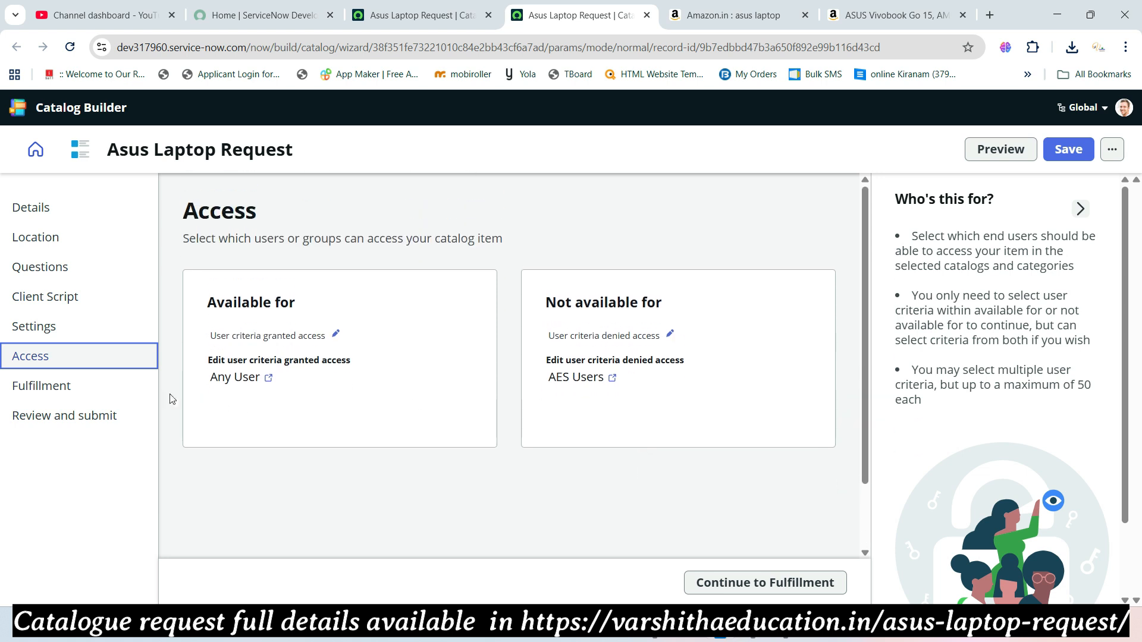
left_click(57, 385)
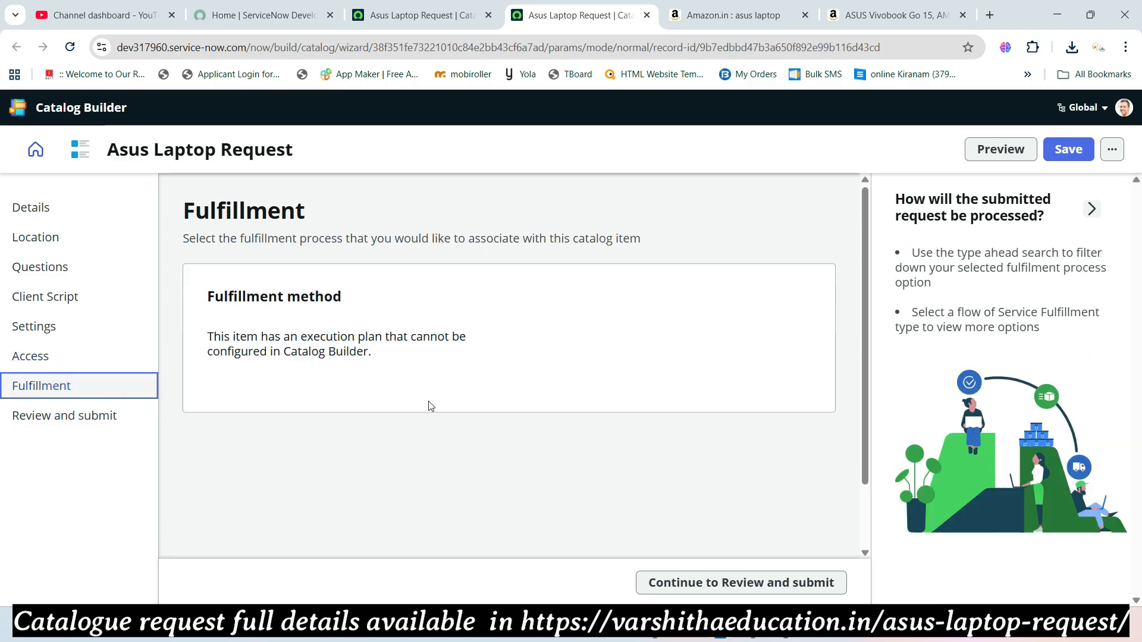
- Scroll through the Asus Laptop Request review summary and submit the item
scroll(417, 399, "down", 2)
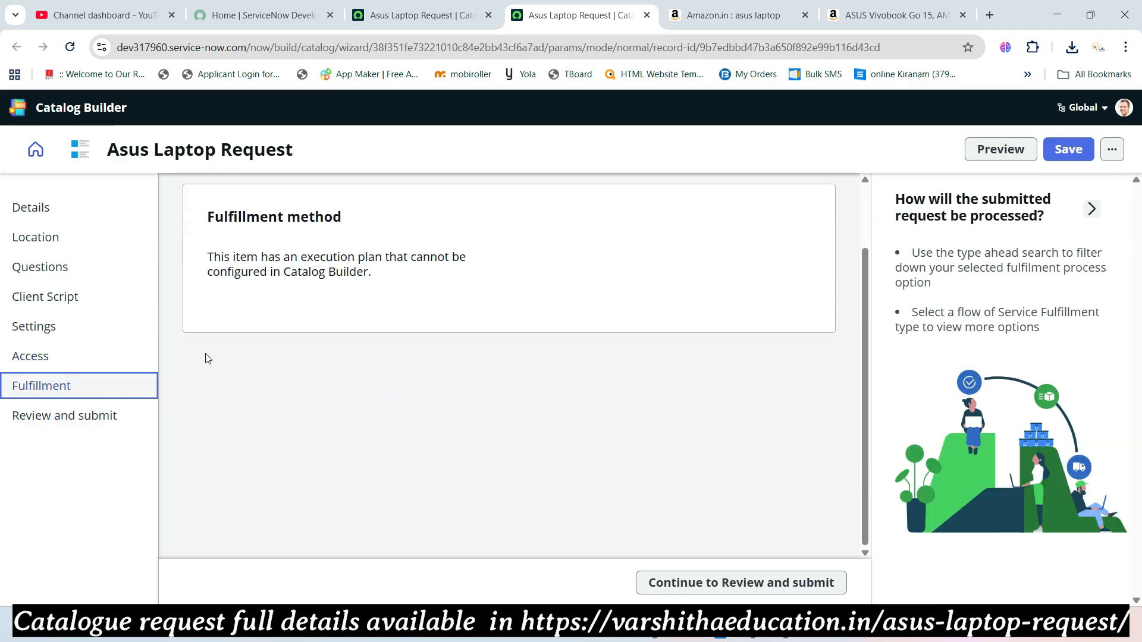
left_click(95, 416)
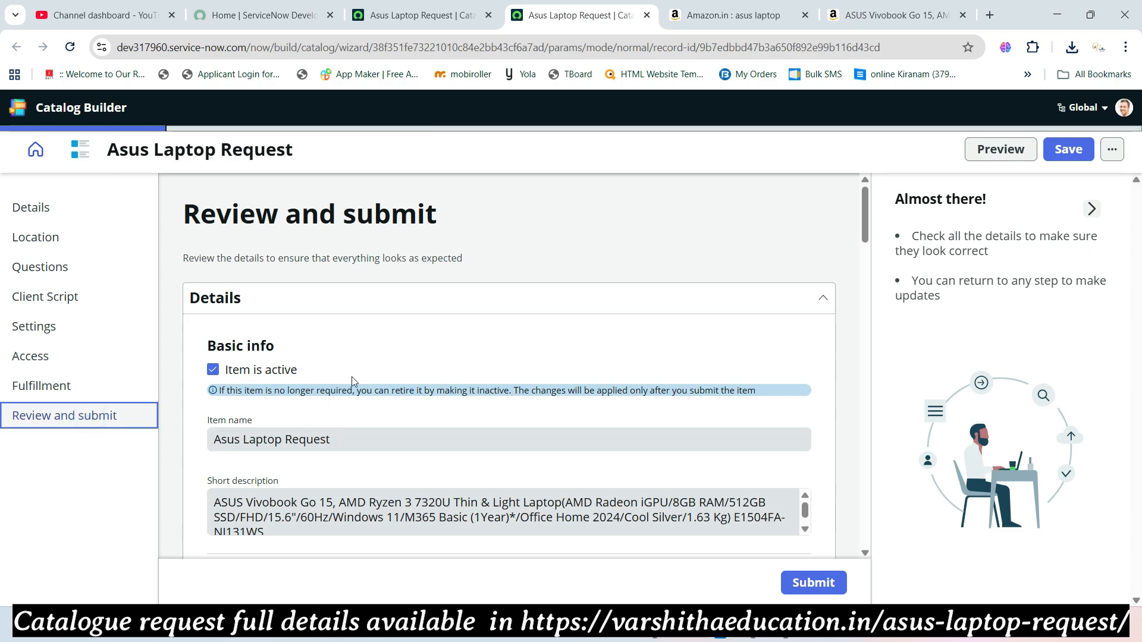
scroll(351, 377, "down", 9)
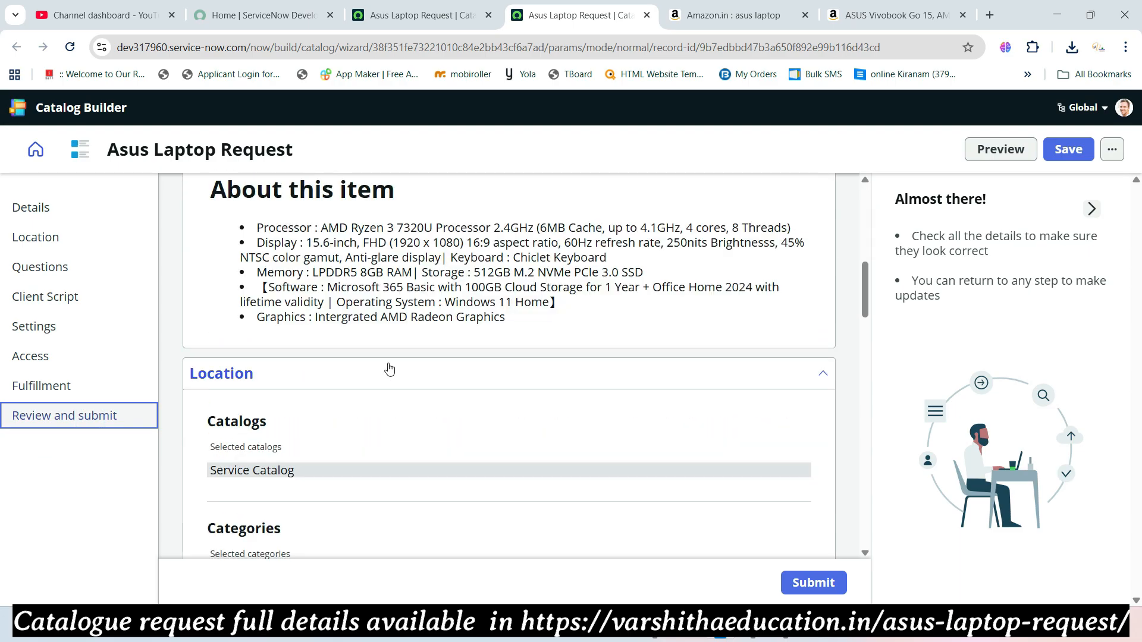
scroll(389, 369, "down", 5)
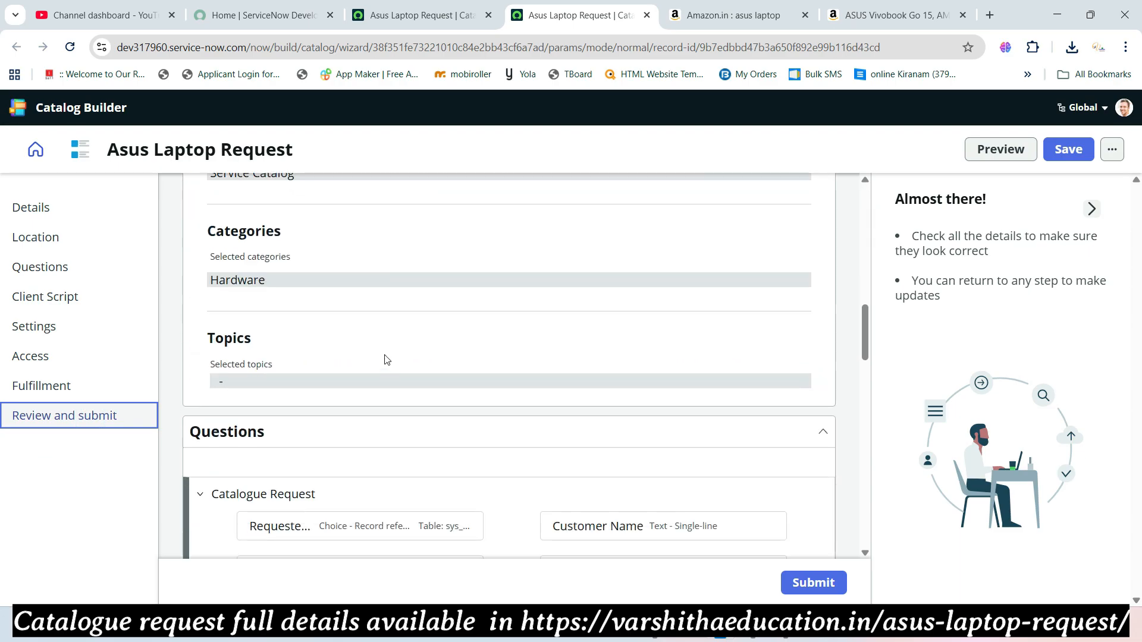
scroll(386, 360, "down", 12)
scroll(387, 359, "down", 8)
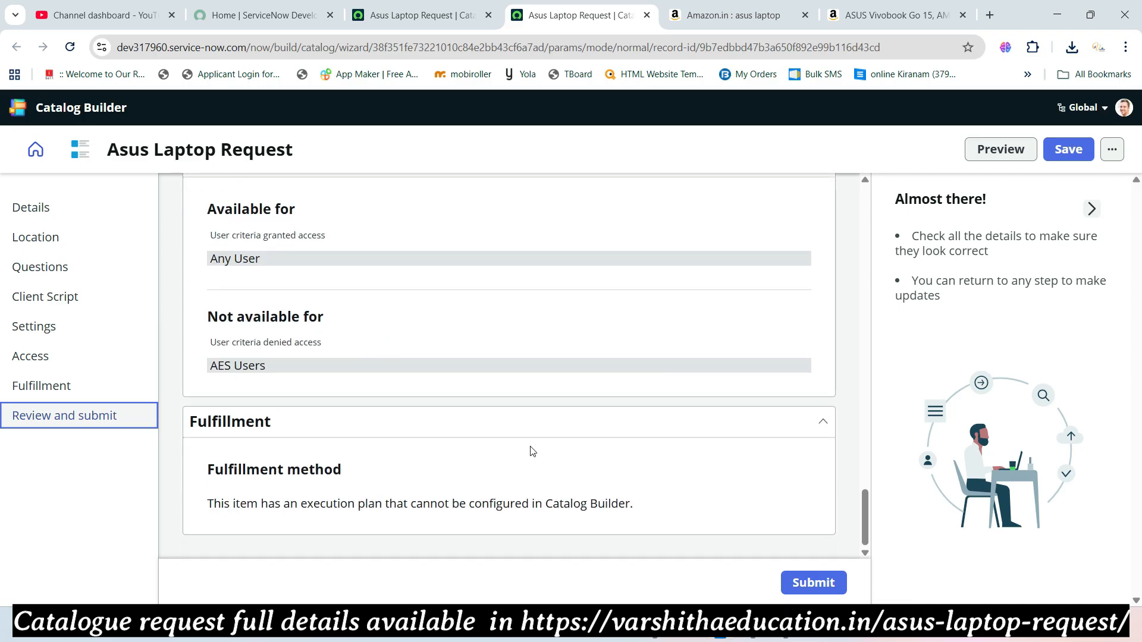
left_click(786, 589)
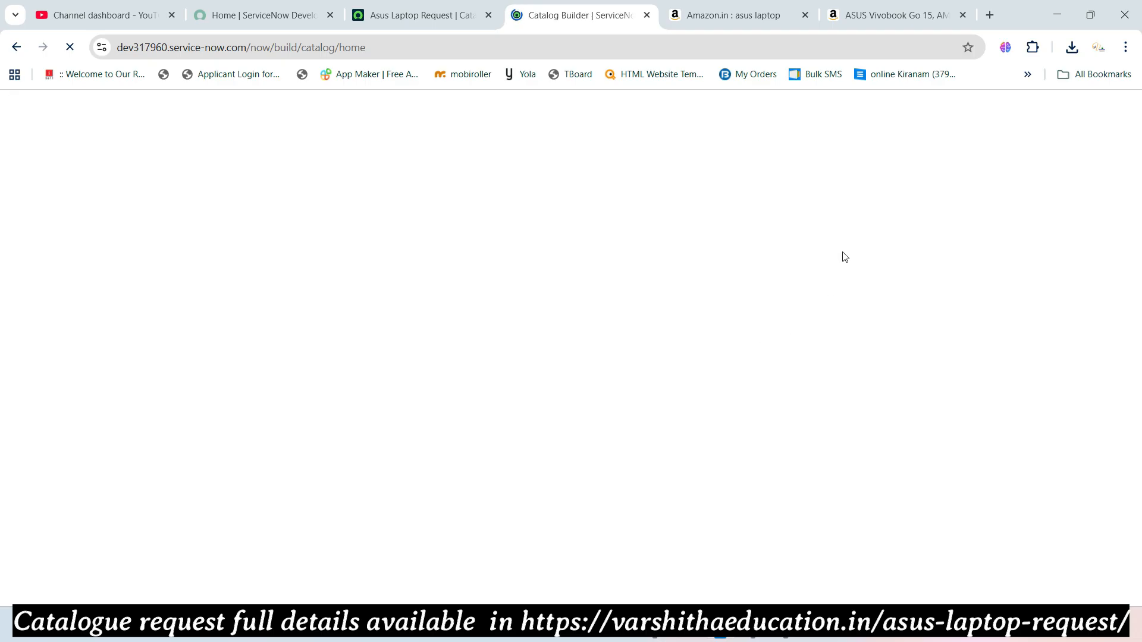
- Close the ASUS and Amazon tabs and load the instance's /sp Service Portal in a new tab
left_click(962, 15)
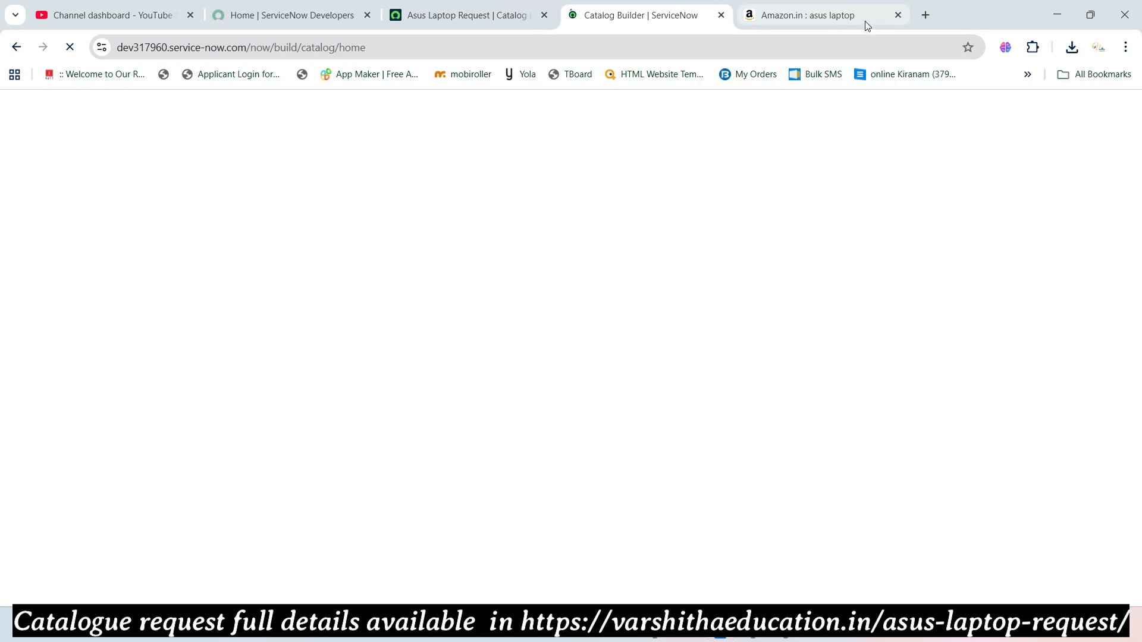
left_click(898, 15)
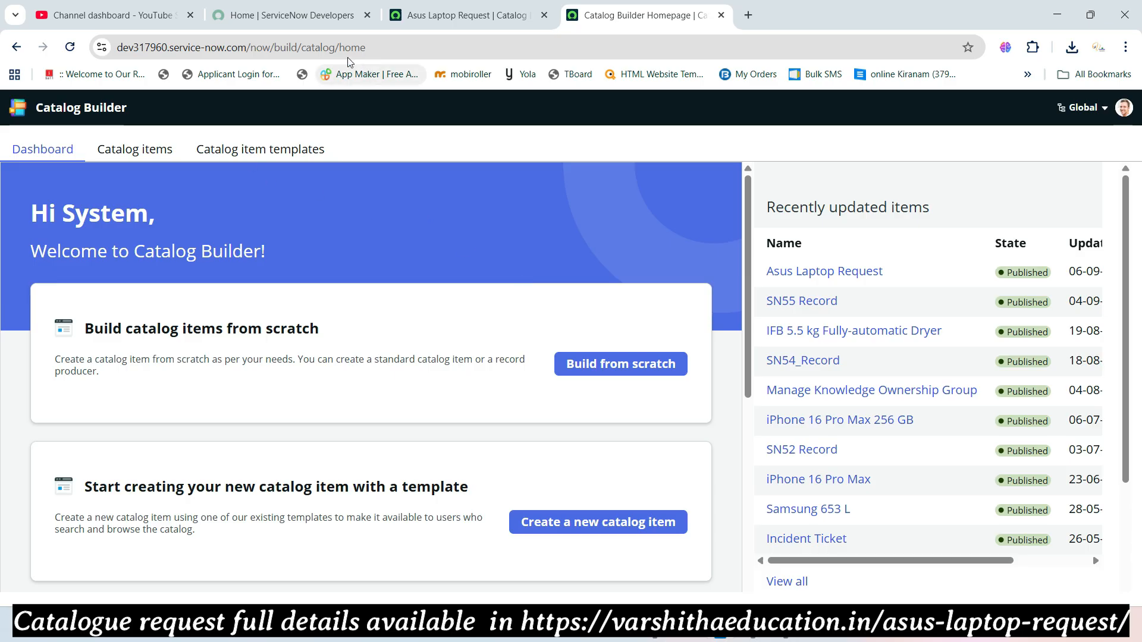
left_click(250, 51)
left_click(249, 51)
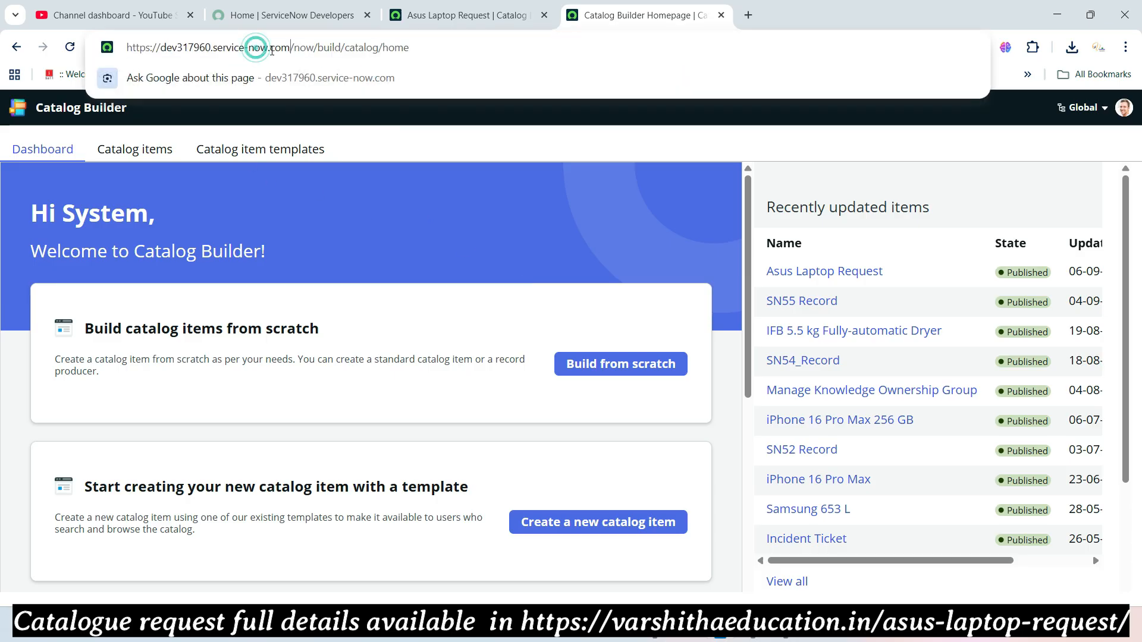
left_click_drag(295, 48, 124, 50)
key("ctrl+c")
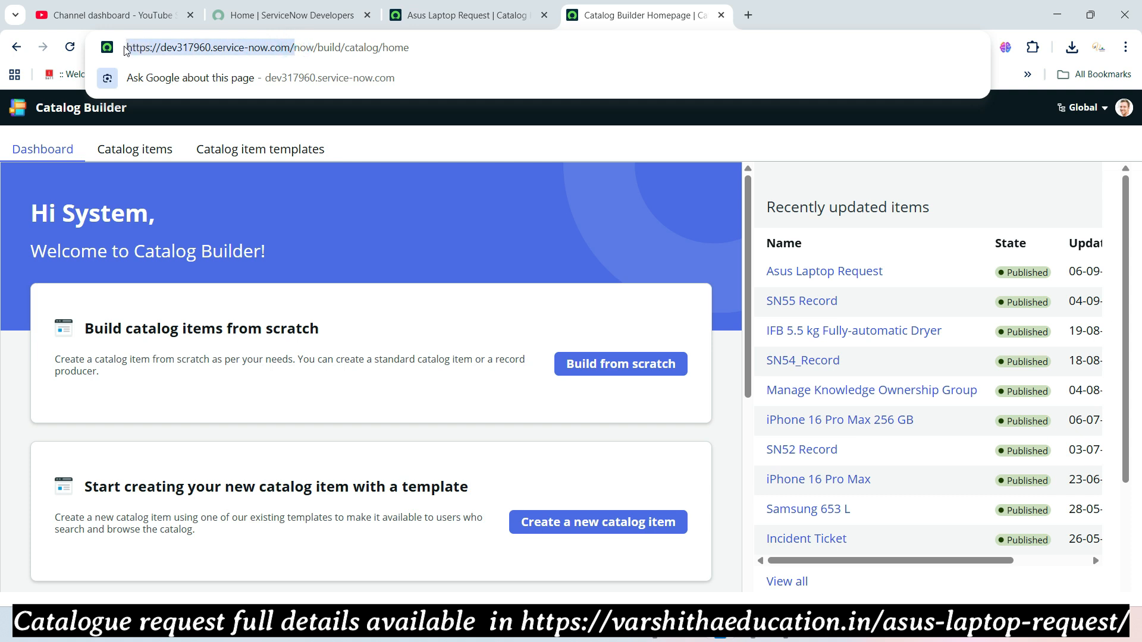
left_click(749, 15)
key("ctrl+v")
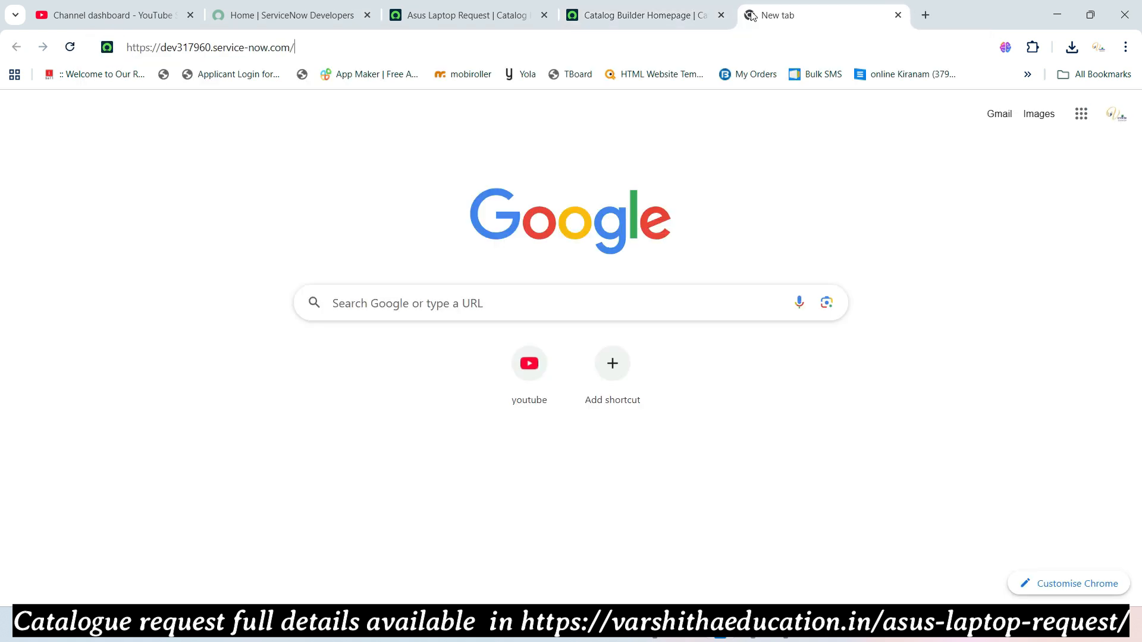
type("sp")
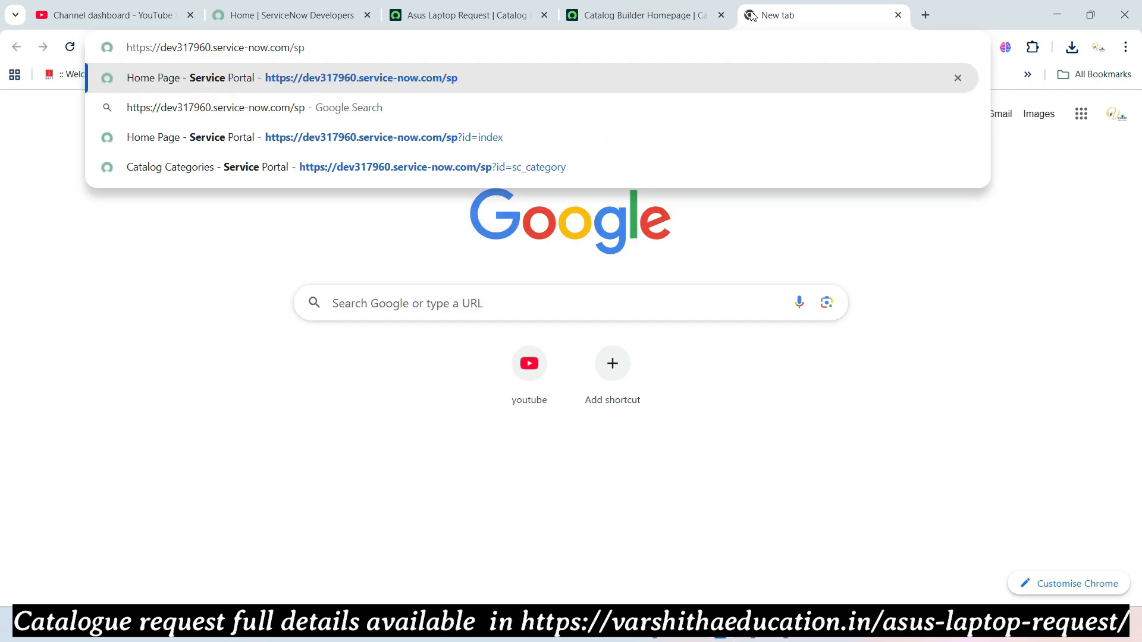
key("Return")
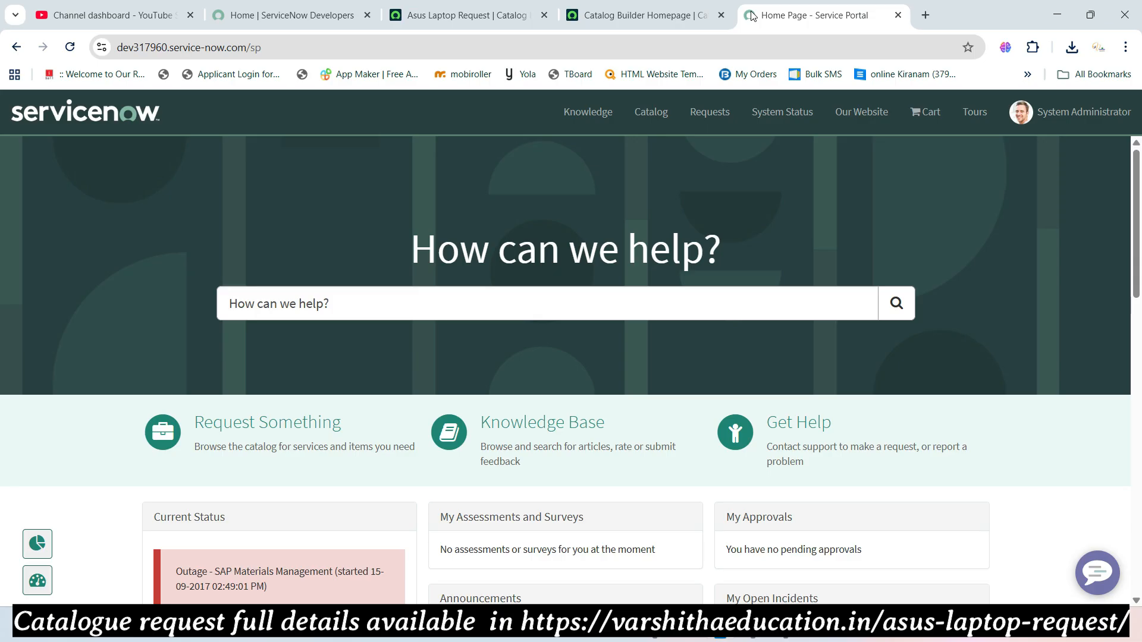
- Search the portal catalog for 'asus laptop request' and open the item
left_click(301, 428)
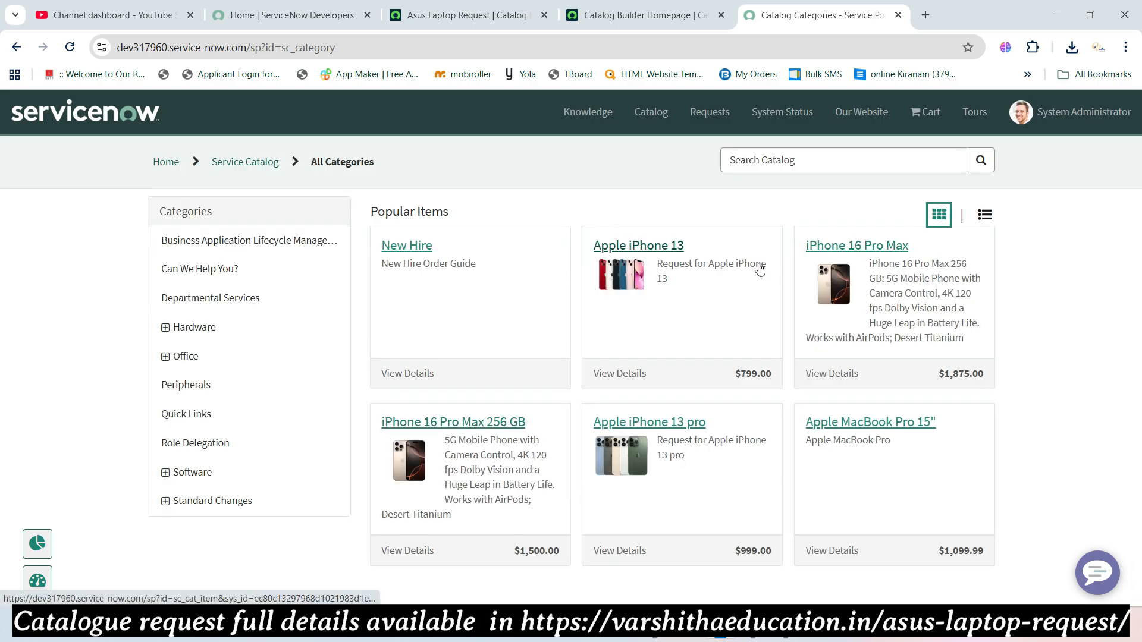
left_click(753, 160)
type("asus laptop request")
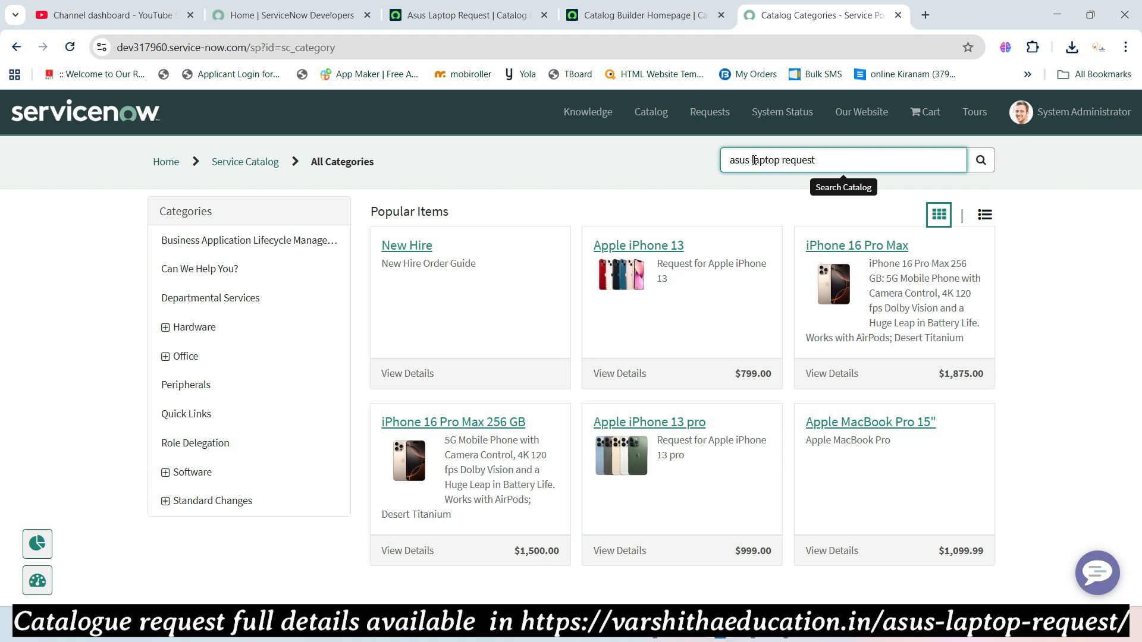
key("Return")
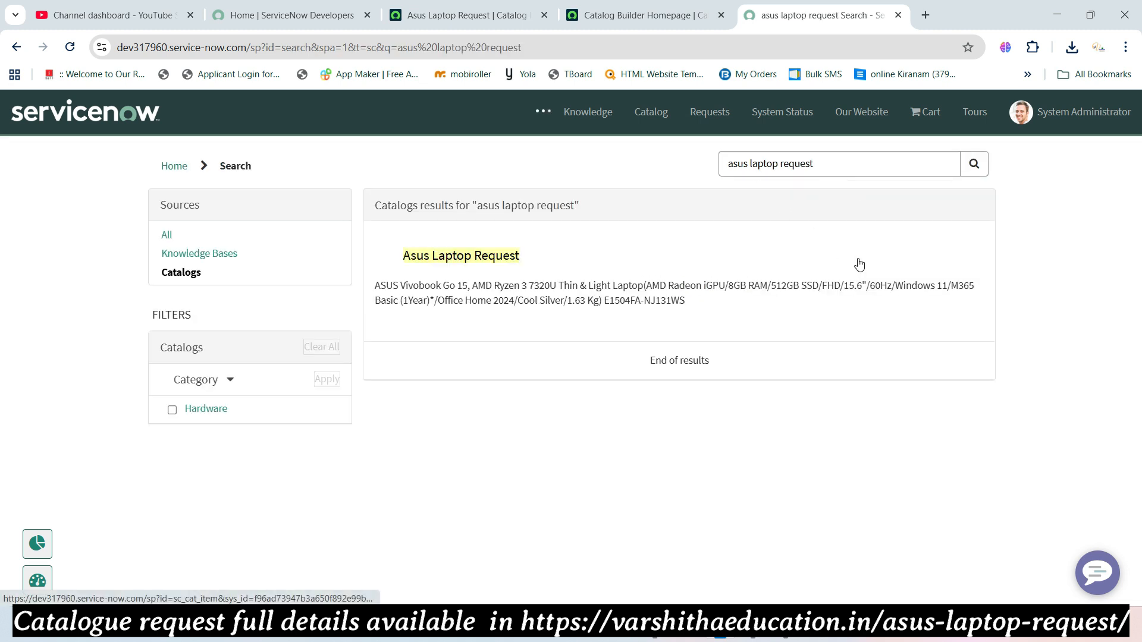
left_click(424, 261)
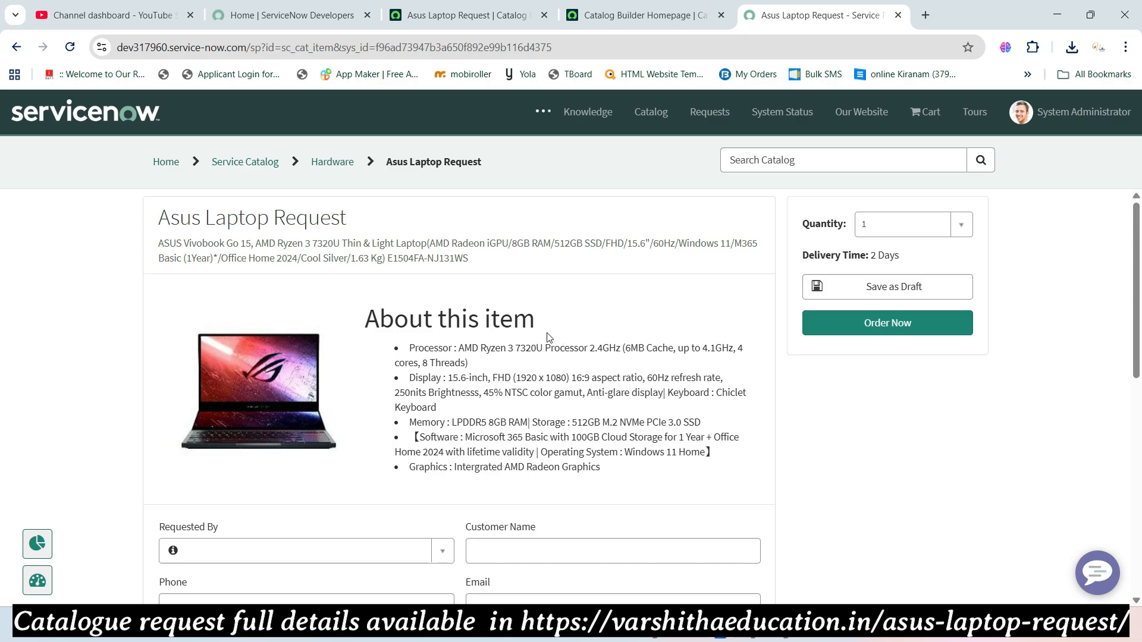
- Scroll through the item's form, go to portal Home, and return to the Catalog Builder tab
scroll(548, 336, "down", 3)
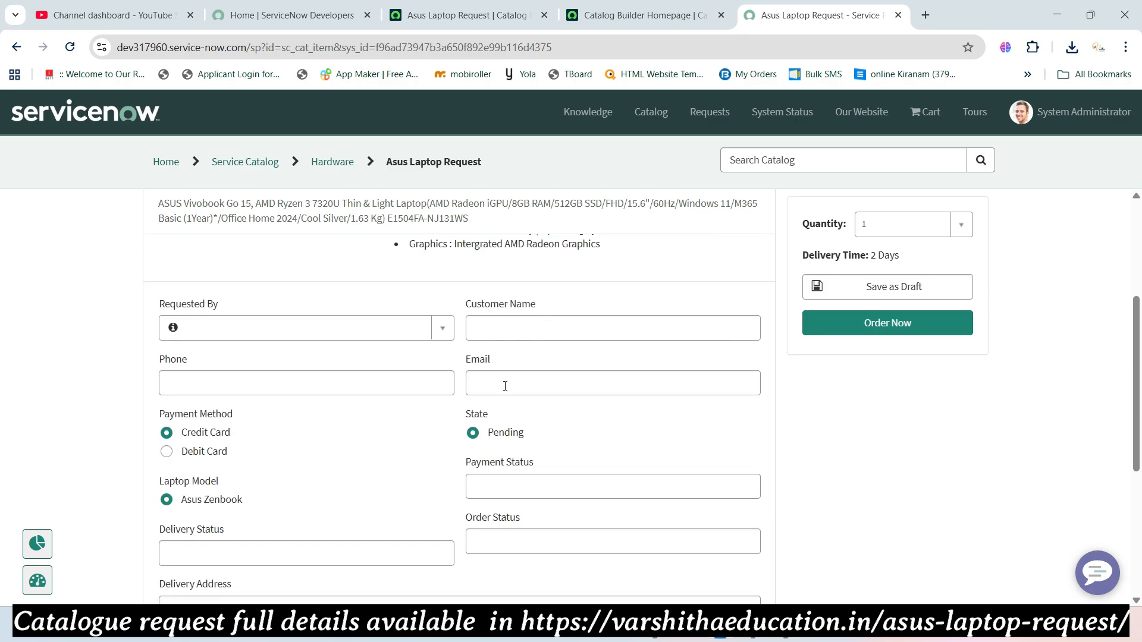
scroll(467, 375, "down", 3)
scroll(369, 361, "up", 3)
scroll(369, 332, "up", 3)
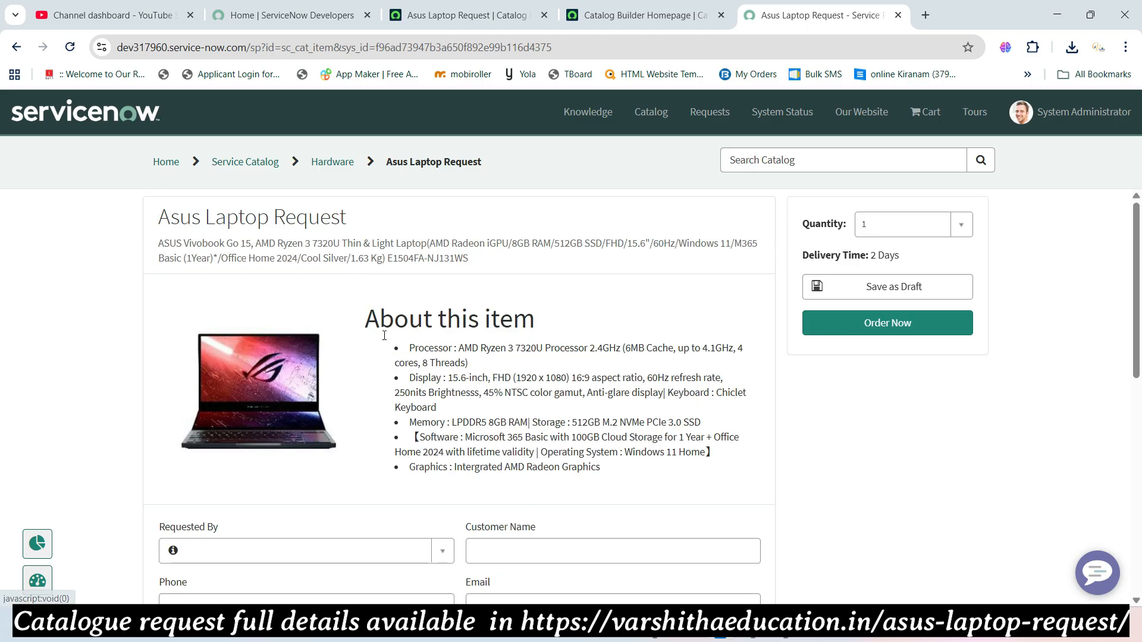
scroll(568, 345, "down", 7)
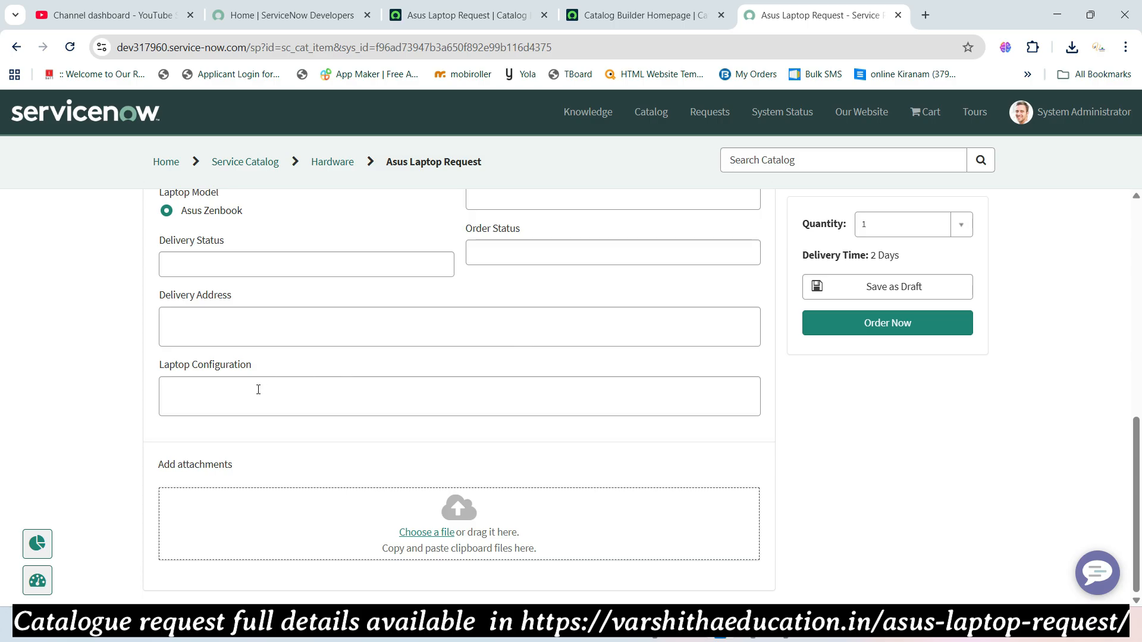
scroll(296, 382, "up", 7)
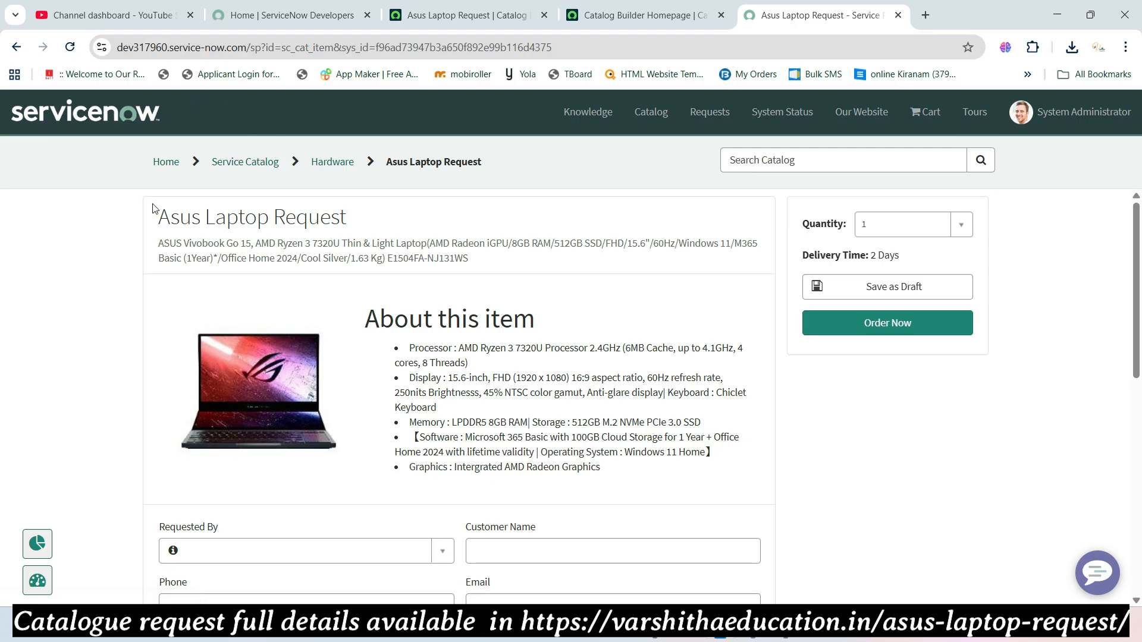
left_click(159, 170)
left_click(613, 24)
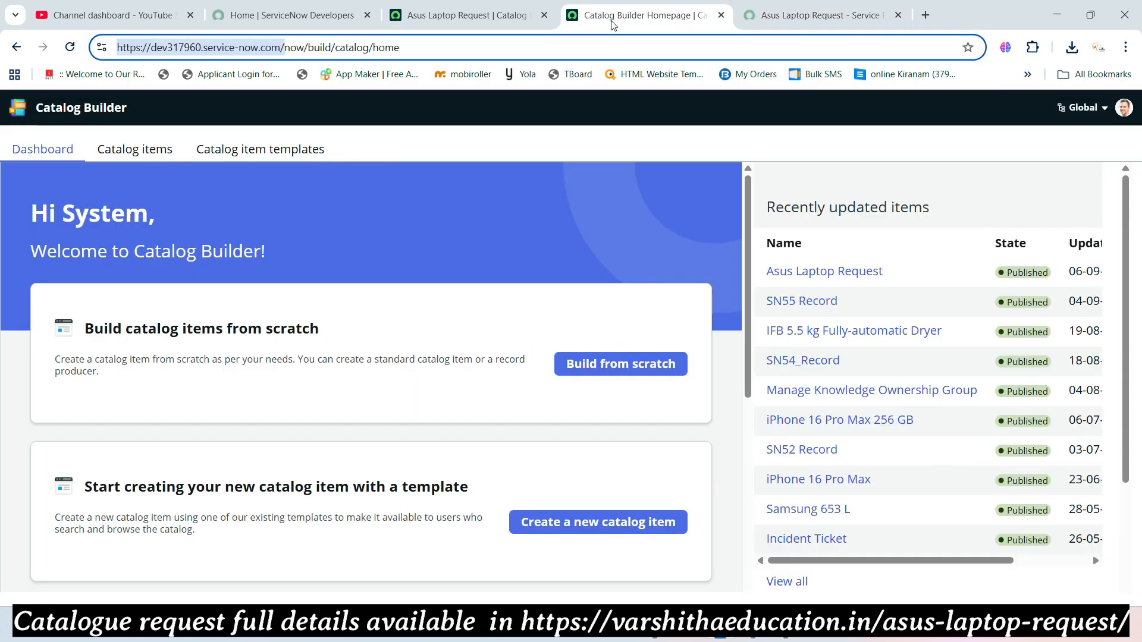
- Save the Asus Laptop Request record and open its Try It preview
left_click(495, 24)
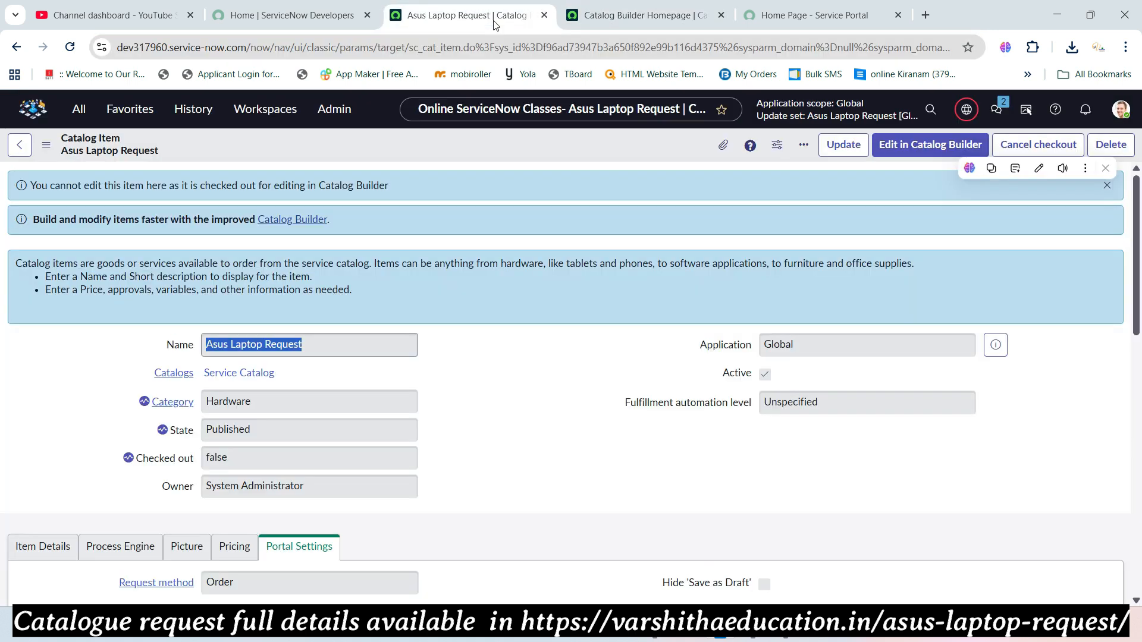
left_click(478, 399)
right_click(632, 139)
left_click(644, 148)
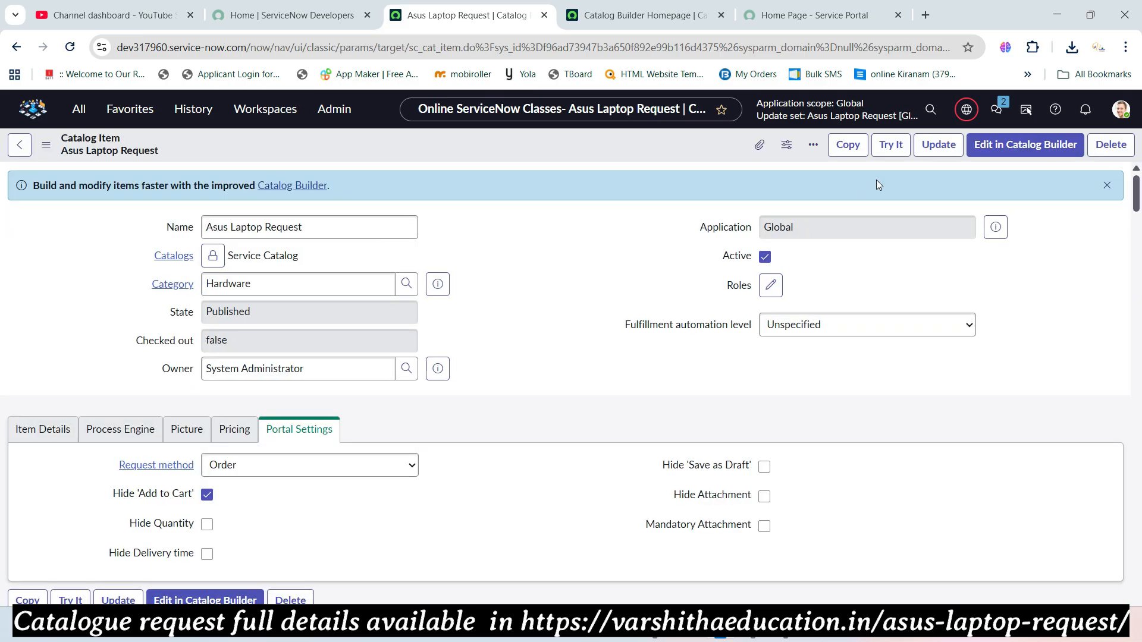
left_click(892, 144)
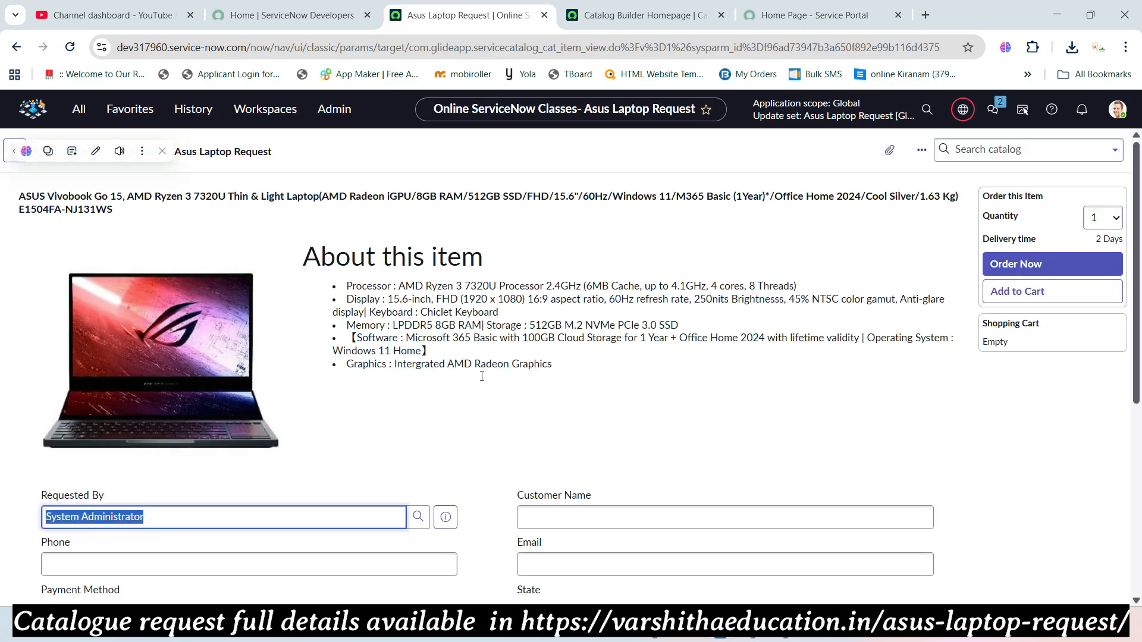
- Confirm the Try It form's Requested By field auto-fills with System Administrator
scroll(365, 373, "down", 3)
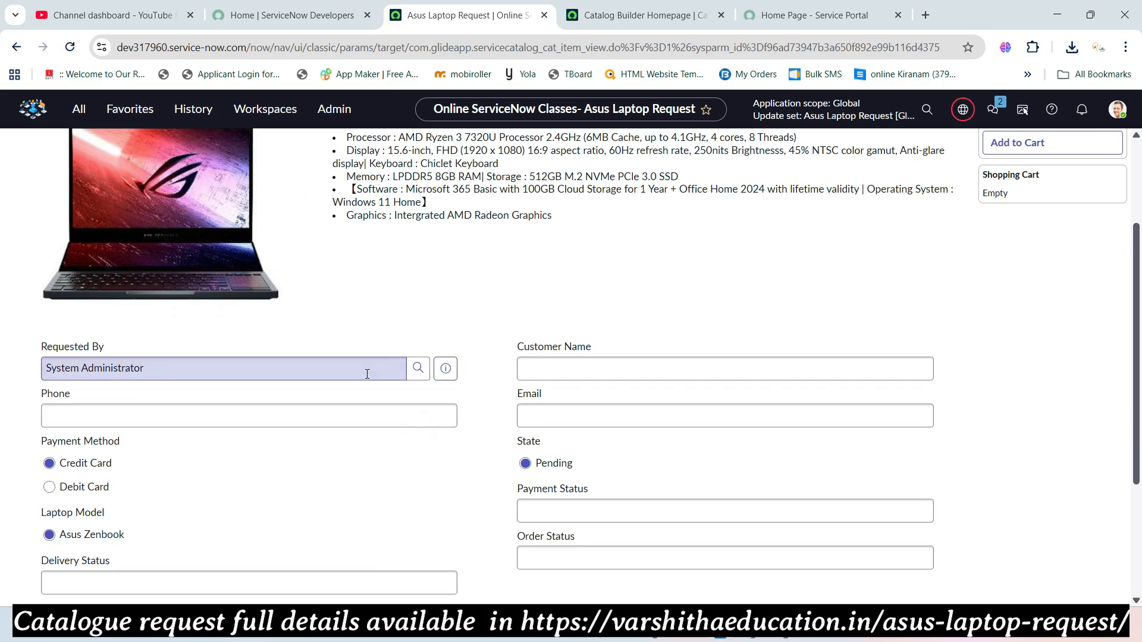
left_click_drag(169, 364, 26, 350)
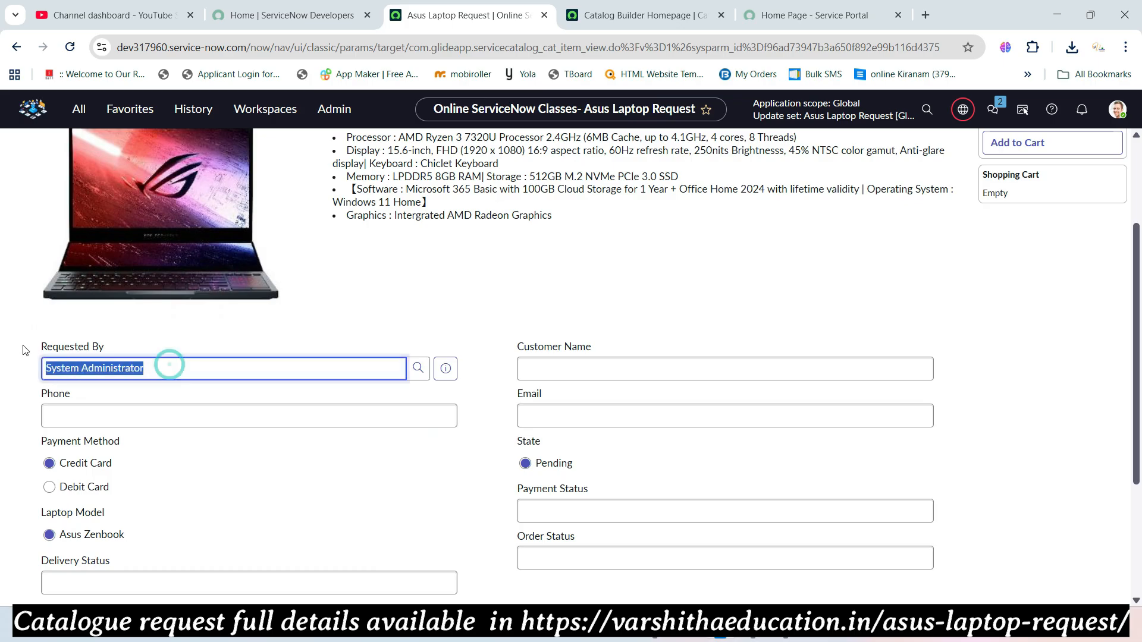
left_click(339, 288)
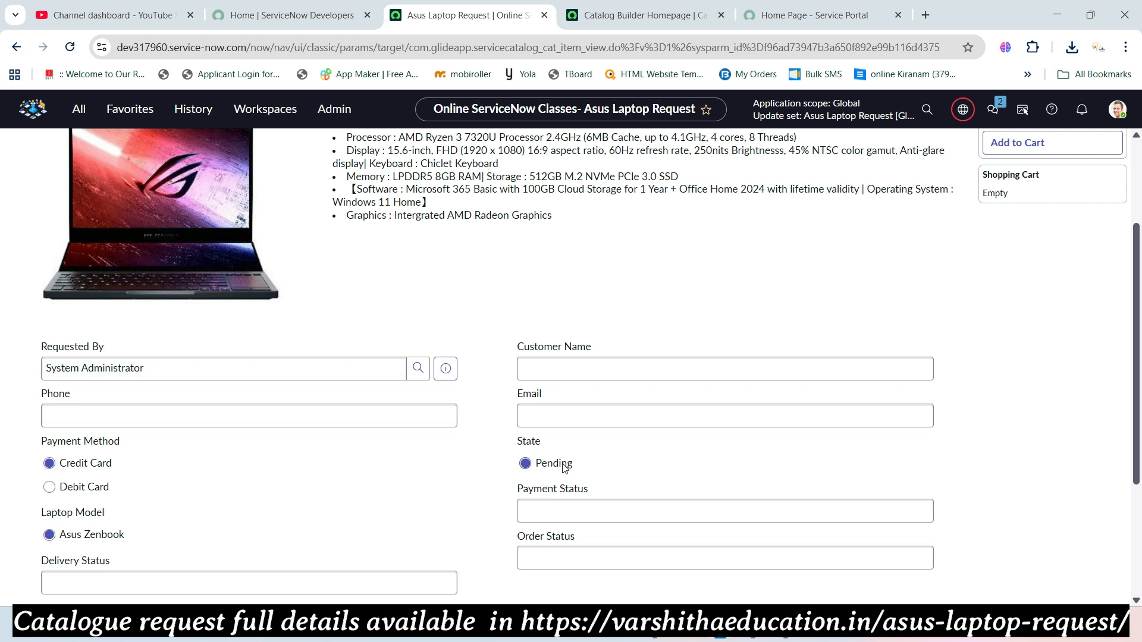
scroll(553, 464, "down", 3)
scroll(548, 428, "up", 5)
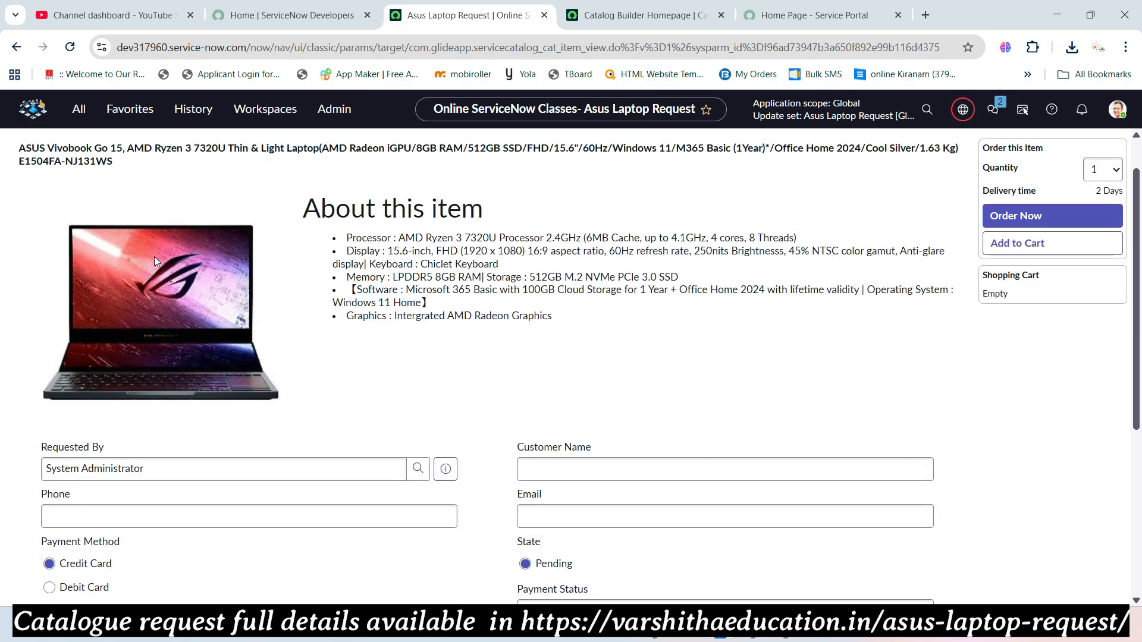
- Go back to the Asus Laptop Request catalog item and review its 15 variables
left_click(16, 47)
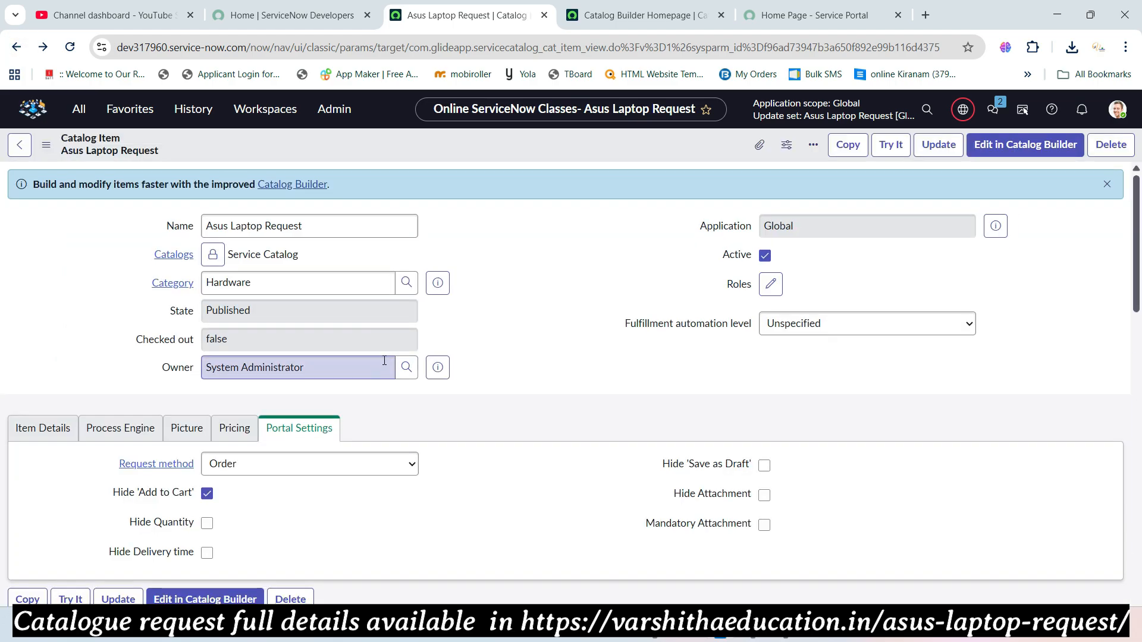
scroll(385, 361, "down", 4)
scroll(383, 360, "down", 4)
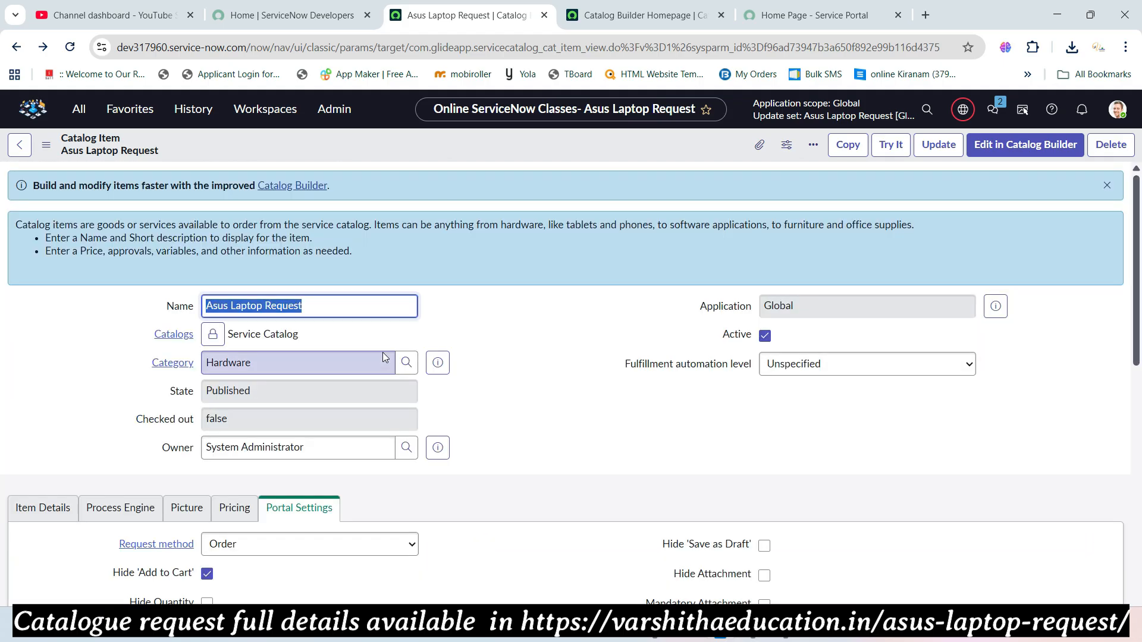
scroll(285, 398, "down", 4)
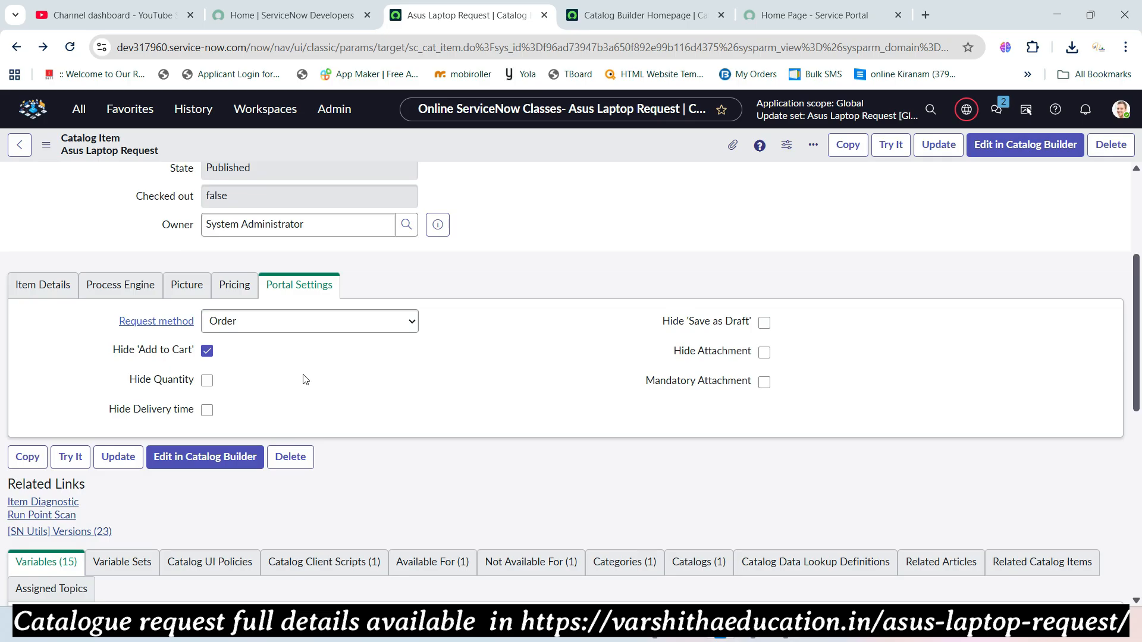
scroll(390, 399, "up", 4)
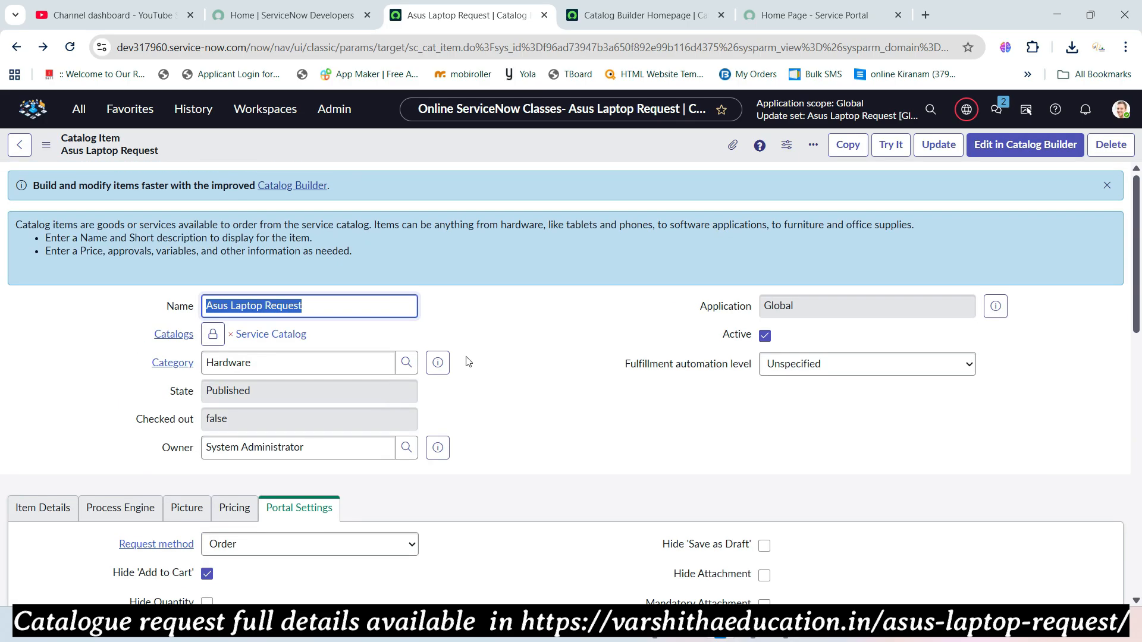
- In Edge, find the Tasks table and highlight the Create Request name and description
key("alt+Tab")
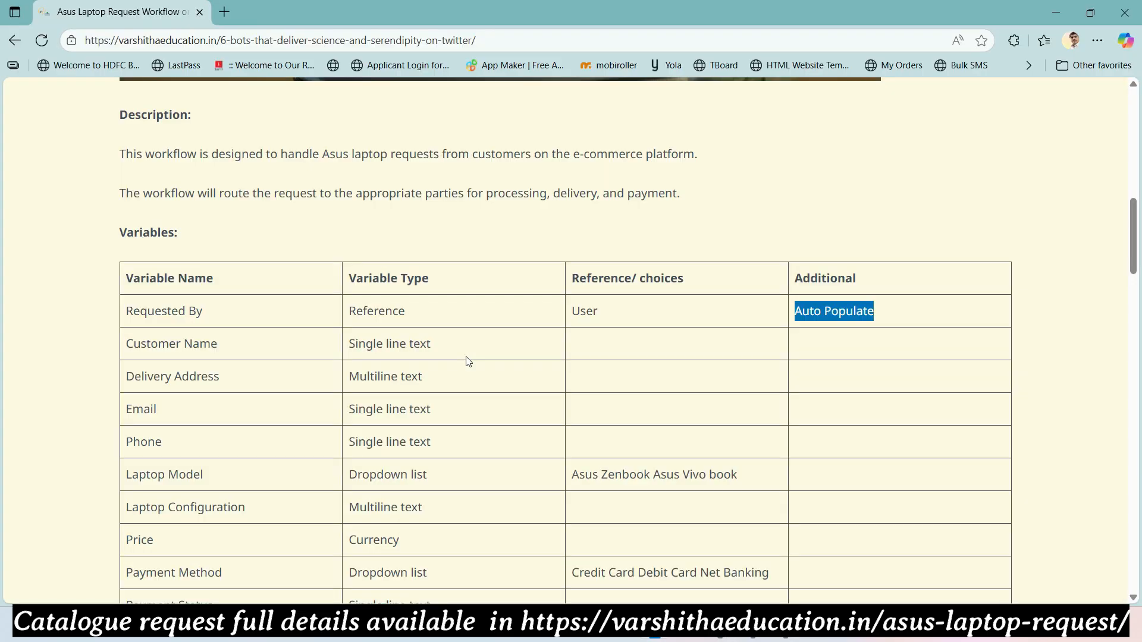
scroll(360, 361, "down", 8)
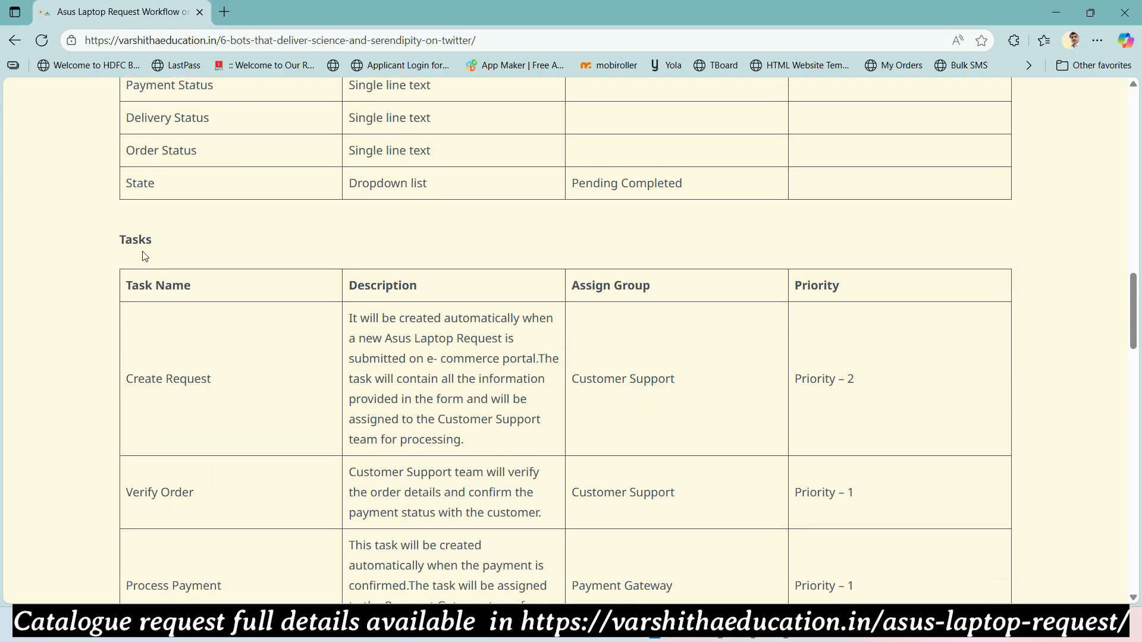
left_click_drag(126, 381, 213, 386)
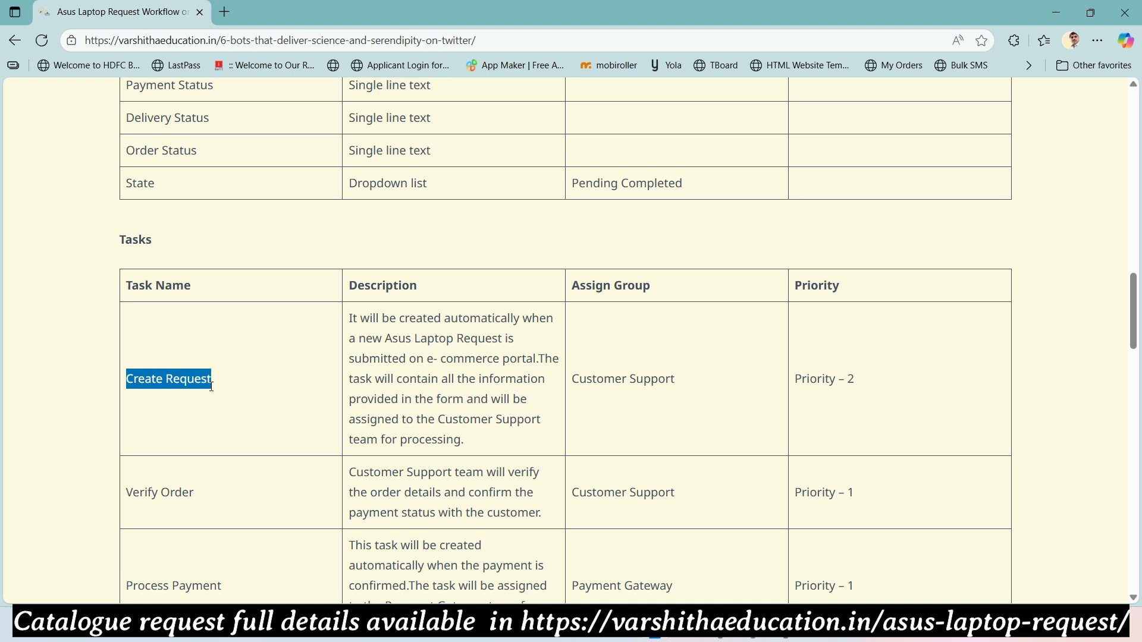
left_click(365, 326)
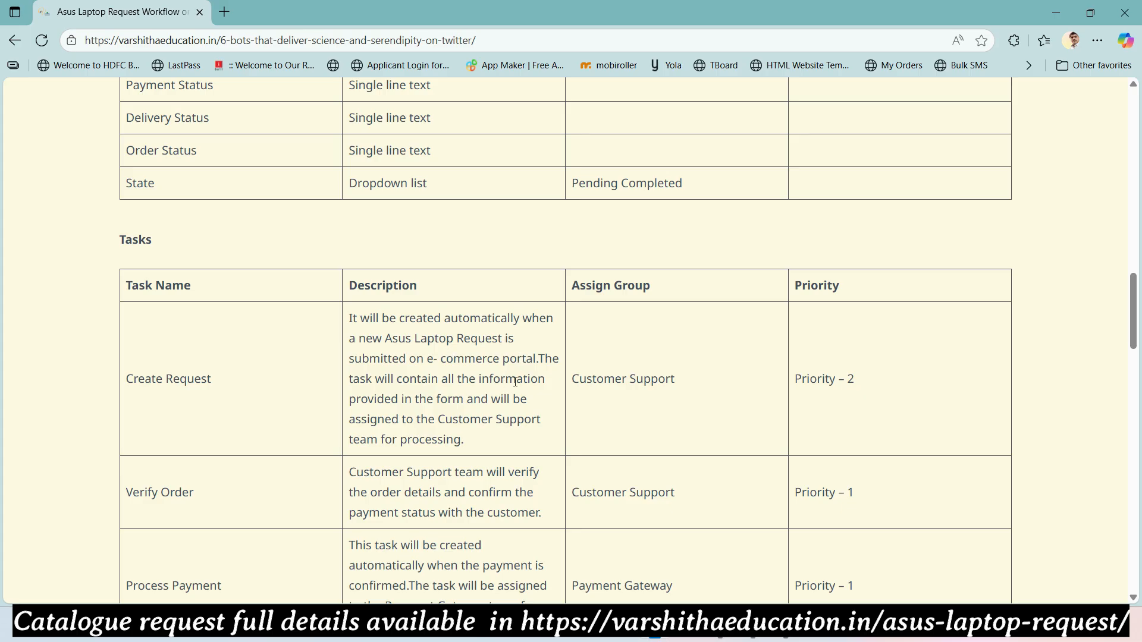
left_click_drag(537, 358, 520, 444)
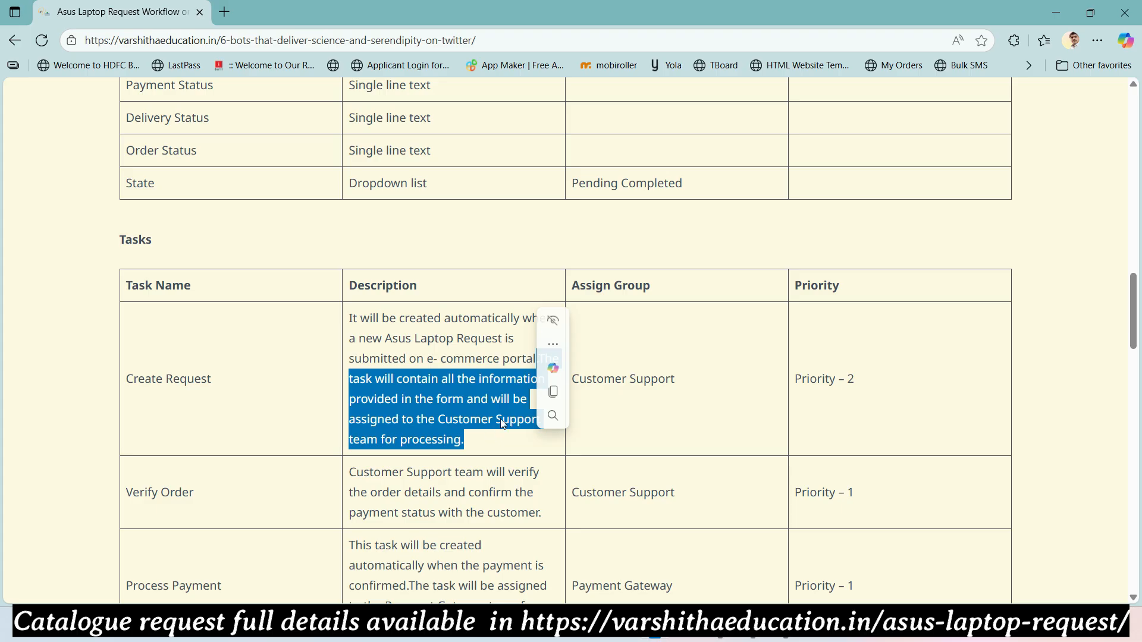
left_click(686, 395)
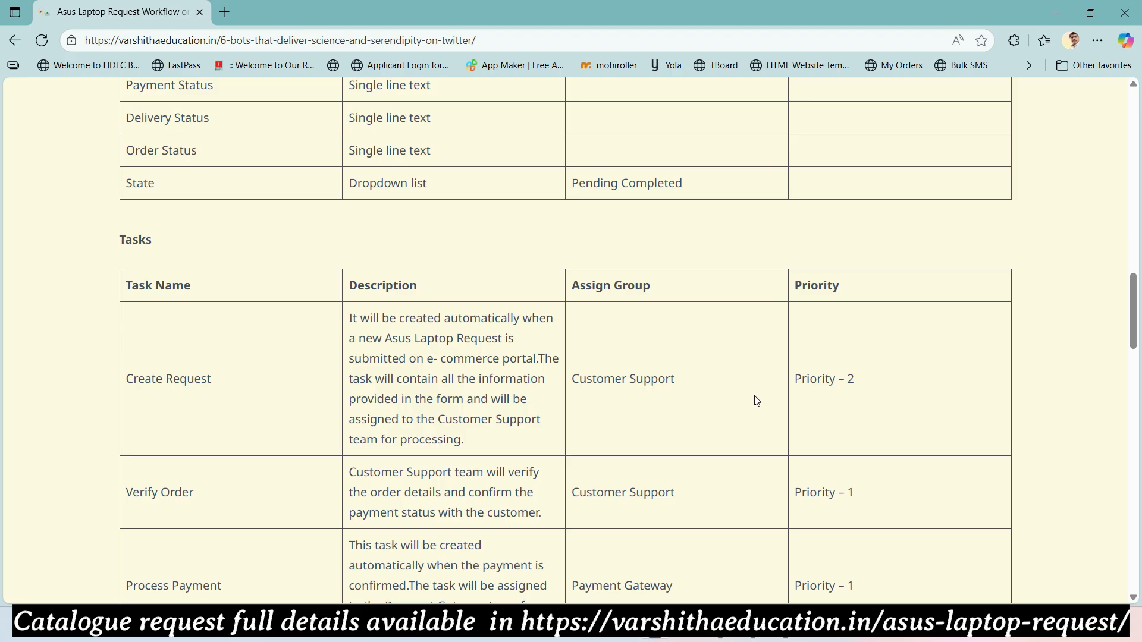
- Review the Tasks table down to Update Requester and its assigned groups, then switch back to ServiceNow
scroll(756, 399, "down", 3)
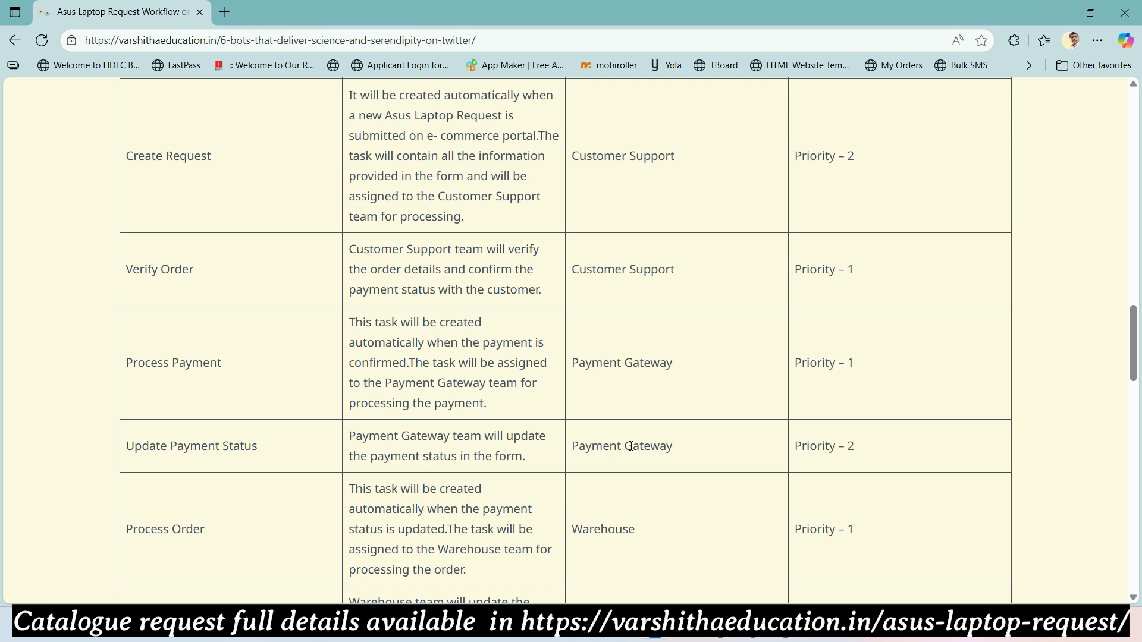
scroll(630, 440, "down", 3)
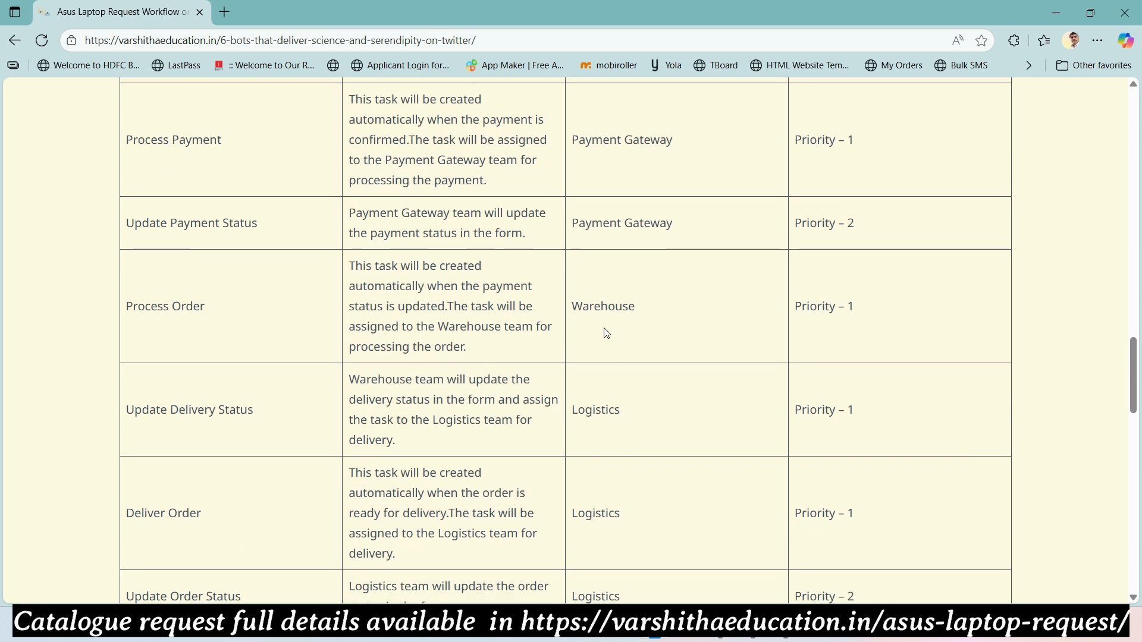
scroll(603, 411, "down", 2)
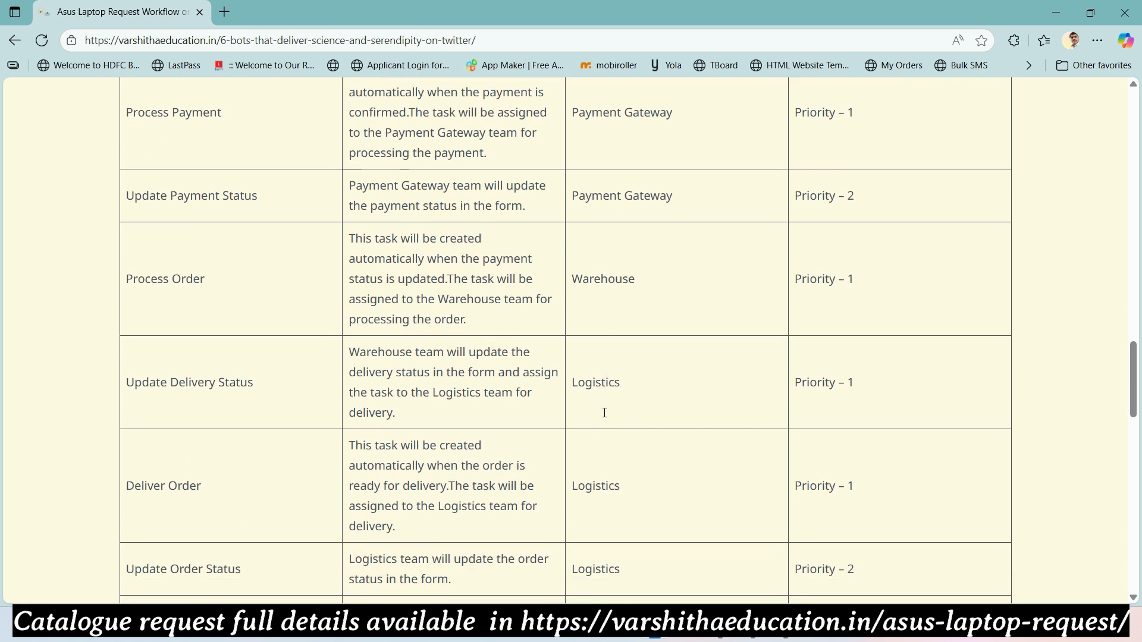
scroll(602, 476, "down", 2)
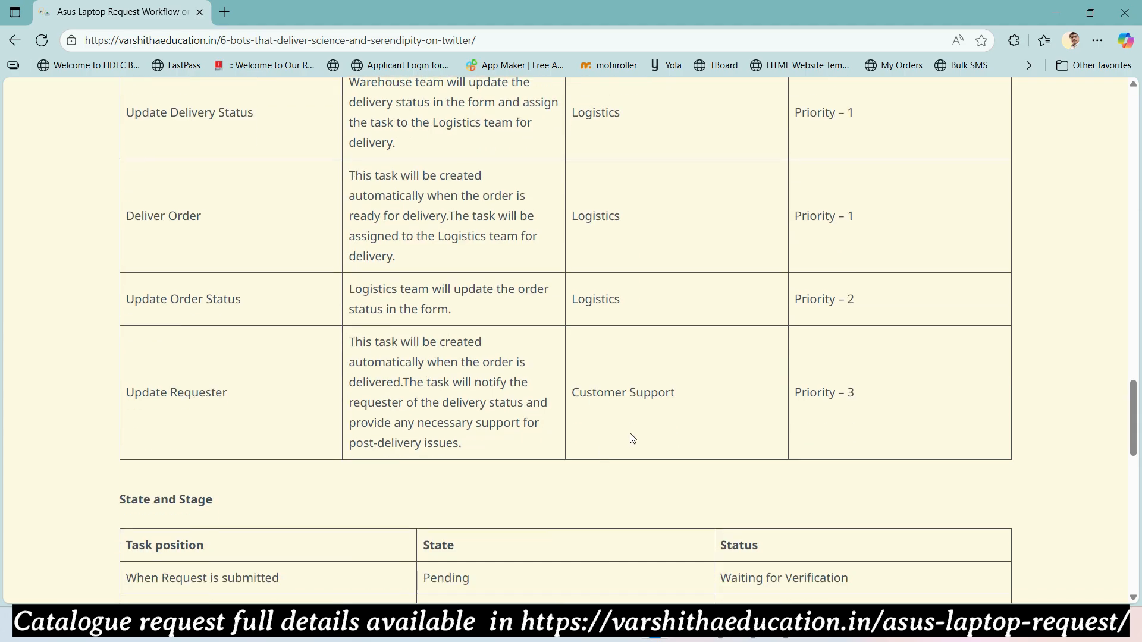
scroll(631, 432, "up", 8)
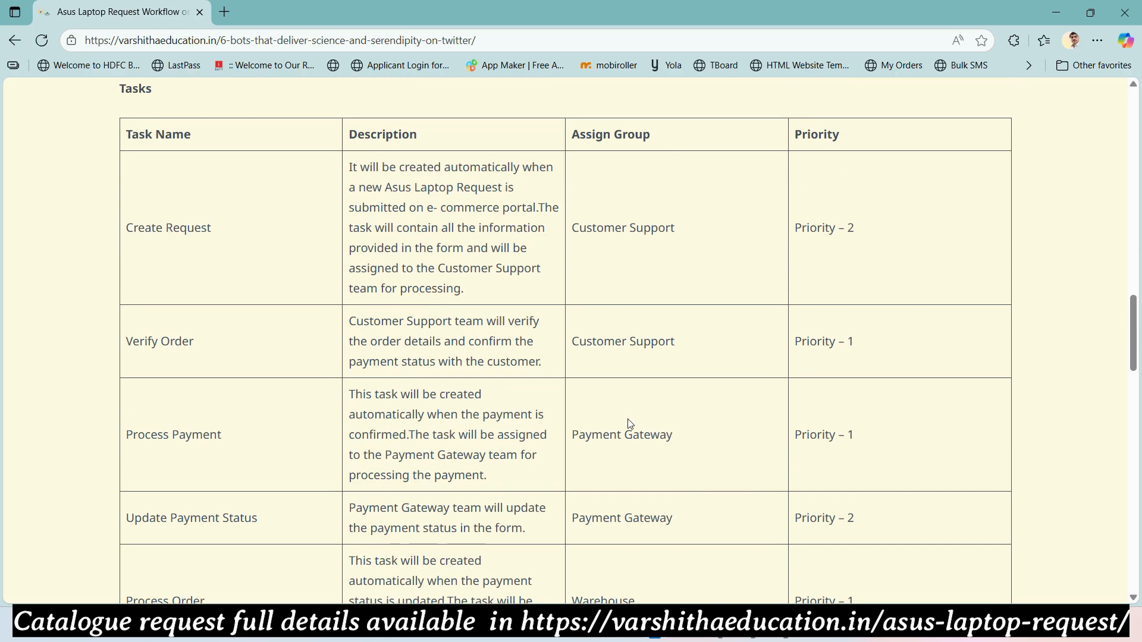
scroll(630, 423, "up", 2)
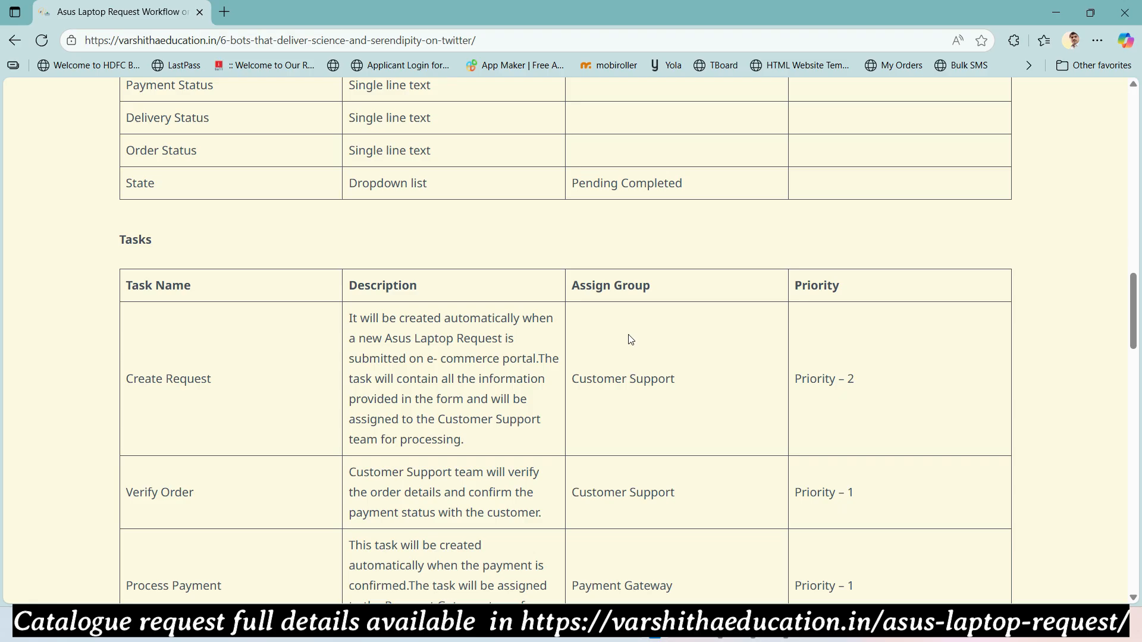
key("alt+Tab")
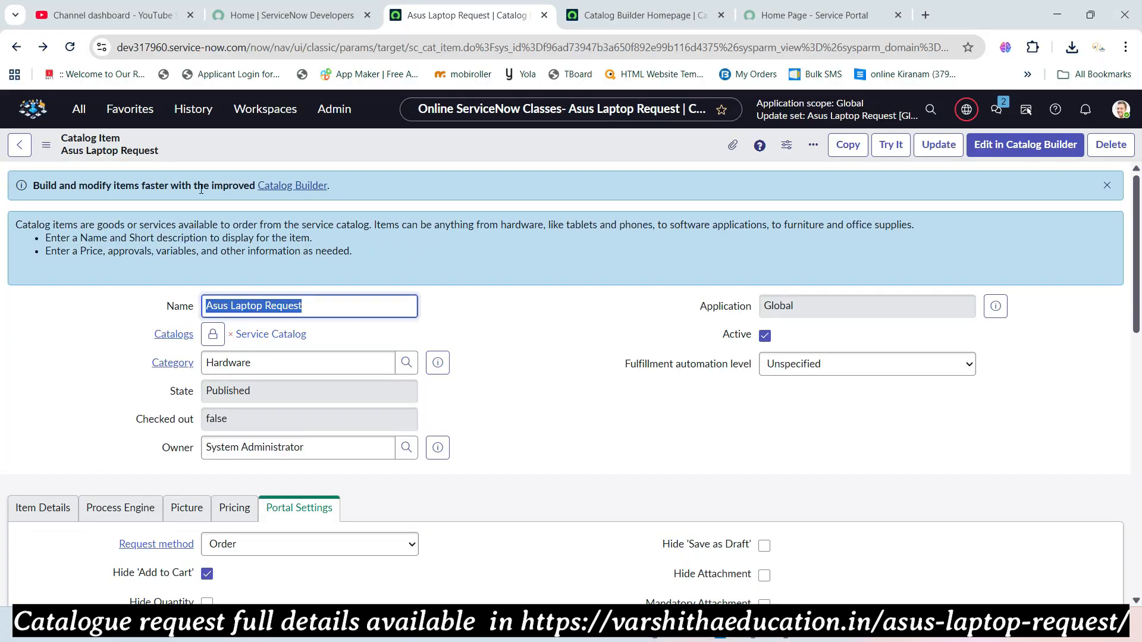
- Open the User Administration > Groups list in a new tab
left_click(76, 109)
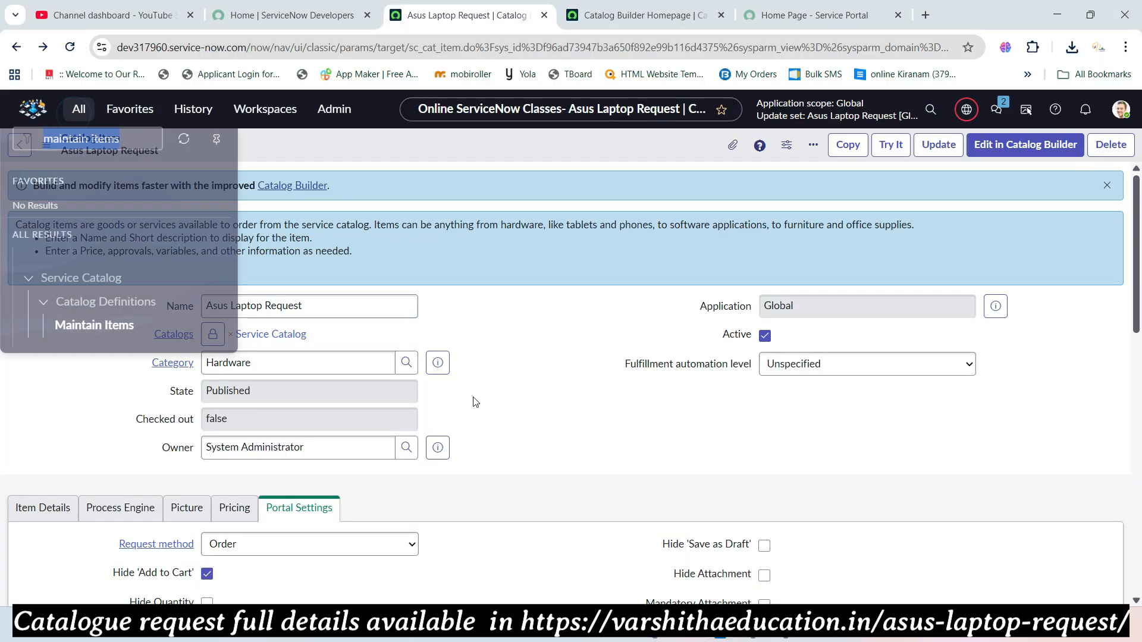
type("user admin")
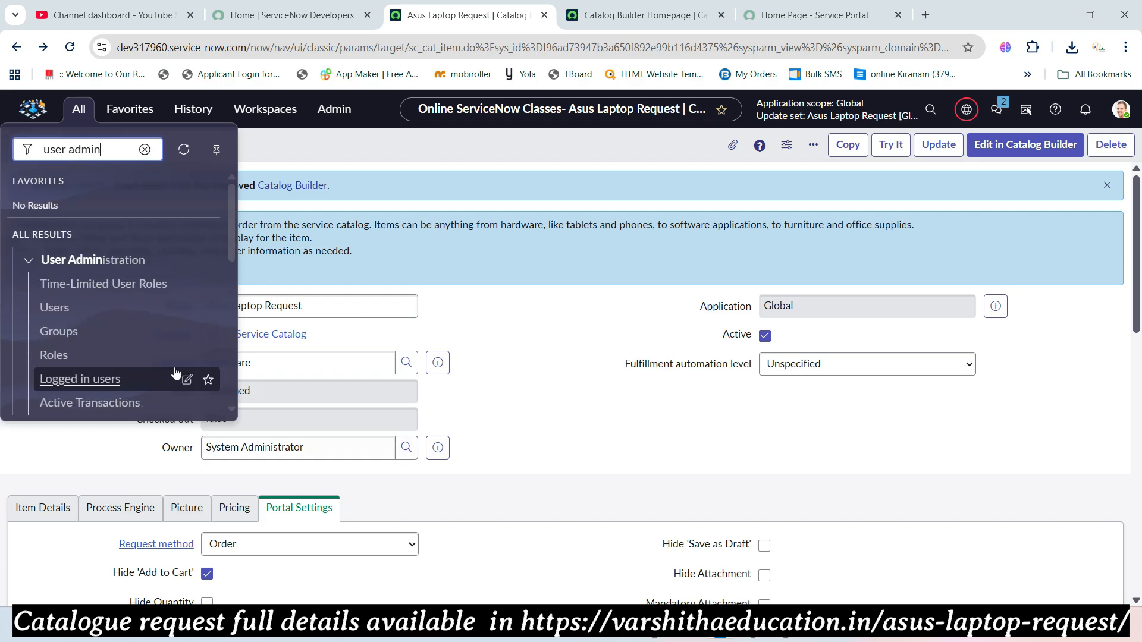
middle_click(57, 308)
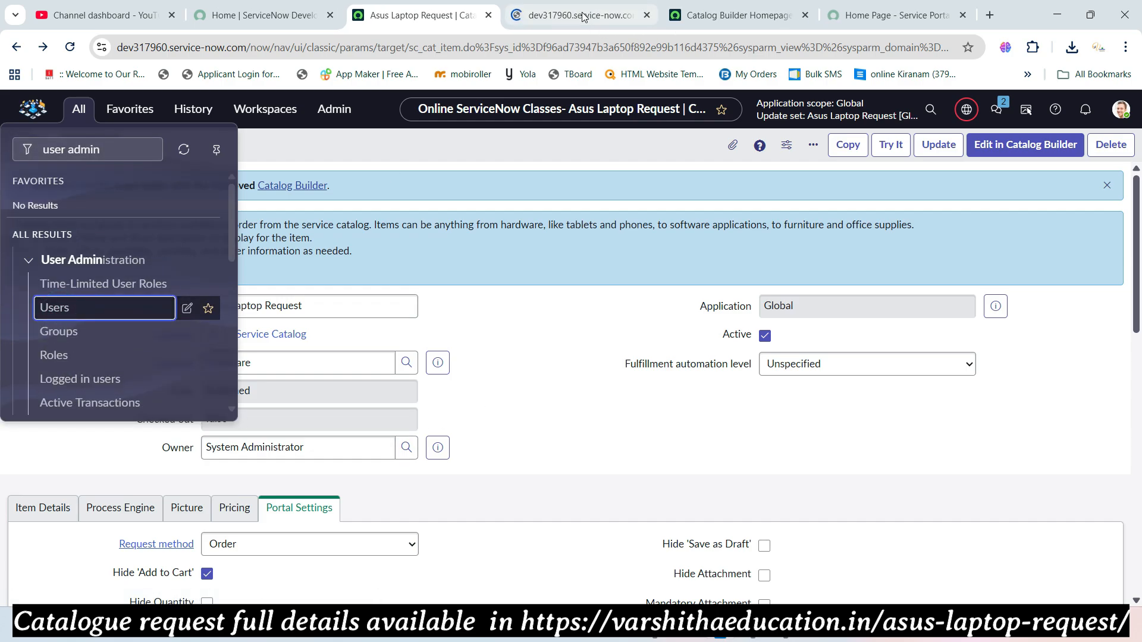
left_click(648, 16)
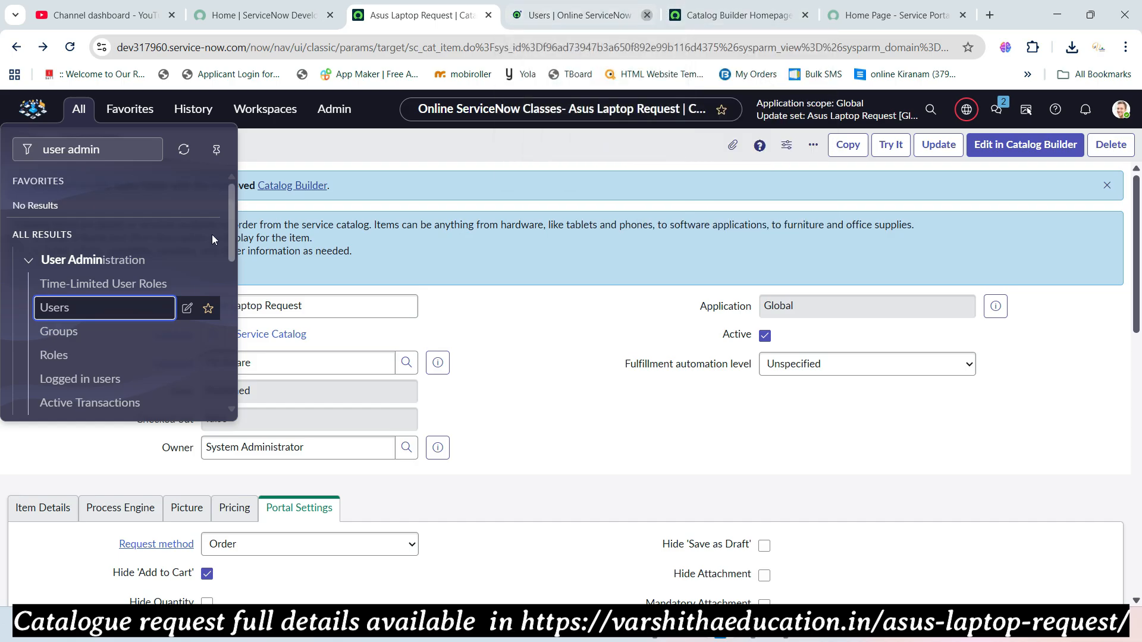
middle_click(73, 332)
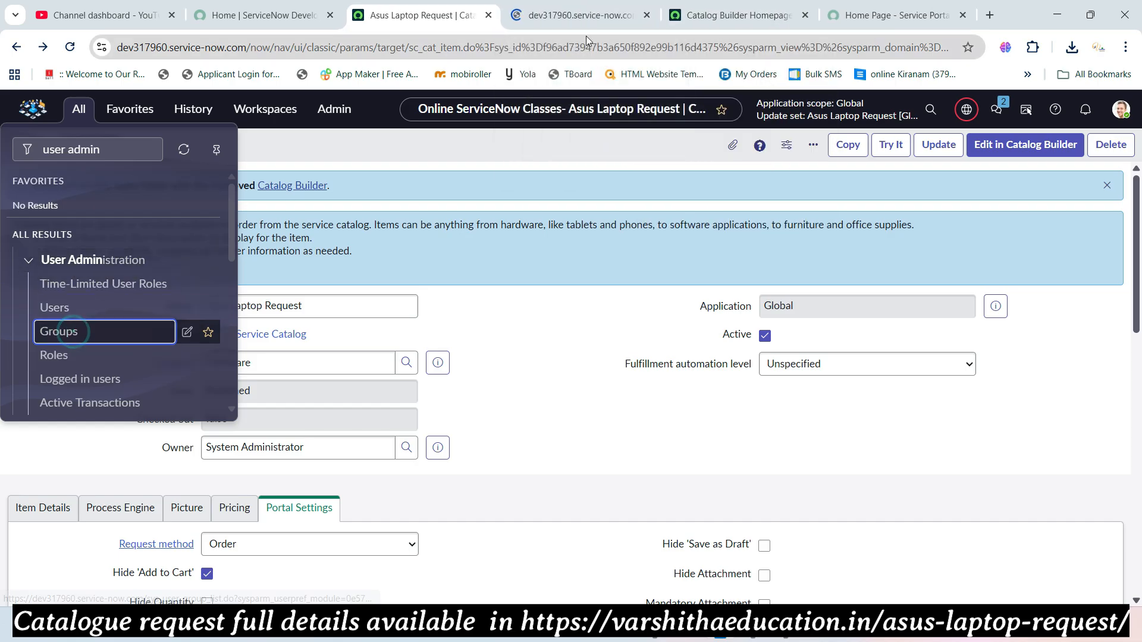
left_click(580, 18)
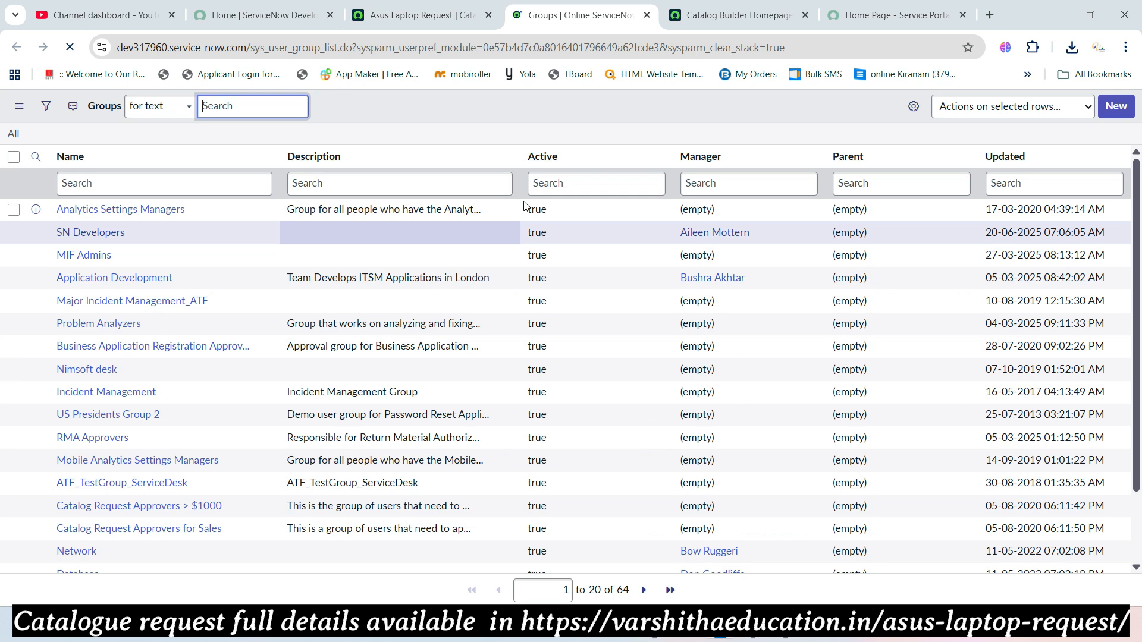
- Filter group names by 'customer support', see no records, then clear the filter
left_click(128, 183)
type("customer support")
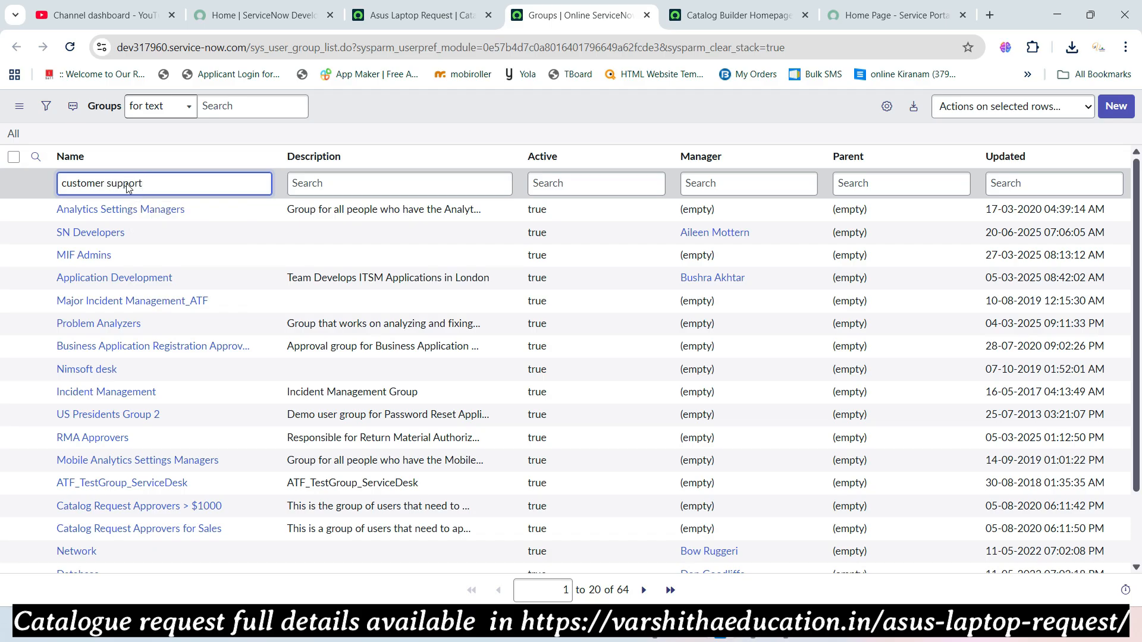
key("Return")
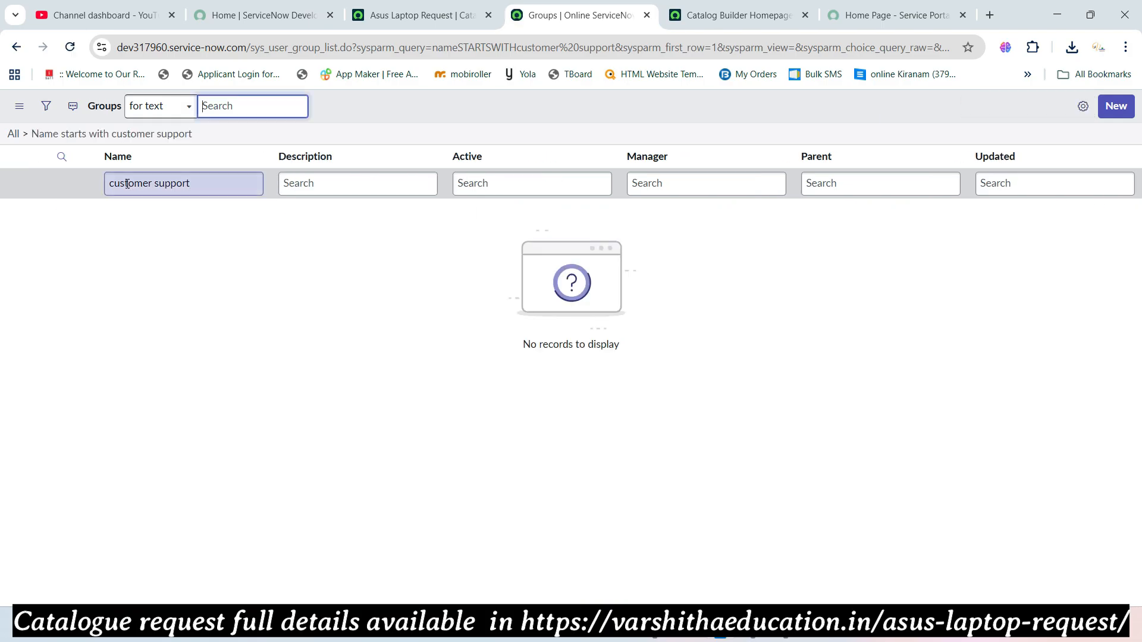
left_click(11, 136)
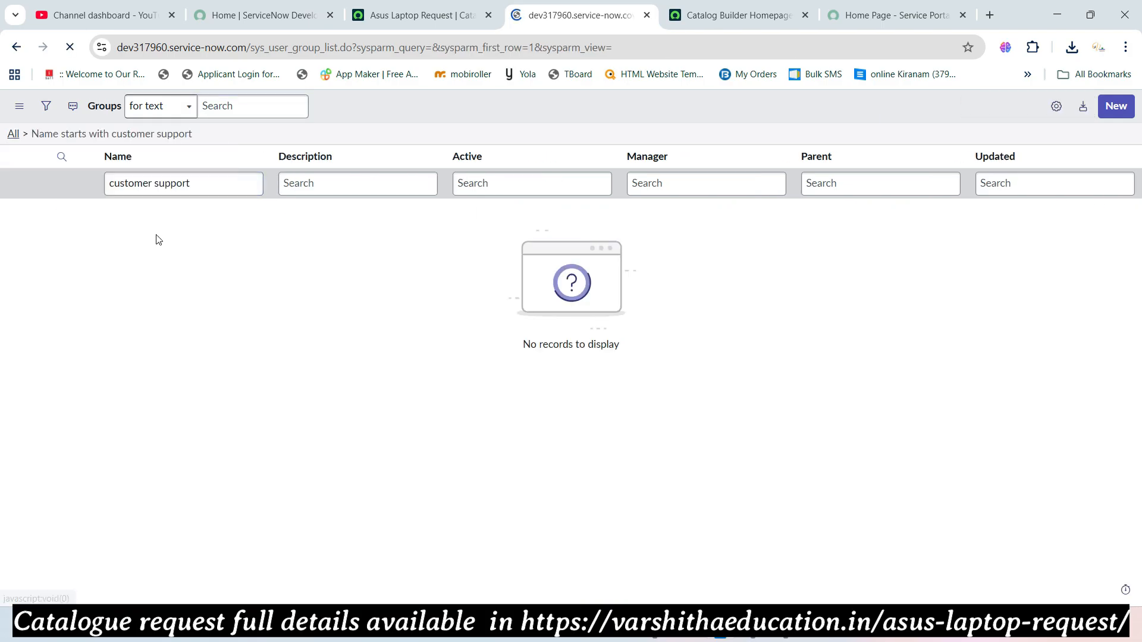
- Create and save a 'Customer Support' group with a manager chosen from suggestions and a group email address
left_click(1116, 106)
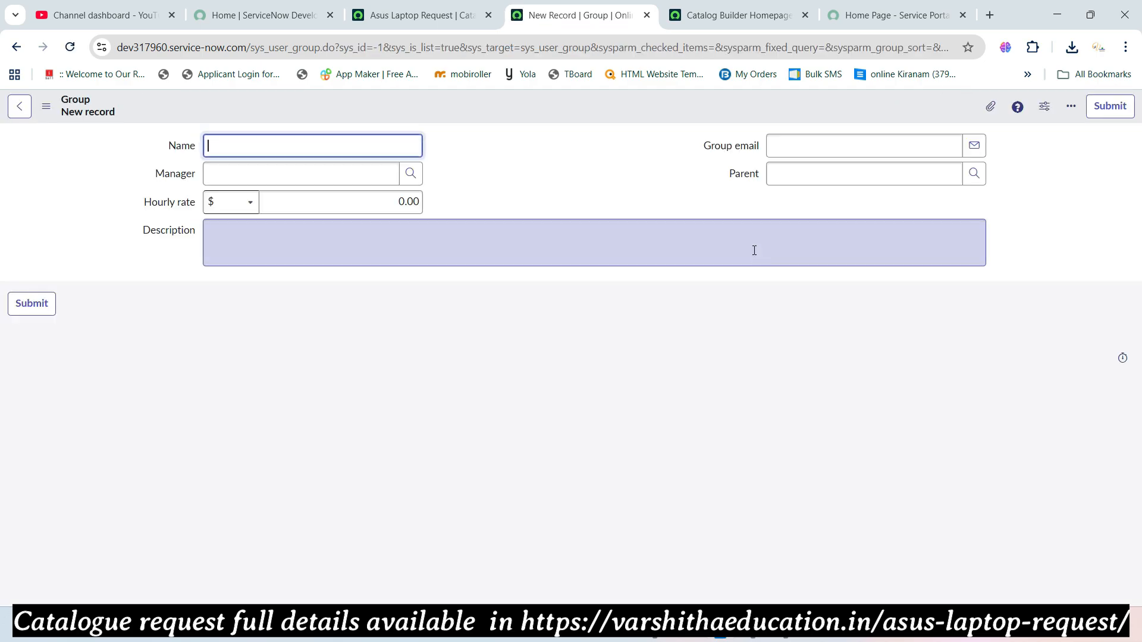
type("Customer Suppor")
type("abra")
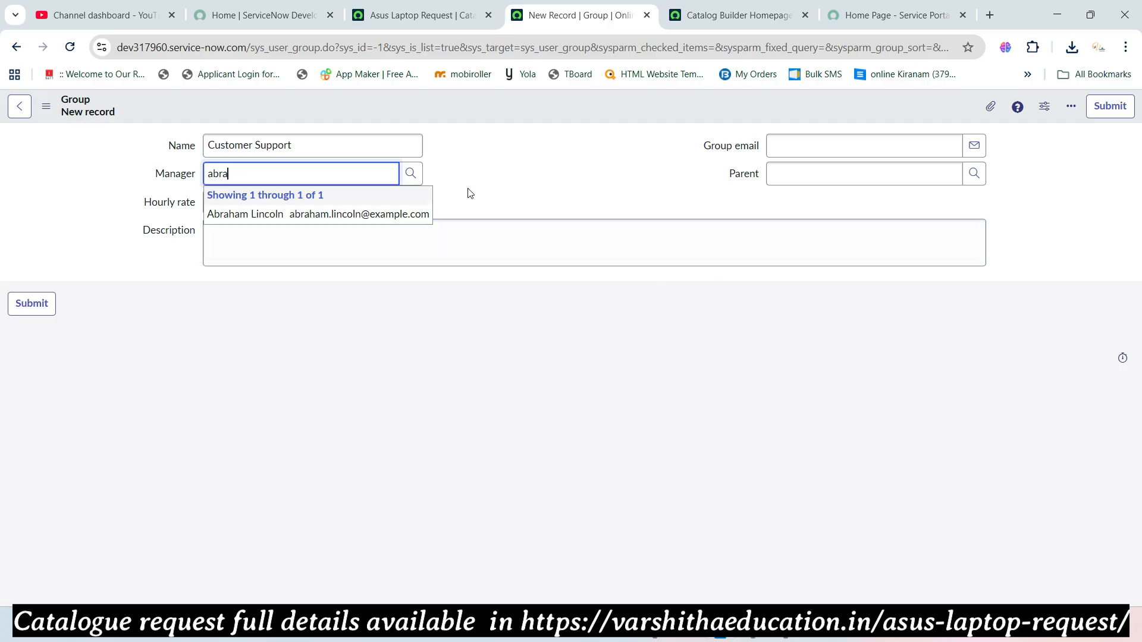
left_click(426, 215)
left_click(797, 149)
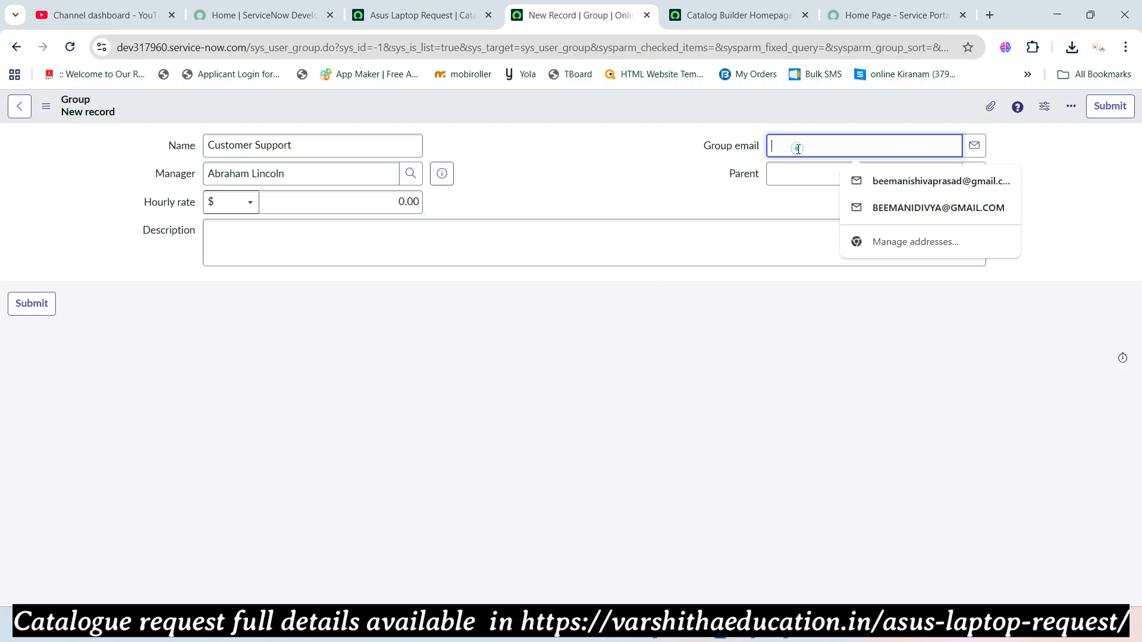
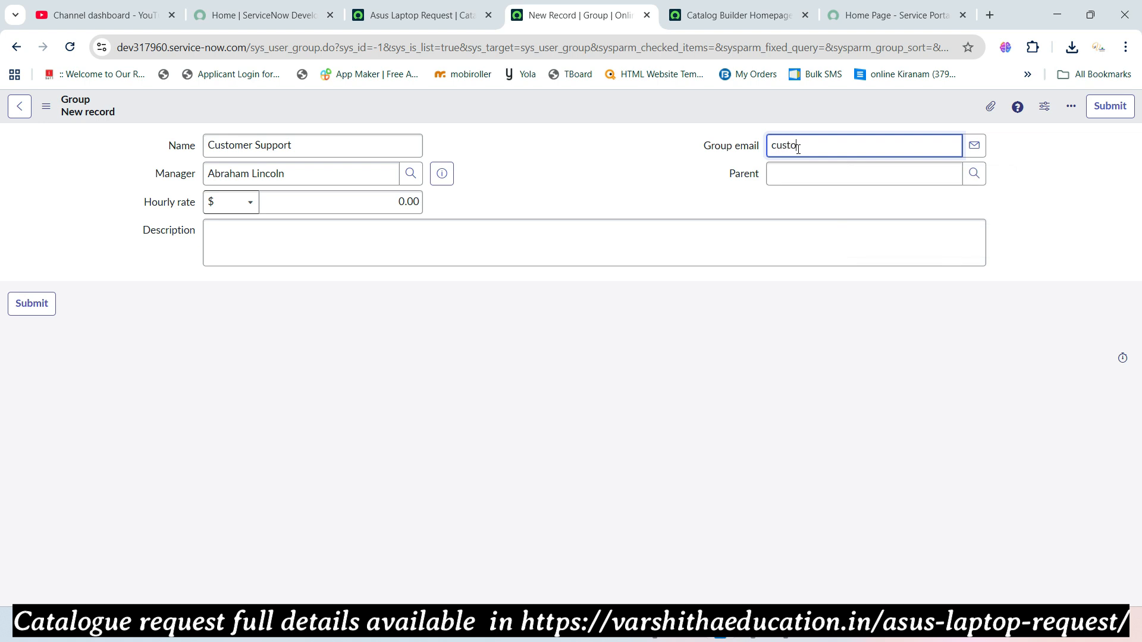
key("Tab")
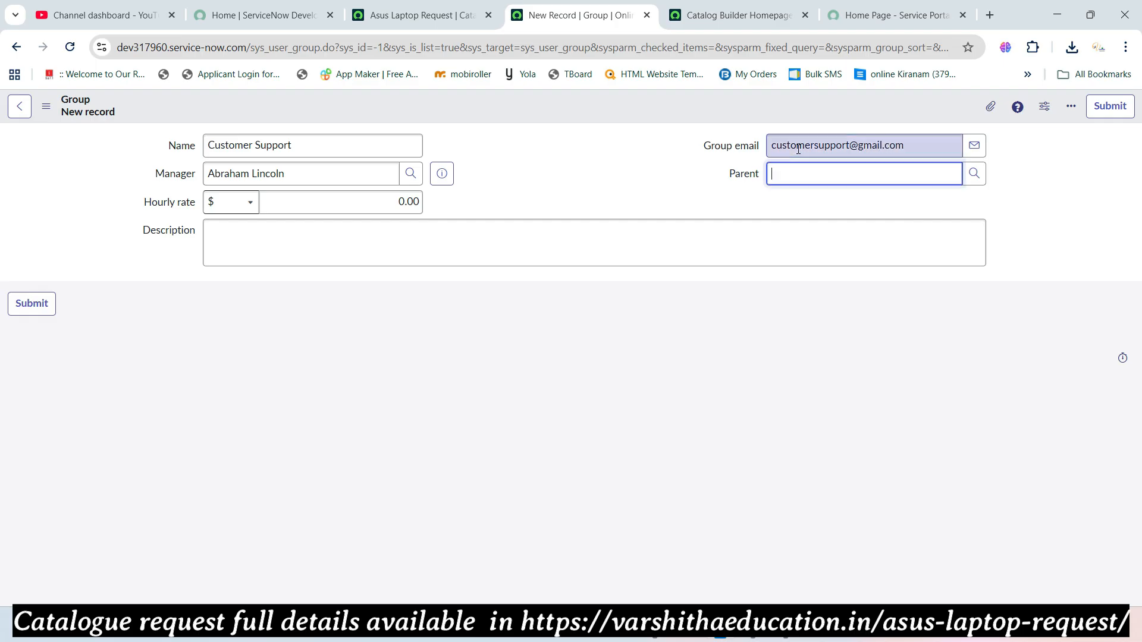
right_click(547, 108)
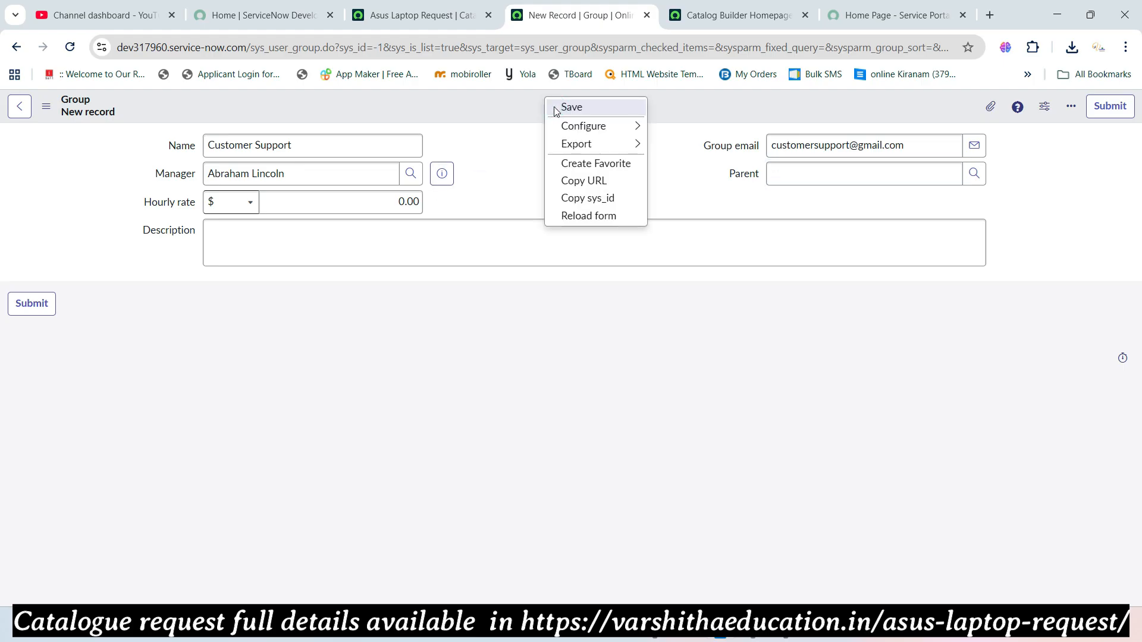
left_click(571, 107)
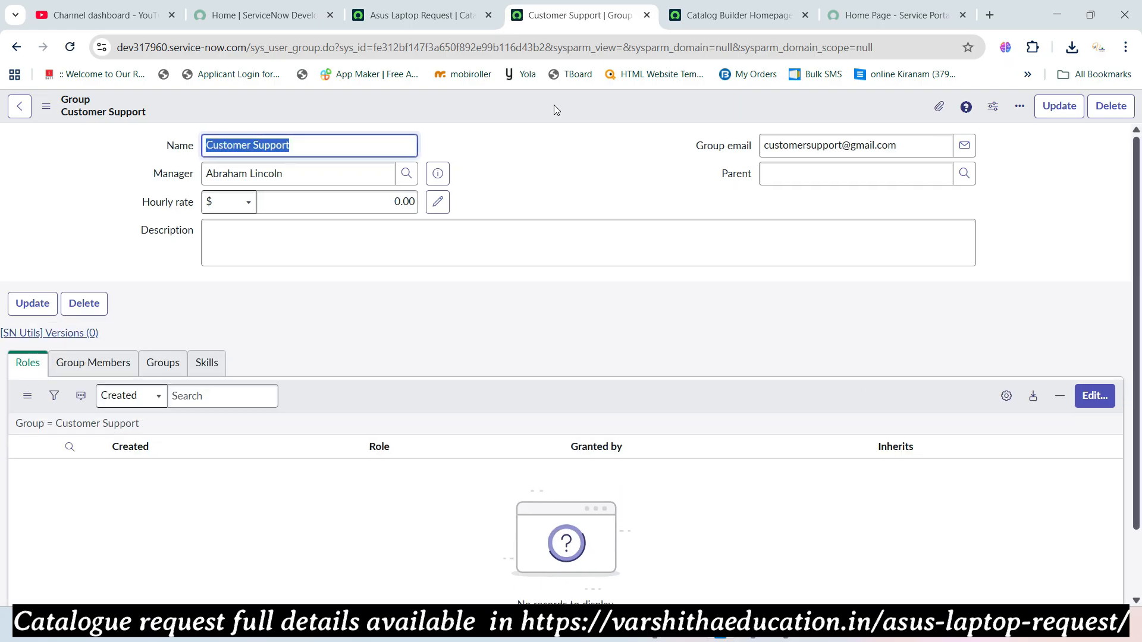
- Add five users to the Customer Support group's Group Members list and save
scroll(500, 217, "down", 1)
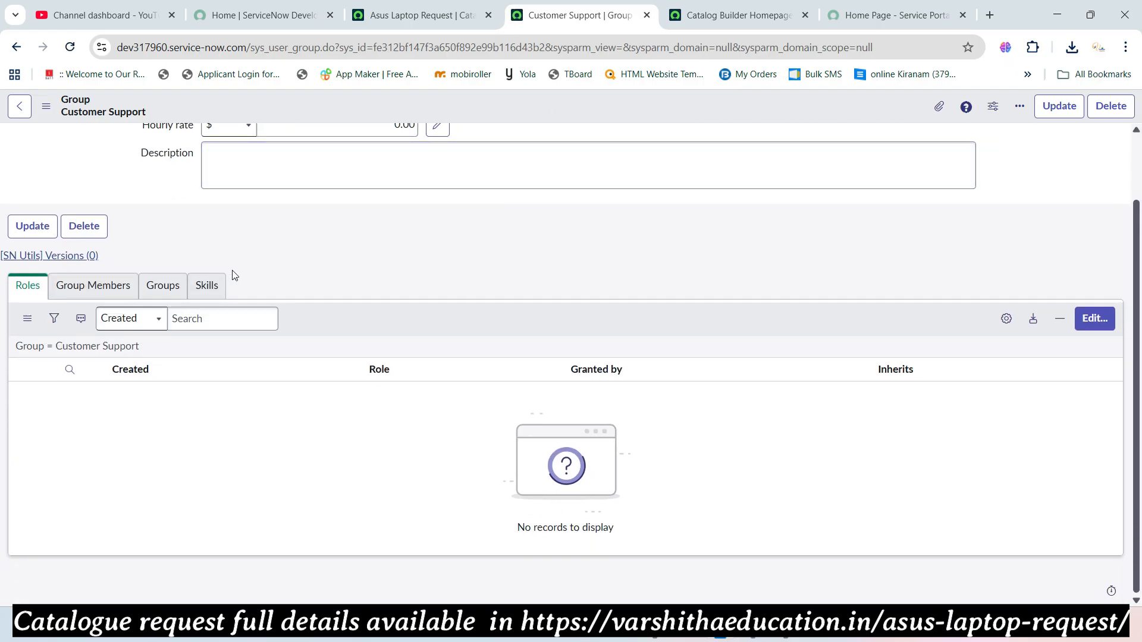
left_click(123, 287)
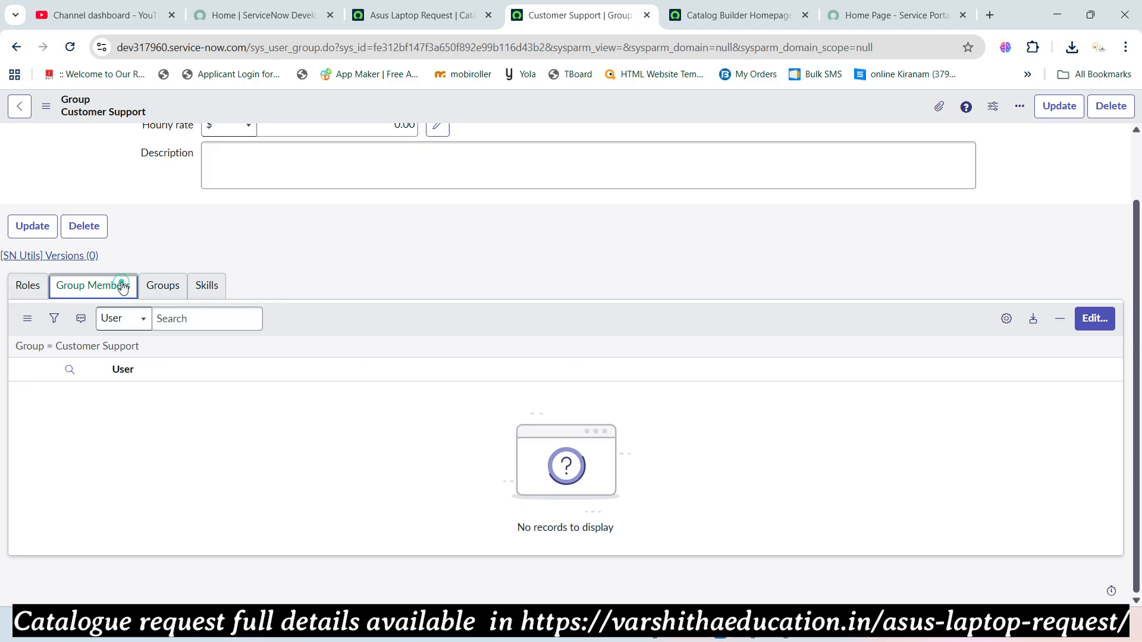
left_click(1084, 320)
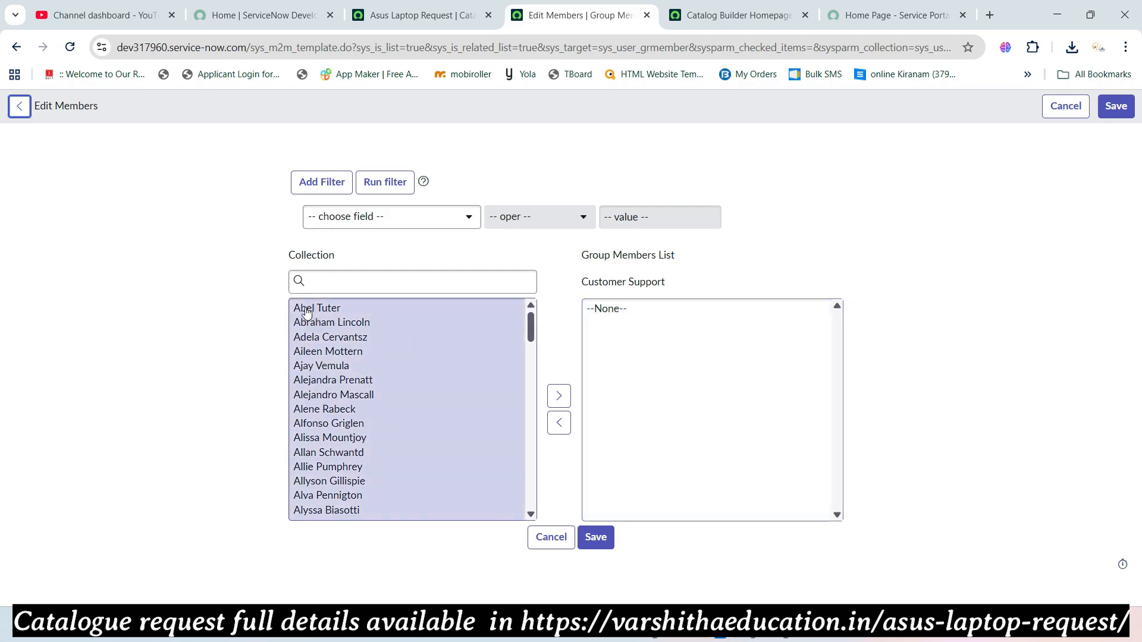
left_click(307, 311)
left_click(312, 324, "ctrl")
left_click(313, 337, "ctrl")
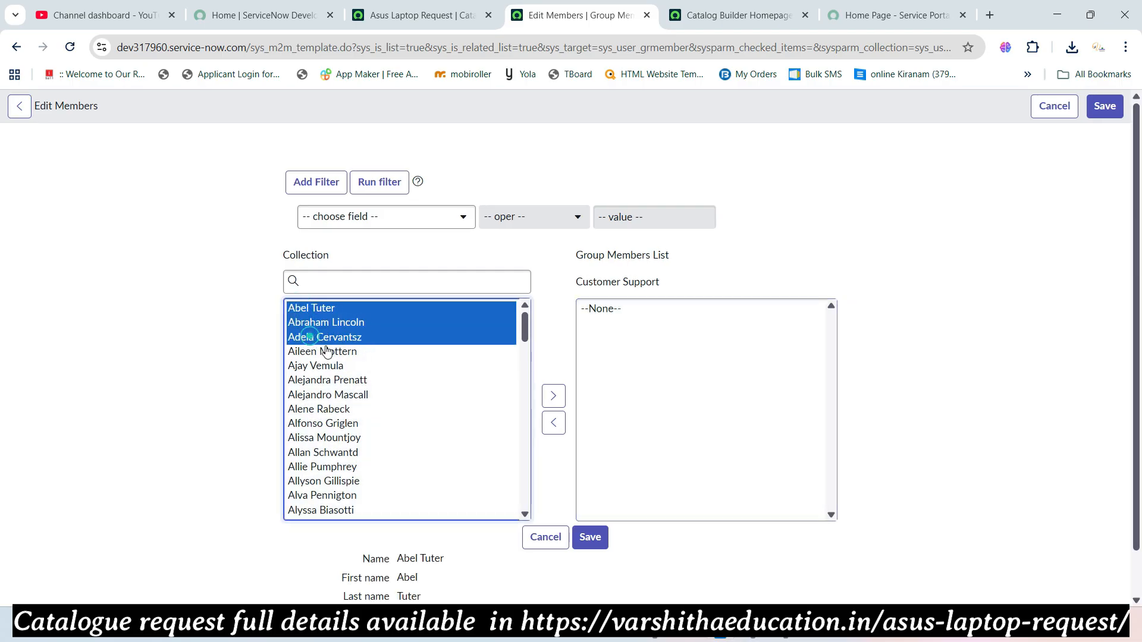
left_click(324, 350, "ctrl")
left_click(336, 367, "ctrl")
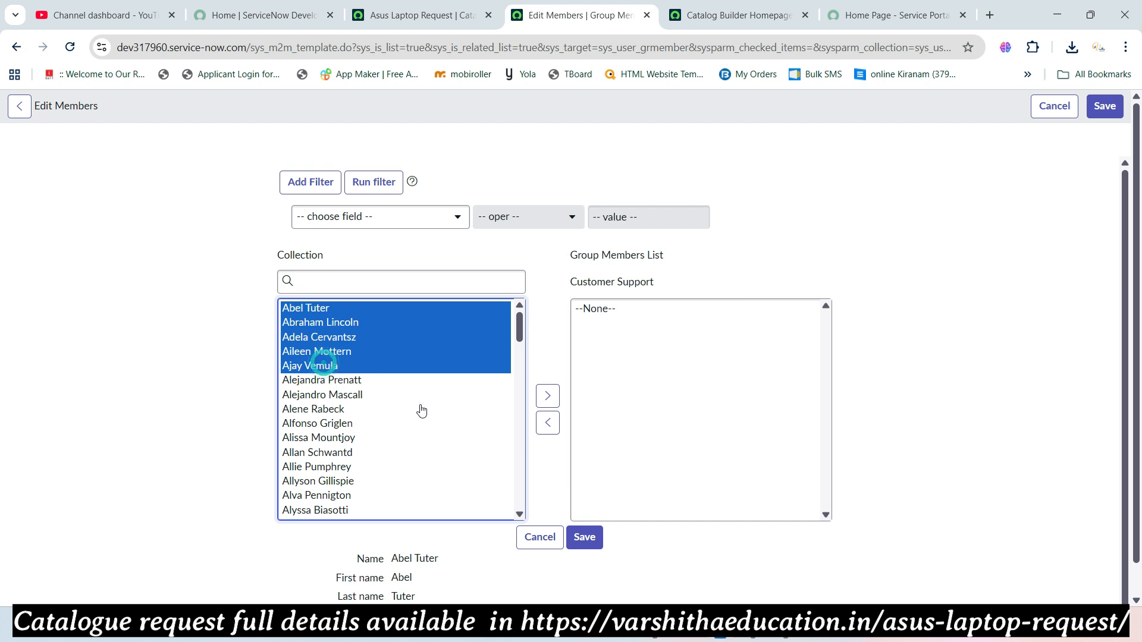
left_click(548, 397)
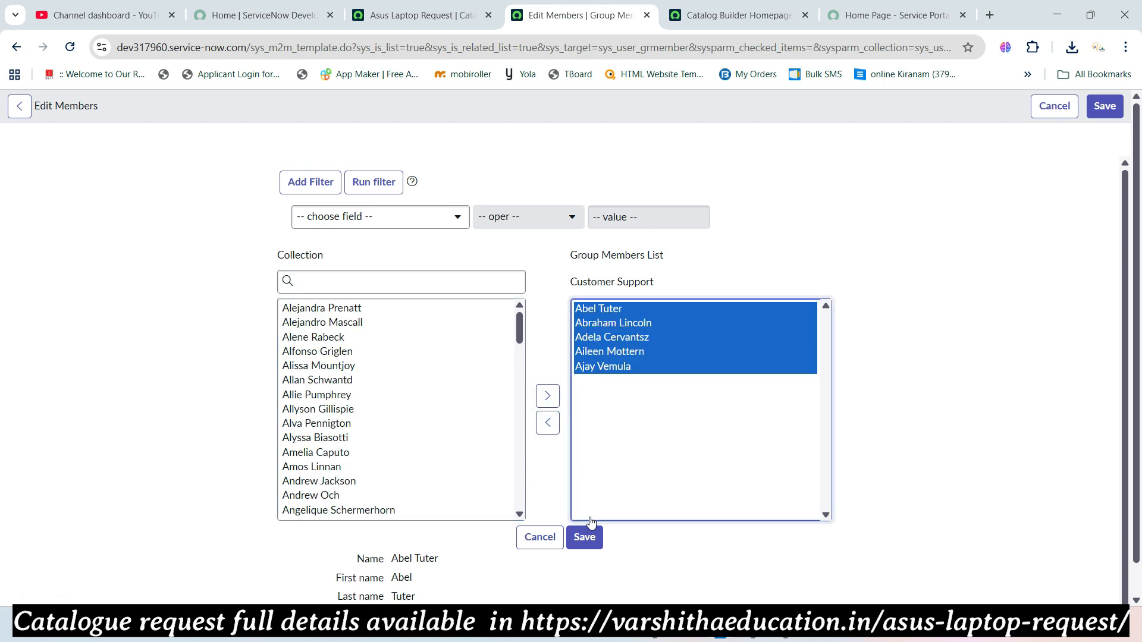
left_click(593, 539)
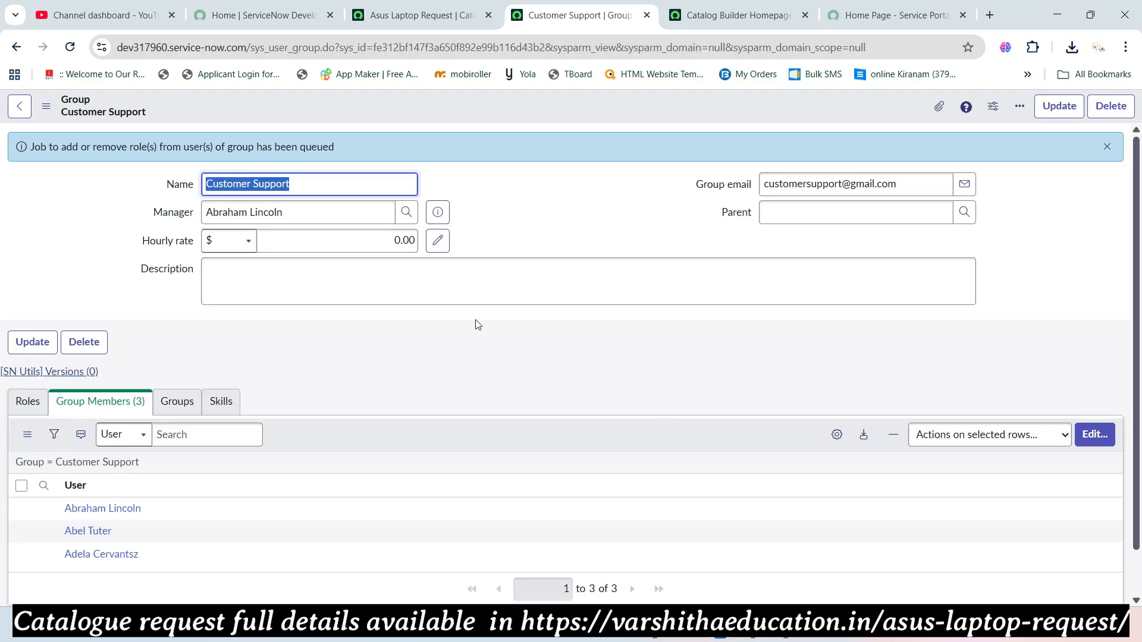
- Give the Customer Support group the itil role and update the group record
left_click(26, 401)
left_click(1095, 434)
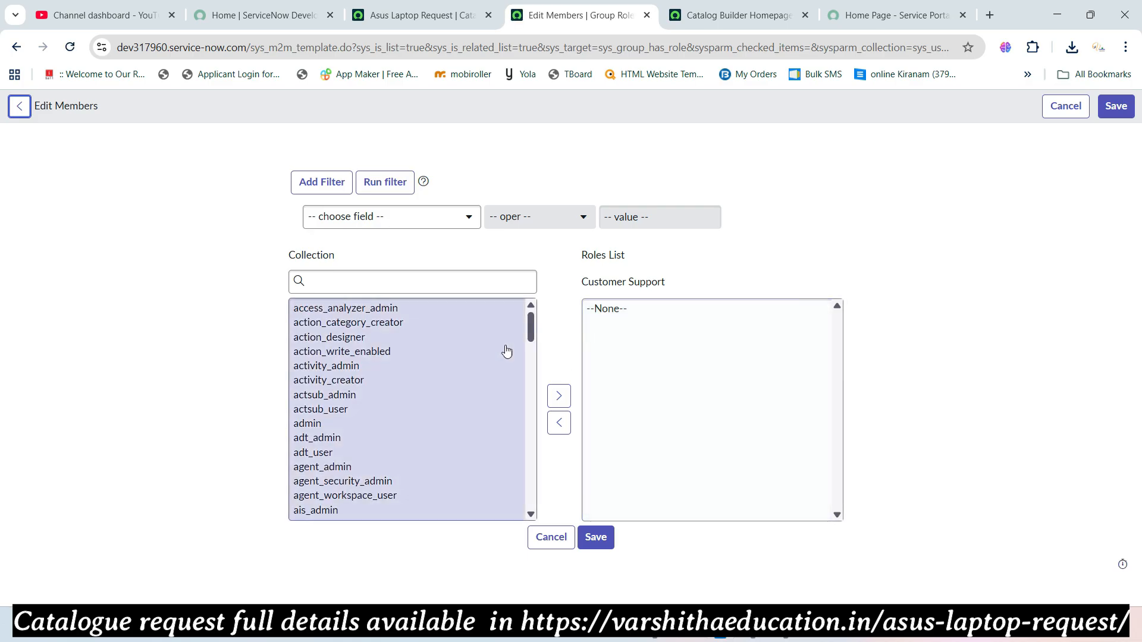
left_click(331, 411)
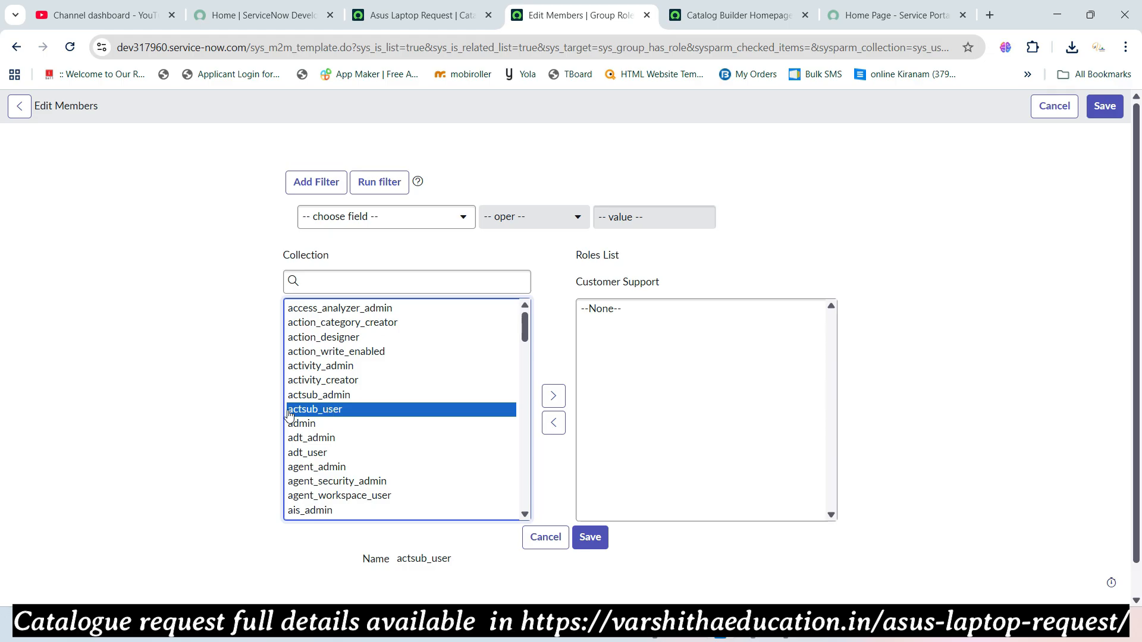
left_click(337, 282)
type("itil")
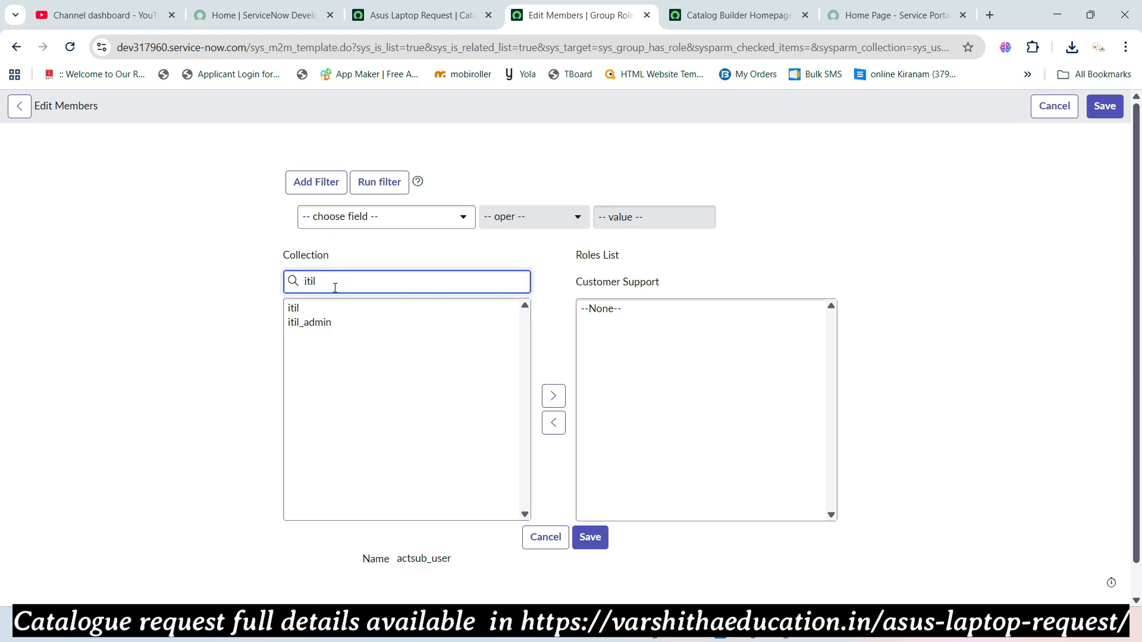
left_click(312, 309)
left_click(555, 395)
left_click(590, 537)
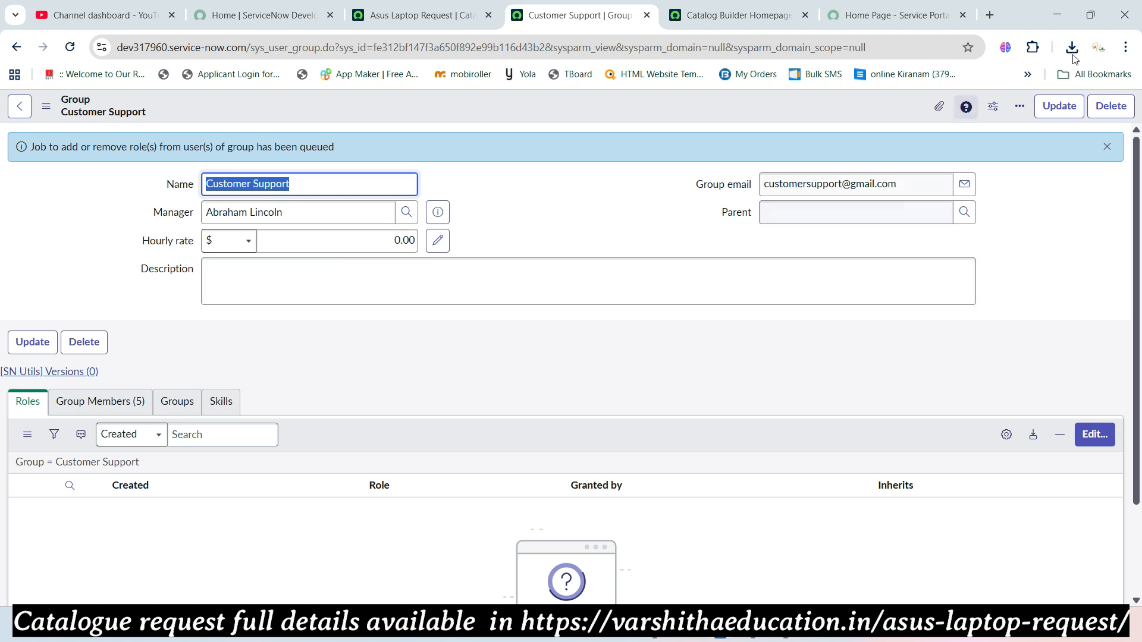
left_click(1061, 109)
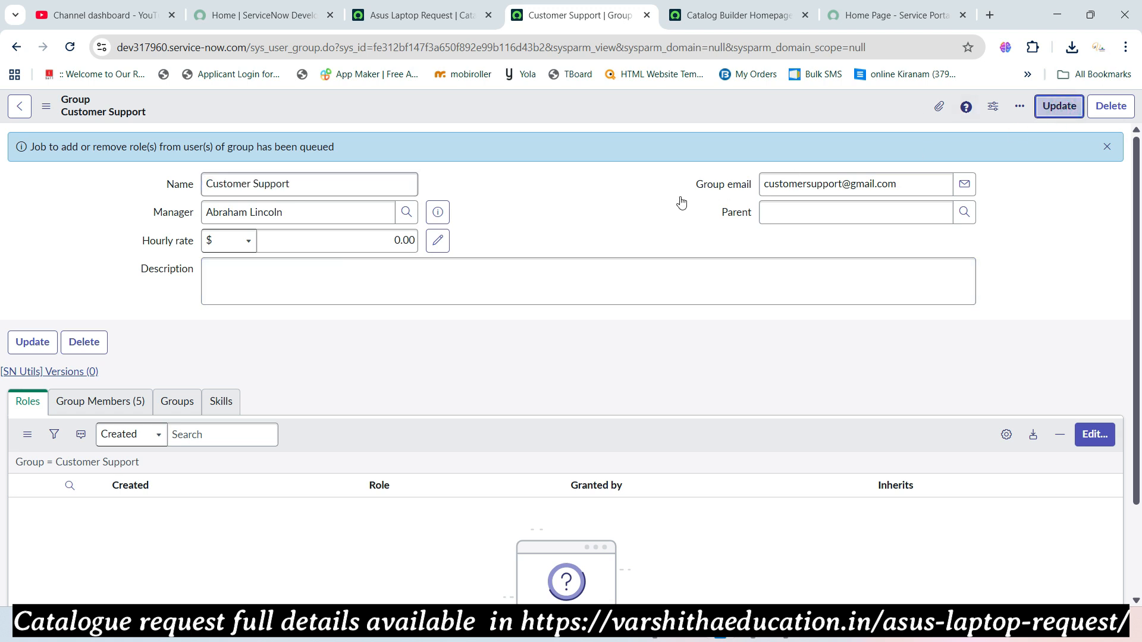